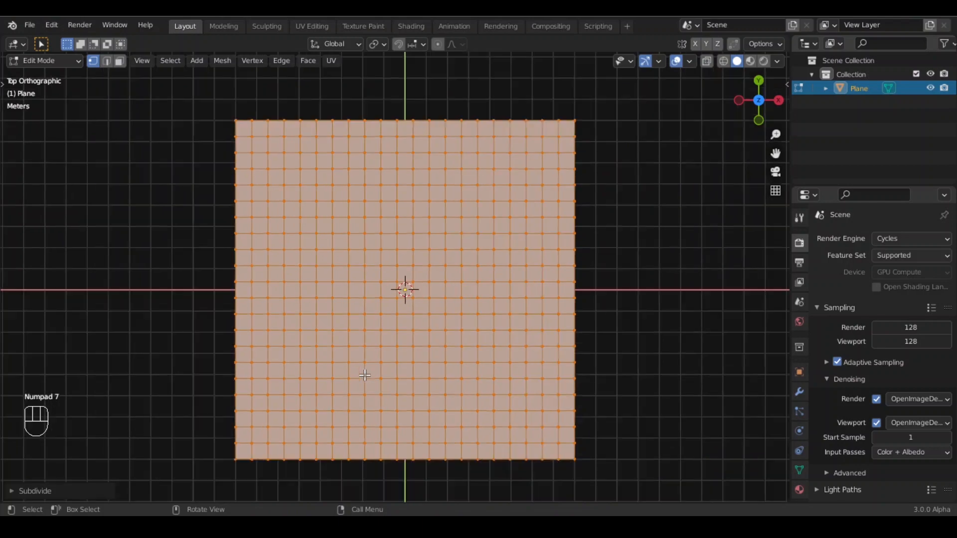
- Switch to face selection and box-select a horizontal band of faces across the middle of the plane
{"action": "middle_click_drag", "start_coordinate": [393, 377], "coordinate": [389, 348], "text": "shift"}
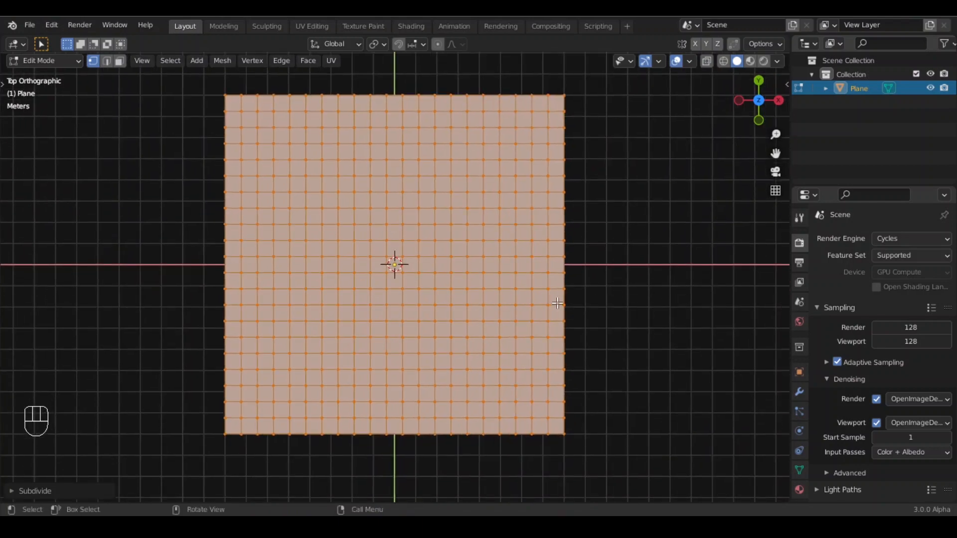
{"action": "key", "text": "3"}
{"action": "left_click", "coordinate": [198, 243]}
{"action": "scroll", "coordinate": [232, 290], "scroll_direction": "up", "scroll_amount": 2}
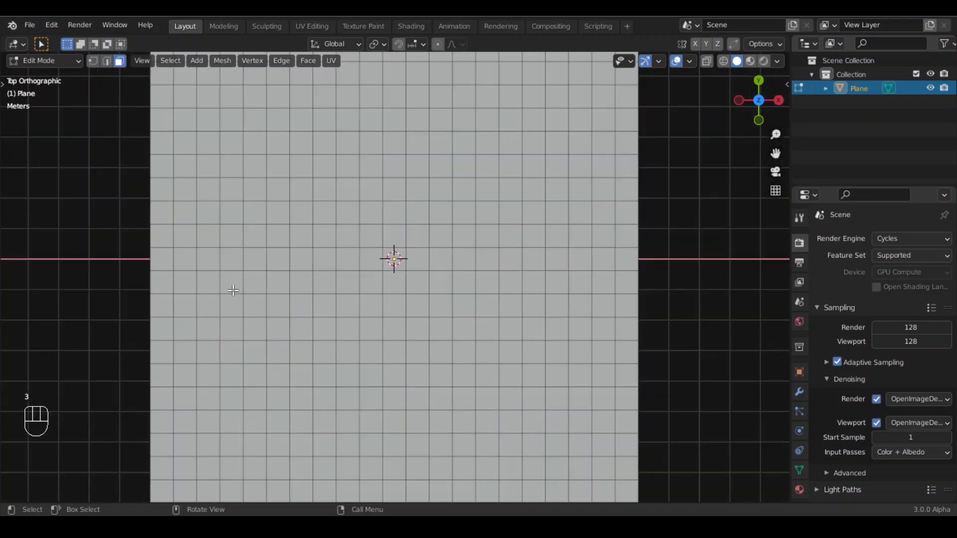
{"action": "left_click_drag", "start_coordinate": [125, 232], "coordinate": [703, 293]}
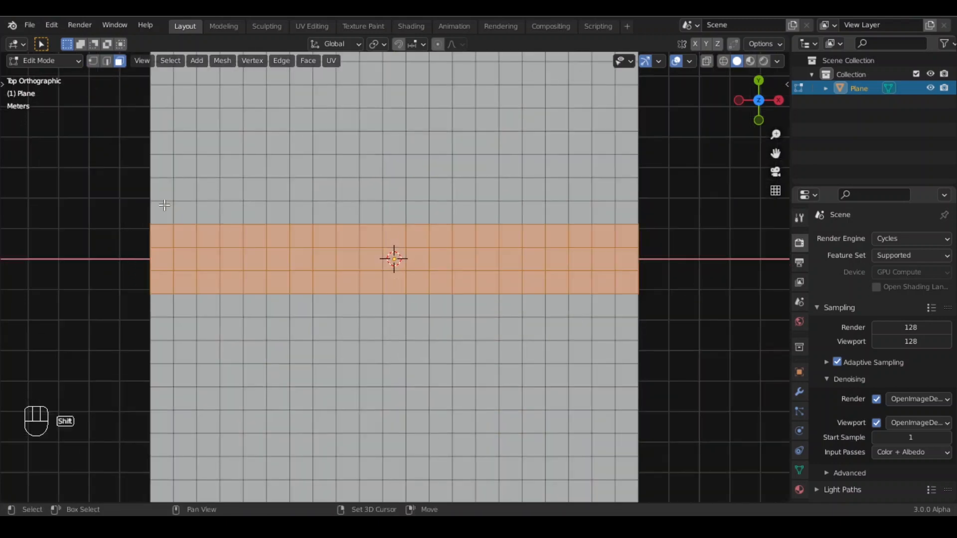
{"action": "left_click_drag", "start_coordinate": [124, 214], "coordinate": [689, 324], "text": "shift"}
{"action": "left_click_drag", "start_coordinate": [115, 184], "coordinate": [683, 360], "text": "shift"}
{"action": "scroll", "coordinate": [456, 384], "scroll_direction": "down", "scroll_amount": 1}
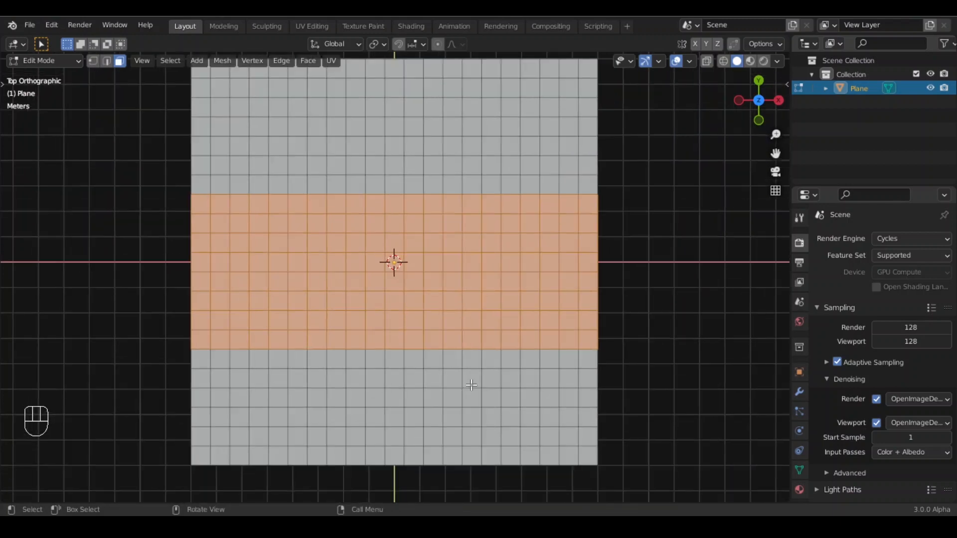
- Invert the selection and refine it so the top and bottom regions are selected around an unselected central strip
{"action": "key", "text": "ctrl+i"}
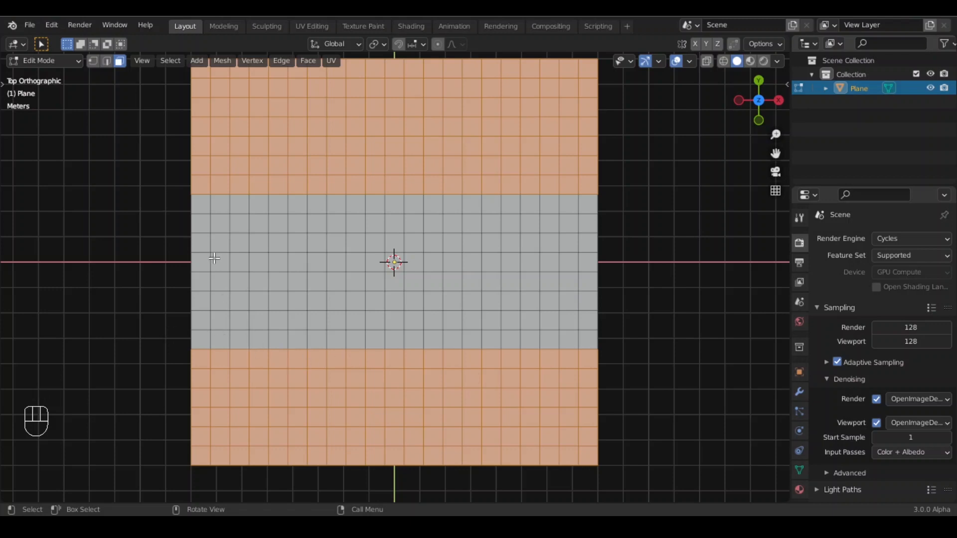
{"action": "left_click_drag", "start_coordinate": [172, 342], "coordinate": [623, 414], "text": "shift"}
{"action": "left_click_drag", "start_coordinate": [166, 162], "coordinate": [621, 222], "text": "shift"}
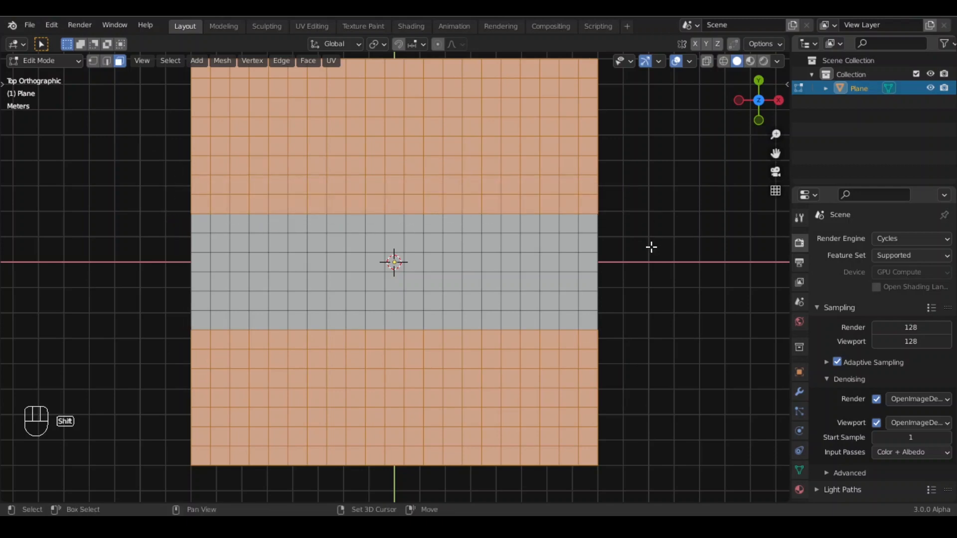
{"action": "scroll", "coordinate": [513, 302], "scroll_direction": "down", "scroll_amount": 3}
{"action": "scroll", "coordinate": [636, 339], "scroll_direction": "up", "scroll_amount": 2}
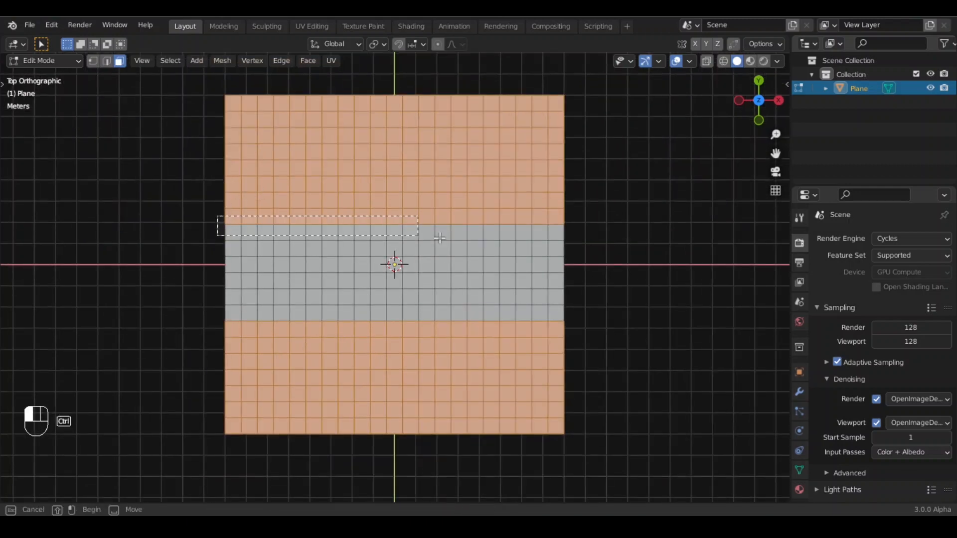
{"action": "left_click", "coordinate": [221, 220], "text": "ctrl"}
- Create a vertex group named Displace, assign the selected faces to it, and return to Object Mode
{"action": "scroll", "coordinate": [382, 308], "scroll_direction": "up", "scroll_amount": 1}
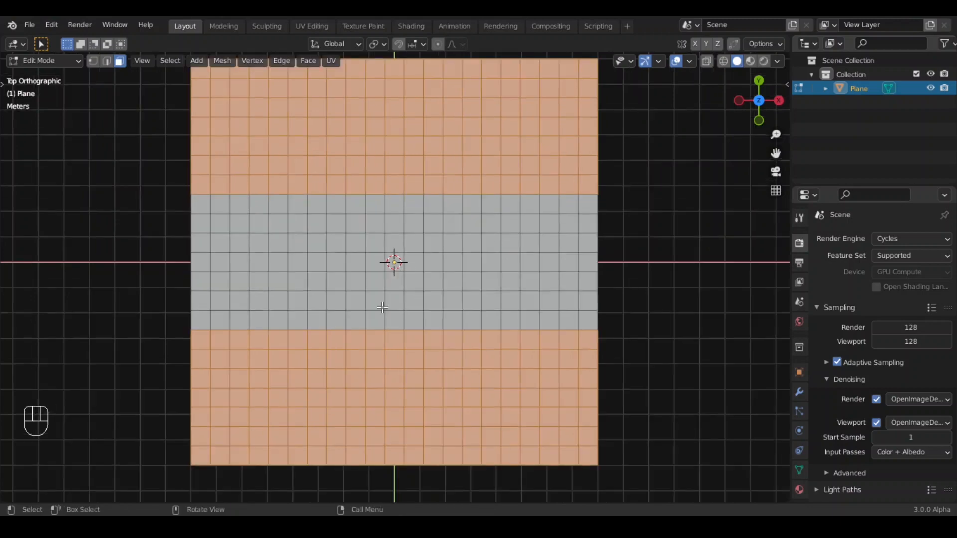
{"action": "scroll", "coordinate": [399, 309], "scroll_direction": "down", "scroll_amount": 4}
{"action": "scroll", "coordinate": [423, 315], "scroll_direction": "up", "scroll_amount": 3}
{"action": "middle_click_drag", "start_coordinate": [514, 347], "coordinate": [399, 277]}
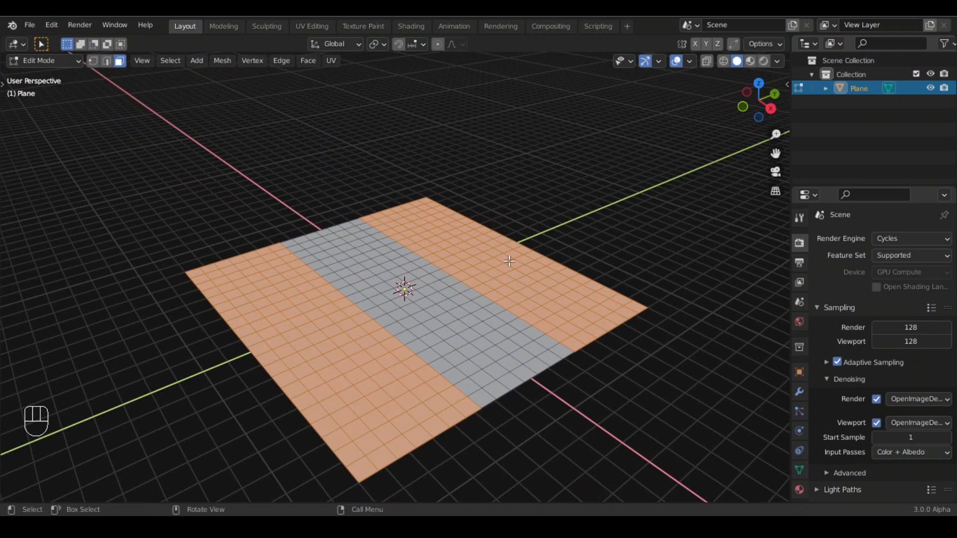
{"action": "left_click", "coordinate": [799, 470]}
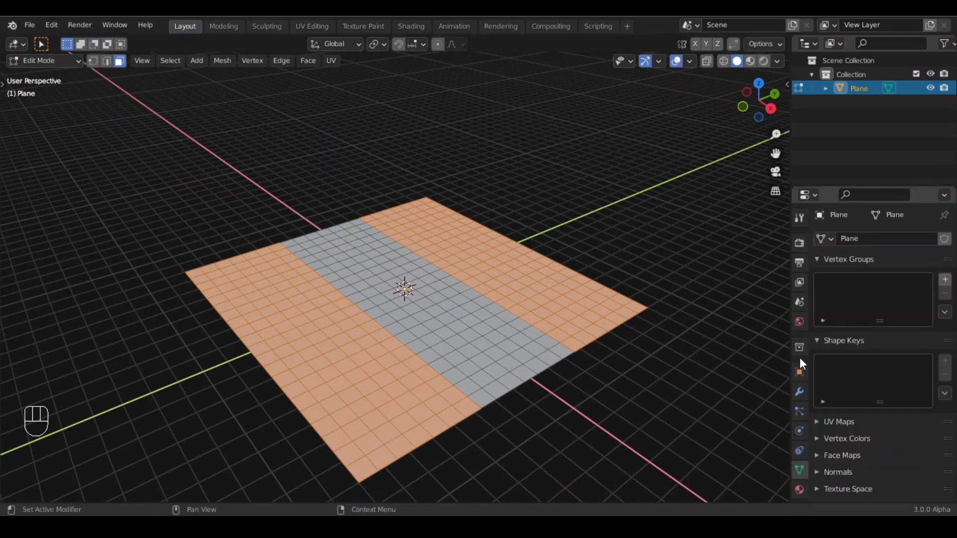
{"action": "left_click", "coordinate": [945, 281]}
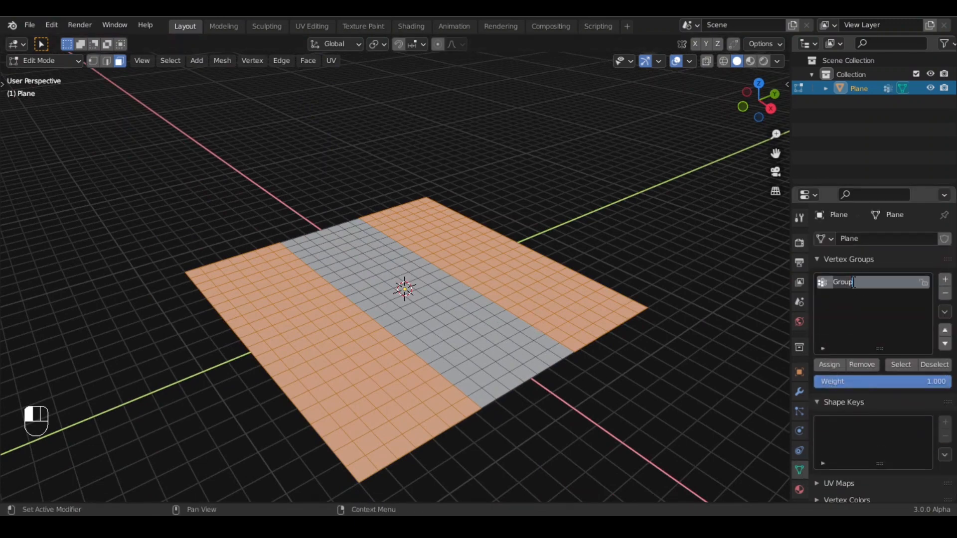
{"action": "type", "text": "Displace"}
{"action": "left_click", "coordinate": [829, 364]}
{"action": "key", "text": "Tab"}
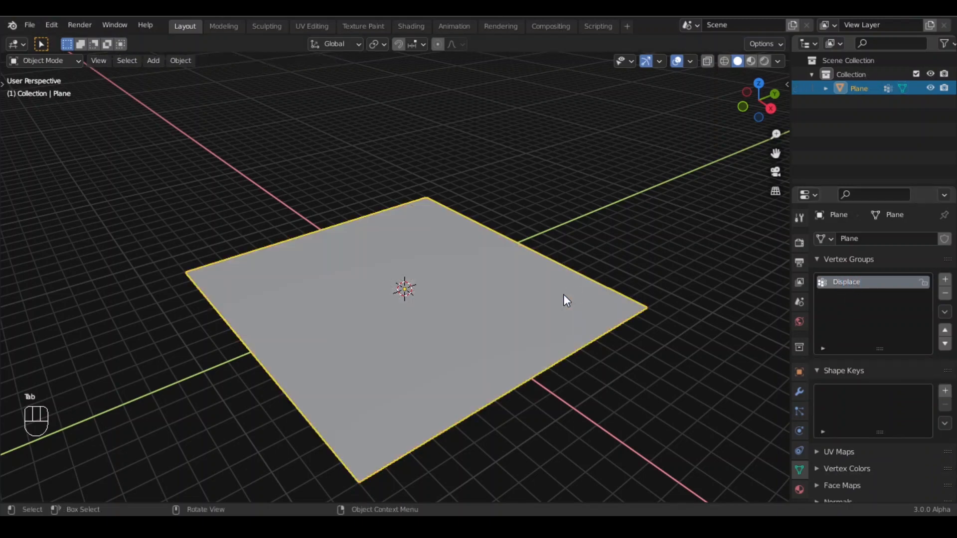
- Add a Displace modifier and a Subdivision Surface modifier to the plane
{"action": "left_click", "coordinate": [799, 392]}
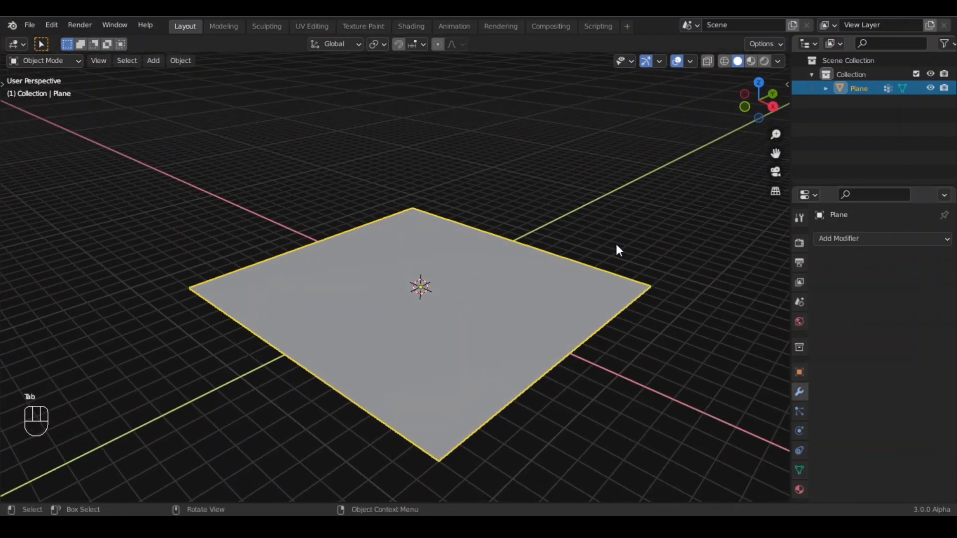
{"action": "left_click", "coordinate": [874, 238]}
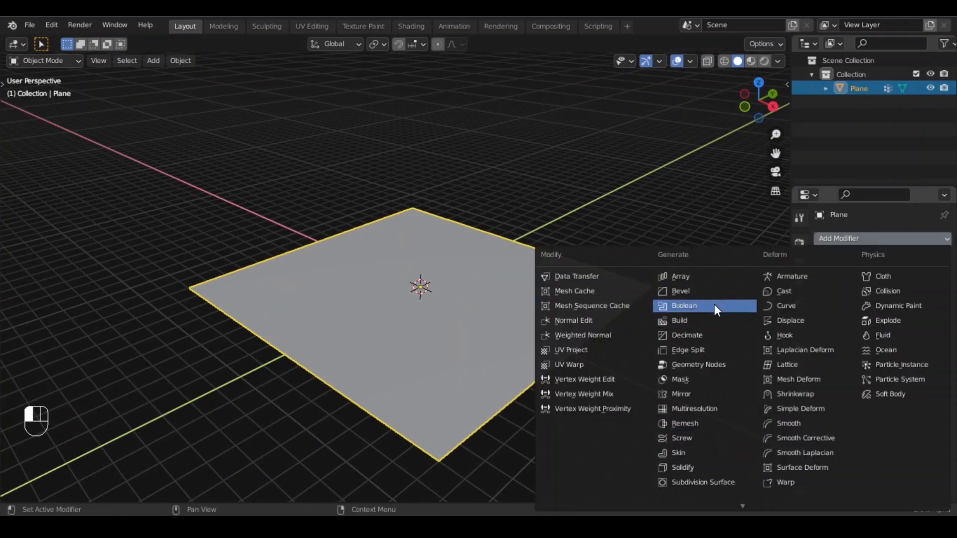
{"action": "left_click", "coordinate": [806, 321]}
{"action": "left_click", "coordinate": [878, 270]}
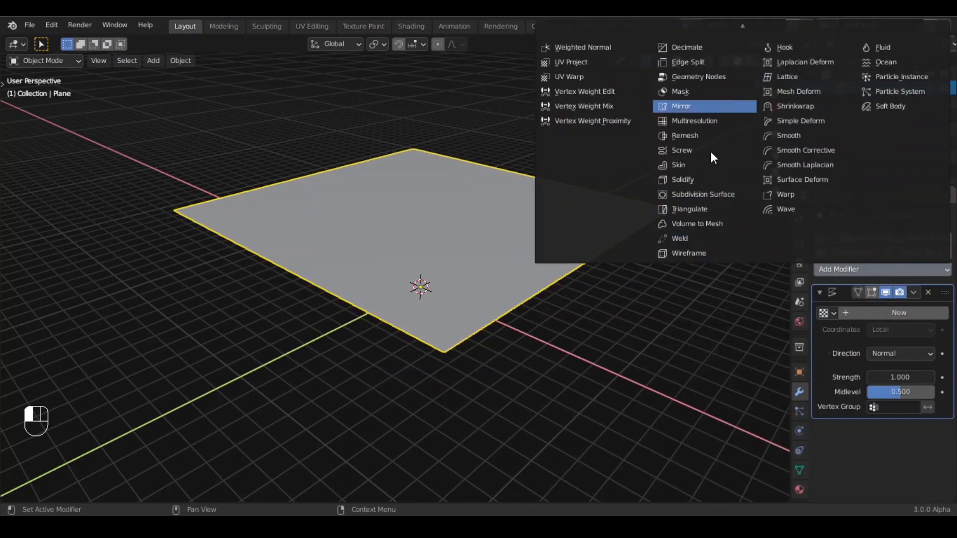
{"action": "left_click", "coordinate": [731, 194]}
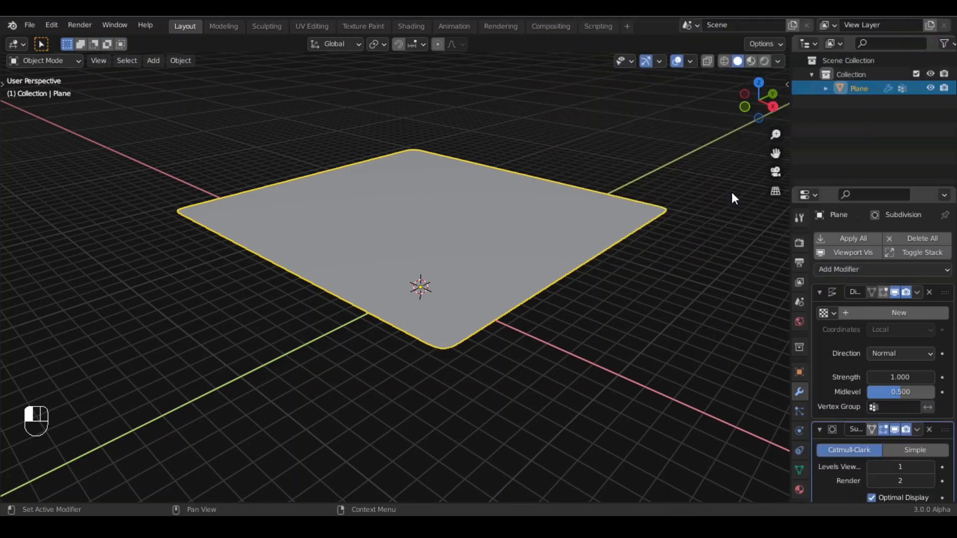
- Create a new texture for the Displace modifier and set its type to Clouds
{"action": "left_click", "coordinate": [820, 429]}
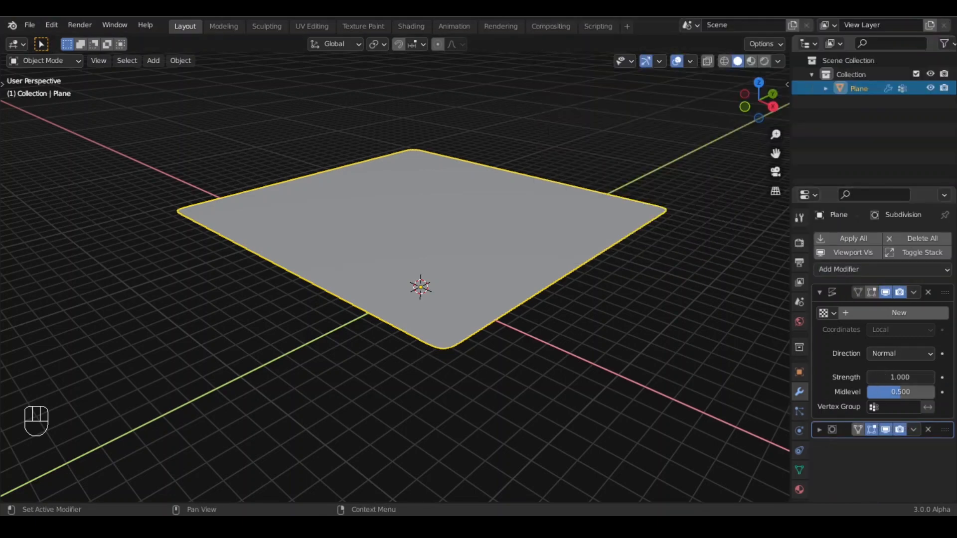
{"action": "left_click", "coordinate": [897, 312]}
{"action": "left_click", "coordinate": [937, 313]}
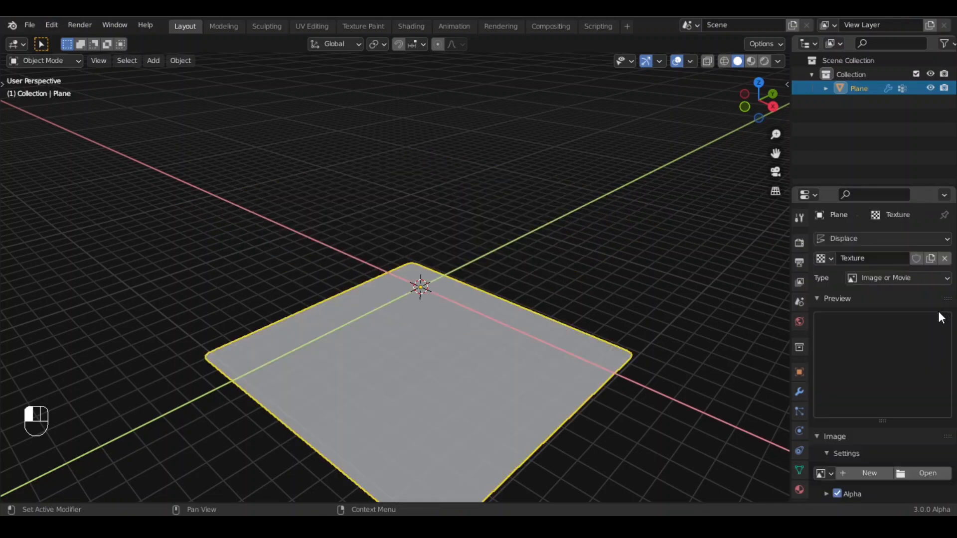
{"action": "left_click", "coordinate": [890, 277]}
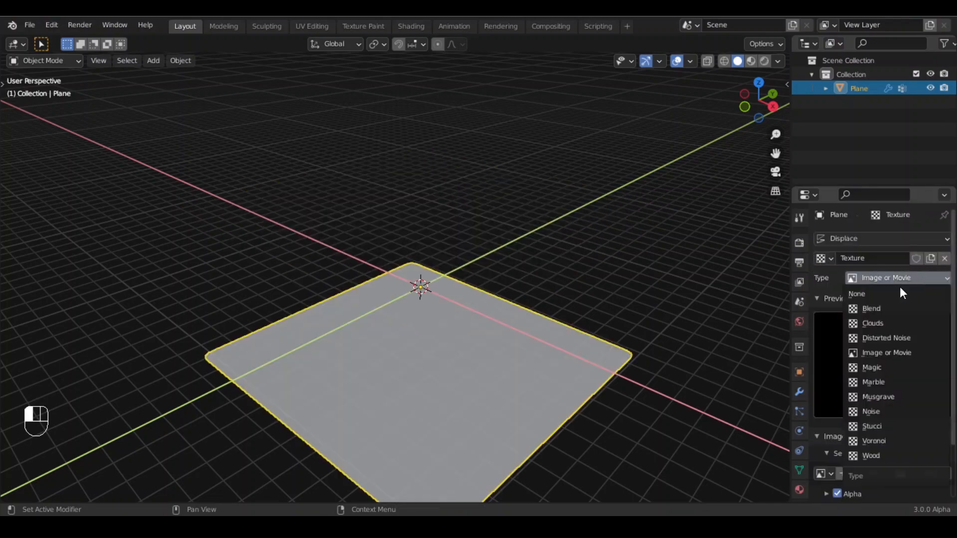
{"action": "left_click", "coordinate": [905, 324]}
{"action": "middle_click_drag", "start_coordinate": [489, 337], "coordinate": [498, 299]}
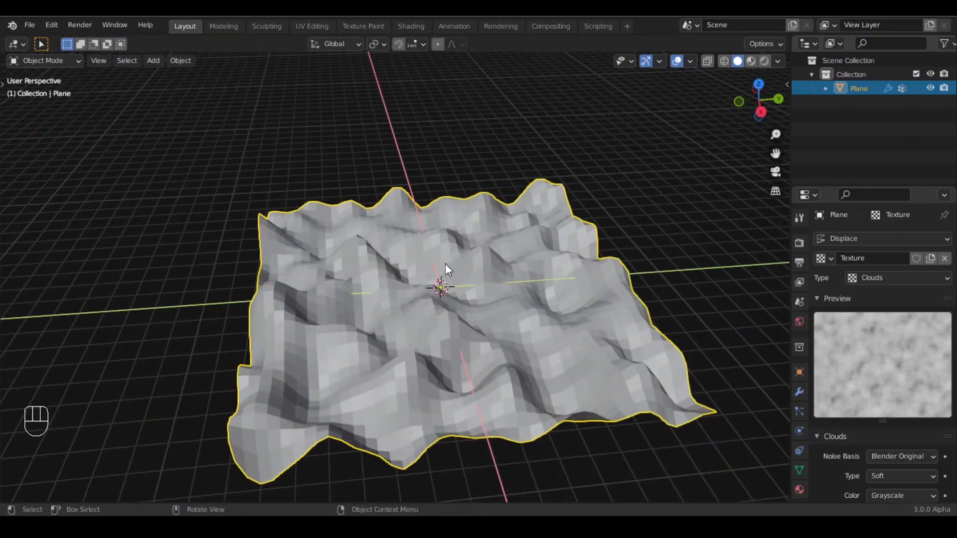
- Set the Displace modifier's vertex group to Displace
{"action": "left_click", "coordinate": [799, 394]}
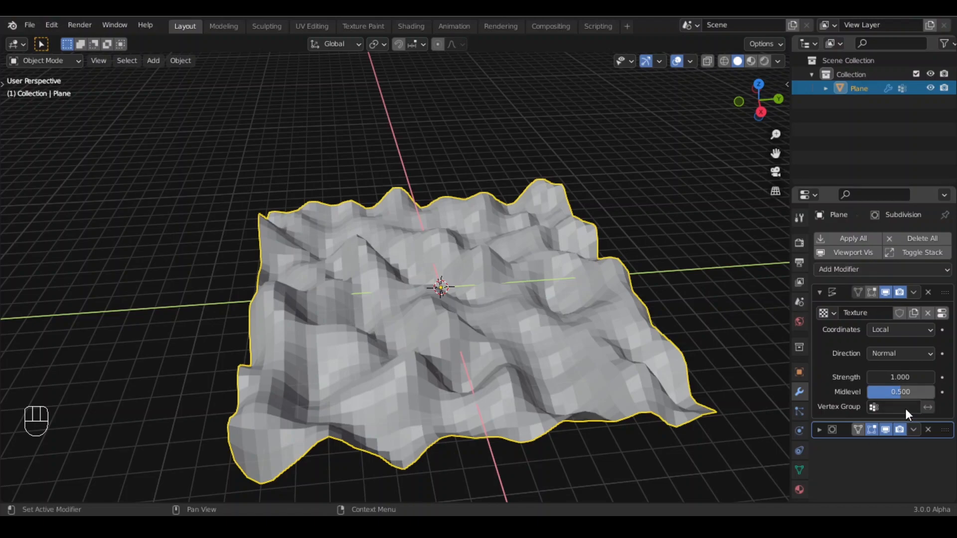
{"action": "left_click", "coordinate": [874, 406]}
{"action": "left_click", "coordinate": [837, 264]}
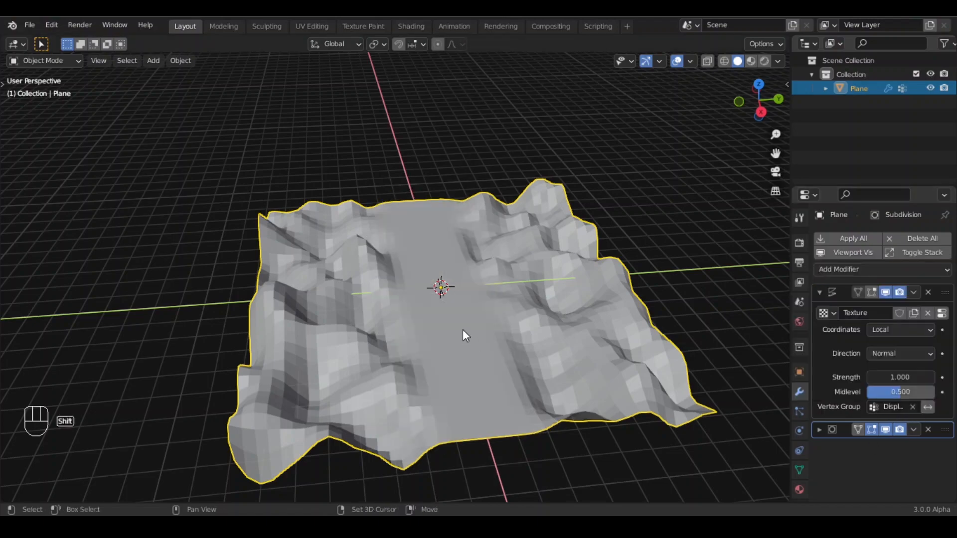
- Apply the plane's object transform
{"action": "middle_click_drag", "start_coordinate": [463, 330], "coordinate": [573, 299]}
{"action": "key", "text": "ctrl+a"}
{"action": "left_click", "coordinate": [373, 265]}
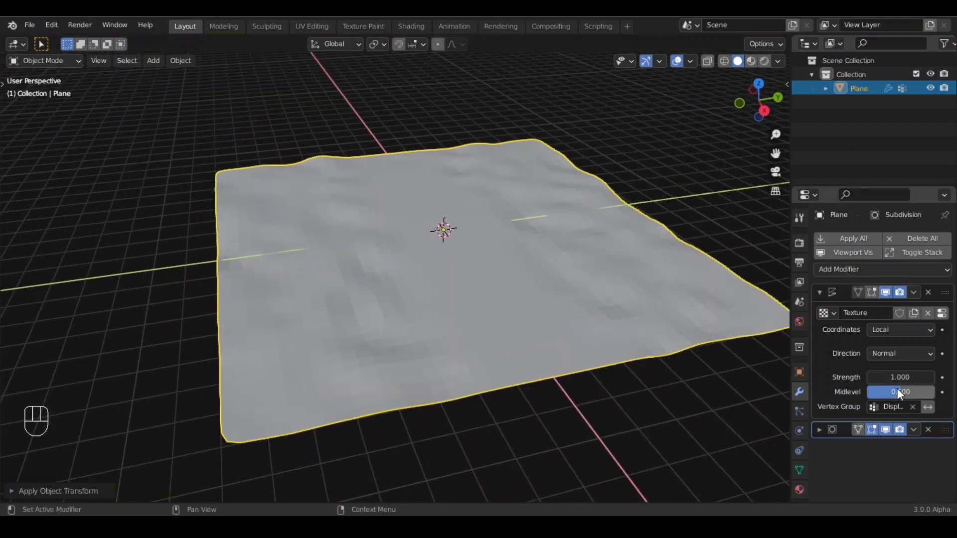
- Set the Displace modifier's Midlevel to 0
{"action": "left_click_drag", "start_coordinate": [907, 391], "coordinate": [834, 388]}
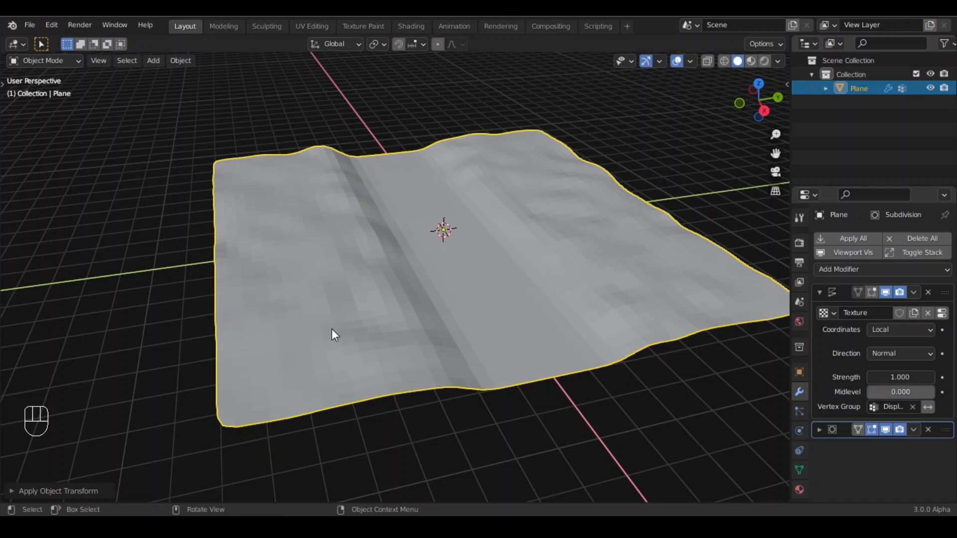
{"action": "middle_click_drag", "start_coordinate": [331, 328], "coordinate": [478, 359]}
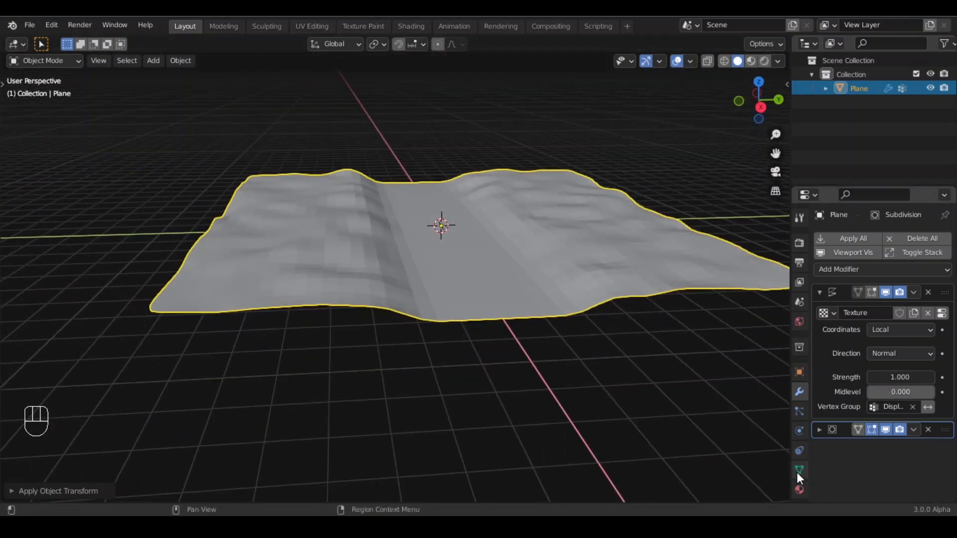
- Set the Clouds texture's Size to 4
{"action": "left_click", "coordinate": [941, 312]}
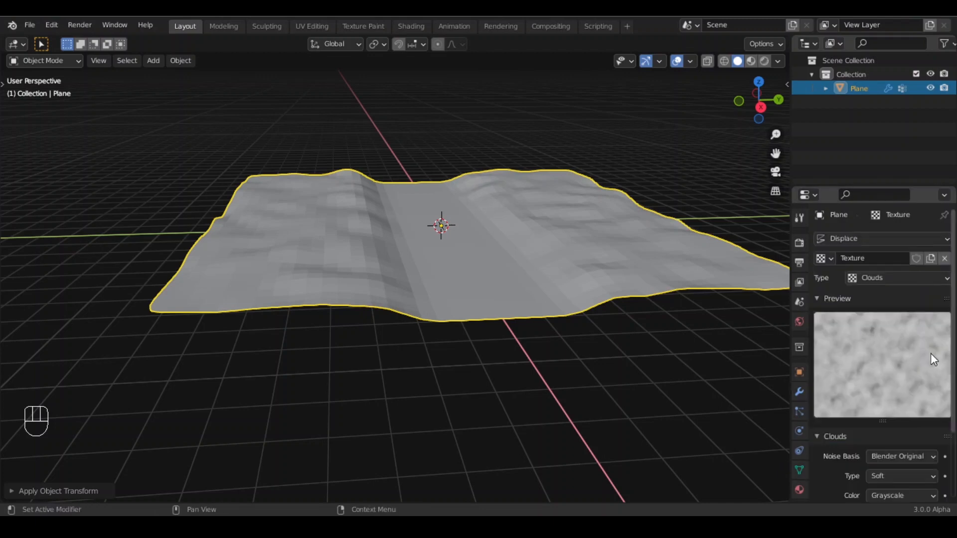
{"action": "scroll", "coordinate": [881, 362], "scroll_direction": "down", "scroll_amount": 4}
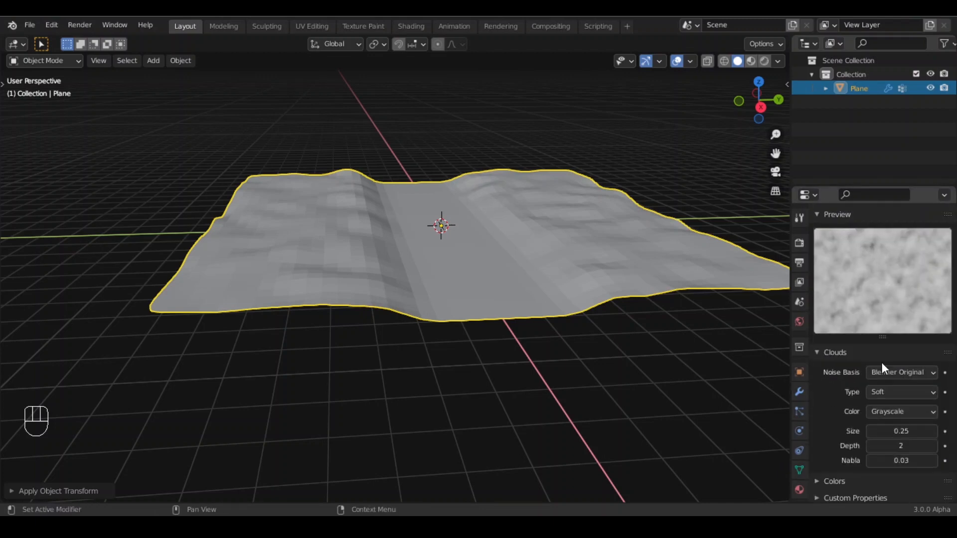
{"action": "left_click", "coordinate": [901, 431]}
{"action": "type", "text": "4"}
{"action": "key", "text": "Return"}
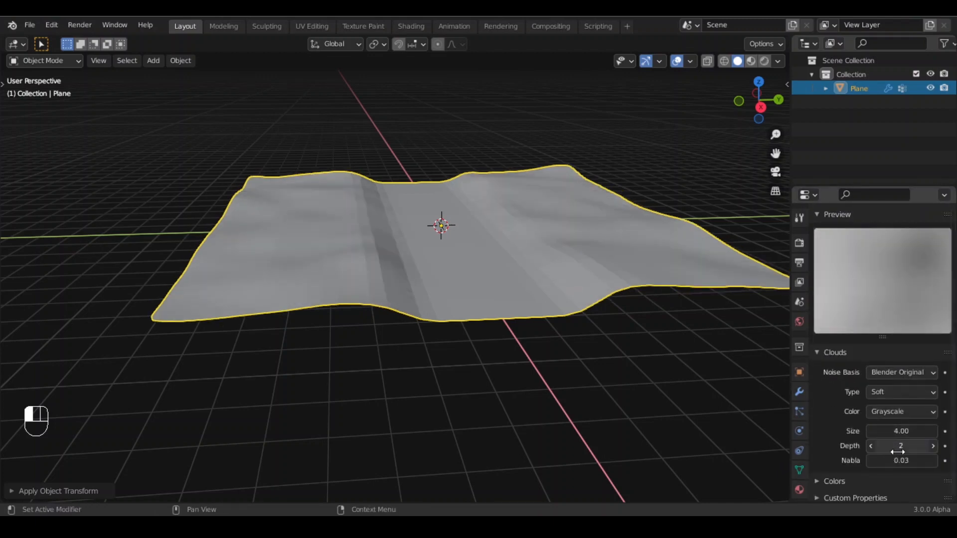
- Set the Clouds texture's Depth to 24
{"action": "left_click_drag", "start_coordinate": [889, 451], "coordinate": [946, 451]}
{"action": "middle_click_drag", "start_coordinate": [703, 414], "coordinate": [440, 284]}
- Shade the plane smooth, also applying smooth shading to all its faces in Edit Mode
{"action": "right_click", "coordinate": [449, 278]}
{"action": "left_click", "coordinate": [379, 239]}
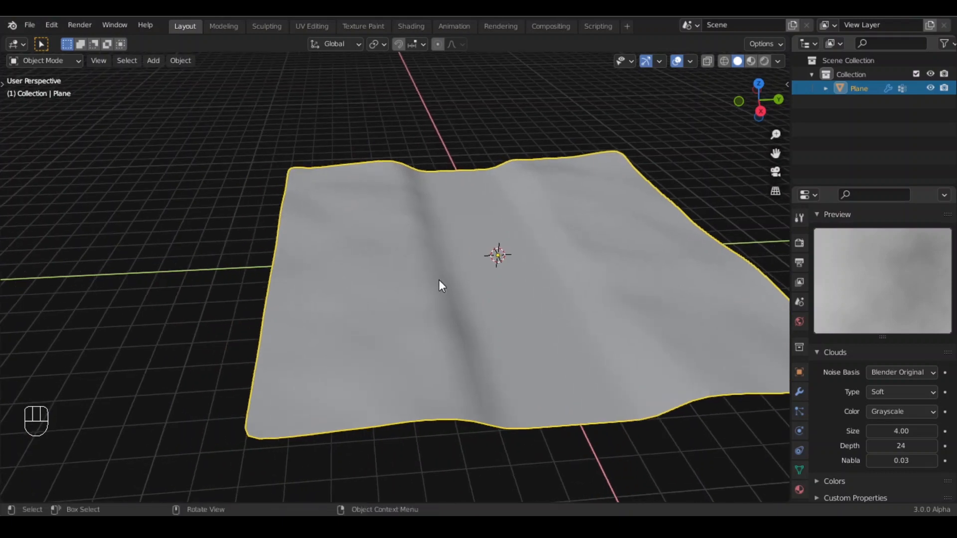
{"action": "key", "text": "q"}
{"action": "key", "text": "q"}
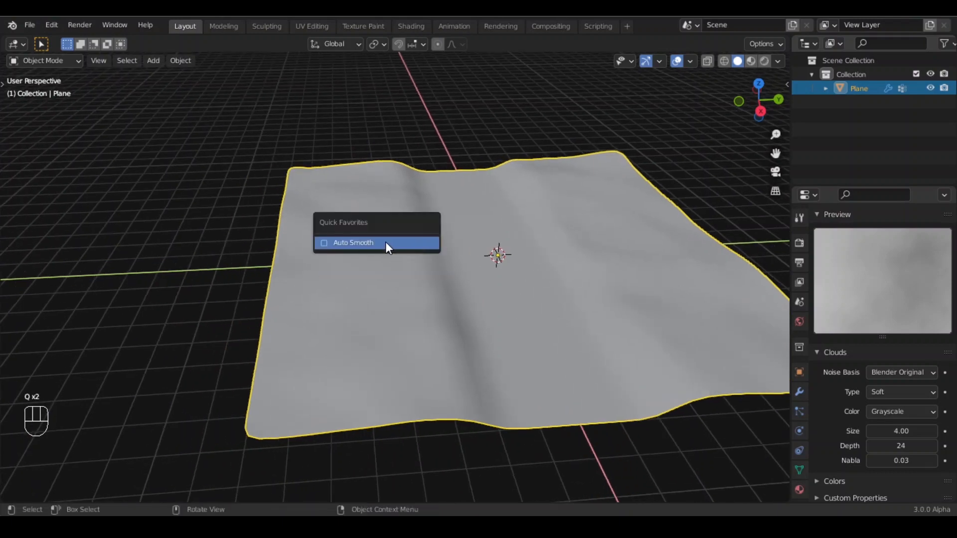
{"action": "key", "text": "Tab"}
{"action": "key", "text": "a"}
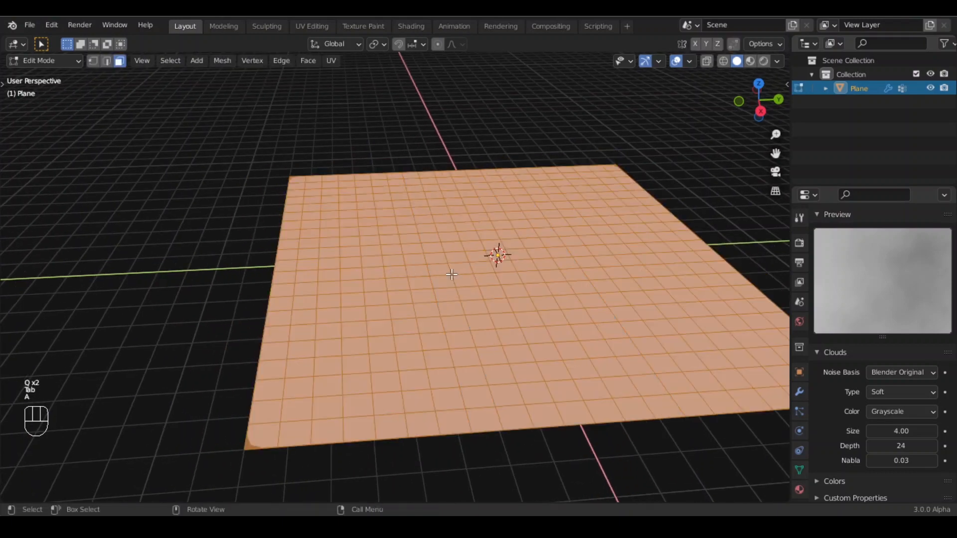
{"action": "right_click", "coordinate": [408, 244]}
{"action": "left_click", "coordinate": [407, 242]}
{"action": "key", "text": "Tab"}
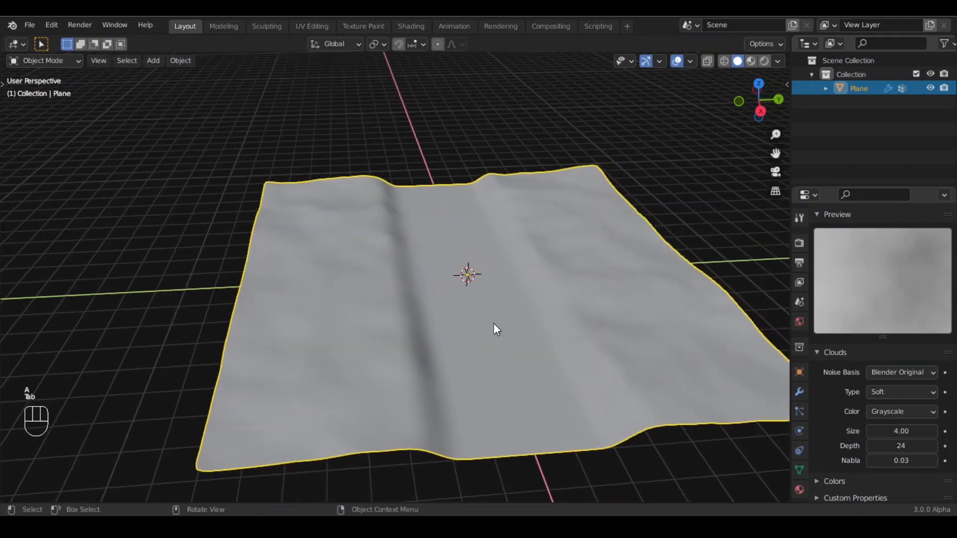
- Set the Clouds texture's Contrast to 2
{"action": "middle_click_drag", "start_coordinate": [495, 326], "coordinate": [433, 291]}
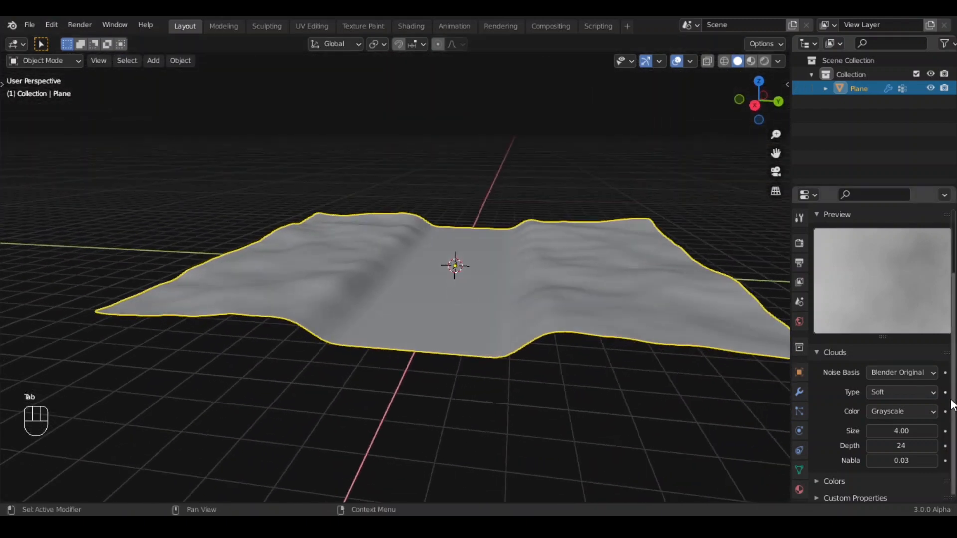
{"action": "left_click", "coordinate": [816, 476]}
{"action": "scroll", "coordinate": [868, 391], "scroll_direction": "down", "scroll_amount": 5}
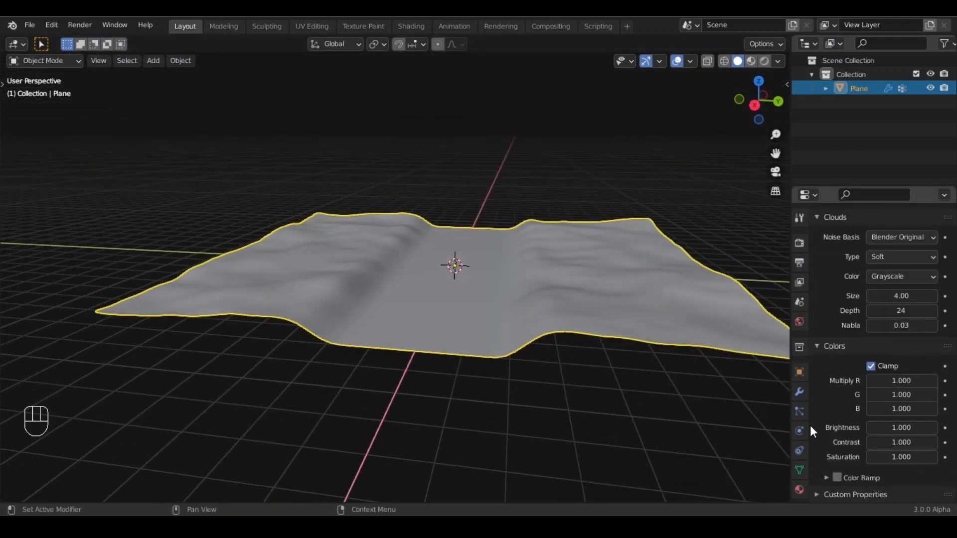
{"action": "left_click", "coordinate": [908, 447]}
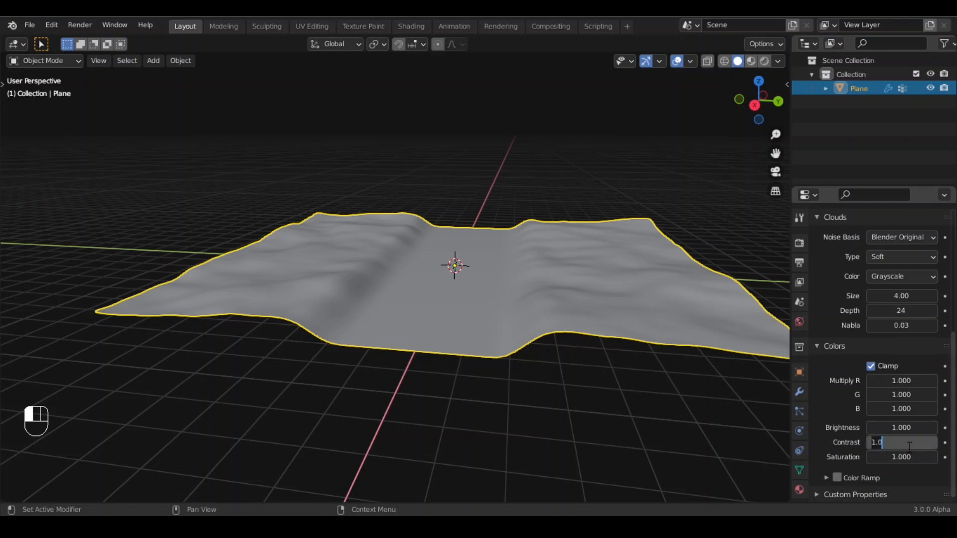
{"action": "type", "text": "2"}
{"action": "key", "text": "Return"}
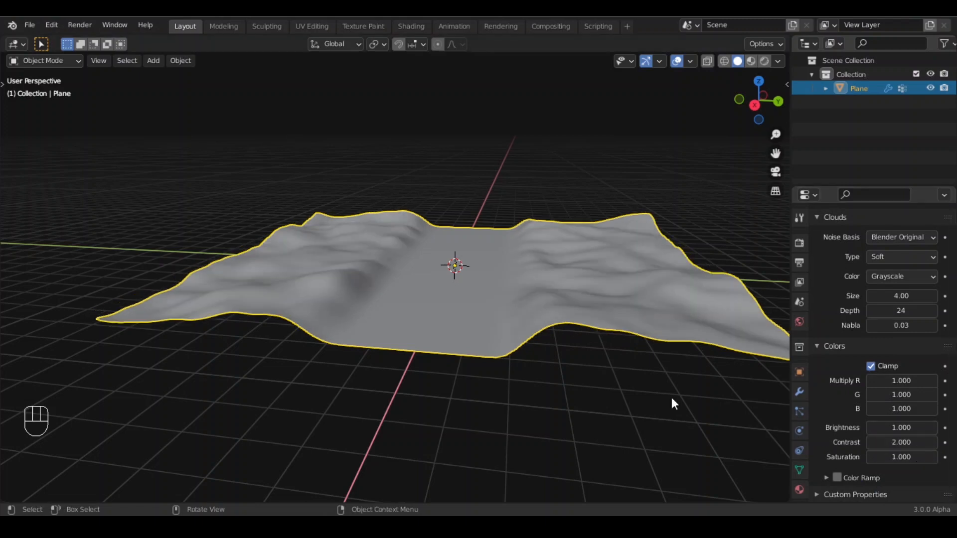
- Apply all modifiers on the plane
{"action": "key", "text": "Tab"}
{"action": "key", "text": "Tab"}
{"action": "middle_click_drag", "start_coordinate": [503, 256], "coordinate": [380, 207]}
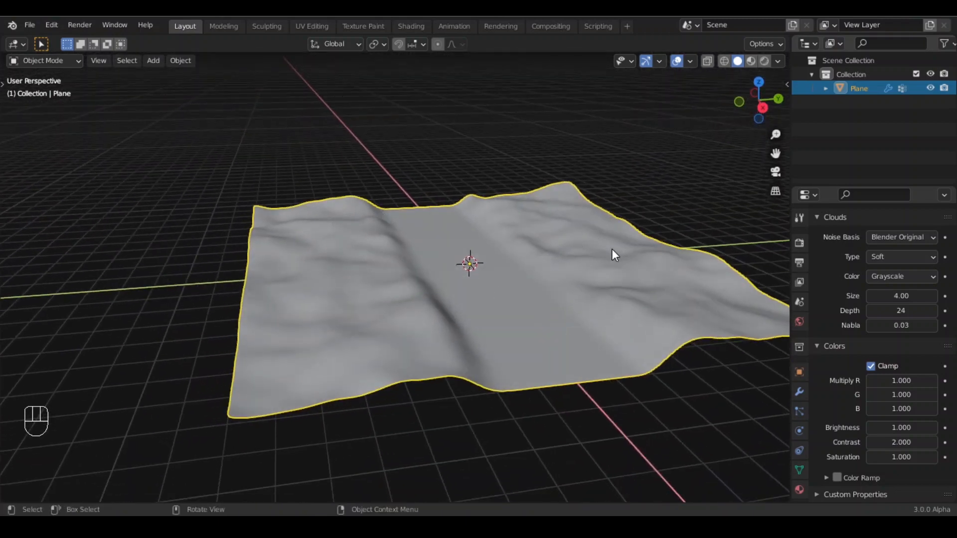
{"action": "scroll", "coordinate": [866, 359], "scroll_direction": "up", "scroll_amount": 10}
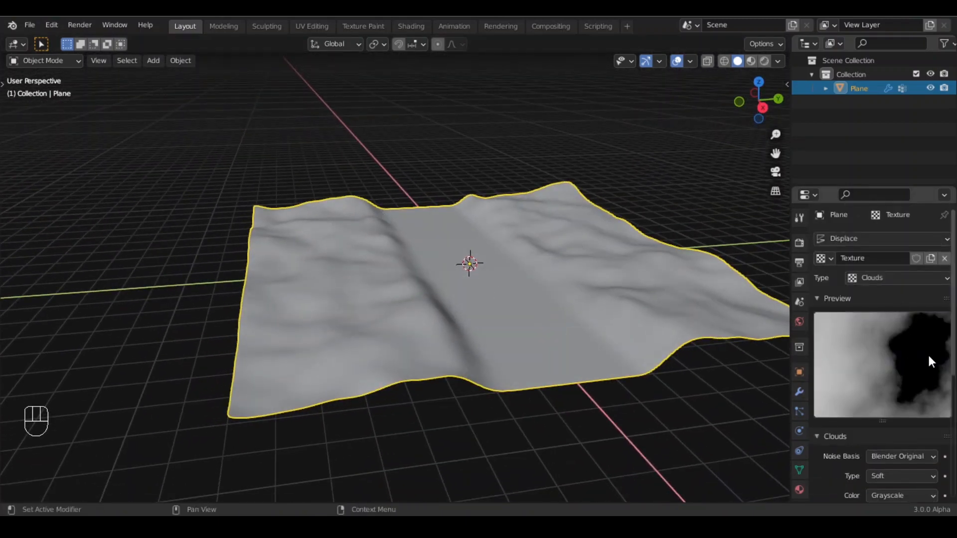
{"action": "left_click", "coordinate": [799, 391]}
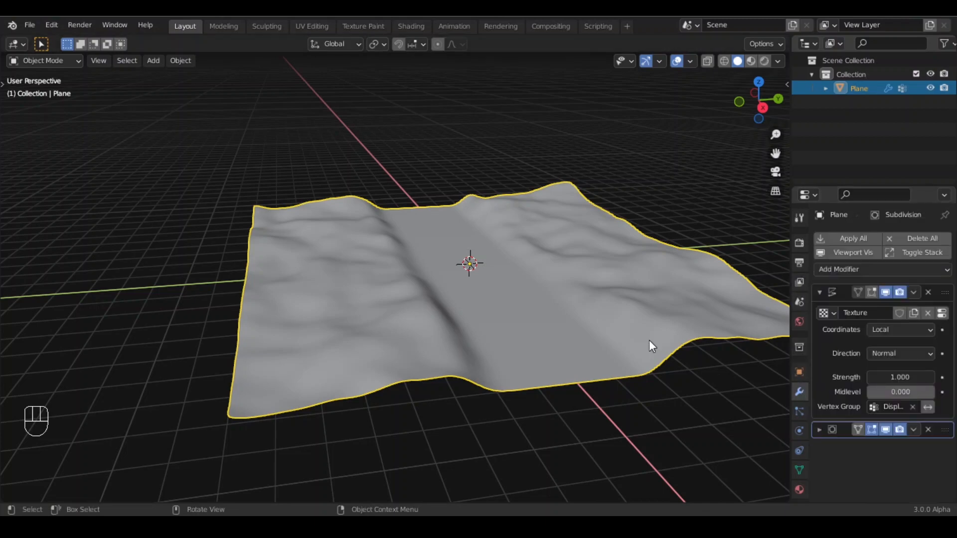
{"action": "left_click", "coordinate": [854, 239]}
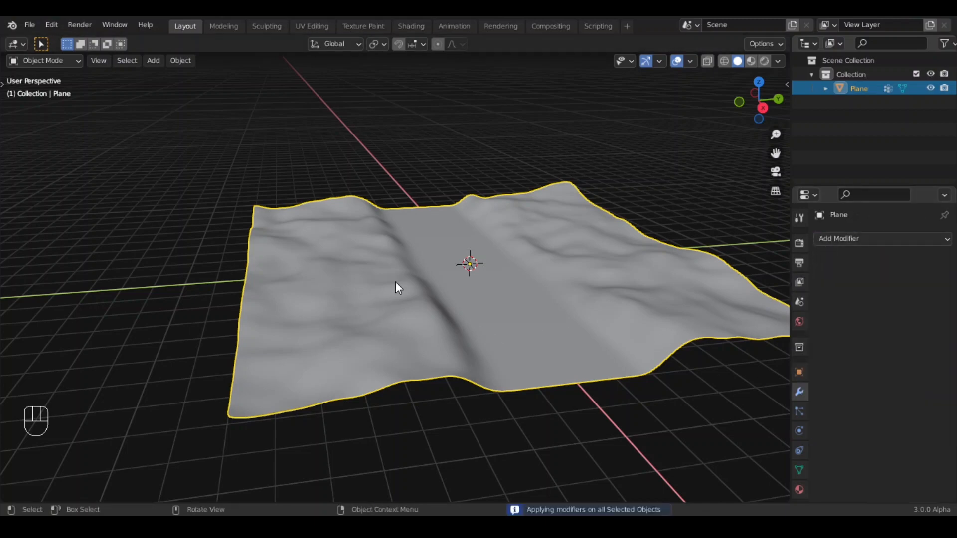
- In Edit Mode, extrude the whole plane 2 m down along Z
{"action": "key", "text": "Tab"}
{"action": "middle_click_drag", "start_coordinate": [408, 276], "coordinate": [455, 222]}
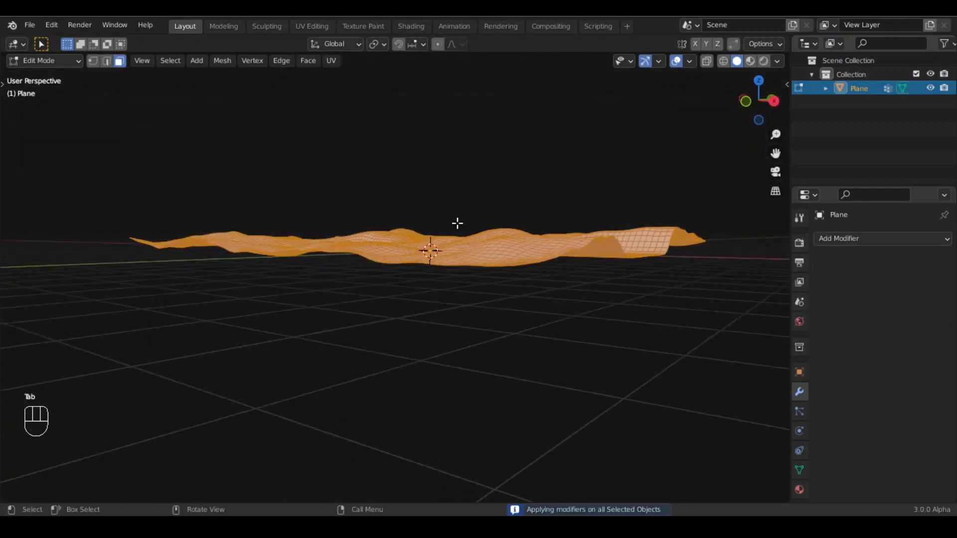
{"action": "key", "text": "e"}
{"action": "key", "text": "z"}
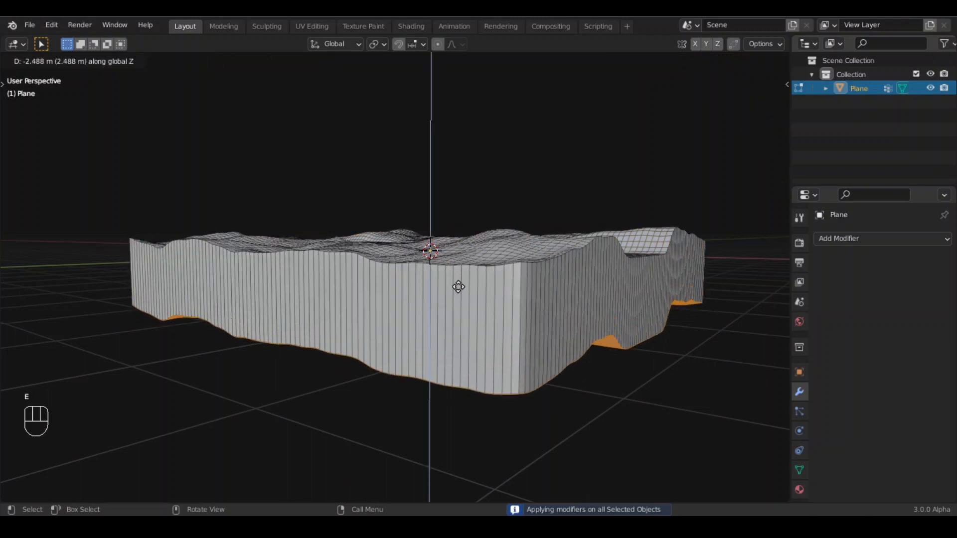
{"action": "type", "text": "-2"}
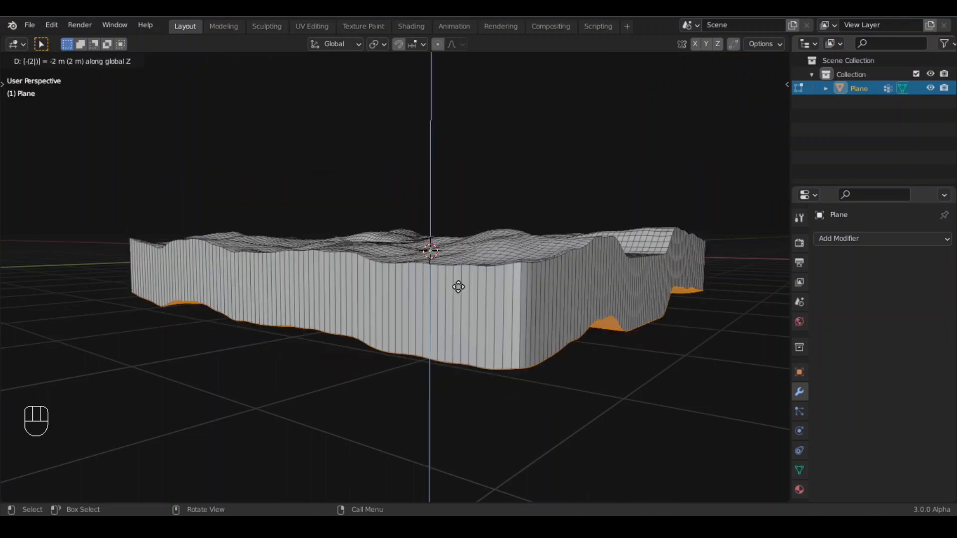
{"action": "key", "text": "Return"}
- Scale the extruded geometry to 0 along Z to flatten the terrain's bottom
{"action": "key", "text": "s"}
{"action": "key", "text": "z"}
{"action": "key", "text": "0"}
{"action": "key", "text": "Return"}
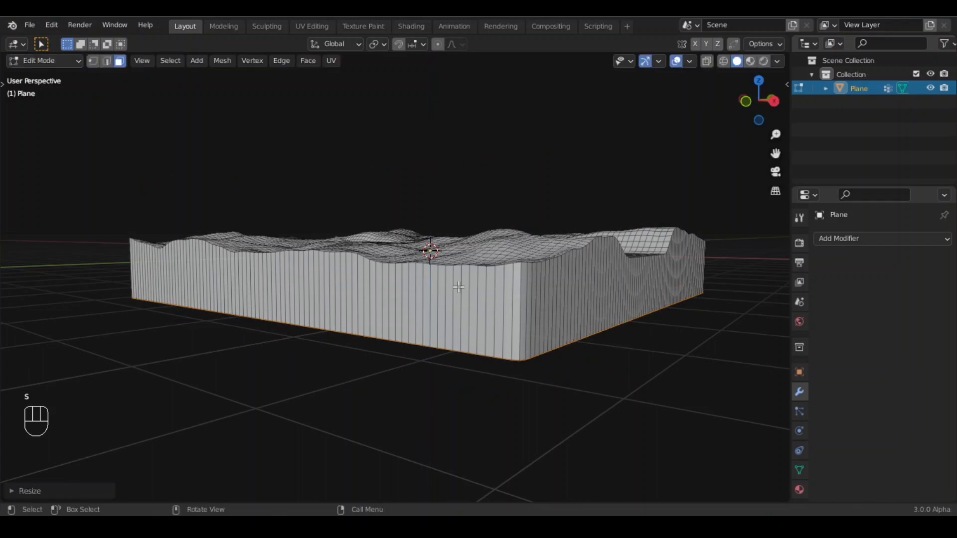
- Back in Object Mode, move the terrain up along Z
{"action": "key", "text": "Tab"}
{"action": "key", "text": "g"}
{"action": "key", "text": "z"}
{"action": "left_click", "coordinate": [478, 93]}
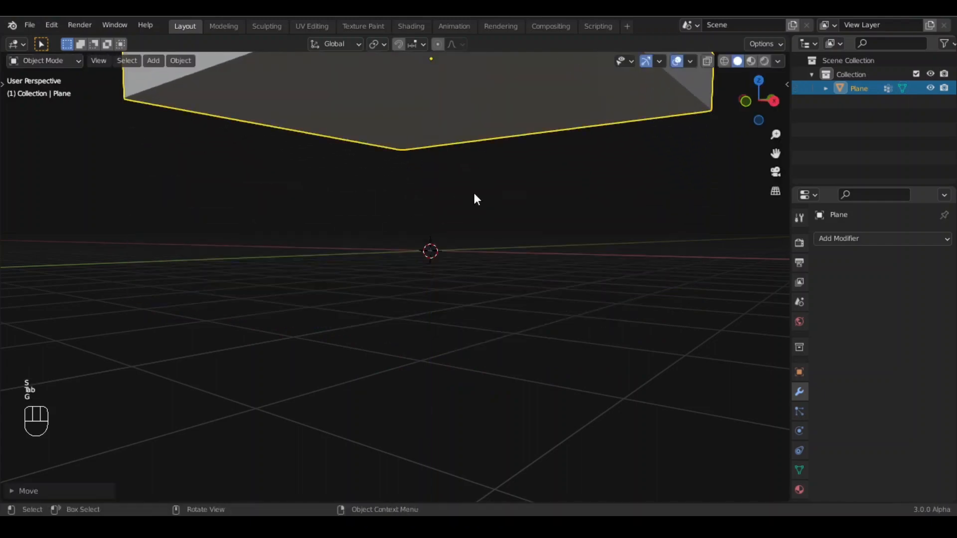
- Add a new plane and scale it up into a large floor beneath the terrain
{"action": "middle_click_drag", "start_coordinate": [474, 191], "coordinate": [395, 330]}
{"action": "scroll", "coordinate": [396, 330], "scroll_direction": "down", "scroll_amount": 5}
{"action": "key", "text": "shift+a"}
{"action": "mouse_move", "coordinate": [360, 201]}
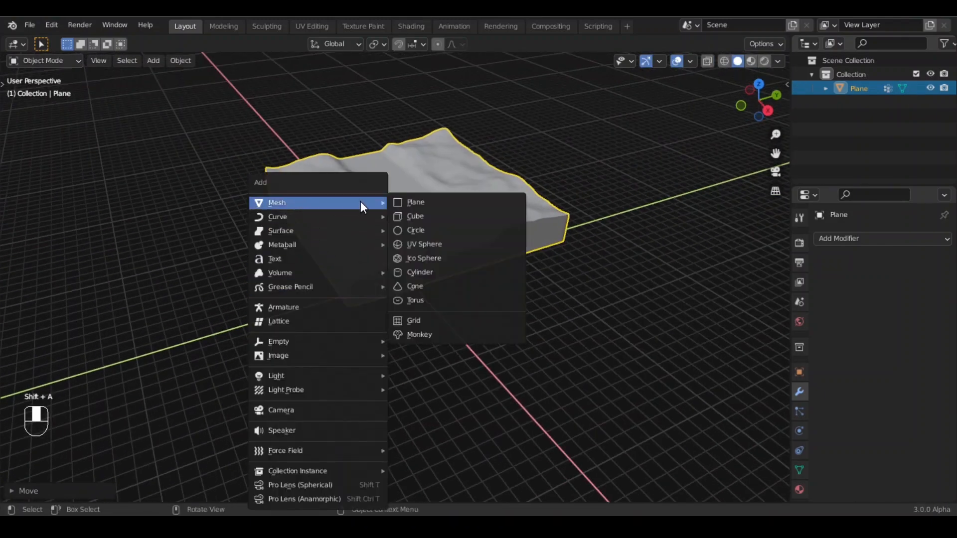
{"action": "left_click", "coordinate": [419, 201]}
{"action": "key", "text": "s"}
{"action": "left_click", "coordinate": [612, 252]}
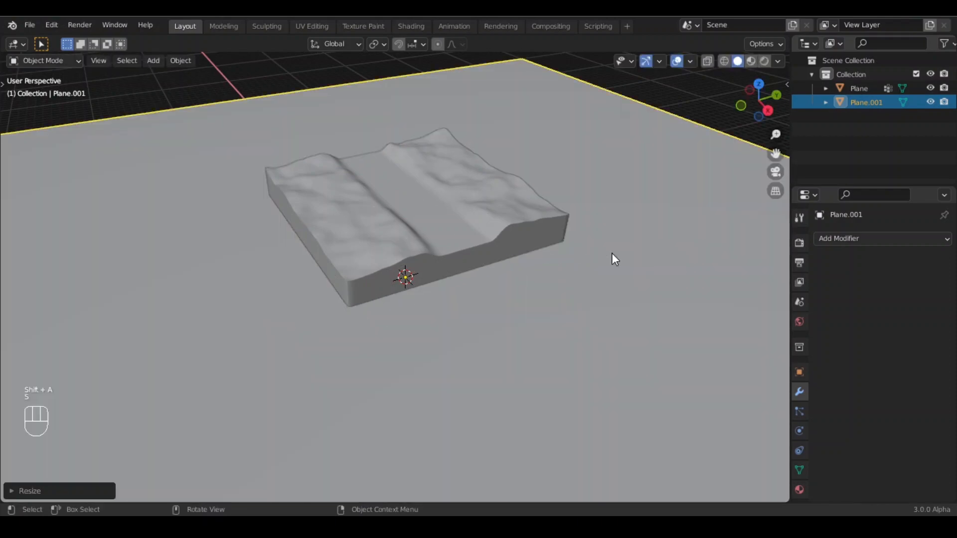
- Select the terrain, add another plane and move it up along Z about 4 m
{"action": "left_click", "coordinate": [479, 205]}
{"action": "key", "text": "v"}
{"action": "scroll", "coordinate": [432, 318], "scroll_direction": "up", "scroll_amount": 2}
{"action": "middle_click_drag", "start_coordinate": [432, 318], "coordinate": [417, 344]}
{"action": "left_click", "coordinate": [437, 246]}
{"action": "left_click", "coordinate": [432, 270]}
{"action": "key", "text": "shift+a"}
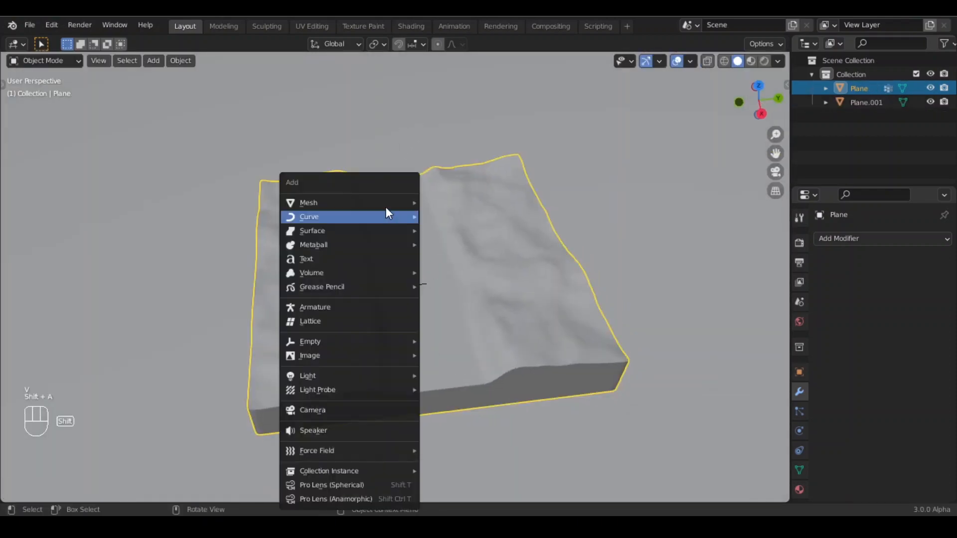
{"action": "mouse_move", "coordinate": [394, 203]}
{"action": "left_click", "coordinate": [434, 201]}
{"action": "key", "text": "g"}
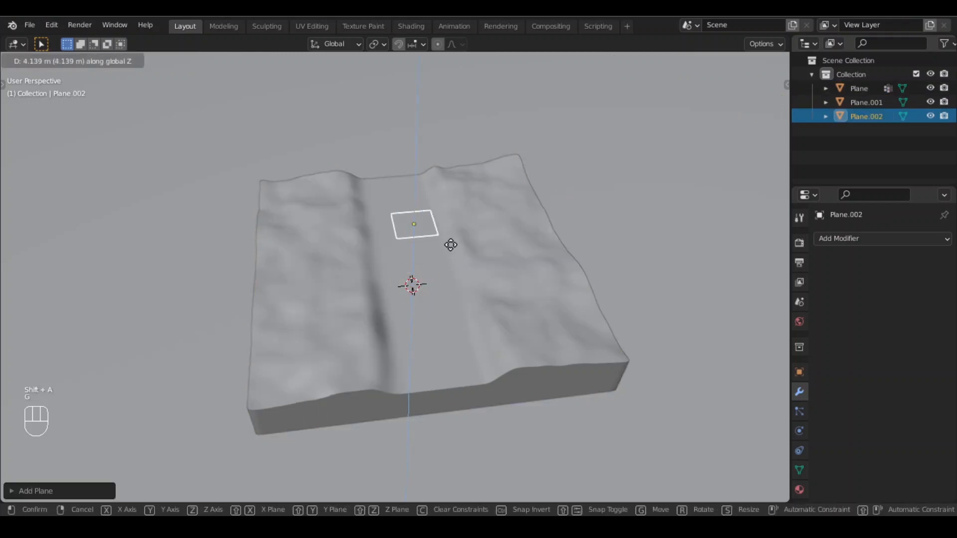
{"action": "left_click", "coordinate": [450, 244]}
- In top view, scale the new plane by 8 along X
{"action": "key", "text": "KP_7"}
{"action": "scroll", "coordinate": [452, 244], "scroll_direction": "up", "scroll_amount": 5}
{"action": "key", "text": "s"}
{"action": "key", "text": "x"}
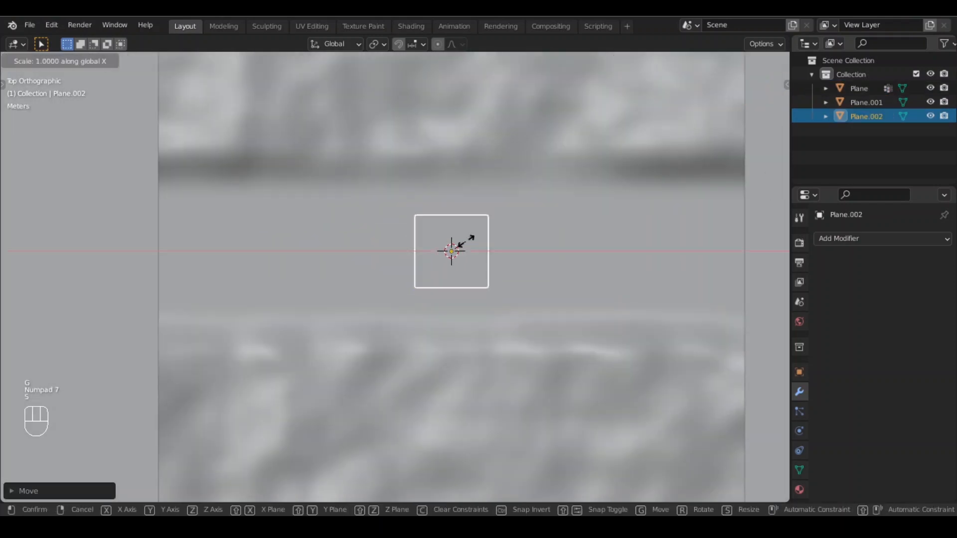
{"action": "type", "text": "8"}
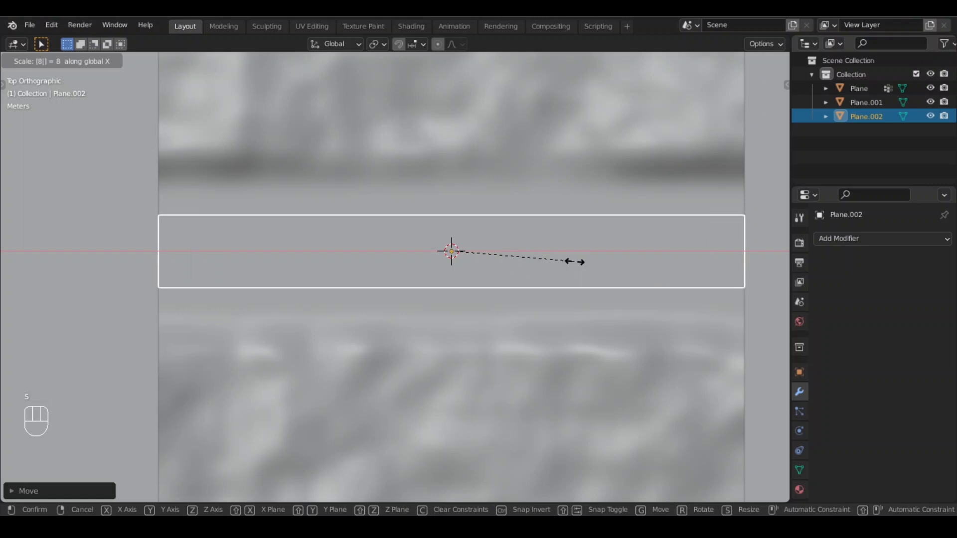
{"action": "key", "text": "Return"}
- Scale the new plane about 1.75 times along Y to span the flat strip
{"action": "key", "text": "s"}
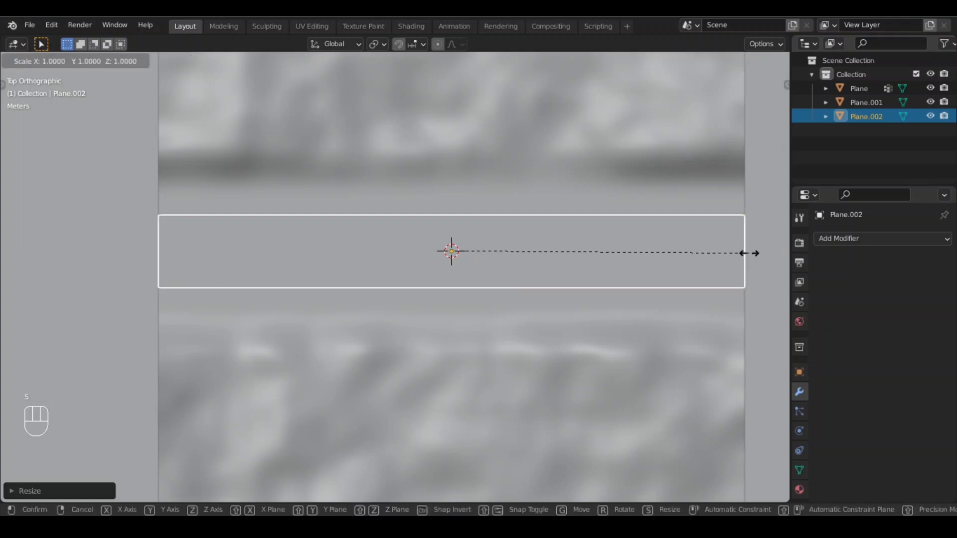
{"action": "key", "text": "x"}
{"action": "left_click", "coordinate": [743, 255]}
{"action": "key", "text": "s"}
{"action": "key", "text": "y"}
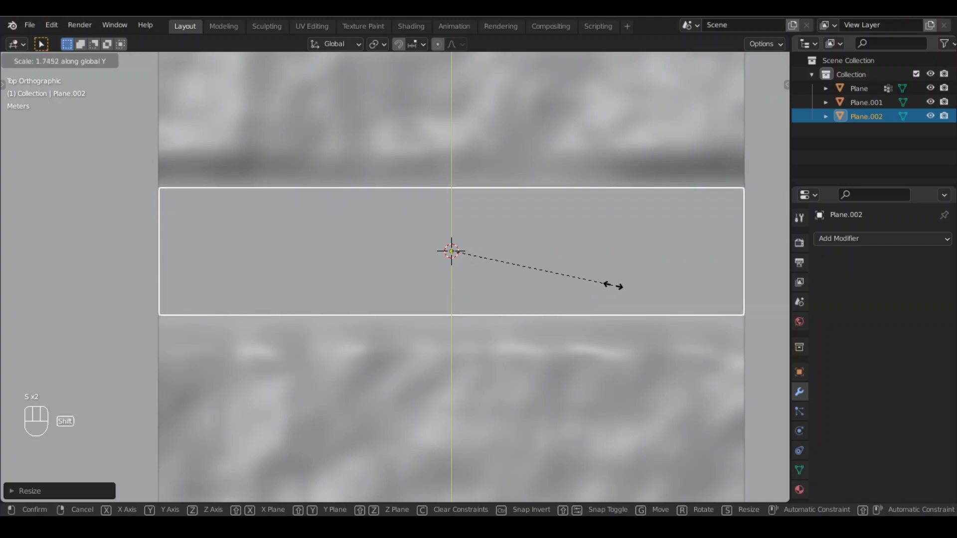
{"action": "left_click", "coordinate": [581, 288]}
- In Edit Mode, extrude the new plane slightly along Z to give it thickness
{"action": "middle_click_drag", "start_coordinate": [582, 289], "coordinate": [405, 205]}
{"action": "key", "text": "Tab"}
{"action": "middle_click_drag", "start_coordinate": [389, 130], "coordinate": [371, 171]}
{"action": "key", "text": "e"}
{"action": "key", "text": "z"}
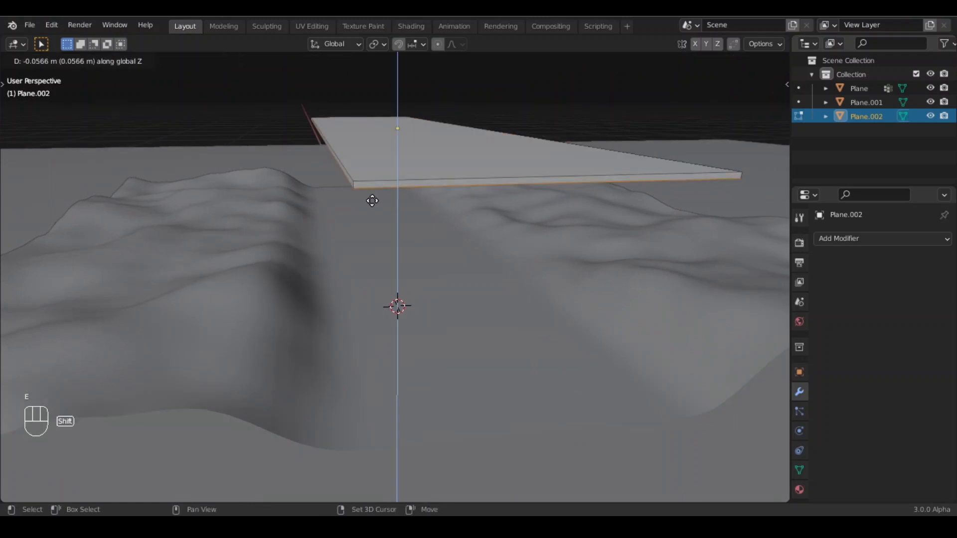
{"action": "left_click", "coordinate": [372, 234]}
{"action": "key", "text": "Tab"}
- Lower the new plane along Z until it sits on the terrain's flat strip
{"action": "middle_click_drag", "start_coordinate": [403, 220], "coordinate": [411, 200]}
{"action": "key", "text": "g"}
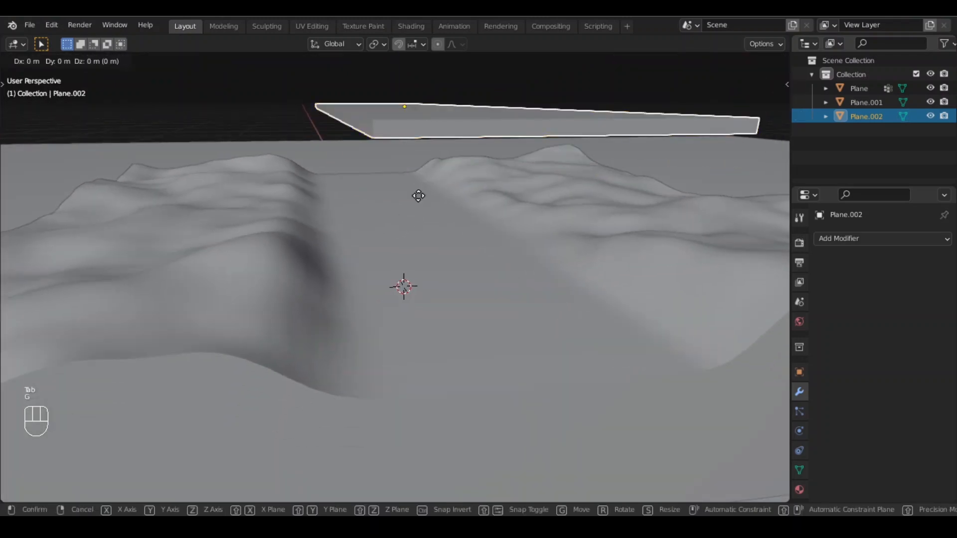
{"action": "key", "text": "z"}
{"action": "key", "text": "shift"}
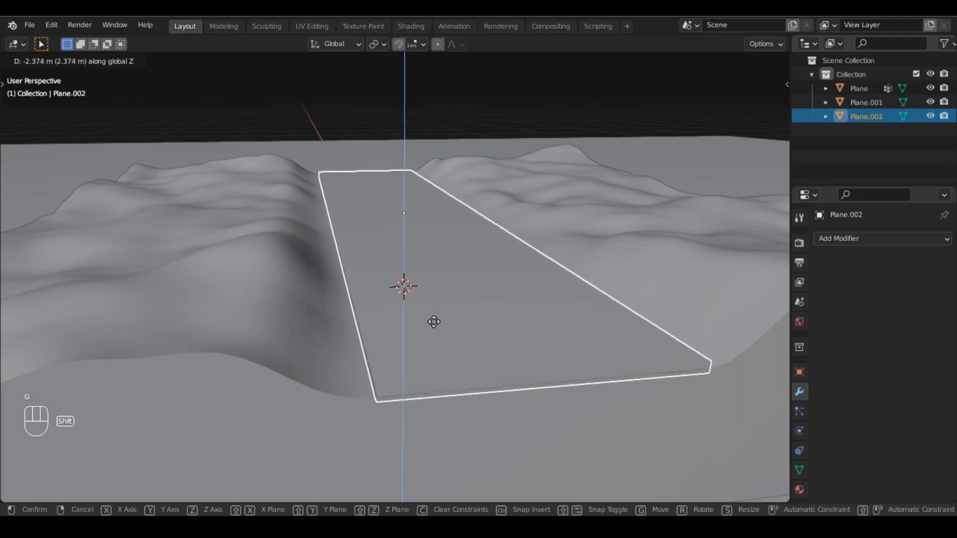
{"action": "left_click", "coordinate": [438, 313]}
{"action": "mouse_move", "coordinate": [372, 312]}
{"action": "middle_mouse_down", "text": "shift"}
{"action": "mouse_move", "coordinate": [364, 312]}
{"action": "mouse_move", "coordinate": [374, 295]}
{"action": "middle_mouse_up", "text": "shift"}
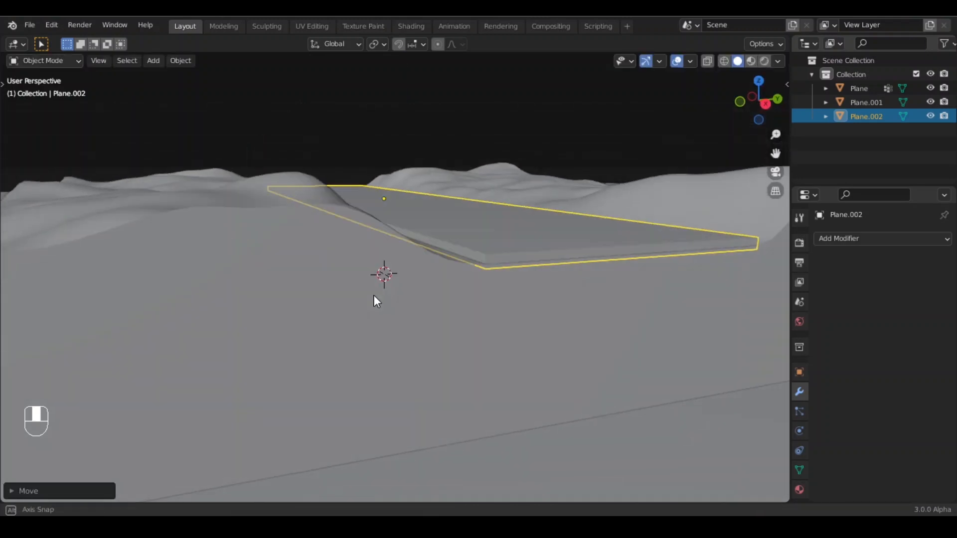
{"action": "middle_click_drag", "start_coordinate": [534, 294], "coordinate": [511, 296], "text": "shift"}
{"action": "key", "text": "g"}
{"action": "key", "text": "z"}
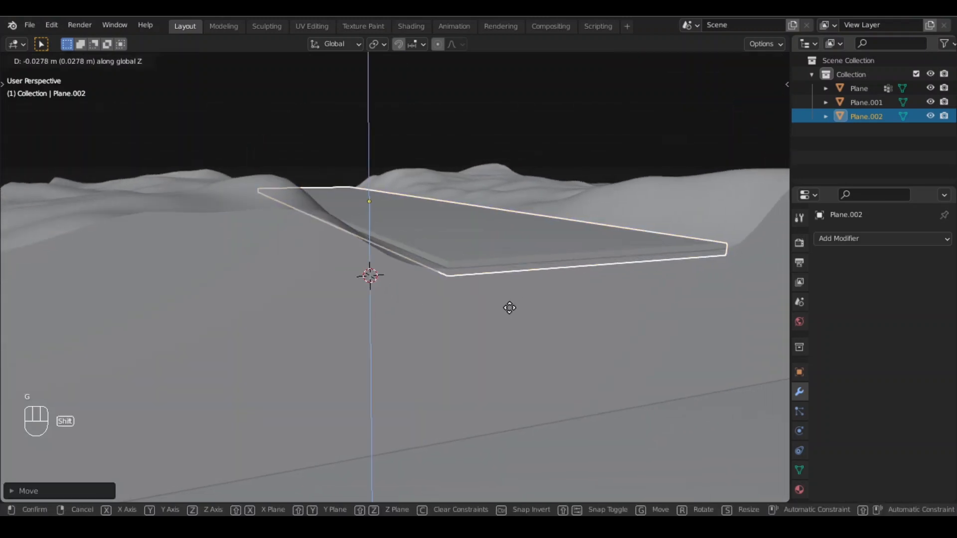
{"action": "left_click", "coordinate": [508, 312]}
{"action": "middle_click_drag", "start_coordinate": [489, 292], "coordinate": [498, 328]}
{"action": "scroll", "coordinate": [511, 167], "scroll_direction": "down", "scroll_amount": 4}
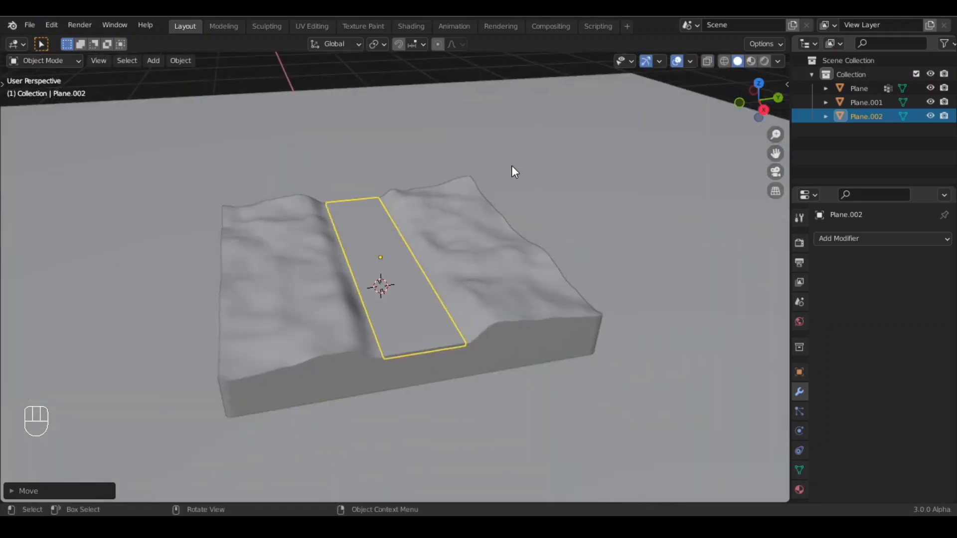
- Append the Car and Tree collections from Assets.blend in the 3D Objects folder
{"action": "left_click", "coordinate": [358, 84]}
{"action": "left_click", "coordinate": [32, 25]}
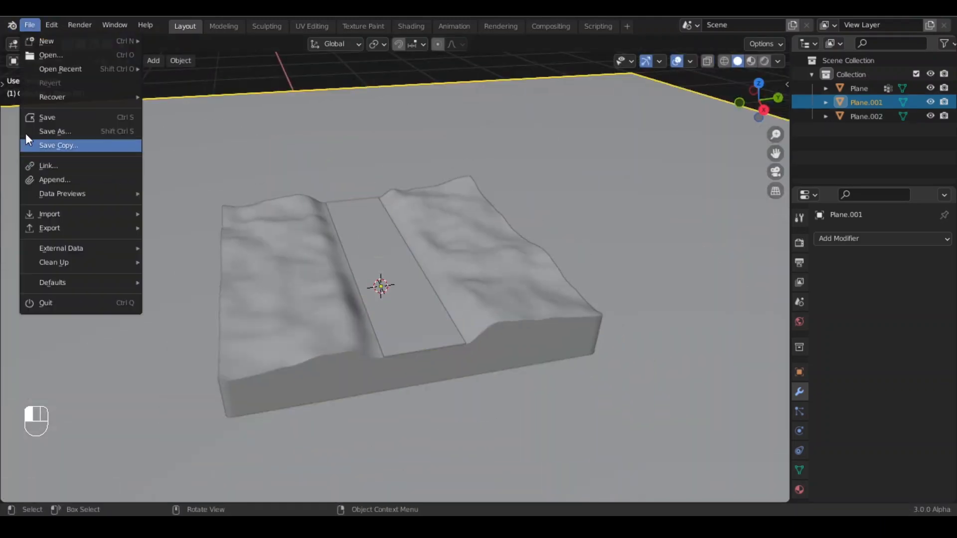
{"action": "left_click", "coordinate": [60, 176]}
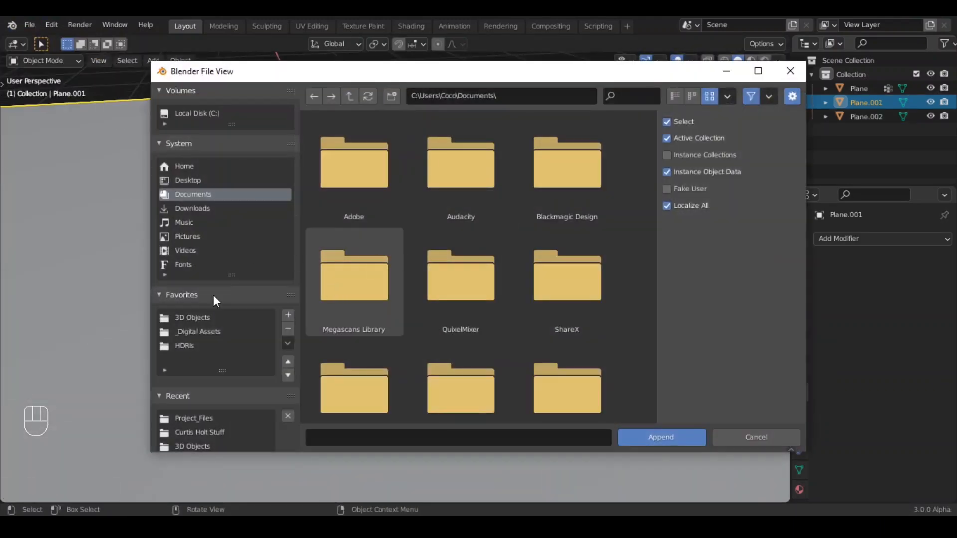
{"action": "left_click", "coordinate": [200, 317]}
{"action": "scroll", "coordinate": [519, 336], "scroll_direction": "down", "scroll_amount": 2}
{"action": "left_click", "coordinate": [498, 349]}
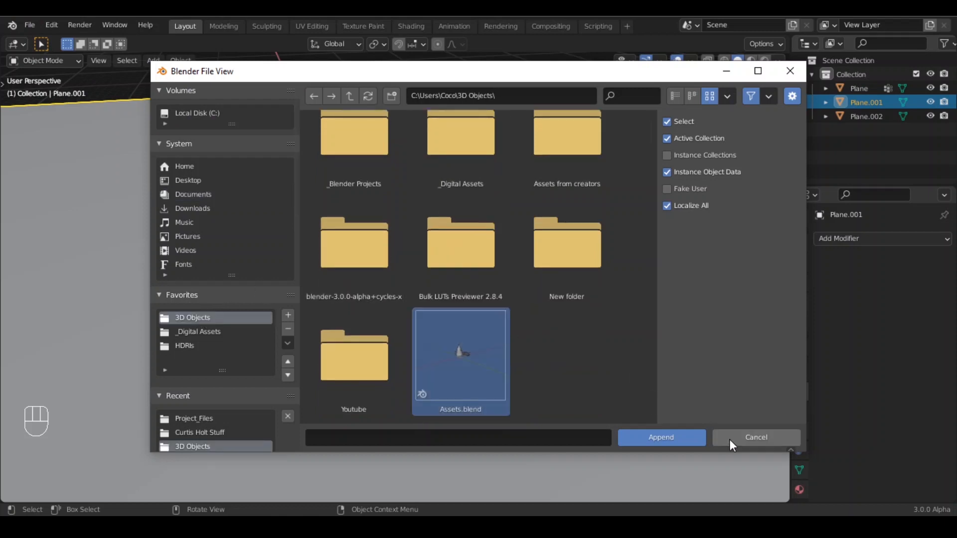
{"action": "left_click", "coordinate": [667, 437]}
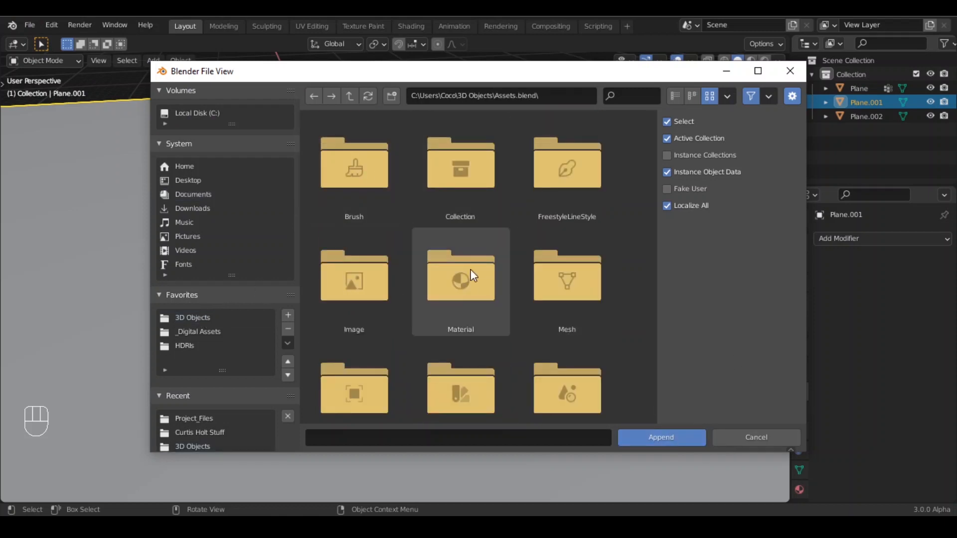
{"action": "left_click", "coordinate": [449, 174]}
{"action": "double_click", "coordinate": [460, 182]}
{"action": "key", "text": "a"}
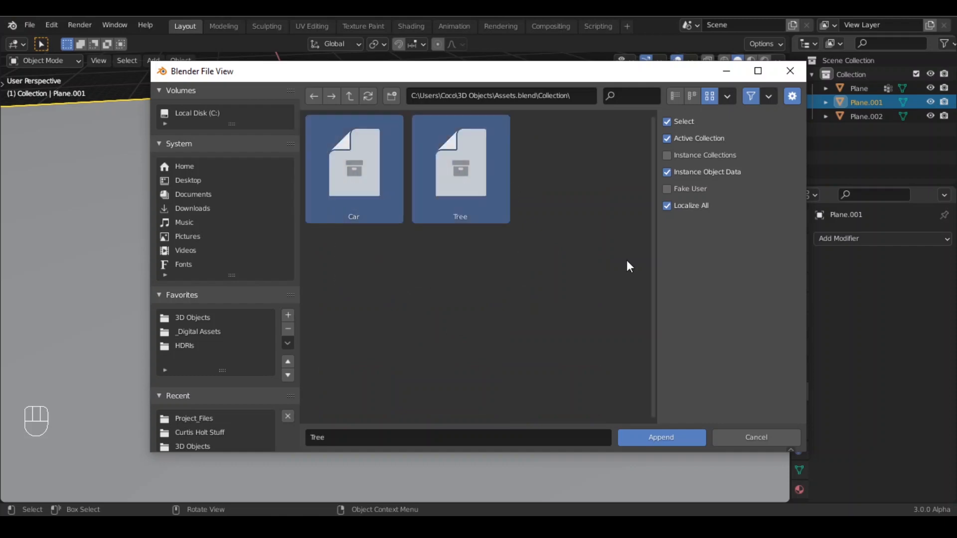
{"action": "left_click", "coordinate": [671, 439]}
- Rename the terrain object to Ground
{"action": "middle_click_drag", "start_coordinate": [355, 361], "coordinate": [367, 339]}
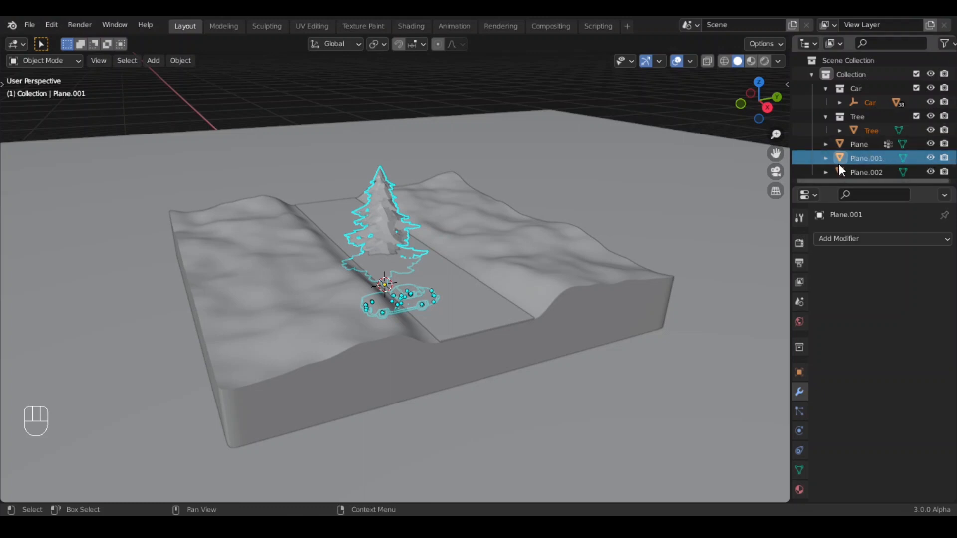
{"action": "left_click", "coordinate": [575, 252]}
{"action": "key", "text": "F2"}
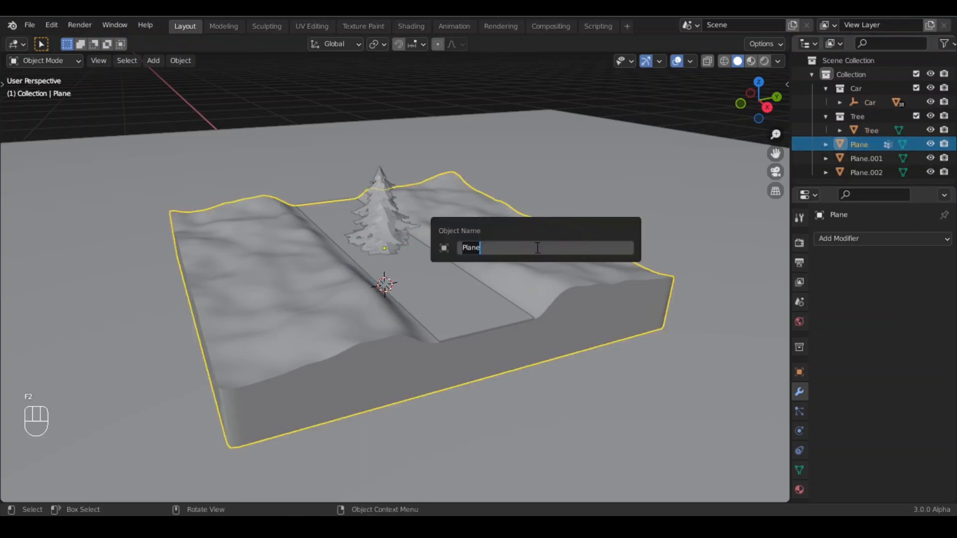
{"action": "type", "text": "Ground"}
{"action": "key", "text": "Return"}
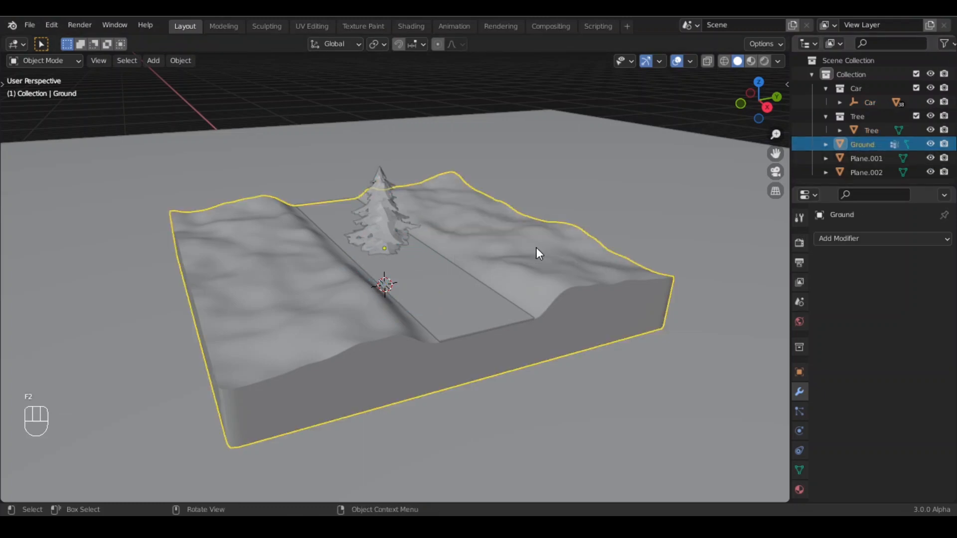
- Rename the thickened road plane to Road
{"action": "left_click", "coordinate": [446, 296]}
{"action": "key", "text": "F2"}
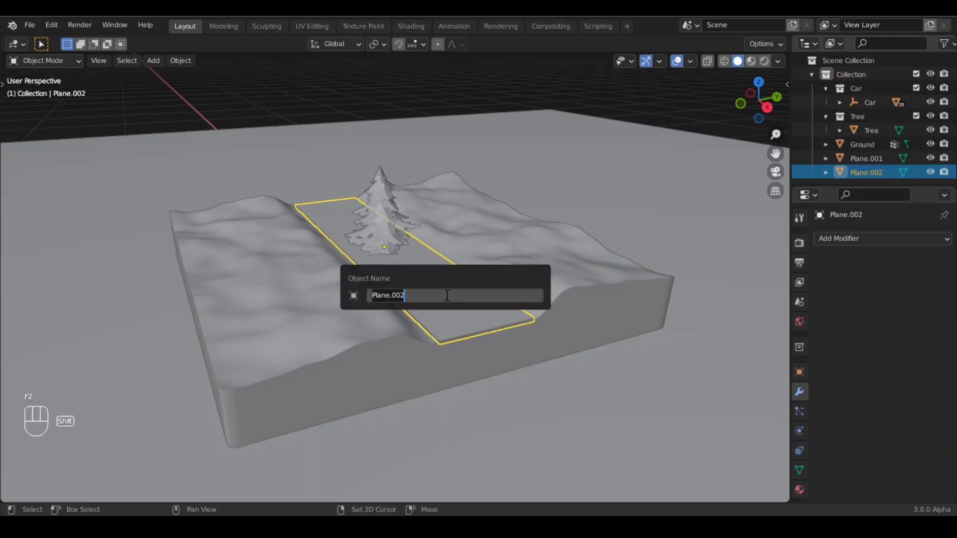
{"action": "type", "text": "Roa"}
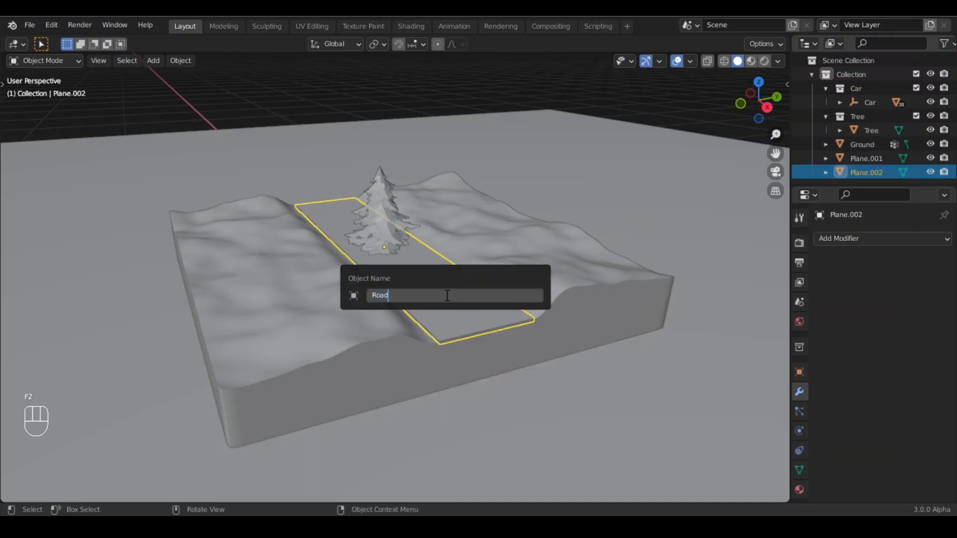
{"action": "type", "text": "d"}
{"action": "key", "text": "Return"}
- Rename the large floor plane to BG
{"action": "left_click", "coordinate": [458, 150]}
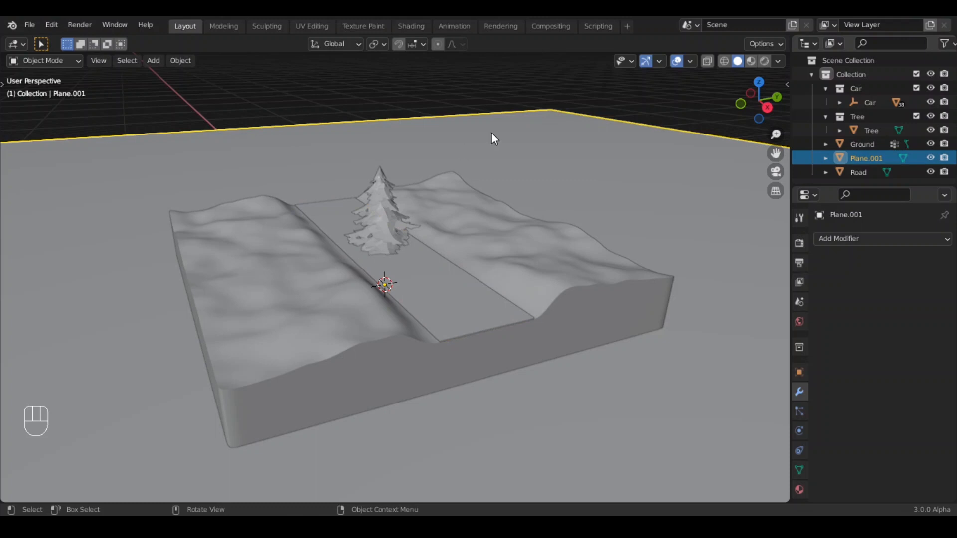
{"action": "key", "text": "F2"}
{"action": "type", "text": "BG"}
{"action": "key", "text": "Return"}
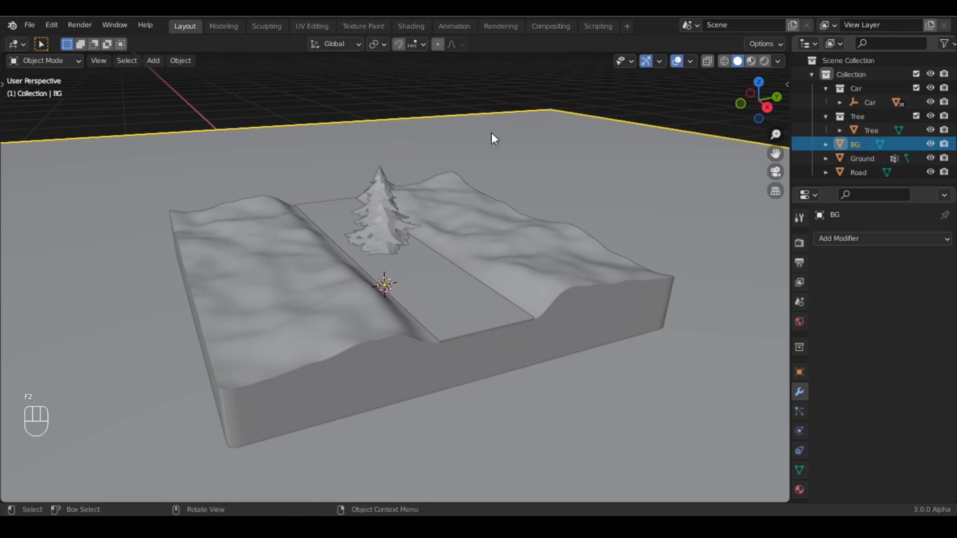
- Select the appended tree and apply its object transforms
{"action": "left_click", "coordinate": [330, 87]}
{"action": "middle_click_drag", "start_coordinate": [382, 270], "coordinate": [416, 280], "text": "shift"}
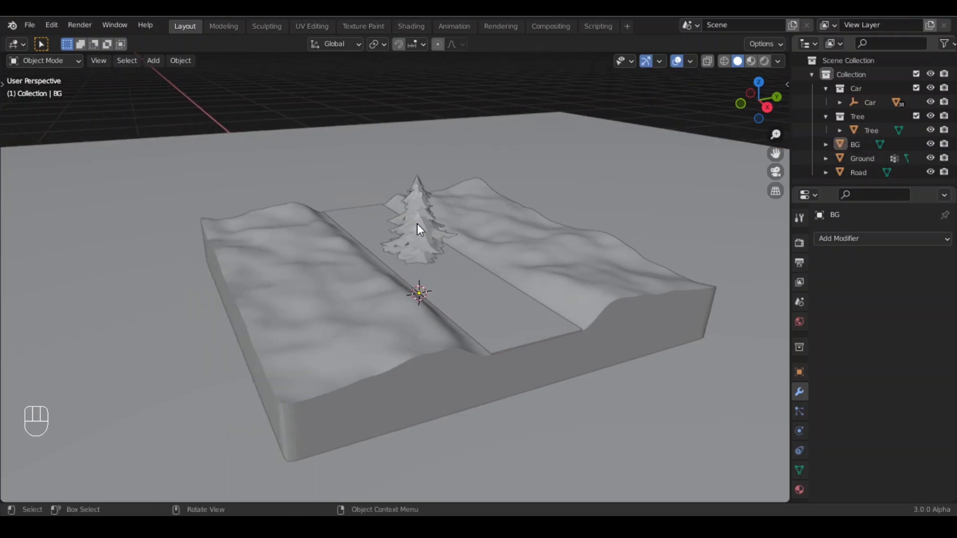
{"action": "left_click", "coordinate": [417, 223]}
{"action": "scroll", "coordinate": [423, 220], "scroll_direction": "up", "scroll_amount": 4}
{"action": "scroll", "coordinate": [507, 241], "scroll_direction": "down", "scroll_amount": 5}
{"action": "scroll", "coordinate": [478, 257], "scroll_direction": "up", "scroll_amount": 5}
{"action": "middle_click_drag", "start_coordinate": [455, 234], "coordinate": [397, 220], "text": "shift"}
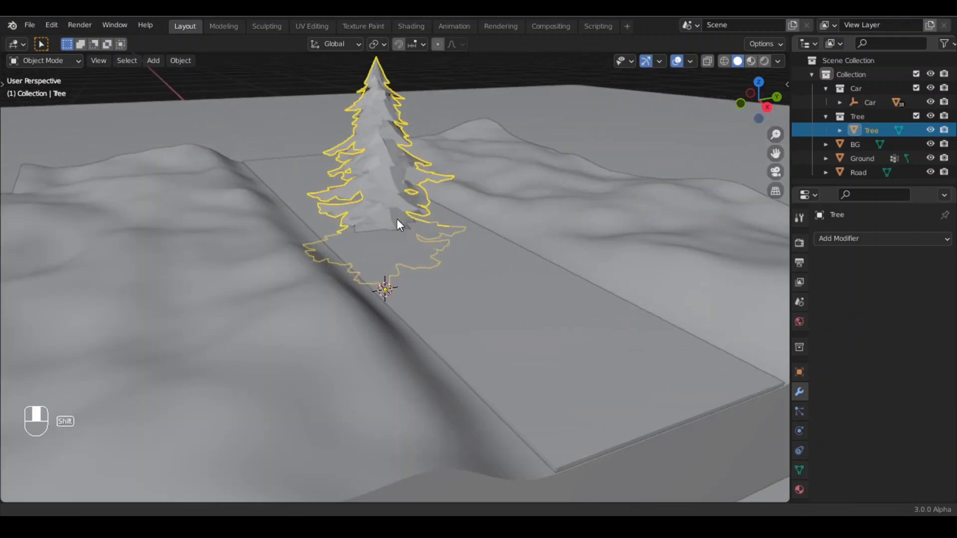
{"action": "scroll", "coordinate": [345, 169], "scroll_direction": "down", "scroll_amount": 5}
{"action": "key", "text": "ctrl+a"}
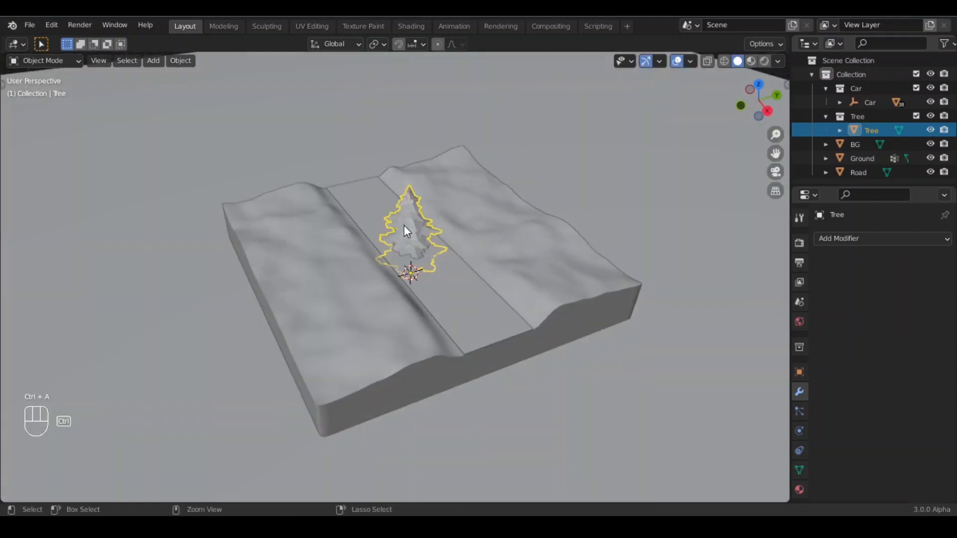
{"action": "key", "text": "ctrl+a"}
- Move the tree off the terrain onto the surrounding floor
{"action": "left_click", "coordinate": [355, 239]}
{"action": "scroll", "coordinate": [492, 309], "scroll_direction": "down", "scroll_amount": 10}
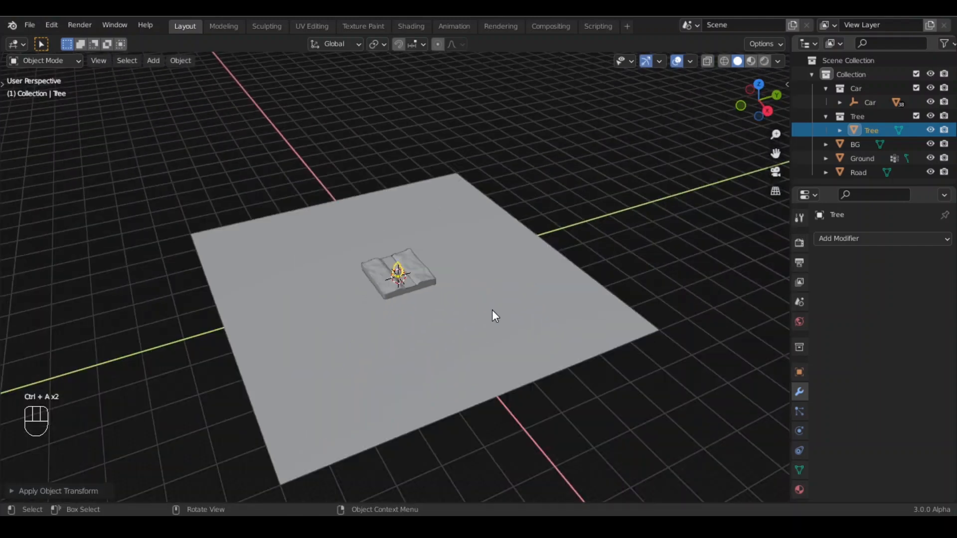
{"action": "key", "text": "g"}
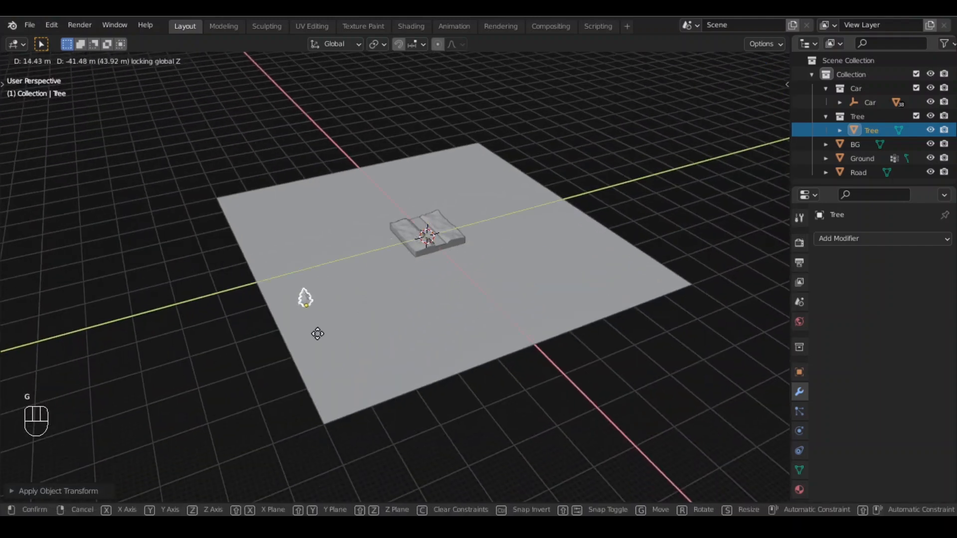
{"action": "left_click", "coordinate": [183, 441]}
- Select the car and raise it along Z above the road strip
{"action": "scroll", "coordinate": [464, 211], "scroll_direction": "up", "scroll_amount": 15}
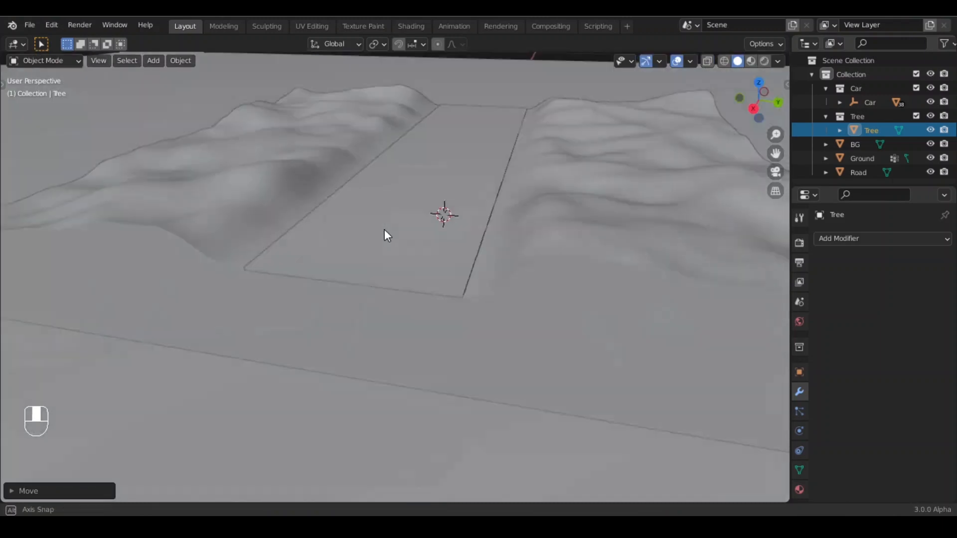
{"action": "middle_click_drag", "start_coordinate": [385, 229], "coordinate": [410, 233]}
{"action": "left_click", "coordinate": [878, 102]}
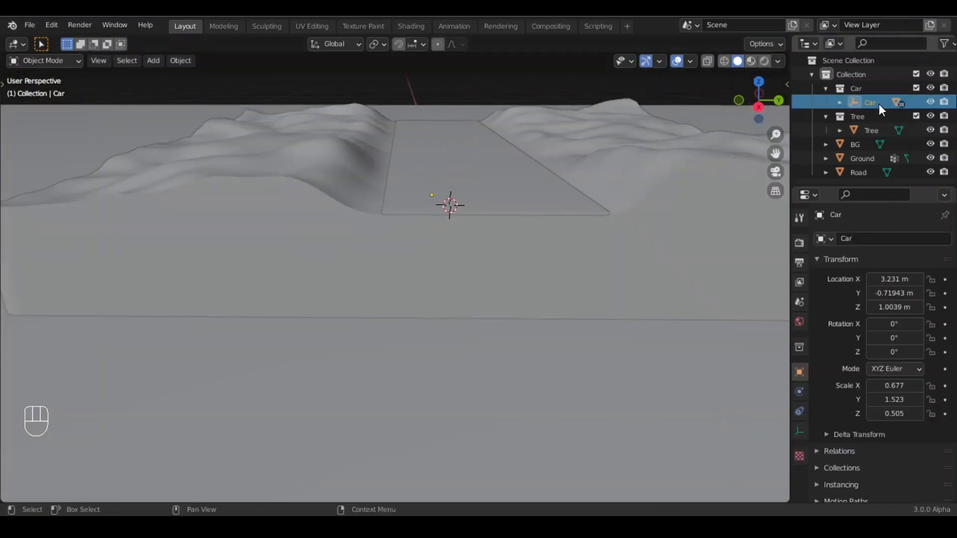
{"action": "middle_click_drag", "start_coordinate": [528, 136], "coordinate": [527, 172], "text": "shift"}
{"action": "key", "text": "g"}
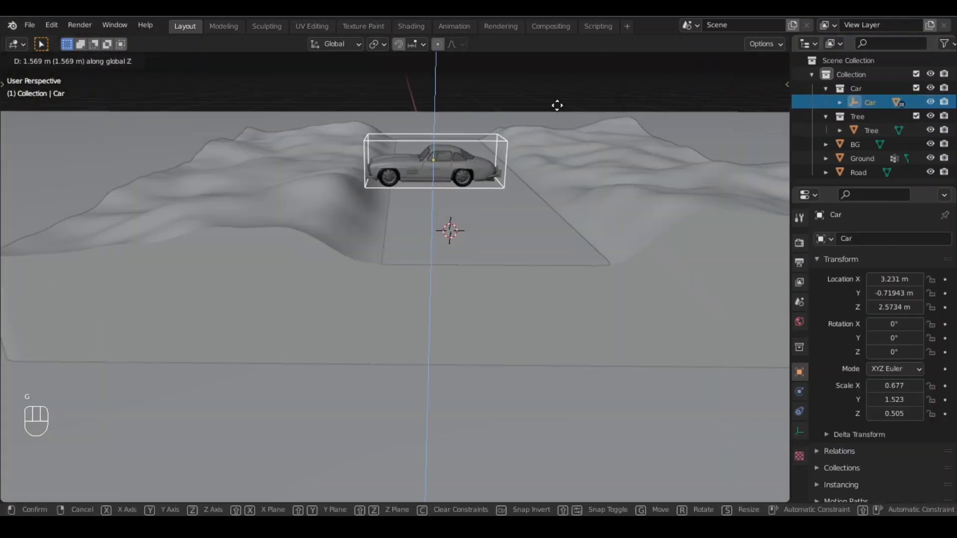
{"action": "left_click", "coordinate": [554, 113]}
{"action": "middle_click_drag", "start_coordinate": [554, 113], "coordinate": [485, 225]}
- Rotate the car 90 degrees around Z so it faces along the road
{"action": "key", "text": "r"}
{"action": "key", "text": "z"}
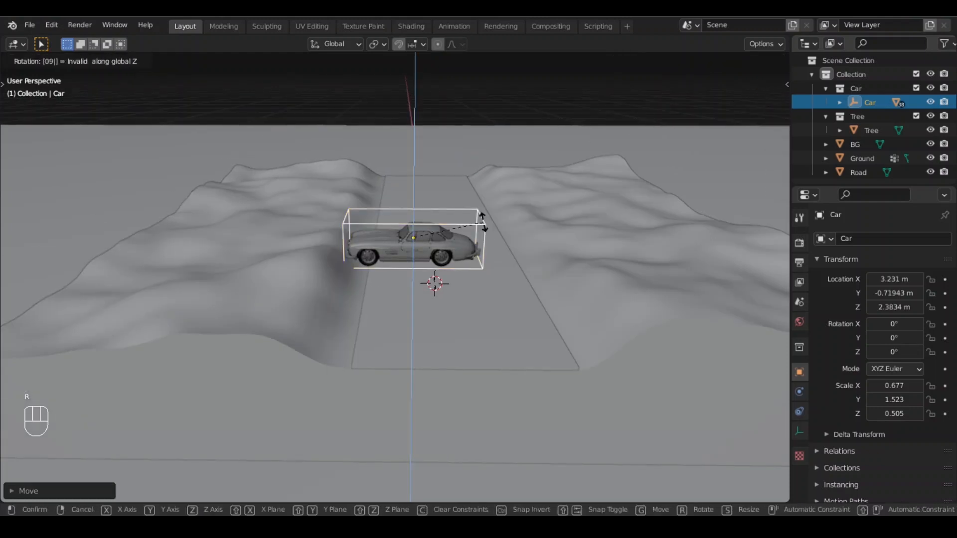
{"action": "type", "text": "90"}
{"action": "left_click", "coordinate": [483, 223]}
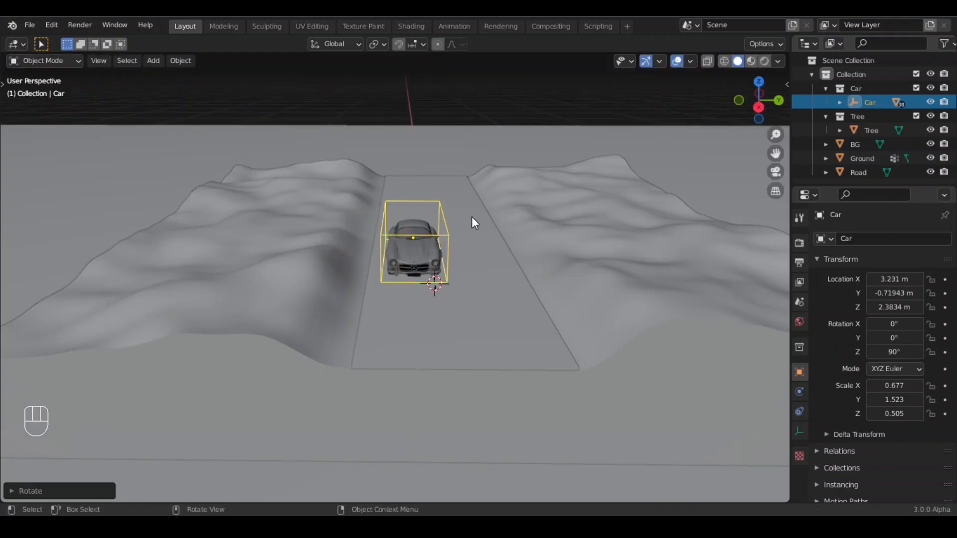
- Scale the car up to about 1.05, 2.35, 0.78 and move it along Z onto the road in side view
{"action": "key", "text": "s"}
{"action": "left_click", "coordinate": [507, 196]}
{"action": "key", "text": "KP_1"}
{"action": "key", "text": "KP_3"}
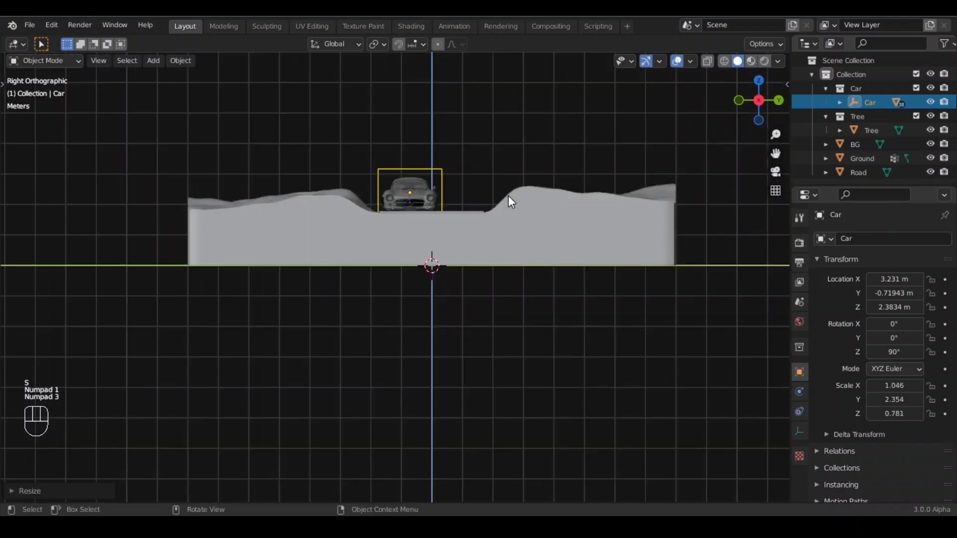
{"action": "scroll", "coordinate": [459, 162], "scroll_direction": "up", "scroll_amount": 3}
{"action": "scroll", "coordinate": [459, 163], "scroll_direction": "up", "scroll_amount": 2}
{"action": "middle_click_drag", "start_coordinate": [451, 160], "coordinate": [358, 391], "text": "shift"}
{"action": "key", "text": "g"}
{"action": "key", "text": "z"}
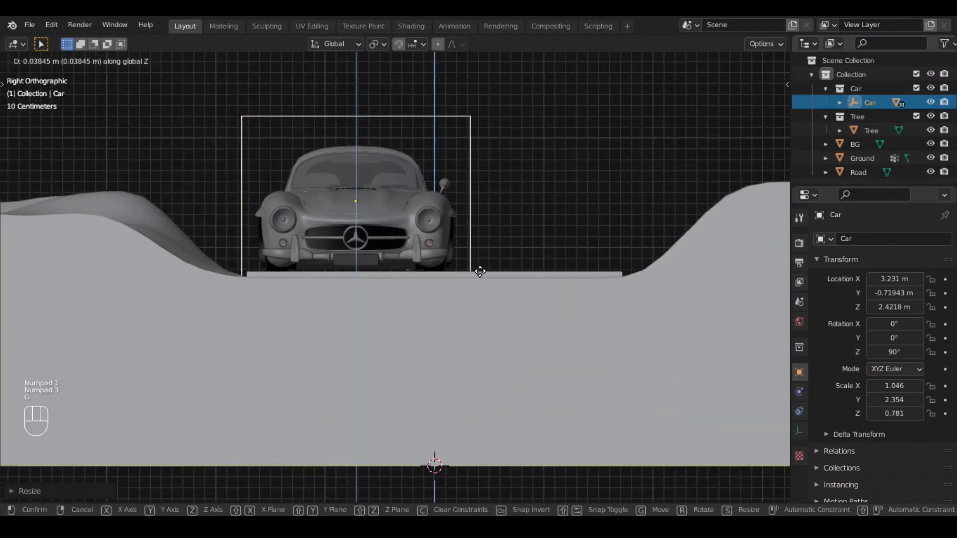
{"action": "left_click", "coordinate": [495, 244]}
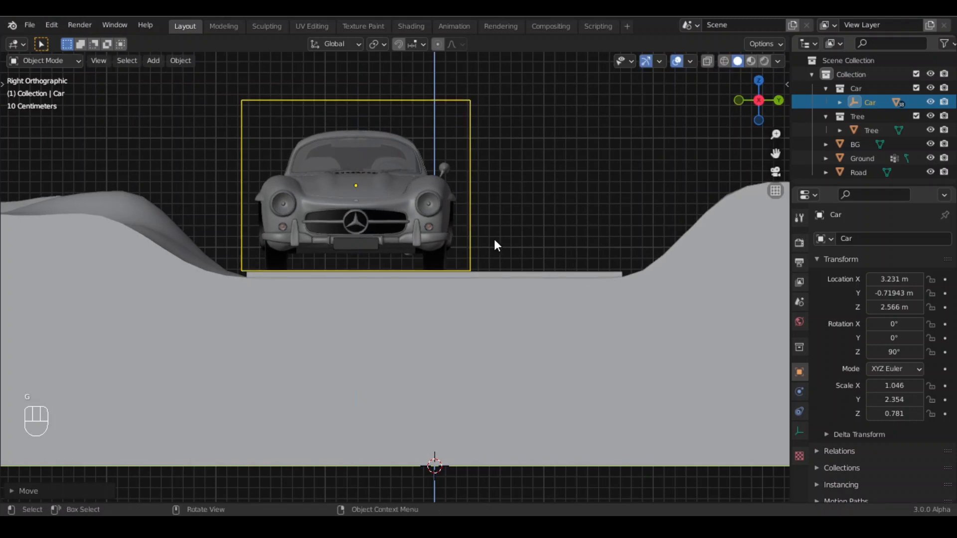
- Scale the car further to about 1.22, 2.74, 0.91 and raise it along Z to rest on the road
{"action": "key", "text": "s"}
{"action": "left_click", "coordinate": [525, 224]}
{"action": "key", "text": "g"}
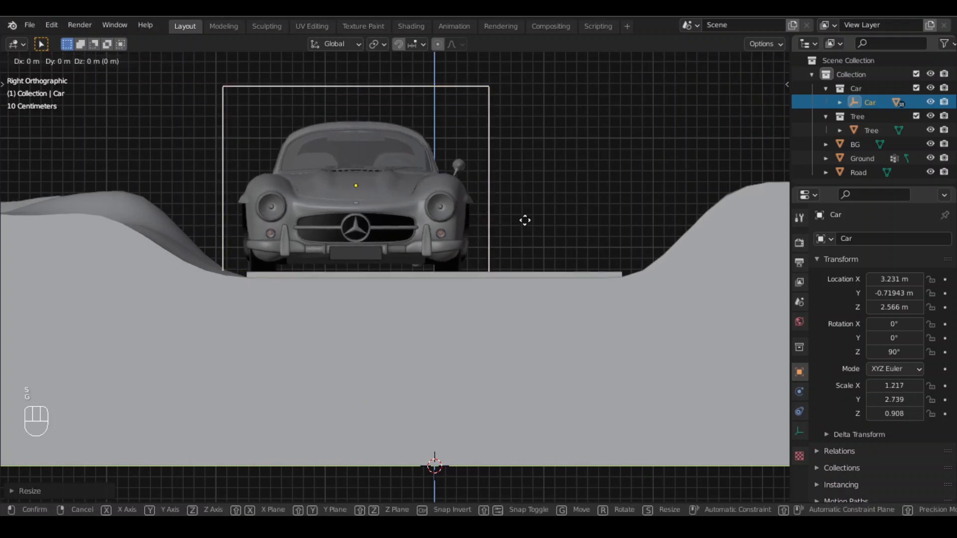
{"action": "key", "text": "z"}
{"action": "left_click", "coordinate": [519, 261]}
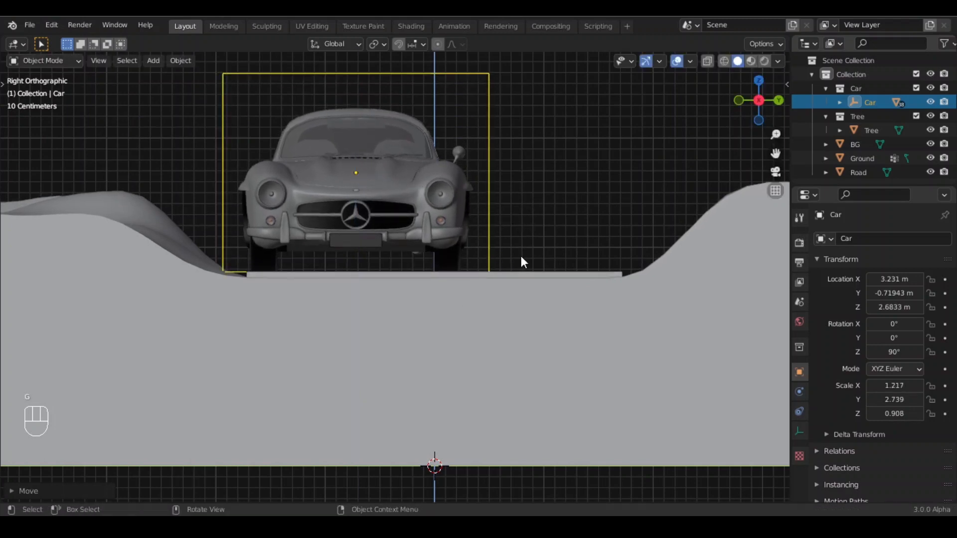
- Move the car along Y to center it across the road
{"action": "key", "text": "g"}
{"action": "key", "text": "x"}
{"action": "key", "text": "y"}
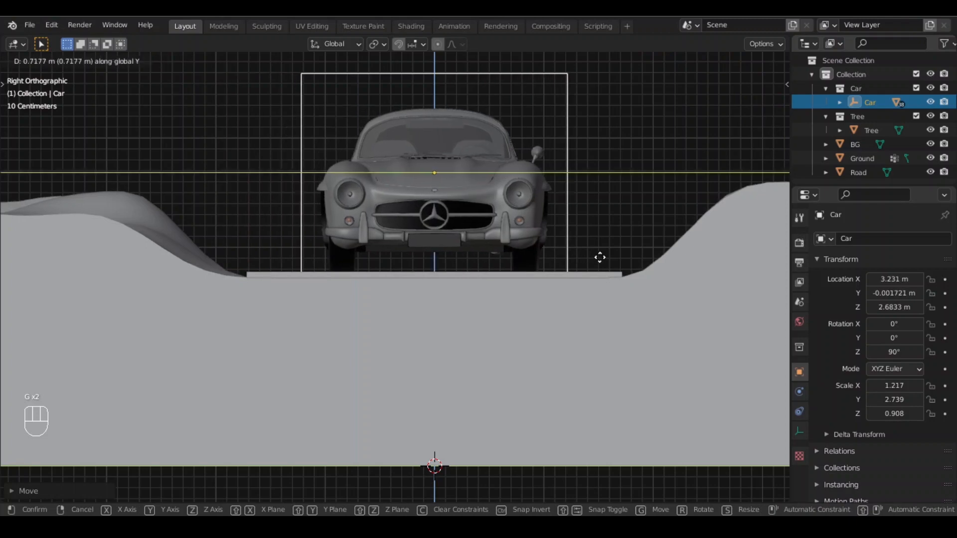
{"action": "key", "text": "shift"}
{"action": "left_click", "coordinate": [589, 259]}
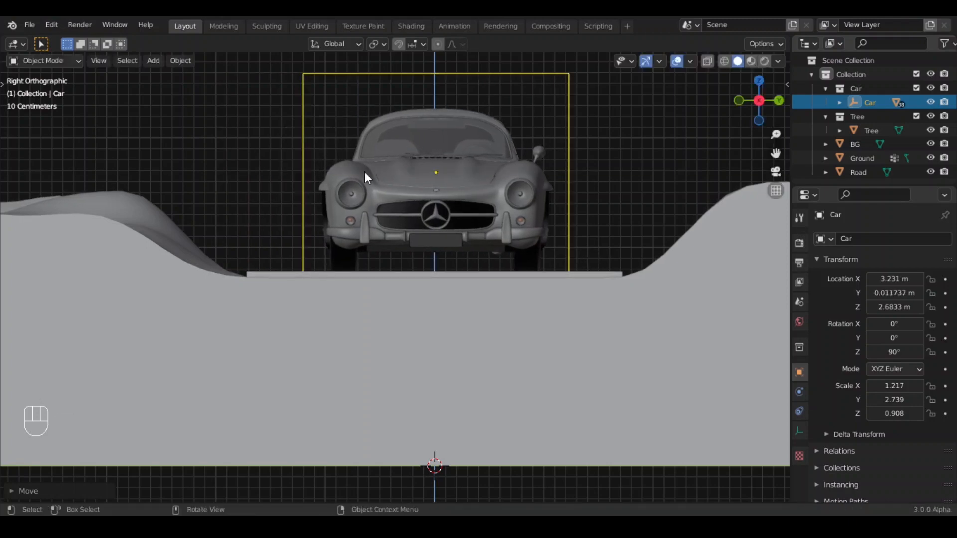
- Move the car along X to reposition it along the road
{"action": "middle_click_drag", "start_coordinate": [363, 172], "coordinate": [506, 244]}
{"action": "scroll", "coordinate": [579, 260], "scroll_direction": "down", "scroll_amount": 8}
{"action": "middle_click_drag", "start_coordinate": [579, 260], "coordinate": [453, 244]}
{"action": "key", "text": "g"}
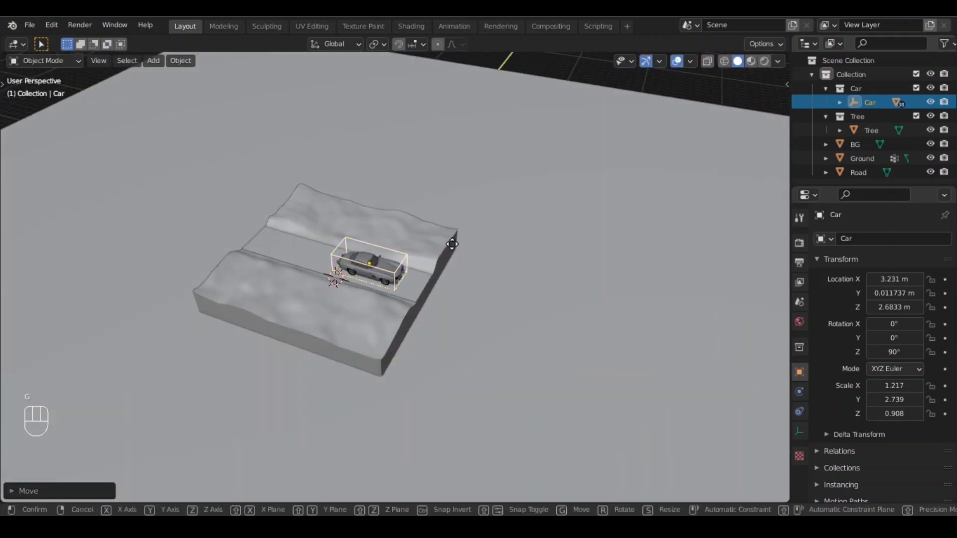
{"action": "key", "text": "x"}
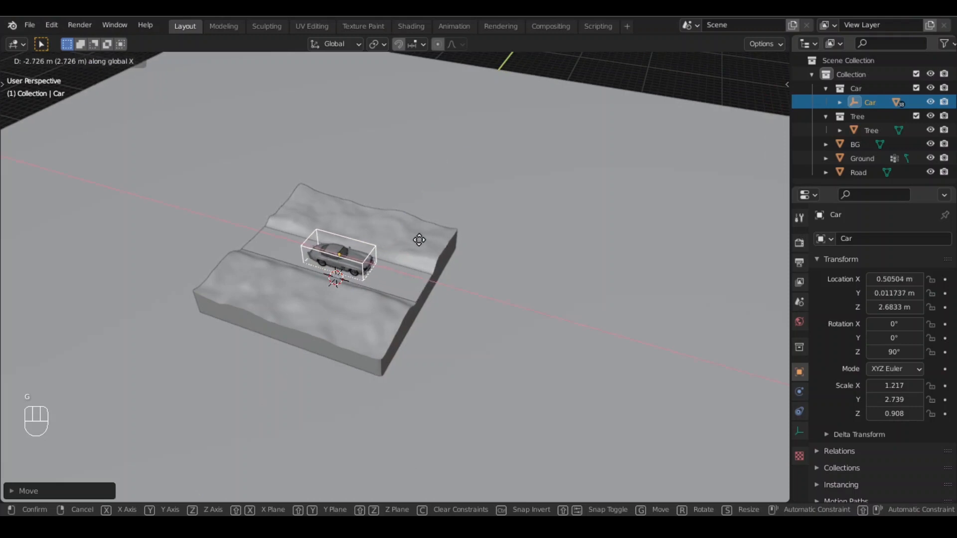
{"action": "left_click", "coordinate": [417, 239]}
- Create a GameIsocam isometric camera from the PR Isocam panel
{"action": "left_click", "coordinate": [519, 298]}
{"action": "scroll", "coordinate": [356, 292], "scroll_direction": "up", "scroll_amount": 2}
{"action": "middle_click_drag", "start_coordinate": [356, 291], "coordinate": [381, 280]}
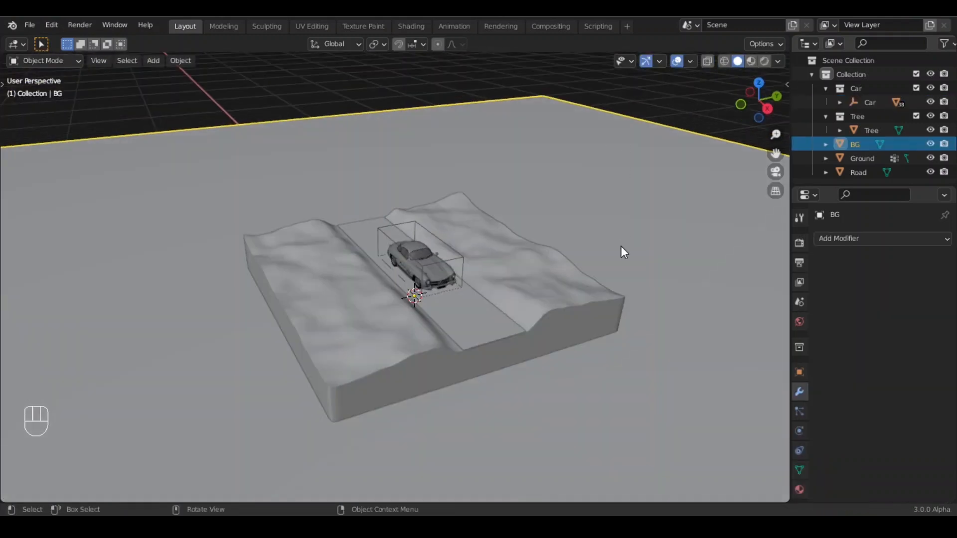
{"action": "key", "text": "n"}
{"action": "left_click", "coordinate": [781, 269]}
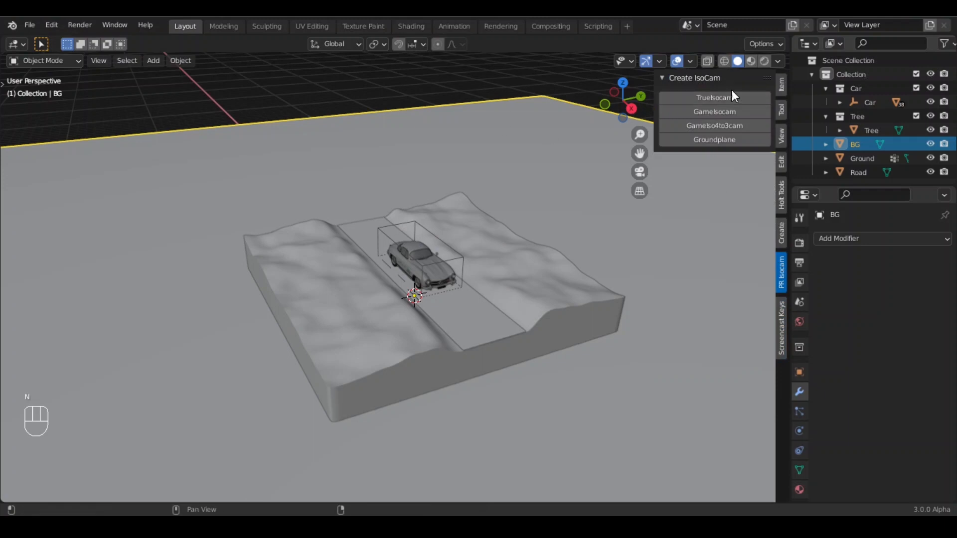
{"action": "left_click", "coordinate": [730, 111]}
{"action": "key", "text": "n"}
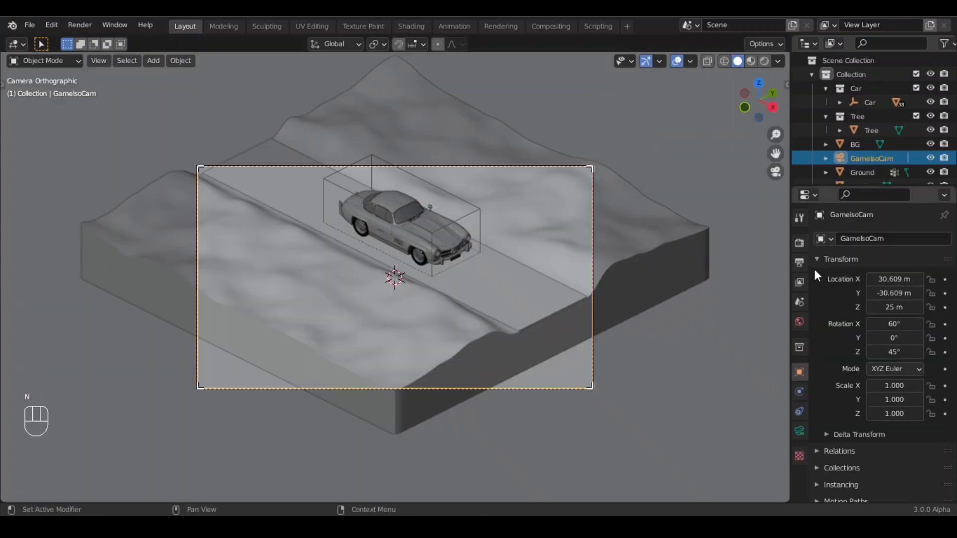
- Set the render resolution X to 1080 for a square output
{"action": "left_click", "coordinate": [800, 260]}
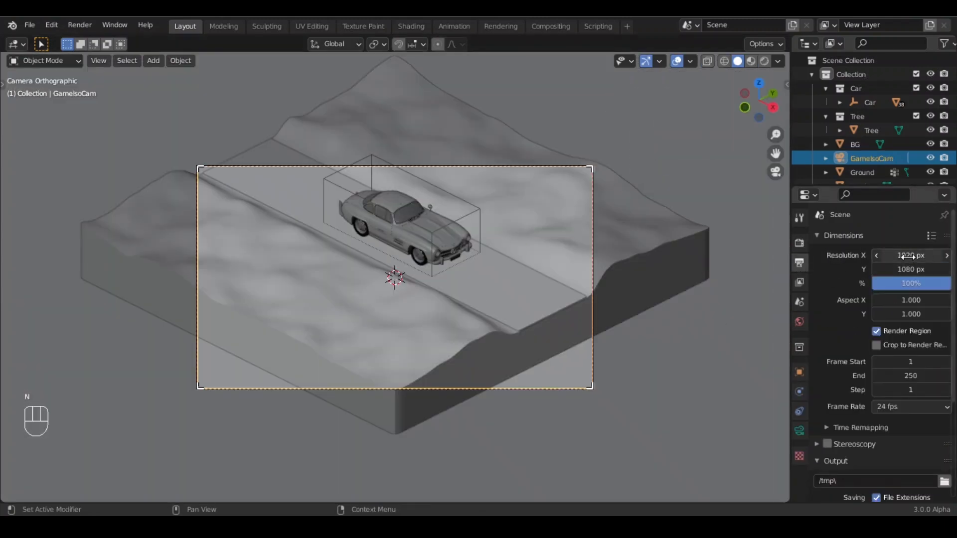
{"action": "left_click", "coordinate": [907, 255]}
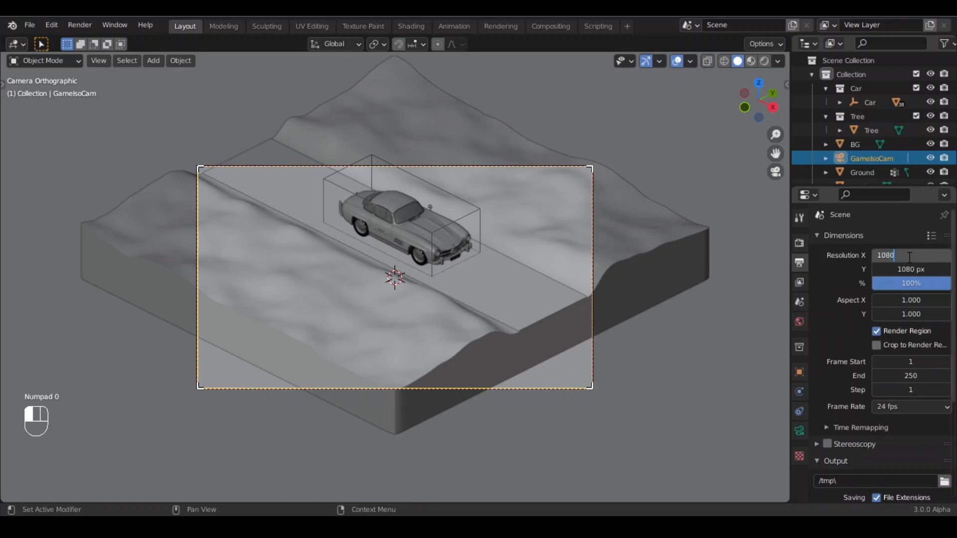
{"action": "key", "text": "Return"}
- Set the camera's orthographic scale to about 25.3 and move the camera along Z
{"action": "left_click", "coordinate": [799, 430]}
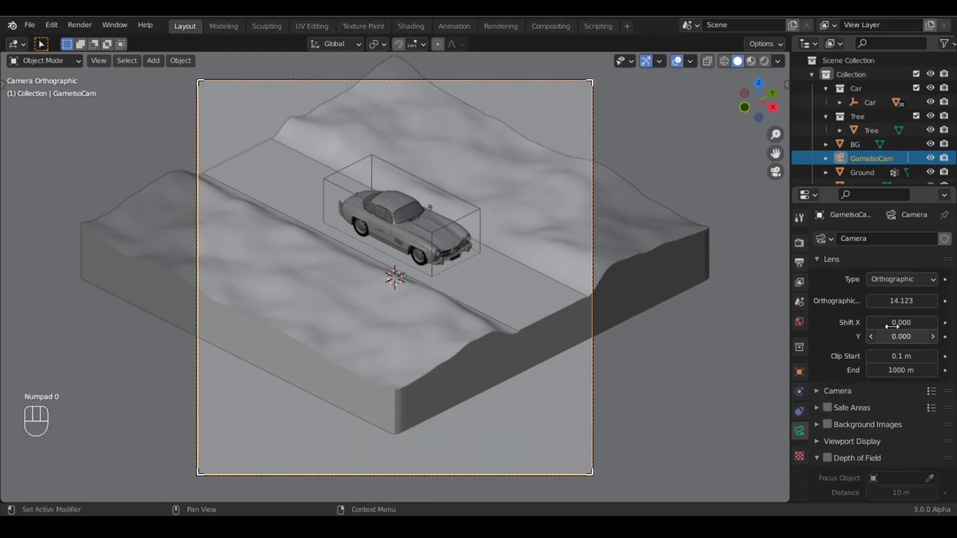
{"action": "mouse_move", "coordinate": [901, 301]}
{"action": "left_mouse_down"}
{"action": "mouse_move", "coordinate": [941, 301]}
{"action": "mouse_move", "coordinate": [890, 301]}
{"action": "left_mouse_up"}
{"action": "key", "text": "g"}
{"action": "key", "text": "z"}
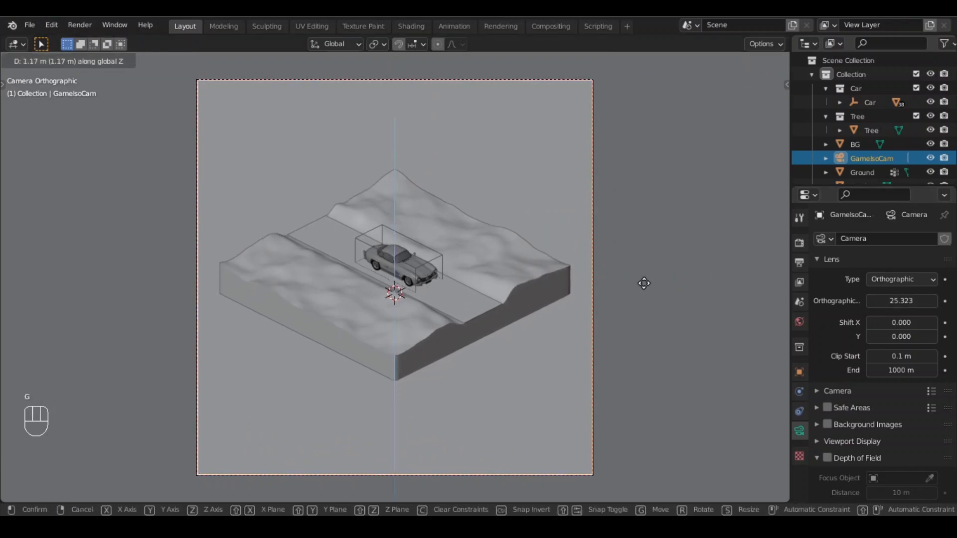
{"action": "left_click", "coordinate": [643, 278]}
- Add a new mesh plane to the scene
{"action": "scroll", "coordinate": [518, 326], "scroll_direction": "up", "scroll_amount": 2}
{"action": "middle_click_drag", "start_coordinate": [507, 330], "coordinate": [421, 283]}
{"action": "scroll", "coordinate": [489, 309], "scroll_direction": "up", "scroll_amount": 7}
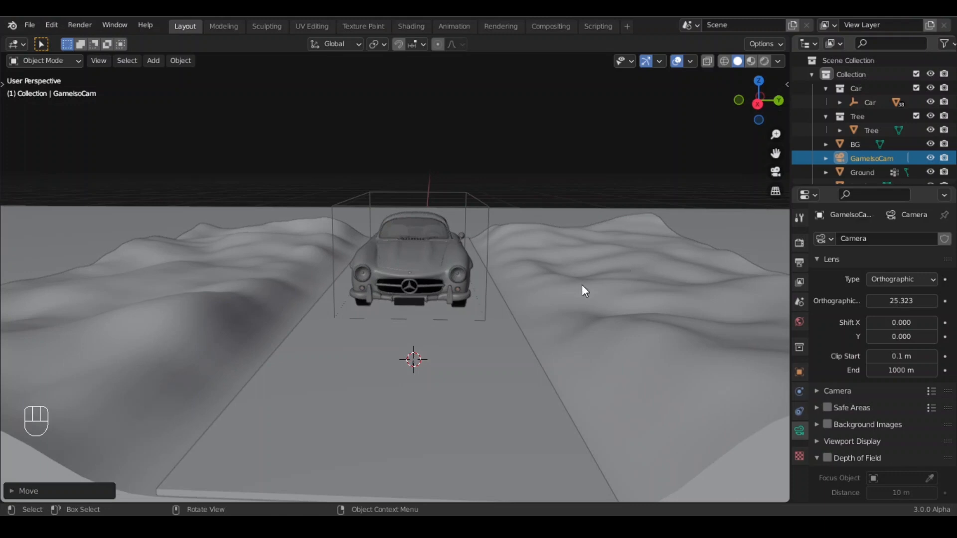
{"action": "middle_click_drag", "start_coordinate": [368, 301], "coordinate": [395, 305]}
{"action": "scroll", "coordinate": [396, 299], "scroll_direction": "down", "scroll_amount": 5}
{"action": "key", "text": "shift+a"}
{"action": "mouse_move", "coordinate": [333, 204]}
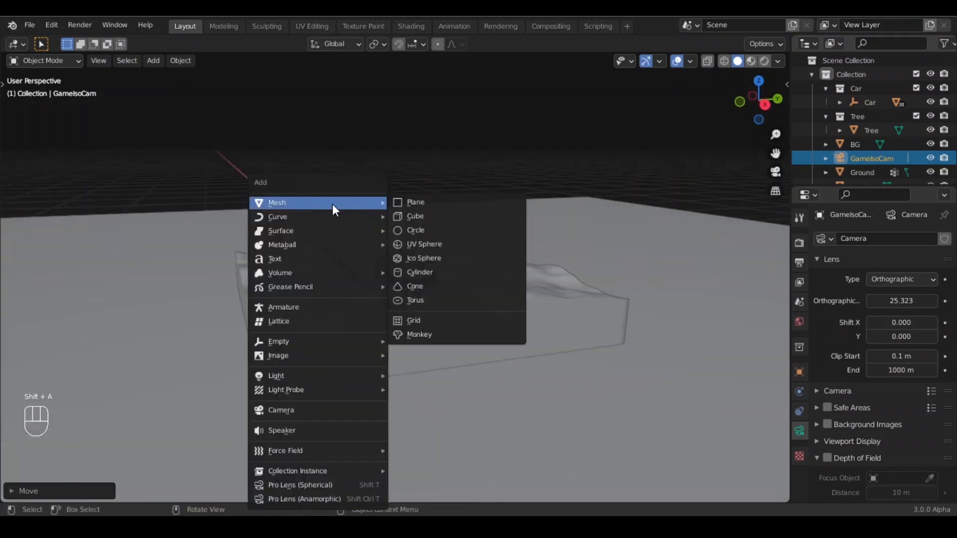
{"action": "left_click", "coordinate": [429, 204]}
- Move the new plane up along Z above the terrain
{"action": "scroll", "coordinate": [462, 304], "scroll_direction": "down", "scroll_amount": 4}
{"action": "scroll", "coordinate": [478, 306], "scroll_direction": "up", "scroll_amount": 3}
{"action": "key", "text": "g"}
{"action": "key", "text": "z"}
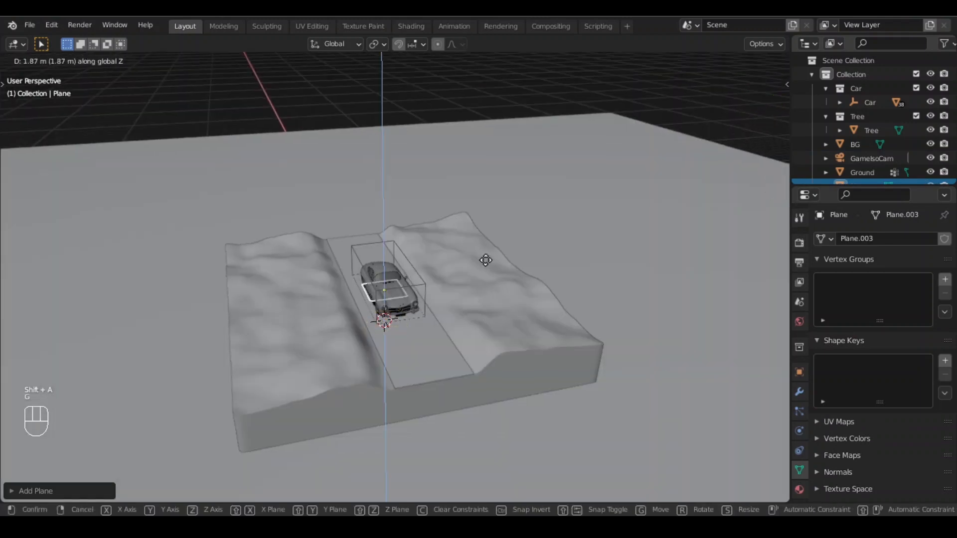
{"action": "left_click", "coordinate": [493, 206]}
- Scale the new plane up so it covers the whole terrain, checking it from the top view
{"action": "key", "text": "s"}
{"action": "left_click", "coordinate": [547, 205]}
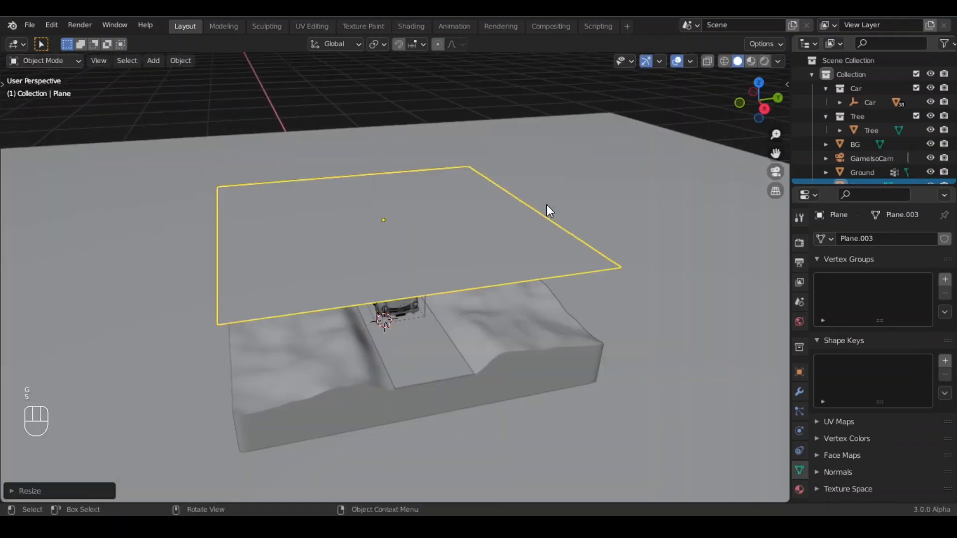
{"action": "key", "text": "s"}
{"action": "left_click", "coordinate": [608, 272]}
{"action": "key", "text": "KP_7"}
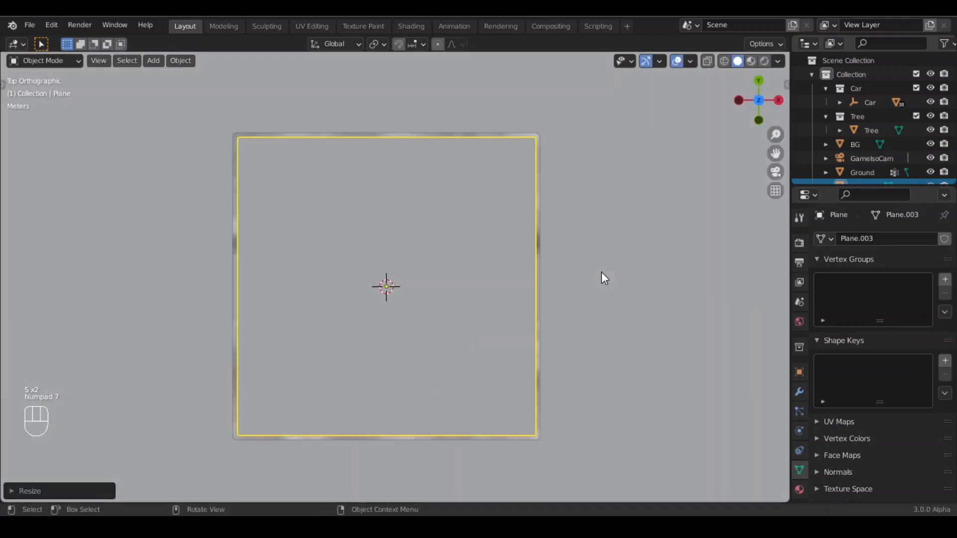
- Add a horizontal loop cut through the middle of the new plane in Edit Mode
{"action": "scroll", "coordinate": [500, 247], "scroll_direction": "up", "scroll_amount": 2}
{"action": "key", "text": "Tab"}
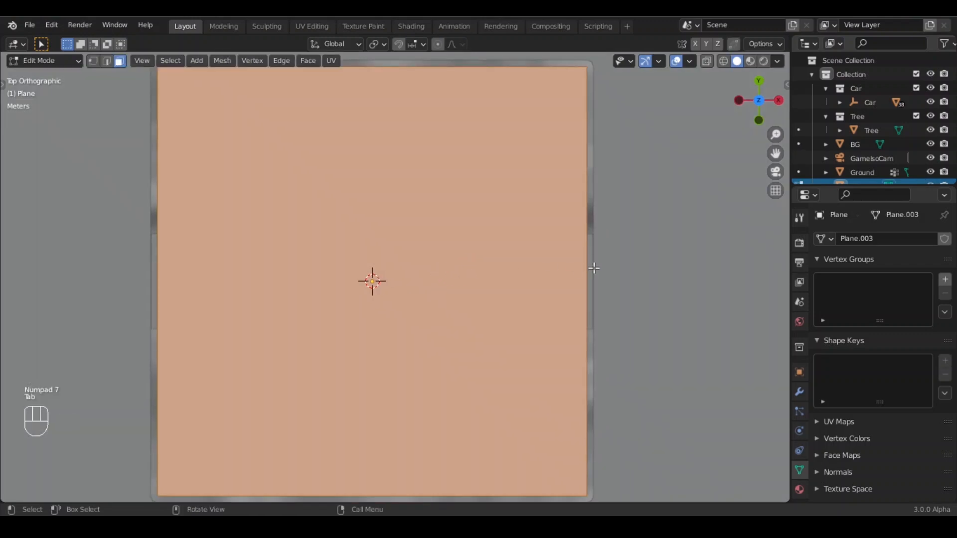
{"action": "key", "text": "s"}
{"action": "key", "text": "Tab"}
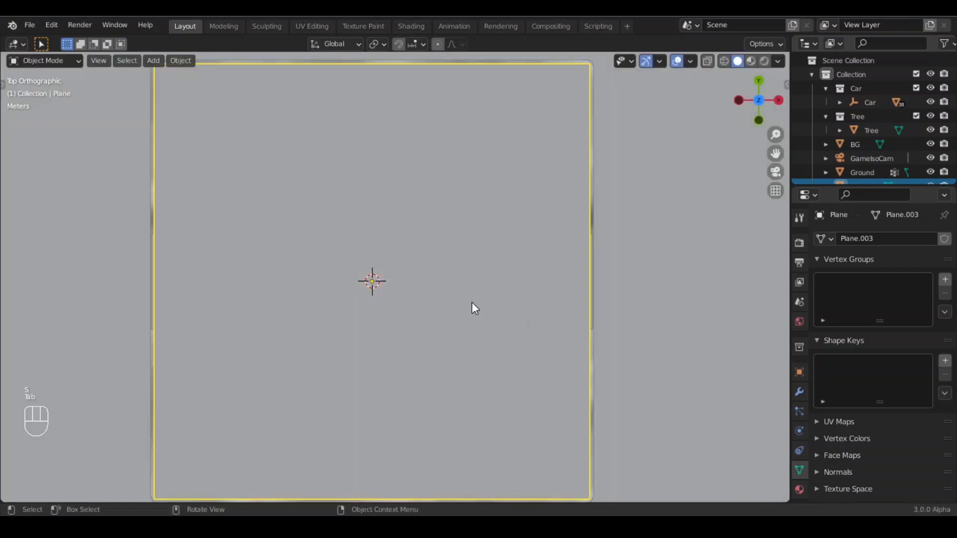
{"action": "key", "text": "Tab"}
{"action": "scroll", "coordinate": [415, 239], "scroll_direction": "down", "scroll_amount": 3}
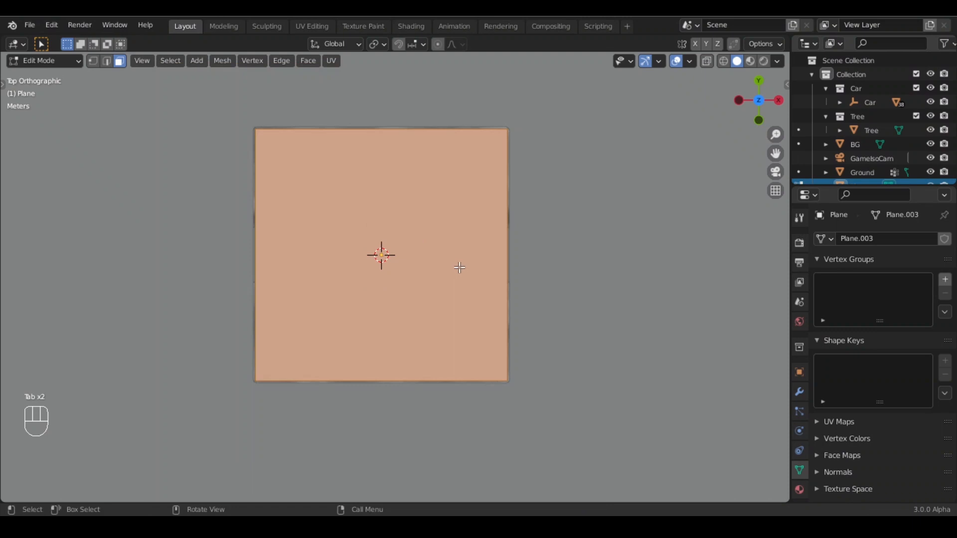
{"action": "key", "text": "ctrl+r"}
{"action": "left_click", "coordinate": [529, 258]}
{"action": "right_click", "coordinate": [451, 256]}
{"action": "scroll", "coordinate": [501, 274], "scroll_direction": "up", "scroll_amount": 2}
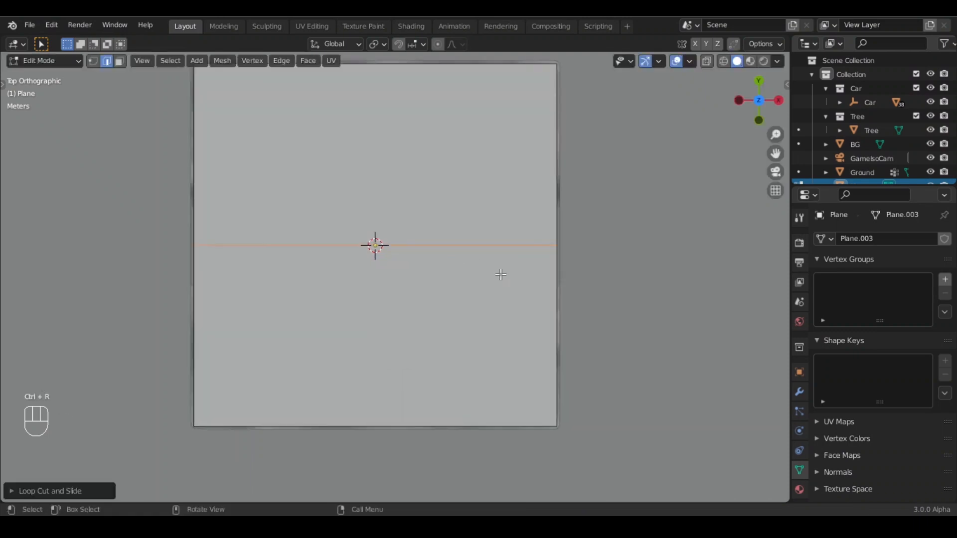
- Bevel the middle edge loop into a strip and delete its faces, leaving two planes beside the road
{"action": "scroll", "coordinate": [500, 274], "scroll_direction": "up", "scroll_amount": 1}
{"action": "key", "text": "ctrl+b"}
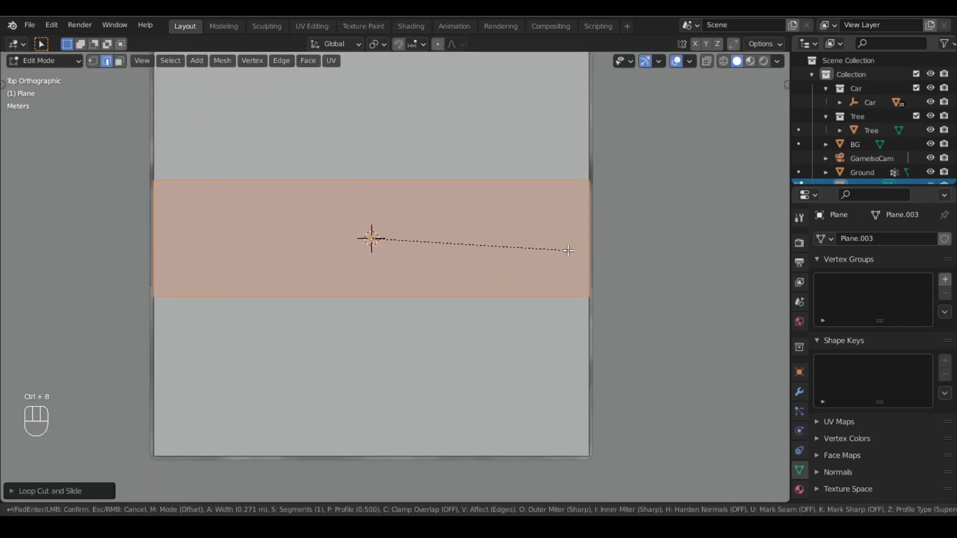
{"action": "left_click", "coordinate": [563, 250]}
{"action": "key", "text": "x"}
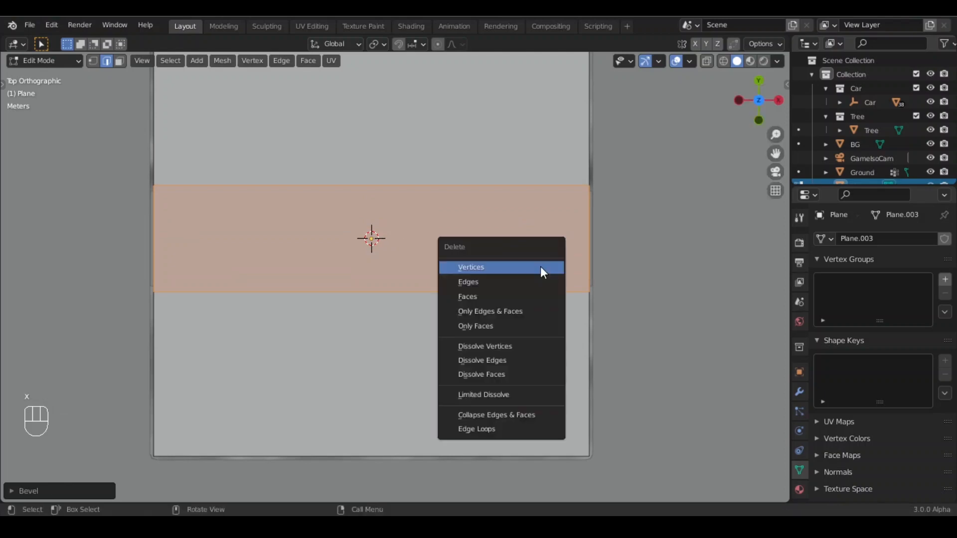
{"action": "left_click", "coordinate": [477, 296]}
{"action": "key", "text": "Tab"}
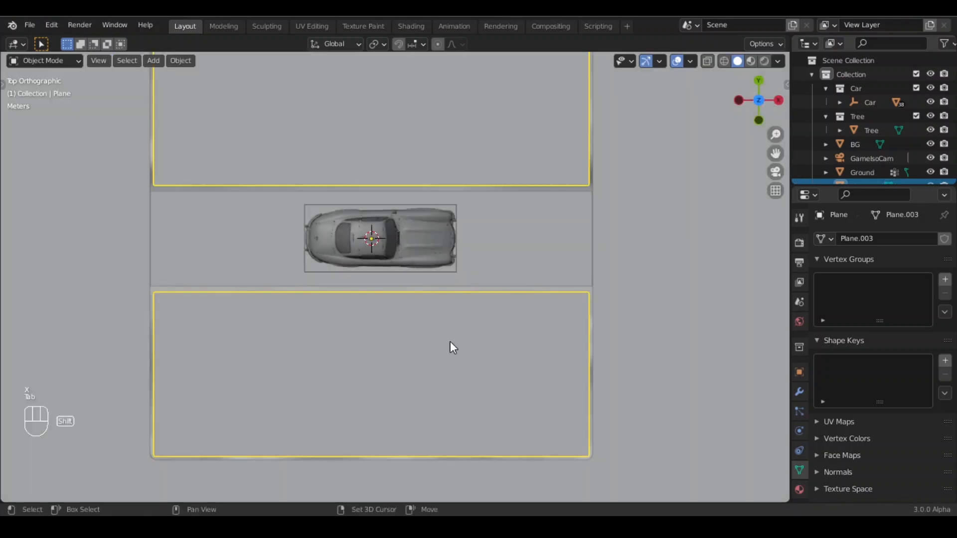
- Select all of the planes' geometry and subdivide it with 5 cuts
{"action": "middle_click_drag", "start_coordinate": [451, 345], "coordinate": [316, 246]}
{"action": "key", "text": "Tab"}
{"action": "scroll", "coordinate": [324, 261], "scroll_direction": "down", "scroll_amount": 3}
{"action": "key", "text": "a"}
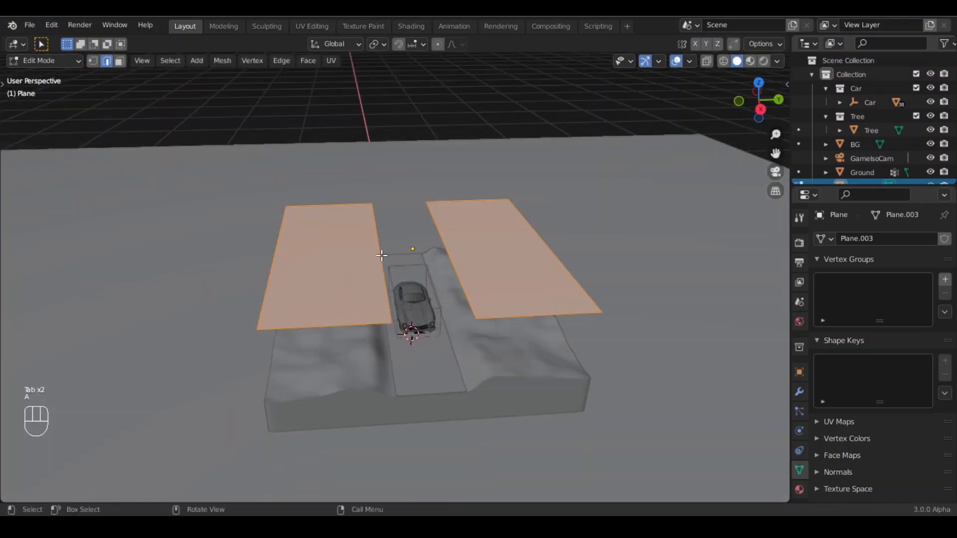
{"action": "right_click", "coordinate": [316, 246]}
{"action": "right_click", "coordinate": [309, 257]}
{"action": "left_click", "coordinate": [286, 93]}
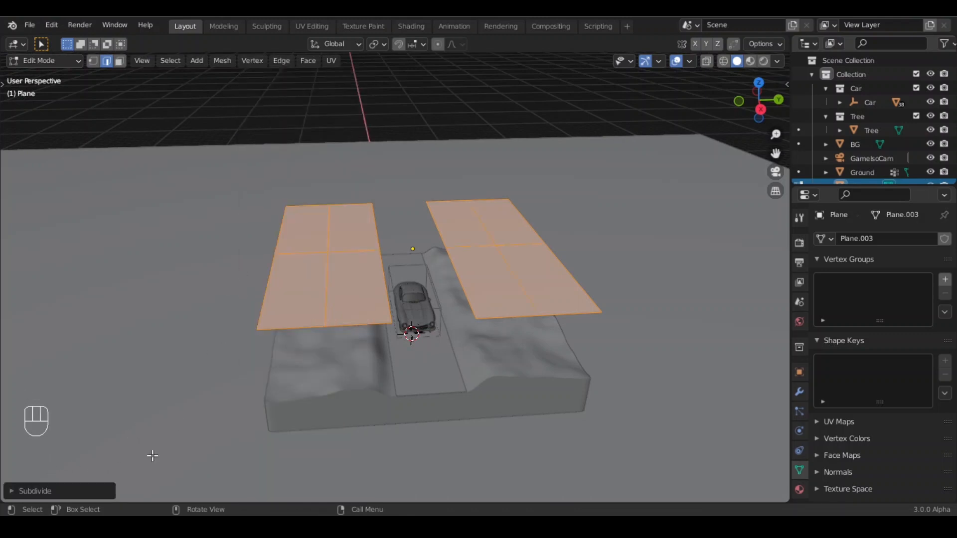
{"action": "left_click", "coordinate": [66, 491]}
{"action": "left_click", "coordinate": [140, 399]}
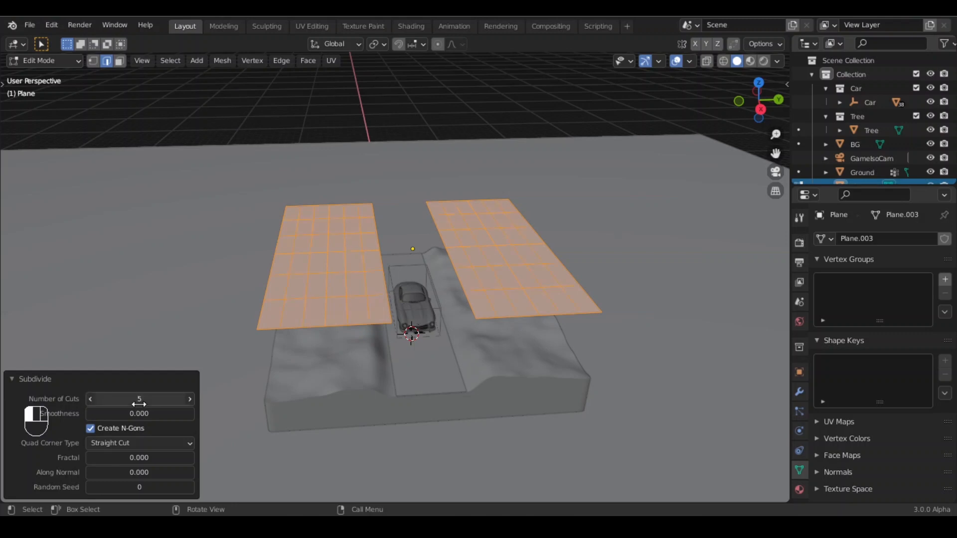
{"action": "left_click", "coordinate": [15, 378]}
{"action": "key", "text": "Tab"}
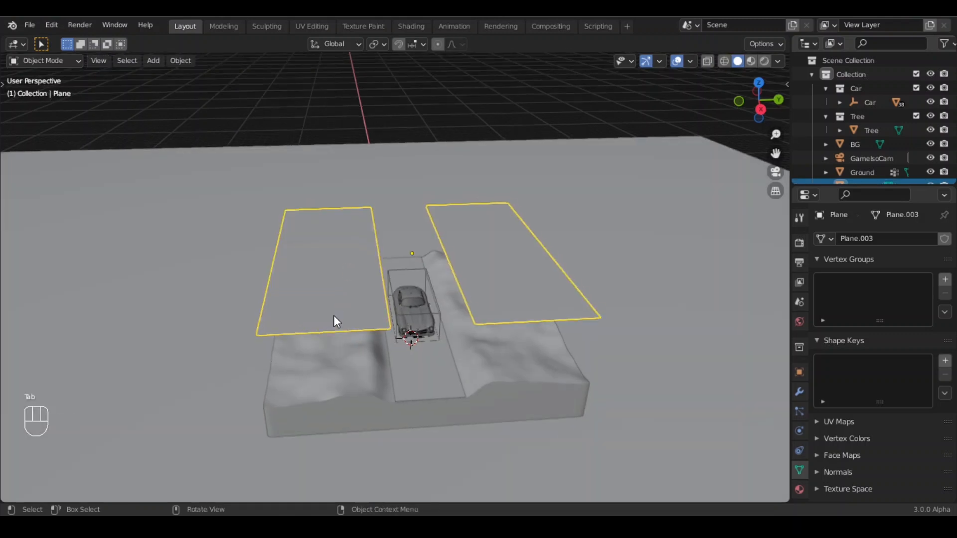
- Add a Shrinkwrap modifier to the planes with the Ground object as target
{"action": "middle_click_drag", "start_coordinate": [333, 315], "coordinate": [359, 314]}
{"action": "left_click", "coordinate": [800, 391]}
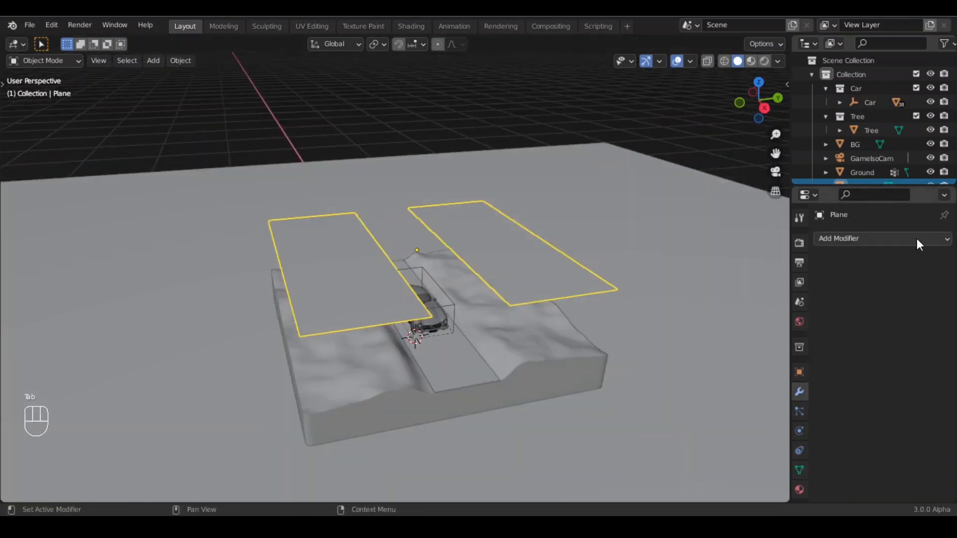
{"action": "left_click", "coordinate": [917, 239]}
{"action": "left_click", "coordinate": [821, 397]}
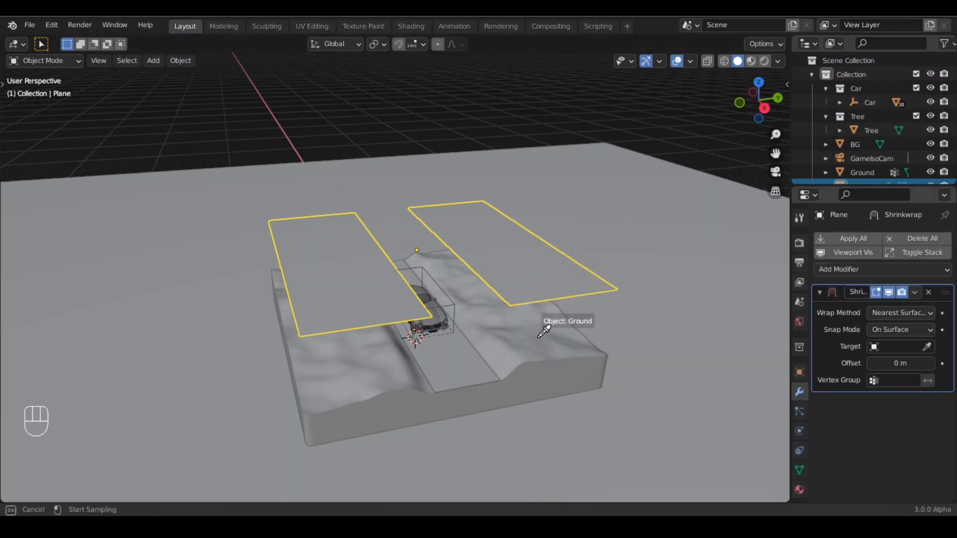
{"action": "left_click", "coordinate": [555, 333]}
- Set the Shrinkwrap offset to -0.05 m
{"action": "middle_click_drag", "start_coordinate": [488, 375], "coordinate": [477, 329]}
{"action": "middle_click_drag", "start_coordinate": [457, 363], "coordinate": [438, 318]}
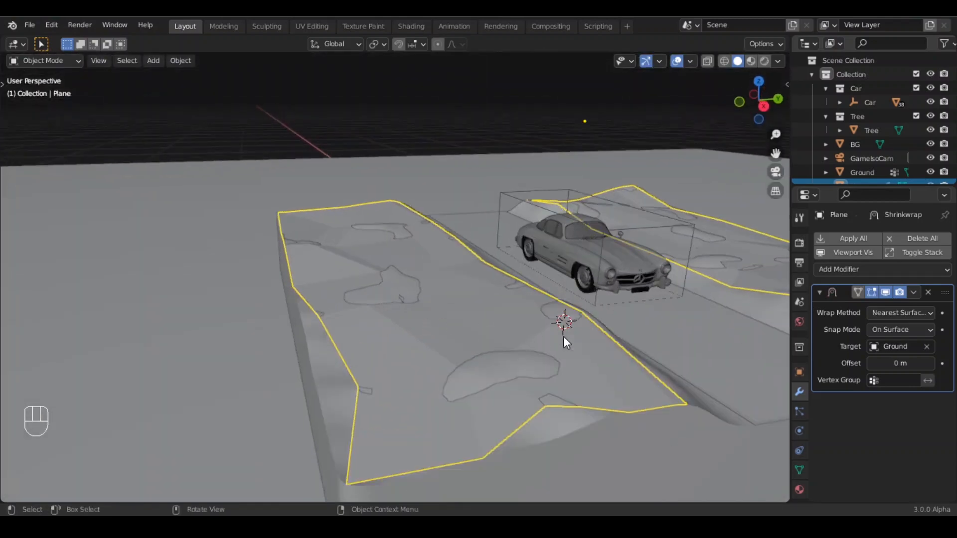
{"action": "left_click", "coordinate": [871, 364]}
{"action": "left_click", "coordinate": [872, 364]}
{"action": "left_click", "coordinate": [872, 364]}
{"action": "left_click", "coordinate": [871, 364]}
{"action": "left_click", "coordinate": [871, 364]}
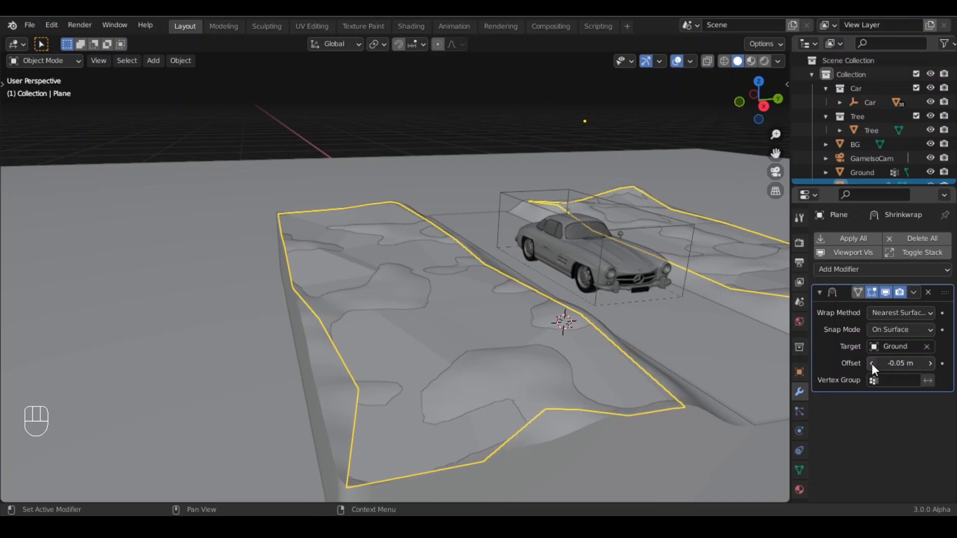
- Collapse the Shrinkwrap panel and add a Geometry Nodes modifier to the planes
{"action": "scroll", "coordinate": [537, 353], "scroll_direction": "down", "scroll_amount": 3}
{"action": "middle_click_drag", "start_coordinate": [537, 353], "coordinate": [492, 387]}
{"action": "scroll", "coordinate": [396, 366], "scroll_direction": "up", "scroll_amount": 4}
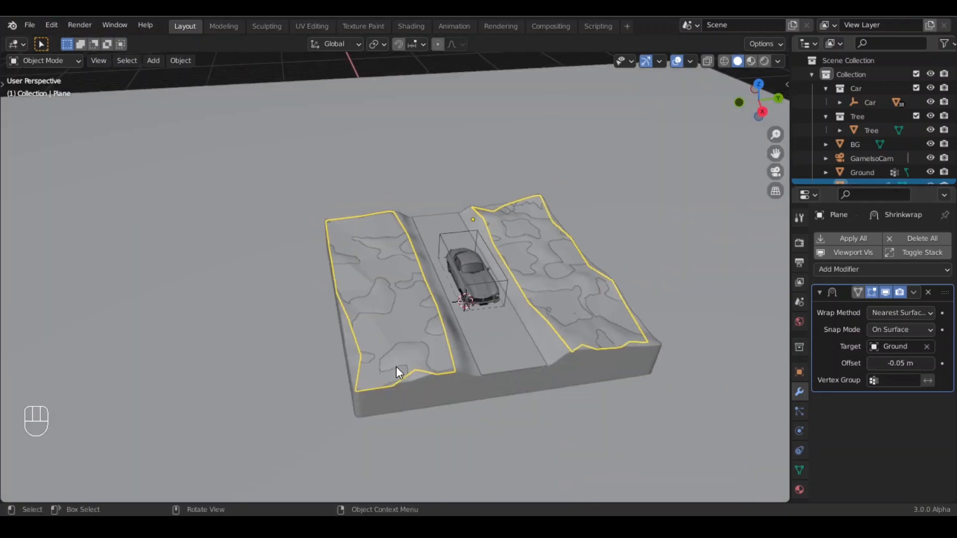
{"action": "middle_click_drag", "start_coordinate": [412, 368], "coordinate": [491, 353]}
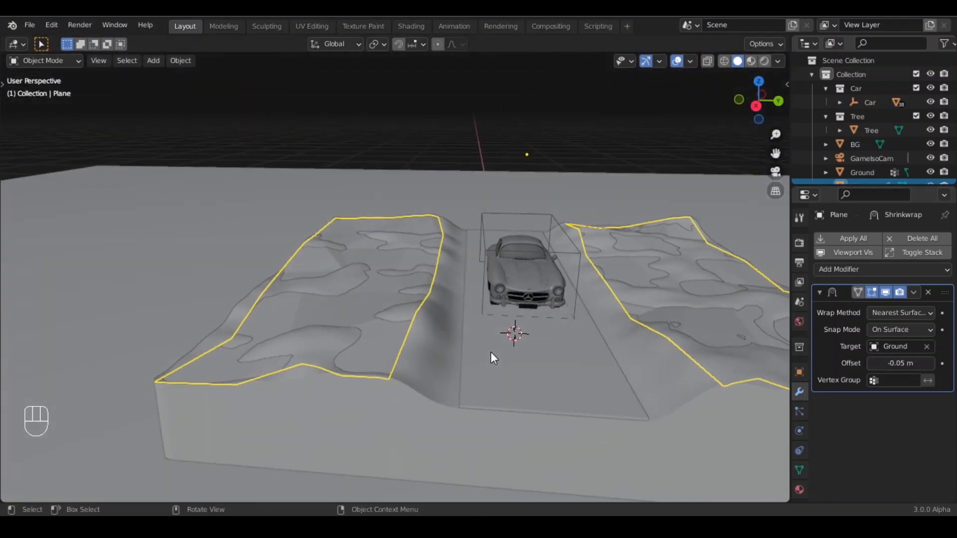
{"action": "left_click", "coordinate": [837, 292]}
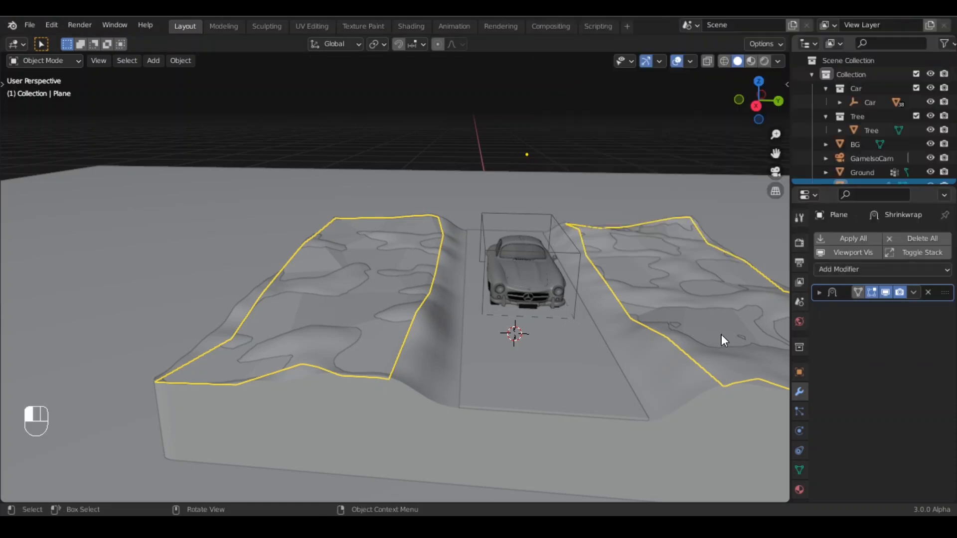
{"action": "left_click", "coordinate": [853, 270]}
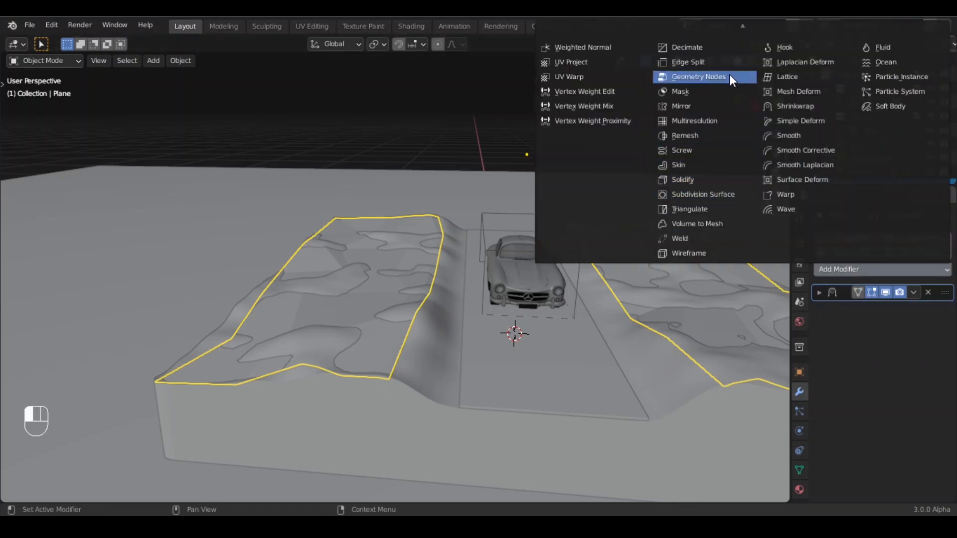
{"action": "left_click", "coordinate": [714, 76]}
- Split the viewport and turn the left area into the Geometry Node Editor
{"action": "scroll", "coordinate": [220, 314], "scroll_direction": "down", "scroll_amount": 4}
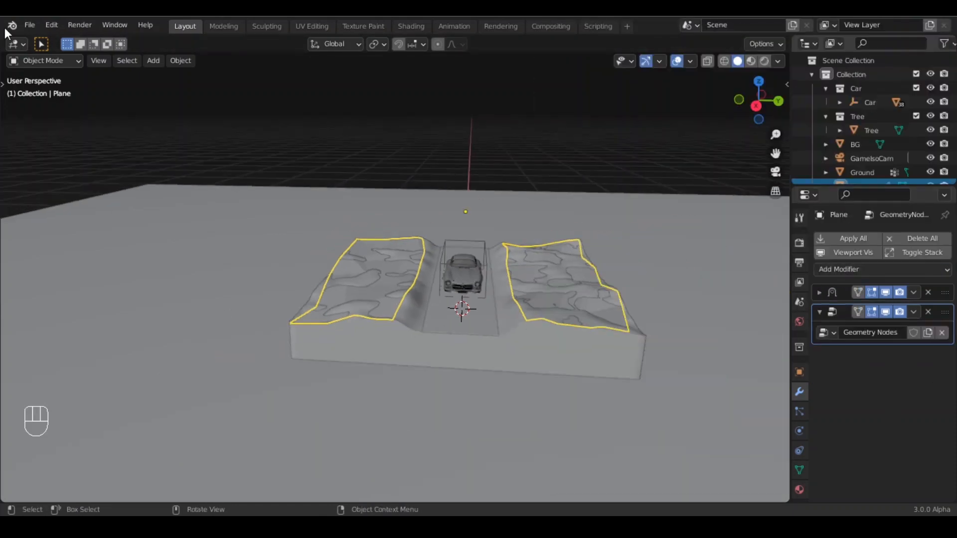
{"action": "left_click_drag", "start_coordinate": [105, 45], "coordinate": [344, 50]}
{"action": "left_click", "coordinate": [16, 43]}
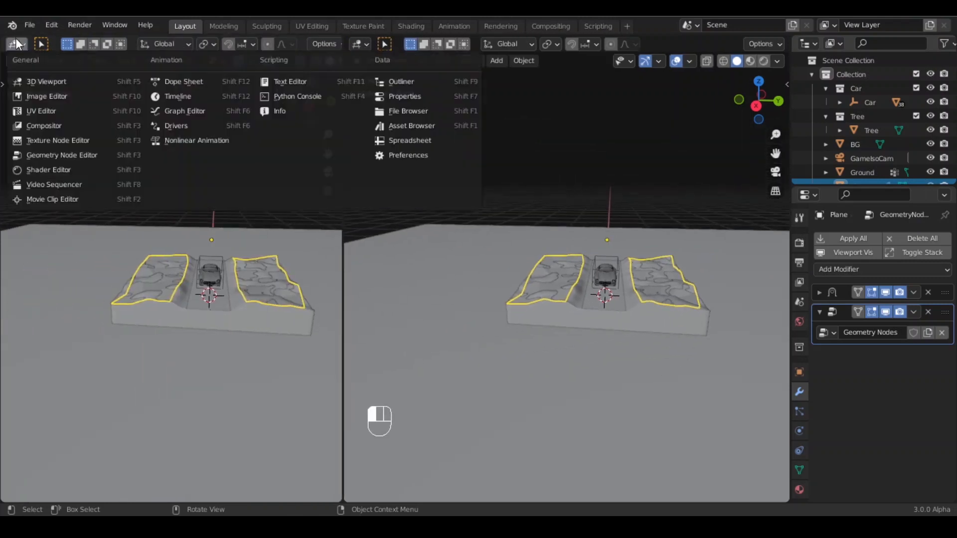
{"action": "left_click", "coordinate": [50, 155]}
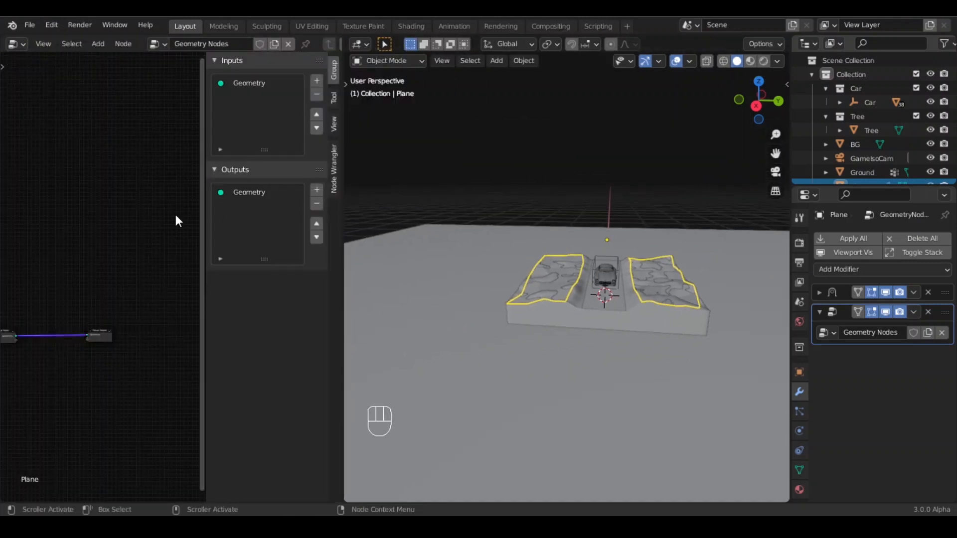
- Disconnect the Group Input from the Group Output and spread the two nodes apart
{"action": "key", "text": "n"}
{"action": "scroll", "coordinate": [103, 369], "scroll_direction": "up", "scroll_amount": 8}
{"action": "middle_click_drag", "start_coordinate": [115, 380], "coordinate": [223, 299], "text": "shift"}
{"action": "scroll", "coordinate": [223, 302], "scroll_direction": "up", "scroll_amount": 5}
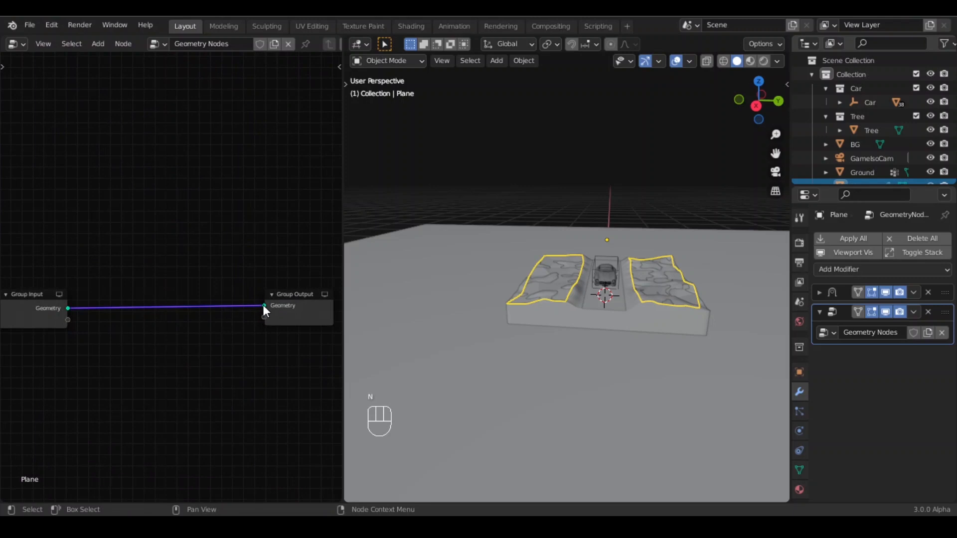
{"action": "left_click_drag", "start_coordinate": [262, 304], "coordinate": [194, 349]}
{"action": "middle_click_drag", "start_coordinate": [134, 387], "coordinate": [159, 319], "text": "shift"}
{"action": "scroll", "coordinate": [159, 316], "scroll_direction": "down", "scroll_amount": 3}
{"action": "scroll", "coordinate": [158, 311], "scroll_direction": "down", "scroll_amount": 1}
{"action": "left_click", "coordinate": [96, 265]}
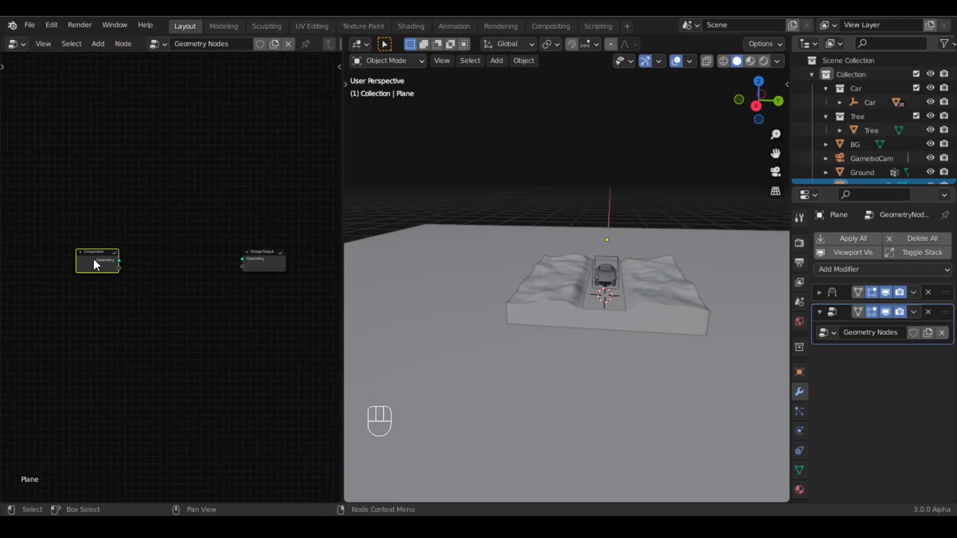
{"action": "left_click_drag", "start_coordinate": [96, 264], "coordinate": [24, 274]}
{"action": "left_click", "coordinate": [148, 298]}
{"action": "scroll", "coordinate": [152, 299], "scroll_direction": "up", "scroll_amount": 4}
{"action": "middle_click_drag", "start_coordinate": [156, 301], "coordinate": [181, 301]}
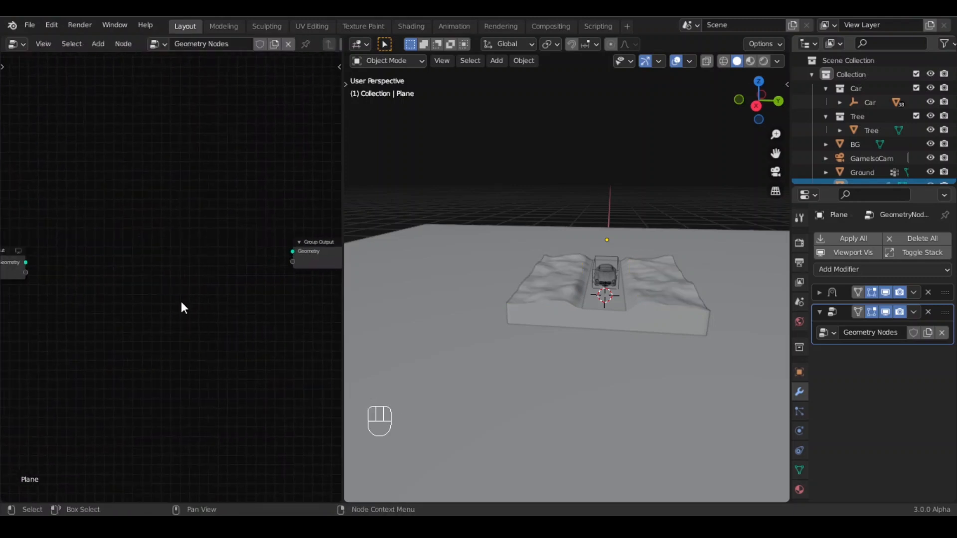
{"action": "scroll", "coordinate": [182, 299], "scroll_direction": "down", "scroll_amount": 1}
{"action": "scroll", "coordinate": [138, 341], "scroll_direction": "up", "scroll_amount": 1}
- Add a Point Distribute node to the node tree
{"action": "key", "text": "shift+a"}
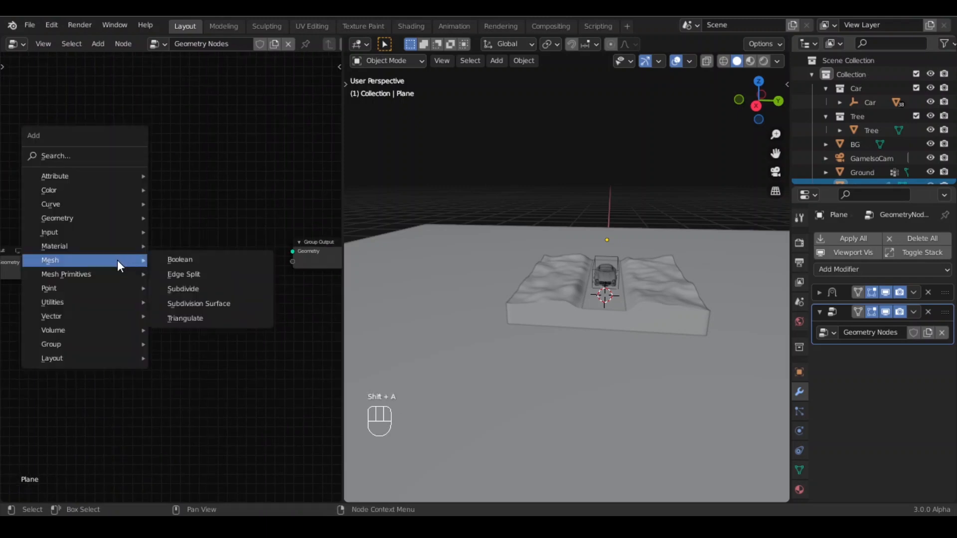
{"action": "mouse_move", "coordinate": [96, 279]}
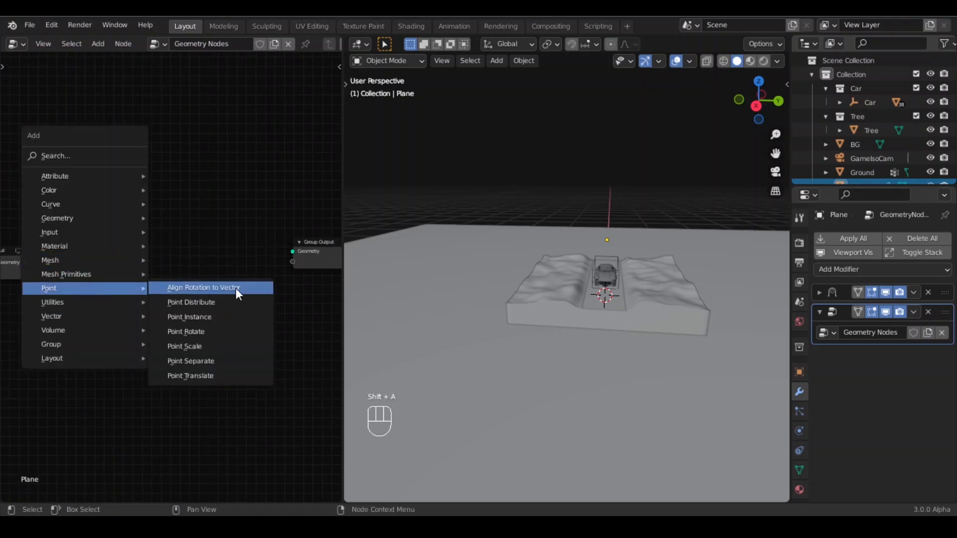
{"action": "left_click", "coordinate": [228, 303]}
{"action": "left_click", "coordinate": [240, 296]}
- Add a Point Instance node beside the Point Distribute node
{"action": "key", "text": "shift+a"}
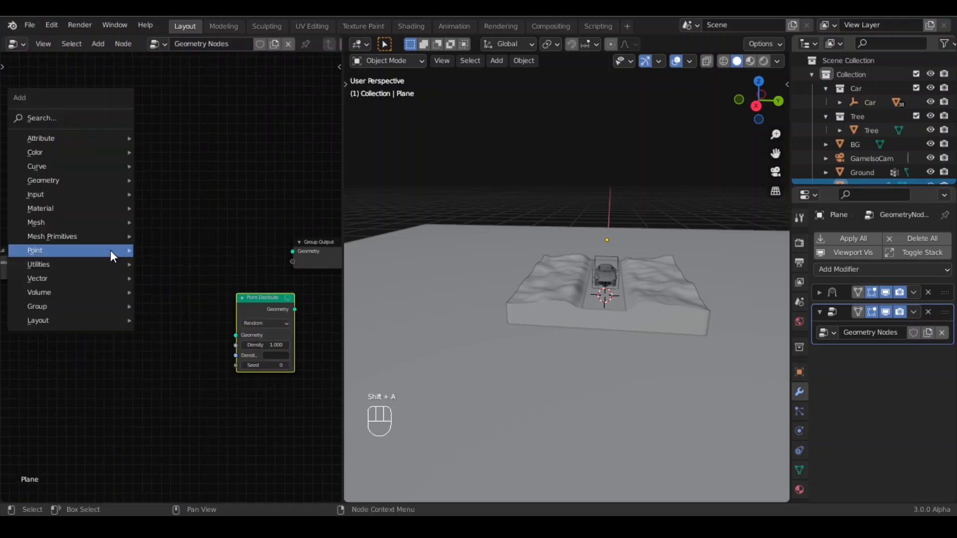
{"action": "mouse_move", "coordinate": [110, 250]}
{"action": "left_click", "coordinate": [197, 279]}
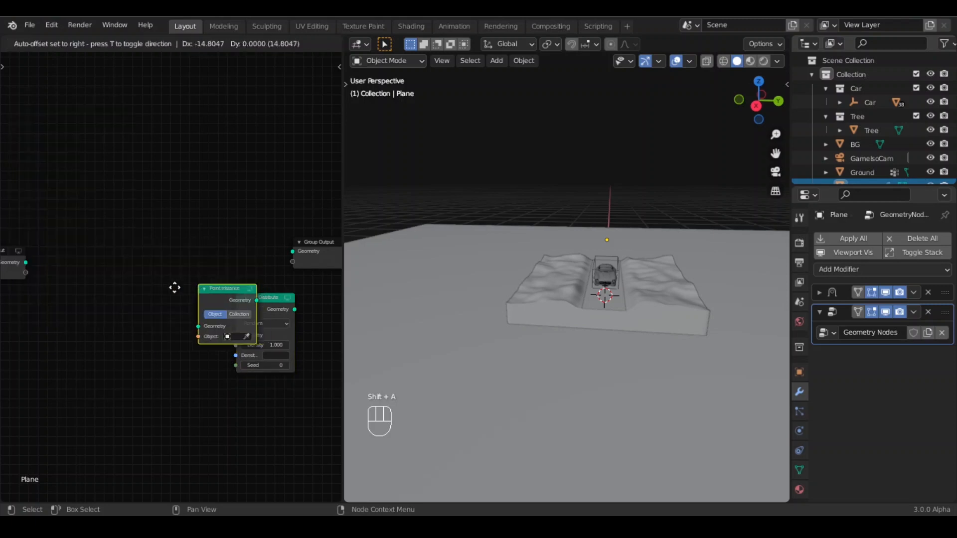
{"action": "left_click", "coordinate": [146, 315]}
{"action": "left_click_drag", "start_coordinate": [145, 315], "coordinate": [239, 304]}
- Add an Attribute Randomize node between the point nodes
{"action": "key", "text": "shift+a"}
{"action": "mouse_move", "coordinate": [140, 125]}
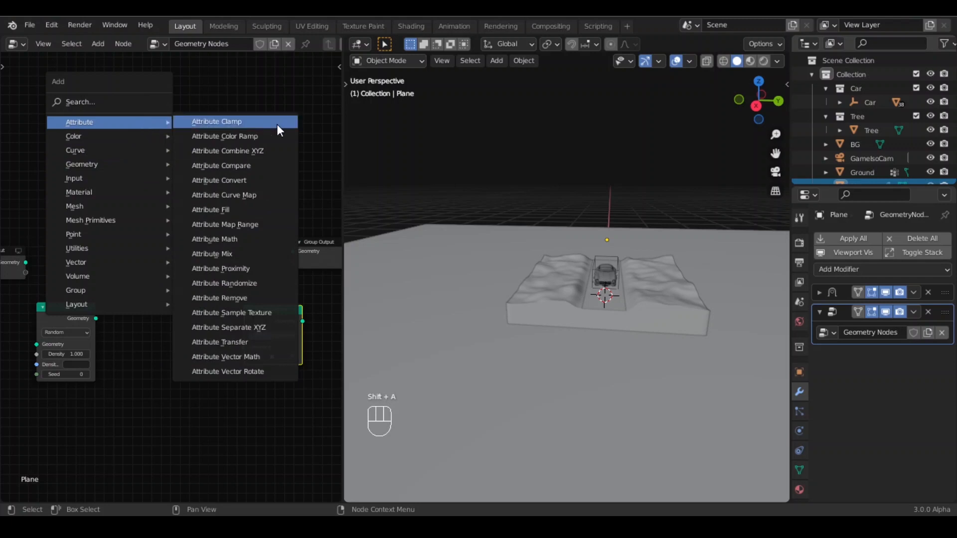
{"action": "left_click", "coordinate": [246, 283]}
{"action": "left_click", "coordinate": [140, 315]}
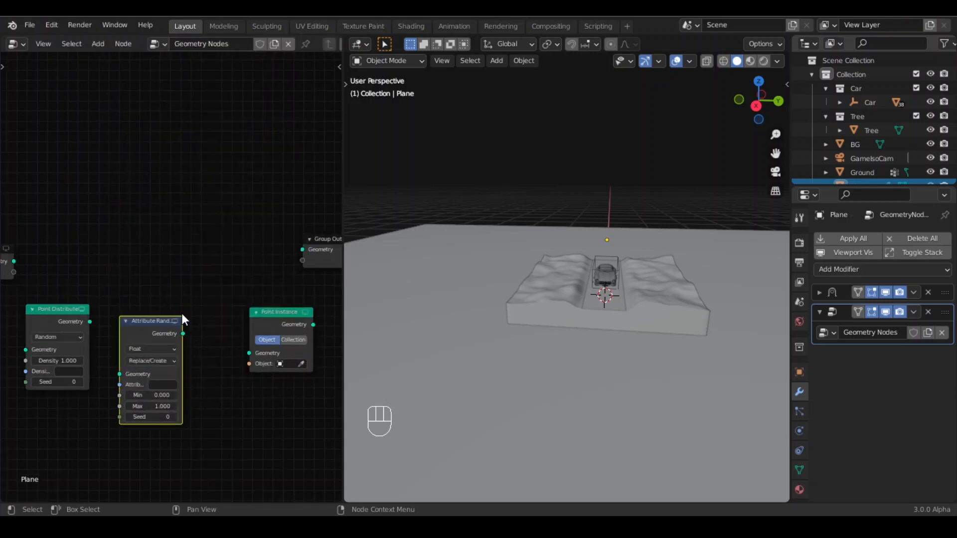
- Duplicate the Attribute Randomize node
{"action": "scroll", "coordinate": [179, 314], "scroll_direction": "up", "scroll_amount": 2}
{"action": "middle_click_drag", "start_coordinate": [178, 314], "coordinate": [137, 246]}
{"action": "key", "text": "shift+d"}
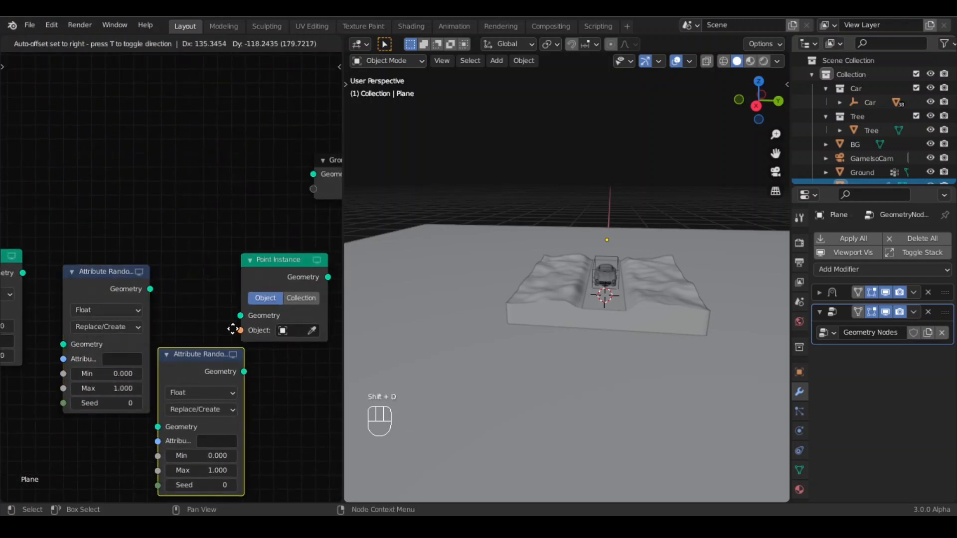
{"action": "left_click", "coordinate": [233, 328]}
- Set the first Attribute Randomize node's attribute name to scale
{"action": "left_click_drag", "start_coordinate": [277, 265], "coordinate": [310, 273]}
{"action": "scroll", "coordinate": [204, 272], "scroll_direction": "up", "scroll_amount": 3}
{"action": "middle_click_drag", "start_coordinate": [226, 263], "coordinate": [294, 219], "text": "shift"}
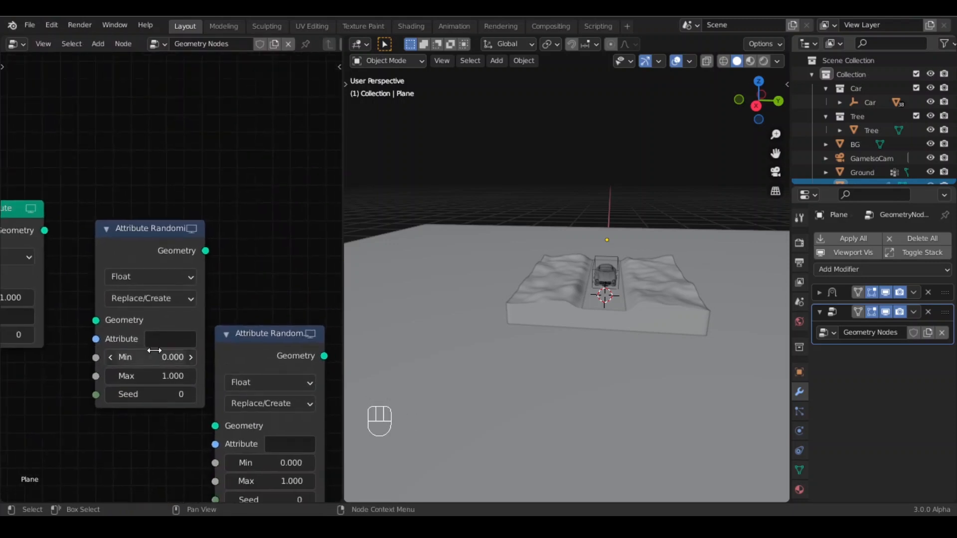
{"action": "scroll", "coordinate": [164, 291], "scroll_direction": "up", "scroll_amount": 2}
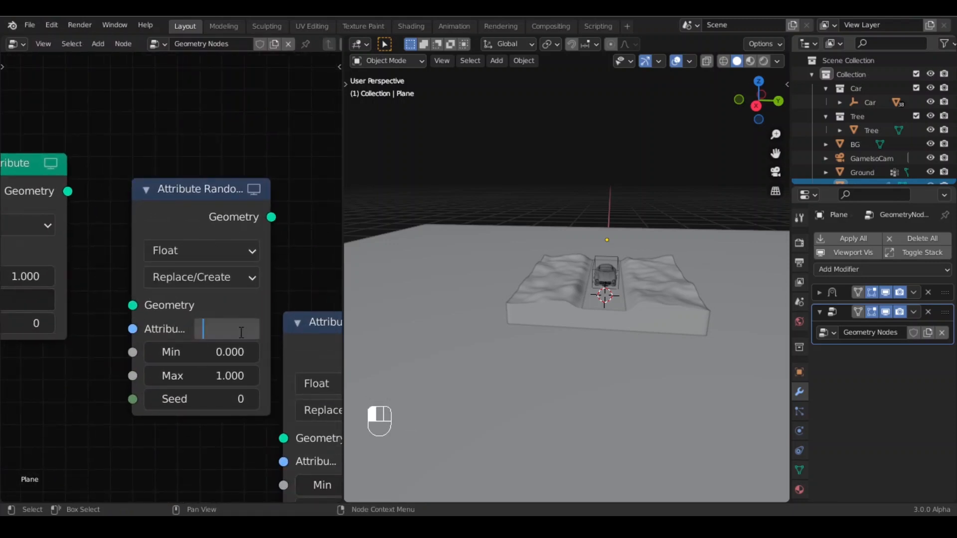
{"action": "left_click", "coordinate": [269, 311]}
{"action": "scroll", "coordinate": [270, 353], "scroll_direction": "down", "scroll_amount": 4}
{"action": "middle_click_drag", "start_coordinate": [151, 377], "coordinate": [112, 364]}
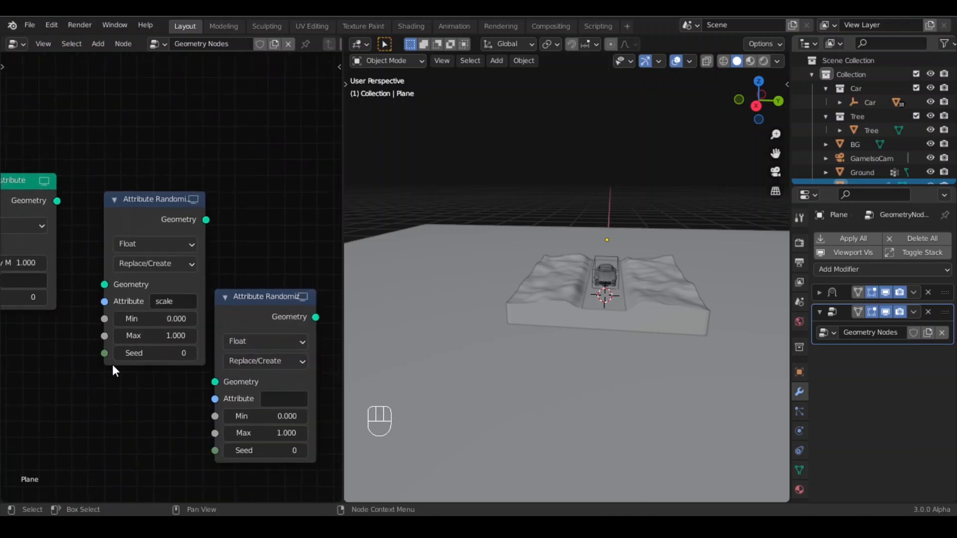
- Set the second Attribute Randomize node's attribute name to rotation
{"action": "left_click", "coordinate": [278, 402]}
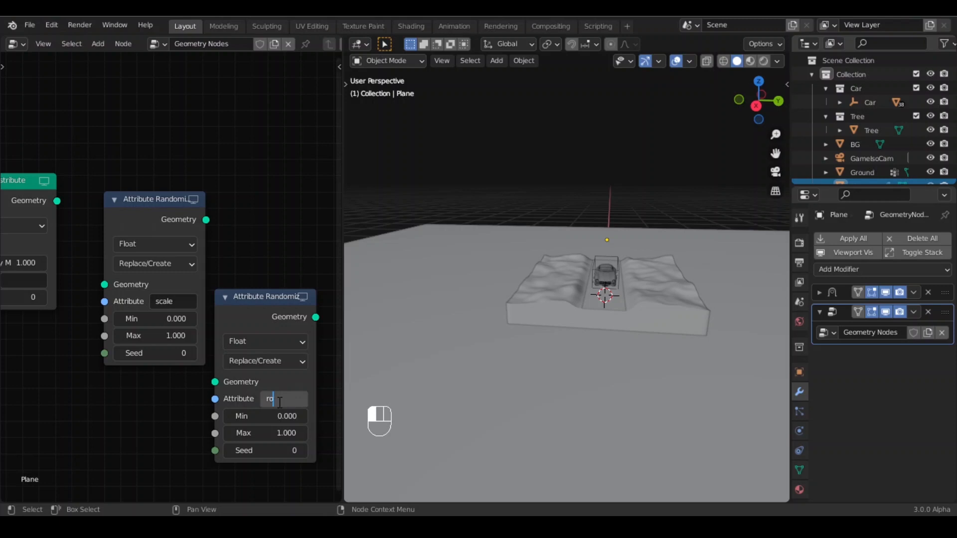
{"action": "type", "text": "rotation"}
{"action": "key", "text": "Return"}
- Select all the nodes and link them into a chain from Group Input through to Group Output
{"action": "scroll", "coordinate": [276, 409], "scroll_direction": "down", "scroll_amount": 4}
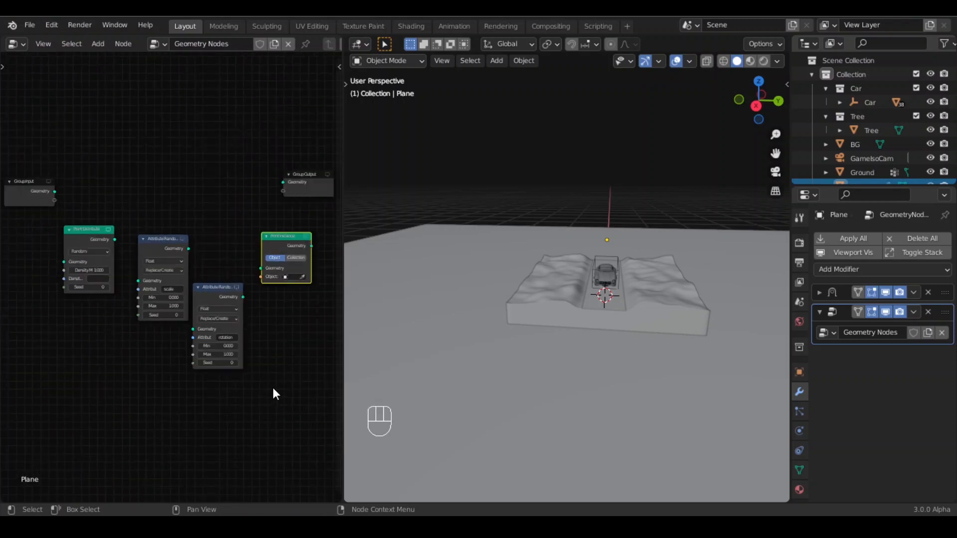
{"action": "left_click_drag", "start_coordinate": [23, 171], "coordinate": [292, 389]}
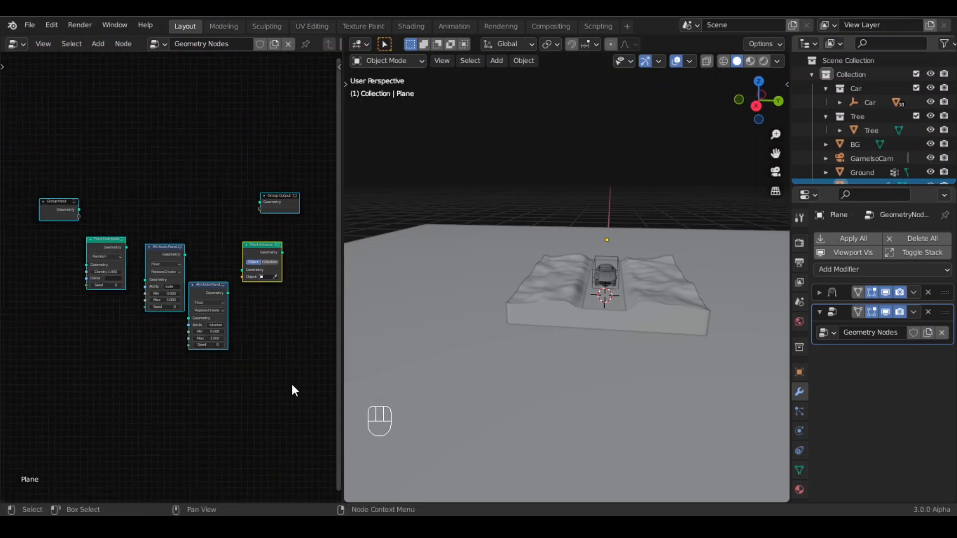
{"action": "middle_click_drag", "start_coordinate": [197, 209], "coordinate": [181, 267], "text": "shift"}
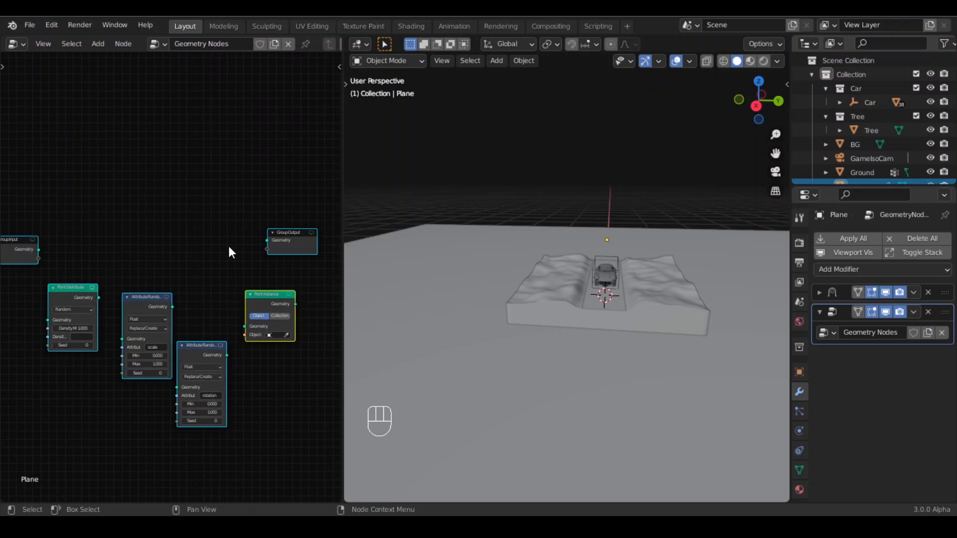
{"action": "key", "text": "f"}
{"action": "scroll", "coordinate": [138, 321], "scroll_direction": "up", "scroll_amount": 2}
{"action": "scroll", "coordinate": [231, 324], "scroll_direction": "down", "scroll_amount": 2}
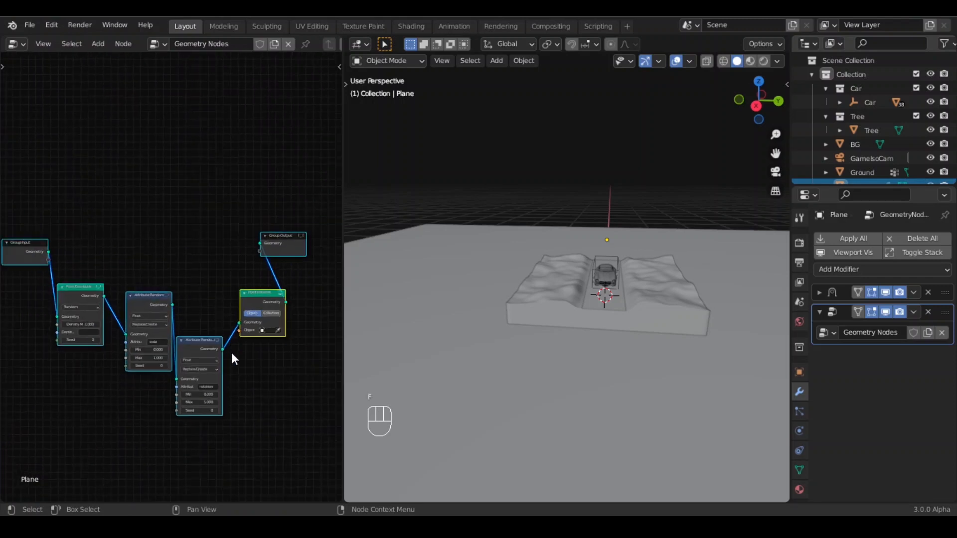
{"action": "middle_click_drag", "start_coordinate": [75, 310], "coordinate": [146, 319]}
{"action": "key", "text": "shift+equal"}
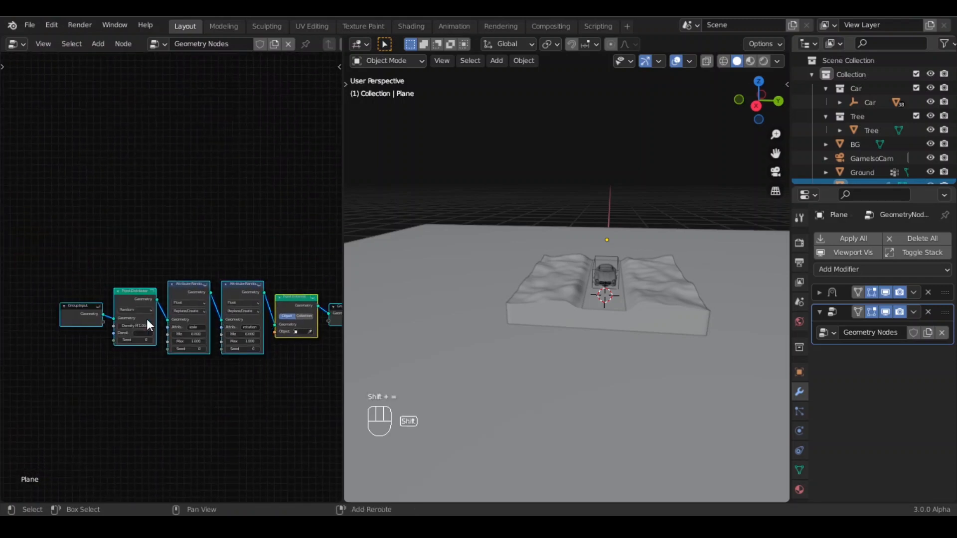
- Pick the Tree object as the Point Instance object with the eyedropper
{"action": "left_click", "coordinate": [271, 423]}
{"action": "scroll", "coordinate": [274, 424], "scroll_direction": "up", "scroll_amount": 2}
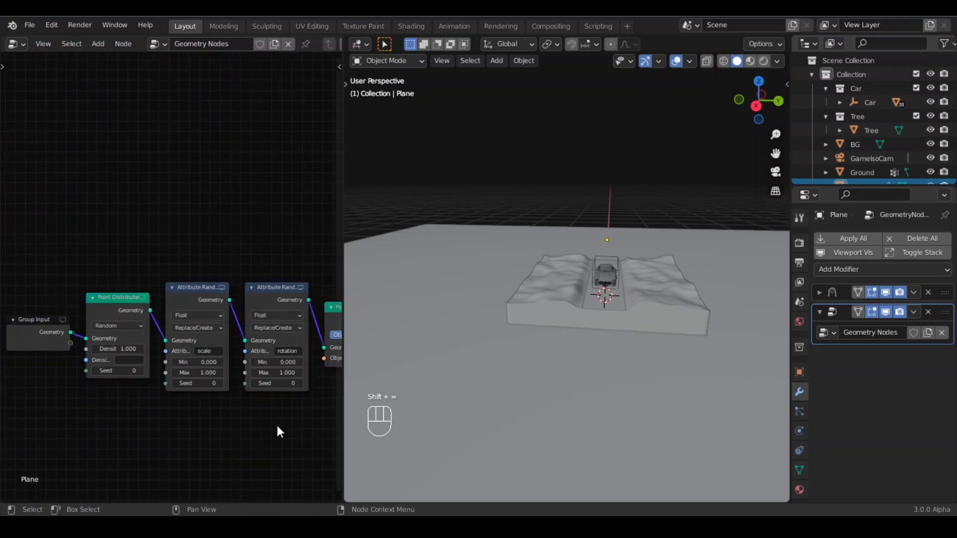
{"action": "middle_click_drag", "start_coordinate": [295, 422], "coordinate": [80, 394]}
{"action": "scroll", "coordinate": [130, 380], "scroll_direction": "up", "scroll_amount": 1}
{"action": "scroll", "coordinate": [468, 332], "scroll_direction": "down", "scroll_amount": 10}
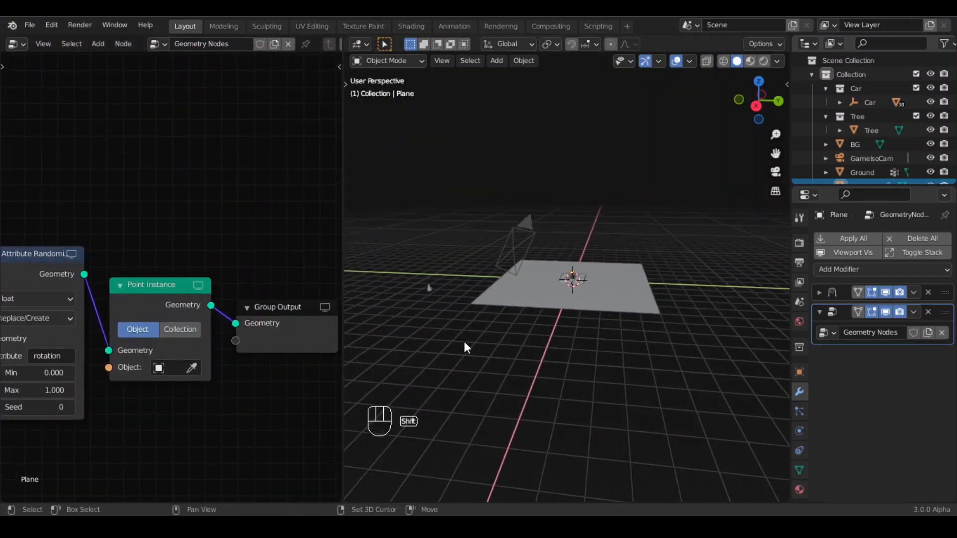
{"action": "middle_click_drag", "start_coordinate": [465, 342], "coordinate": [588, 376], "text": "shift"}
{"action": "scroll", "coordinate": [588, 376], "scroll_direction": "up", "scroll_amount": 8}
{"action": "middle_click_drag", "start_coordinate": [435, 348], "coordinate": [510, 339], "text": "shift"}
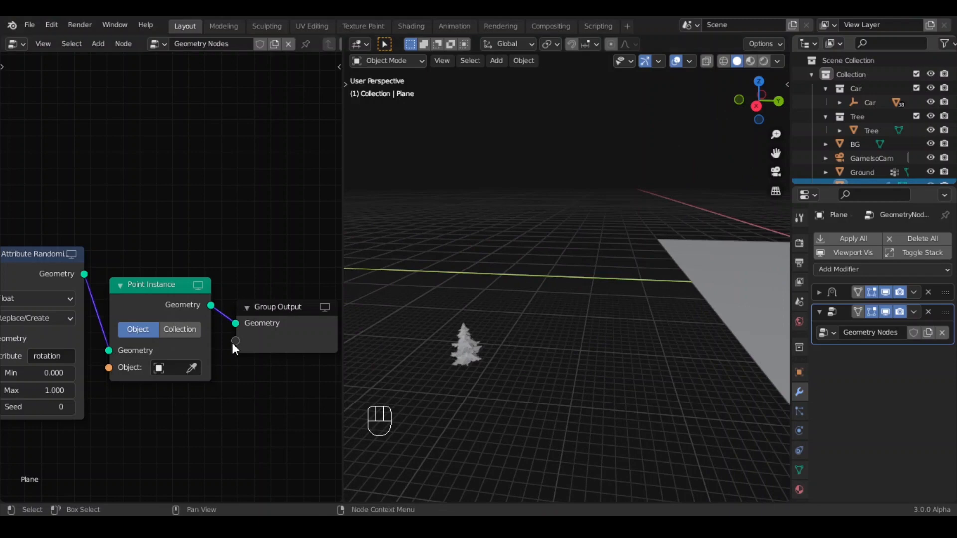
{"action": "left_click", "coordinate": [193, 369]}
{"action": "left_click", "coordinate": [470, 346]}
- Switch to the camera view and set the rotation Attribute Randomize node's type to Vector
{"action": "scroll", "coordinate": [558, 374], "scroll_direction": "down", "scroll_amount": 10}
{"action": "middle_click_drag", "start_coordinate": [559, 374], "coordinate": [558, 320], "text": "shift"}
{"action": "scroll", "coordinate": [518, 376], "scroll_direction": "up", "scroll_amount": 9}
{"action": "key", "text": "KP_0"}
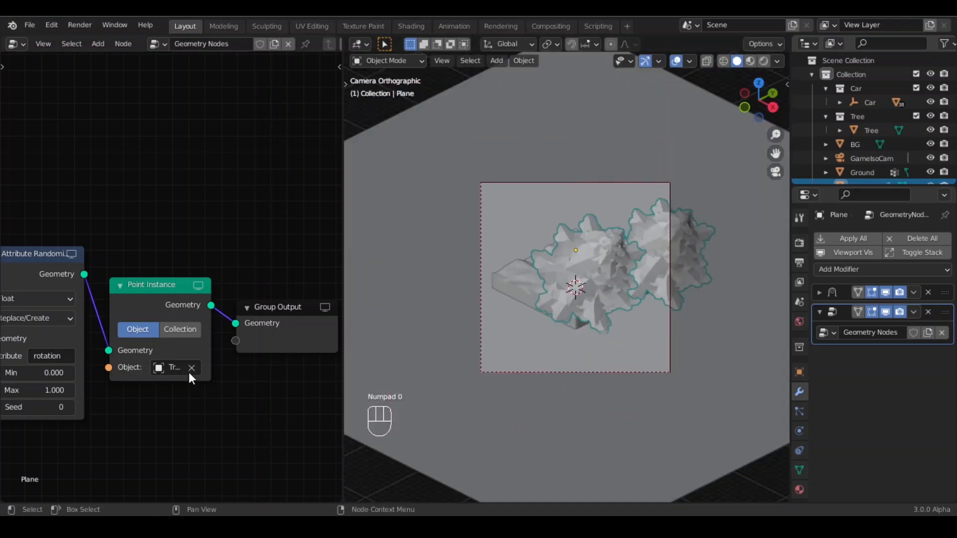
{"action": "middle_click_drag", "start_coordinate": [123, 431], "coordinate": [289, 421], "text": "shift"}
{"action": "middle_click_drag", "start_coordinate": [160, 432], "coordinate": [185, 436], "text": "shift"}
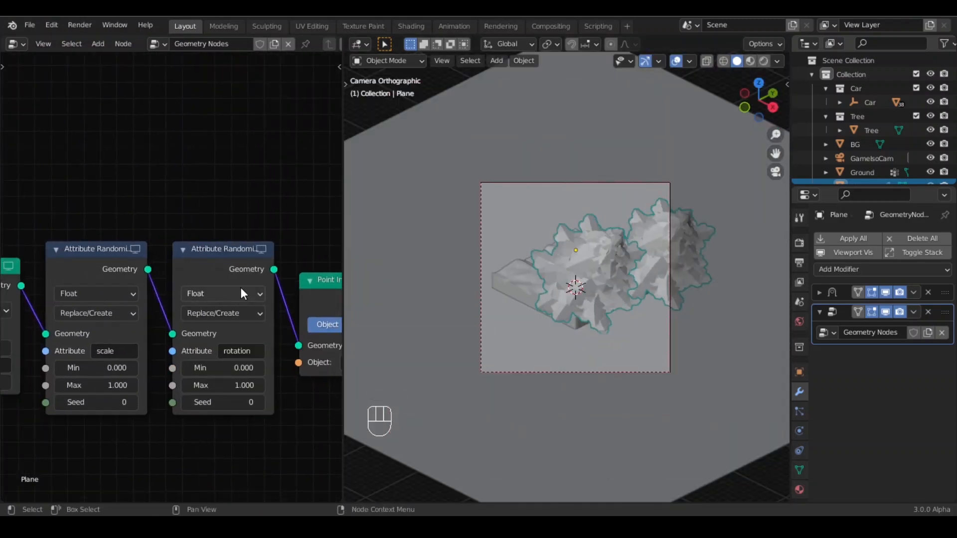
{"action": "left_click", "coordinate": [219, 293]}
{"action": "left_click", "coordinate": [225, 346]}
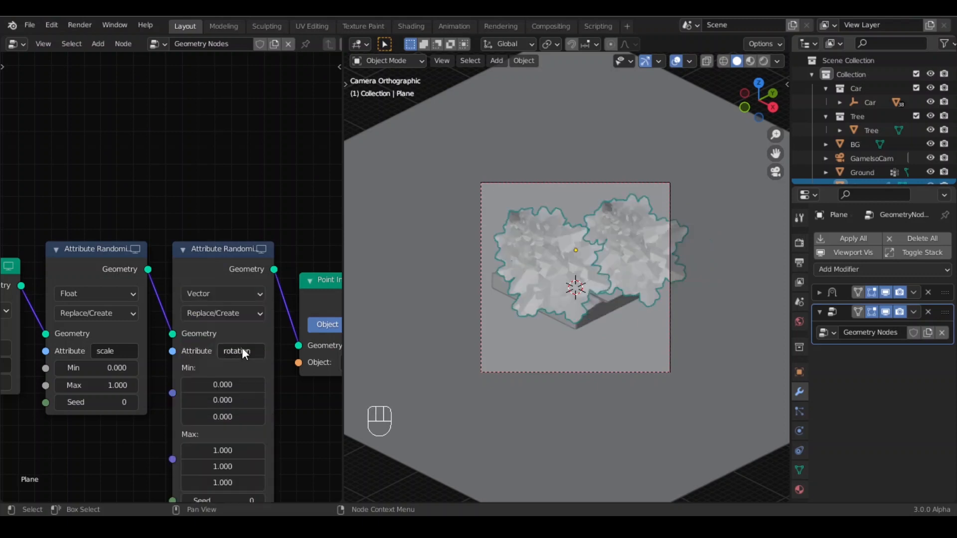
- Set the rotation node's Max vector to X 0, Y 0 and Z 5
{"action": "scroll", "coordinate": [192, 316], "scroll_direction": "down", "scroll_amount": 1}
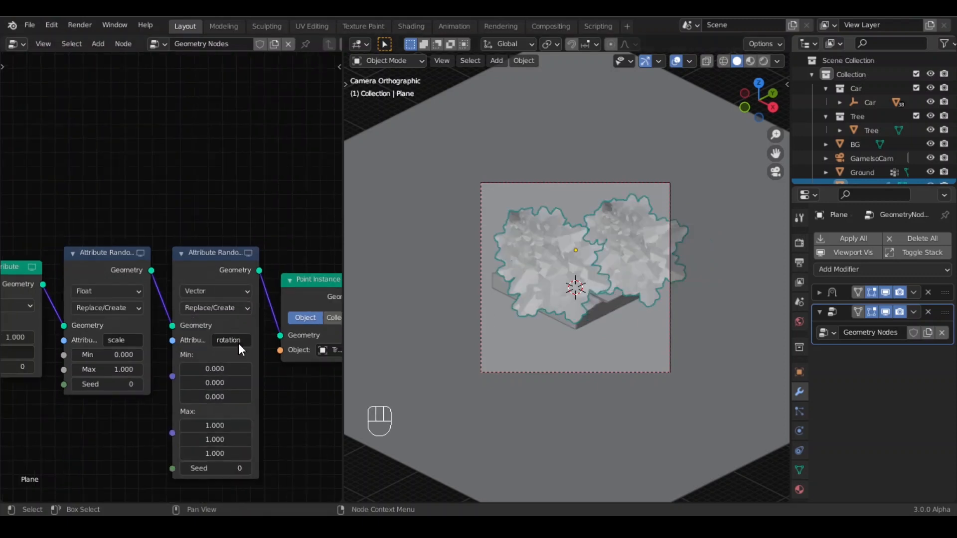
{"action": "middle_click_drag", "start_coordinate": [281, 400], "coordinate": [271, 368]}
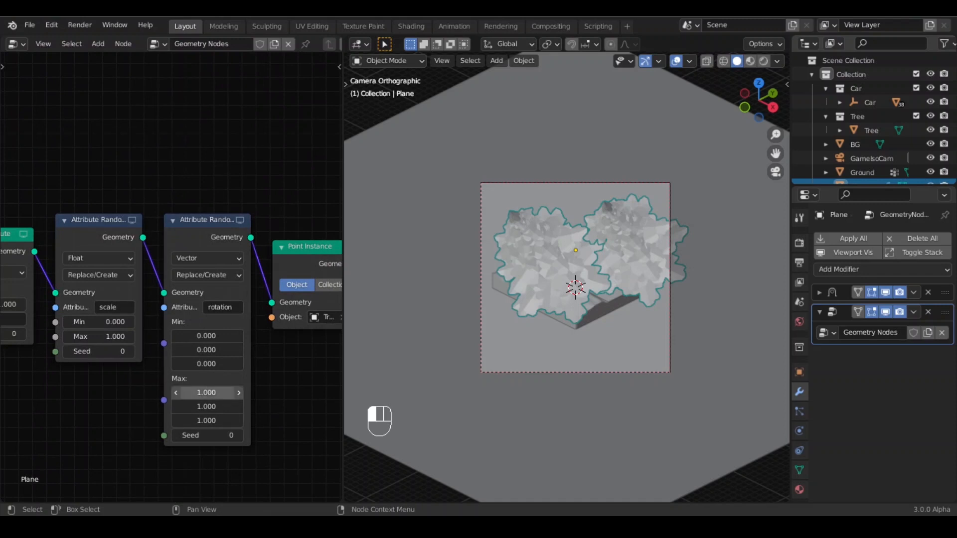
{"action": "left_click_drag", "start_coordinate": [207, 392], "coordinate": [250, 410]}
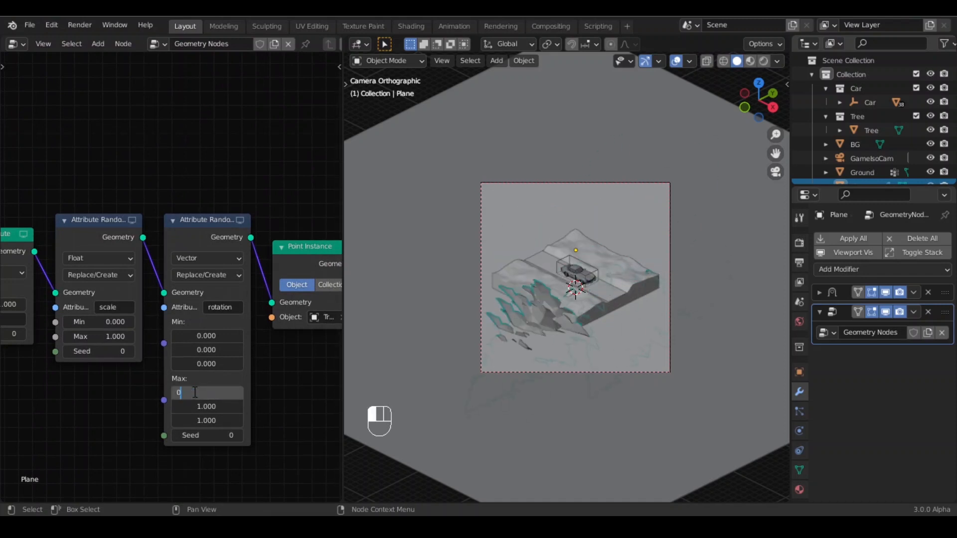
{"action": "key", "text": "Tab"}
{"action": "type", "text": "0"}
{"action": "key", "text": "Return"}
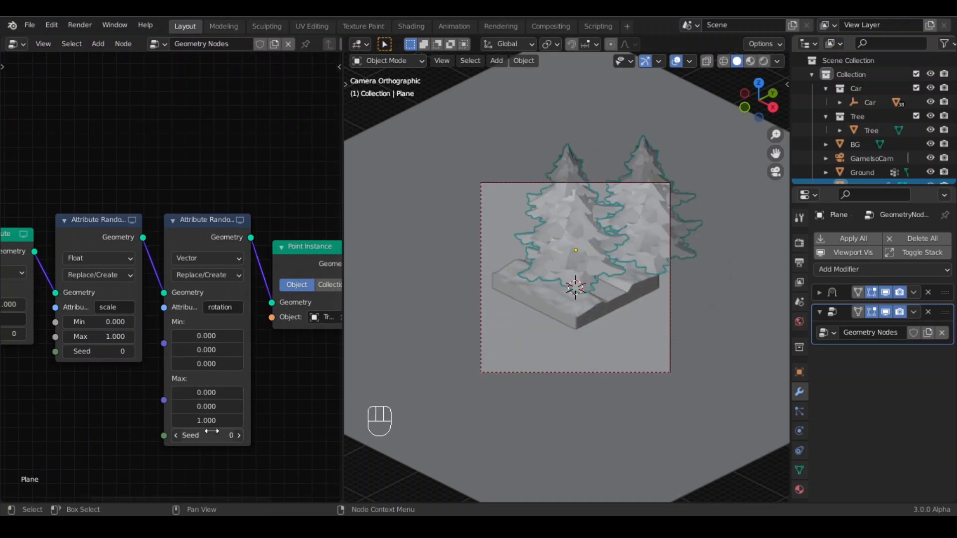
{"action": "double_click", "coordinate": [199, 422]}
{"action": "type", "text": "5"}
{"action": "key", "text": "Return"}
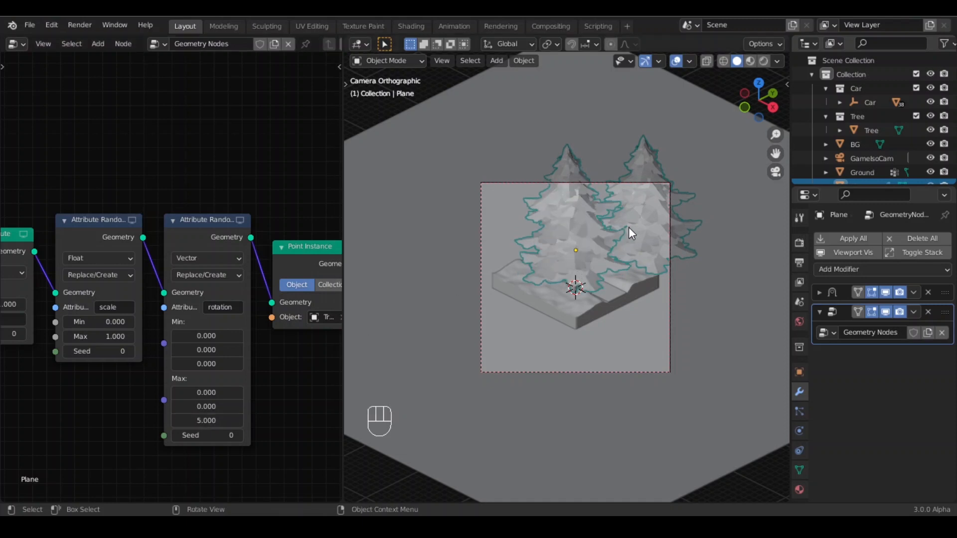
- Set the scale Attribute Randomize node's Min to 0.05 and Max to 0.15
{"action": "scroll", "coordinate": [73, 400], "scroll_direction": "up", "scroll_amount": 3}
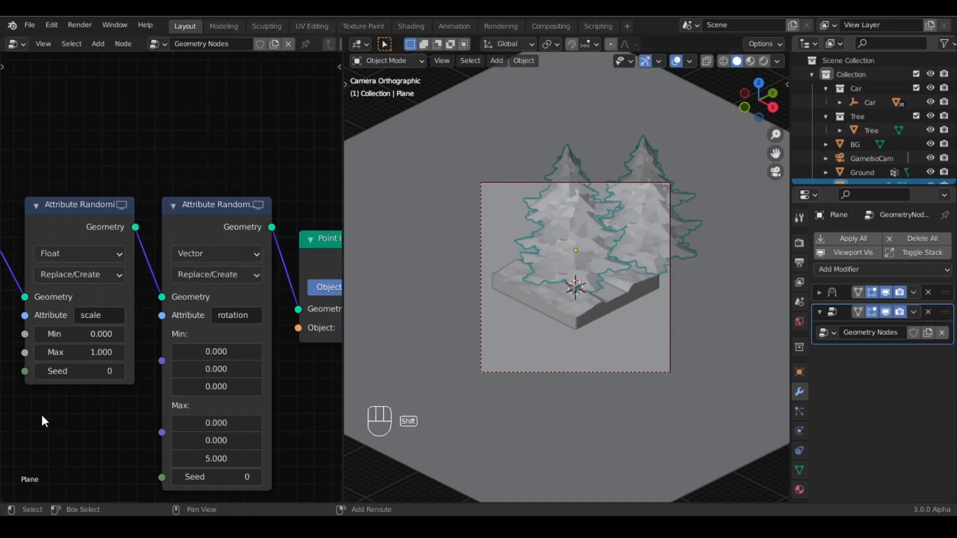
{"action": "scroll", "coordinate": [42, 415], "scroll_direction": "up", "scroll_amount": 3}
{"action": "middle_click_drag", "start_coordinate": [64, 427], "coordinate": [227, 431], "text": "shift"}
{"action": "double_click", "coordinate": [244, 354]}
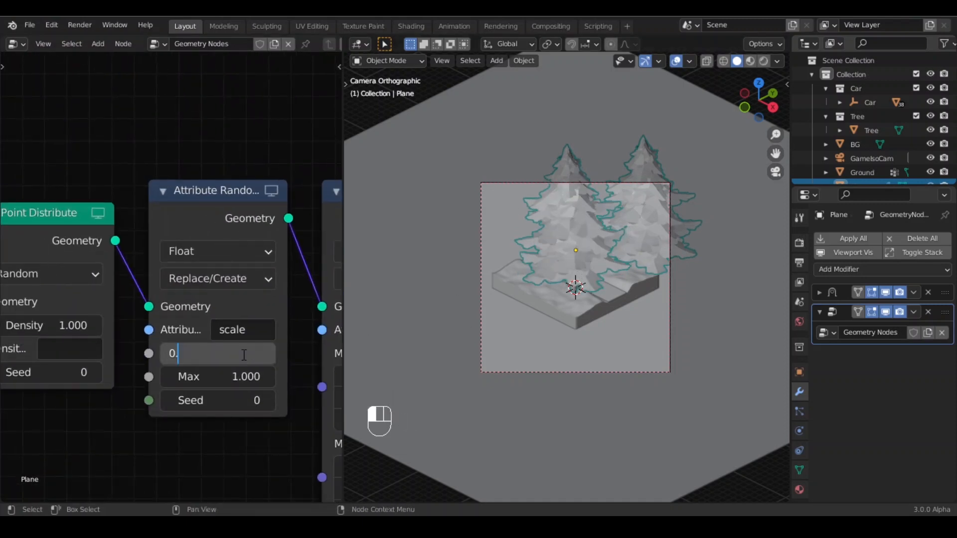
{"action": "type", "text": "5"}
{"action": "key", "text": "Return"}
{"action": "double_click", "coordinate": [227, 375]}
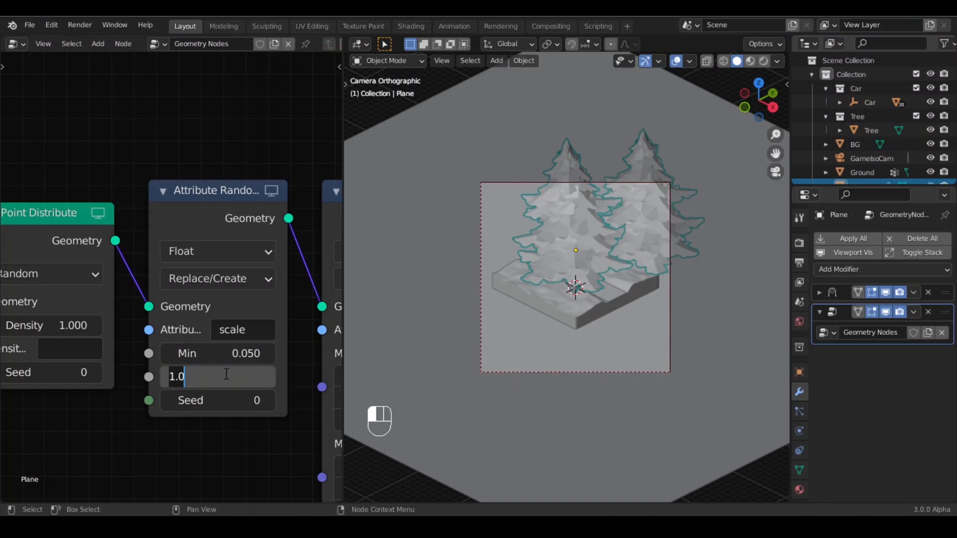
{"action": "type", "text": "0.150"}
{"action": "key", "text": "Return"}
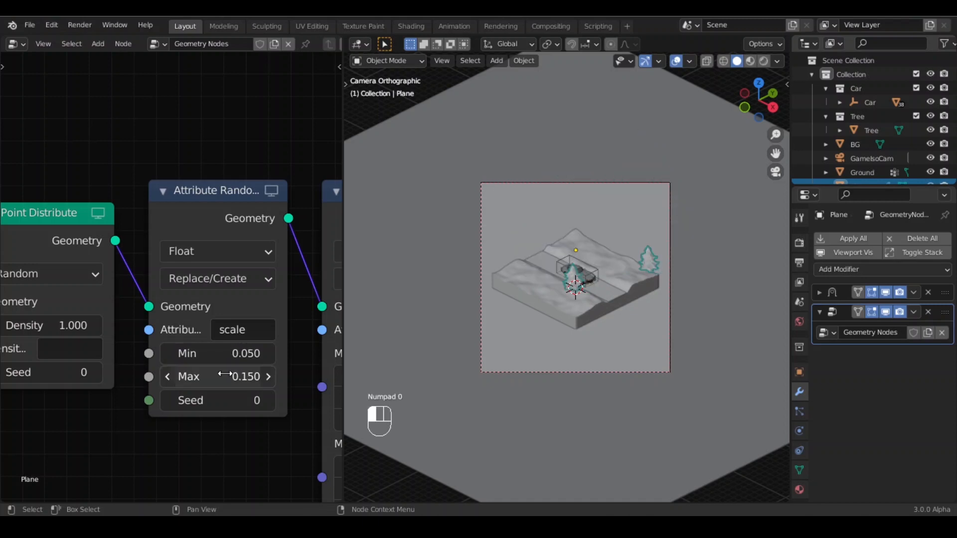
- Raise the scale node's Max to 0.3
{"action": "scroll", "coordinate": [346, 363], "scroll_direction": "up", "scroll_amount": 2}
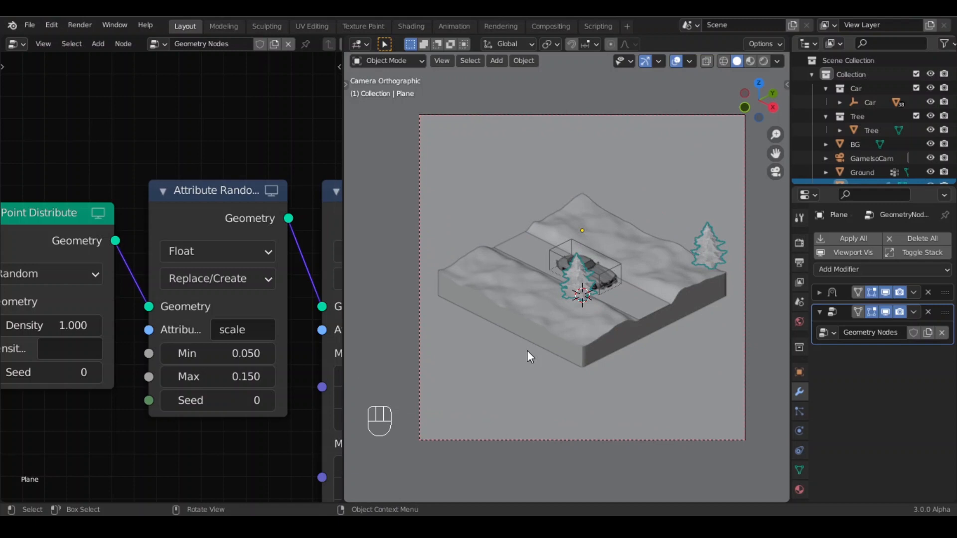
{"action": "scroll", "coordinate": [530, 356], "scroll_direction": "up", "scroll_amount": 3}
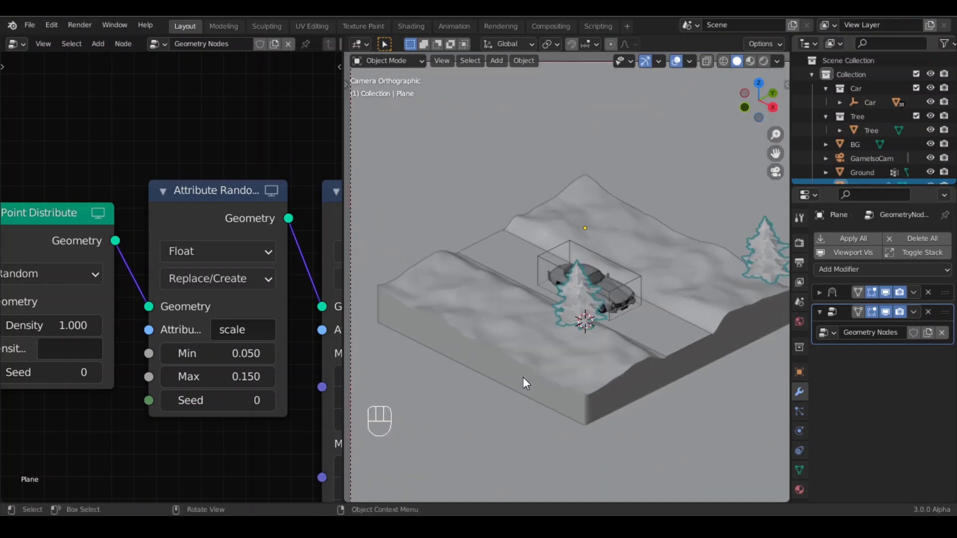
{"action": "scroll", "coordinate": [523, 356], "scroll_direction": "down", "scroll_amount": 2}
{"action": "left_click", "coordinate": [236, 376]}
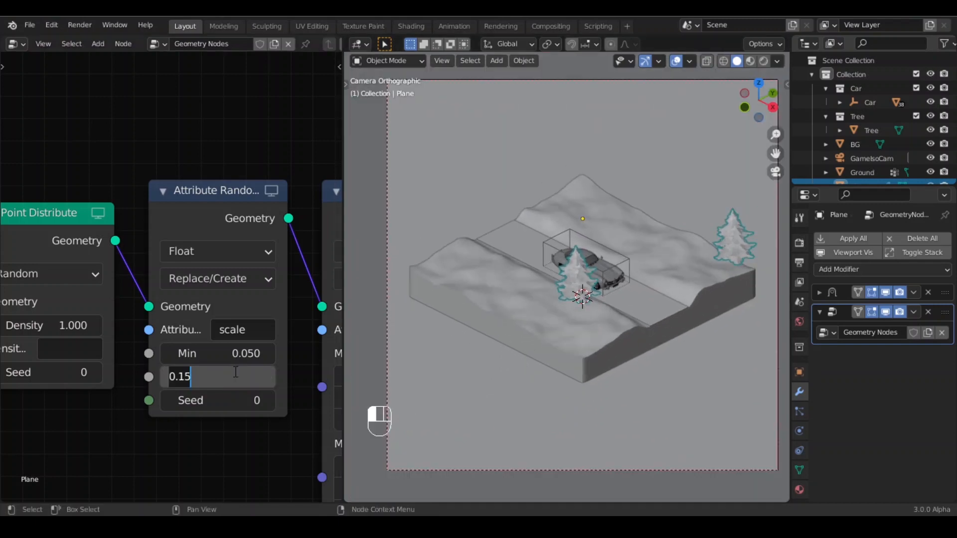
{"action": "type", "text": "0.2"}
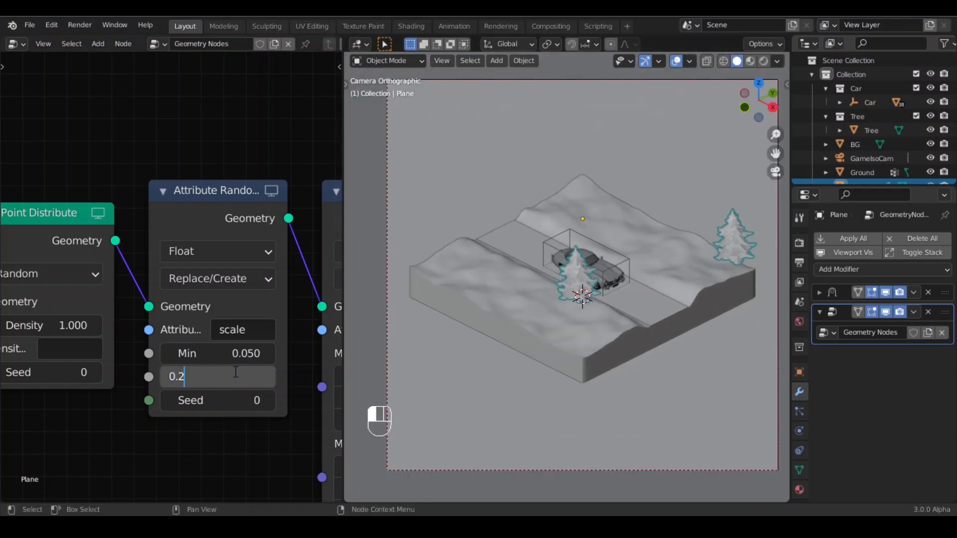
{"action": "key", "text": "Return"}
{"action": "left_click_drag", "start_coordinate": [236, 377], "coordinate": [271, 375]}
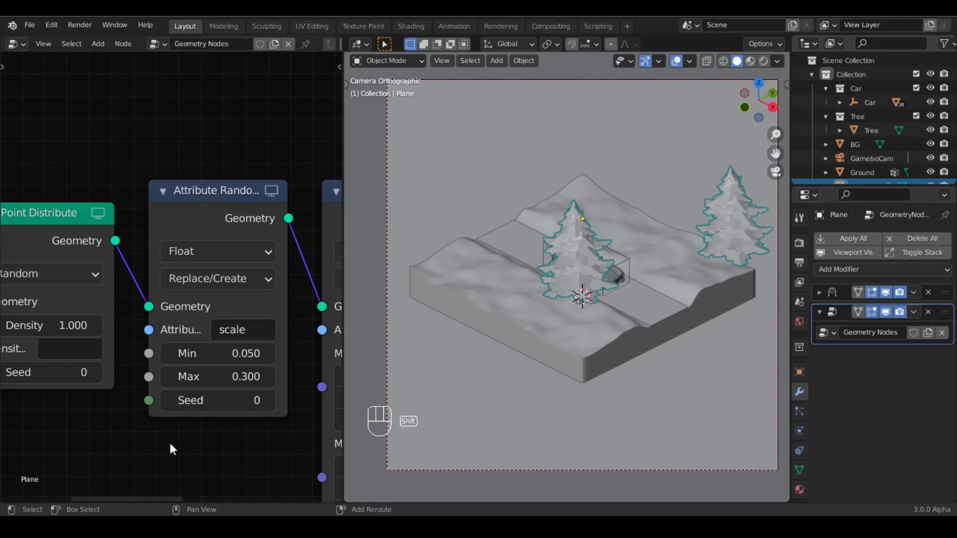
- Change the Point Distribute method to Poisson Disk
{"action": "scroll", "coordinate": [232, 411], "scroll_direction": "down", "scroll_amount": 2}
{"action": "scroll", "coordinate": [233, 411], "scroll_direction": "up", "scroll_amount": 3}
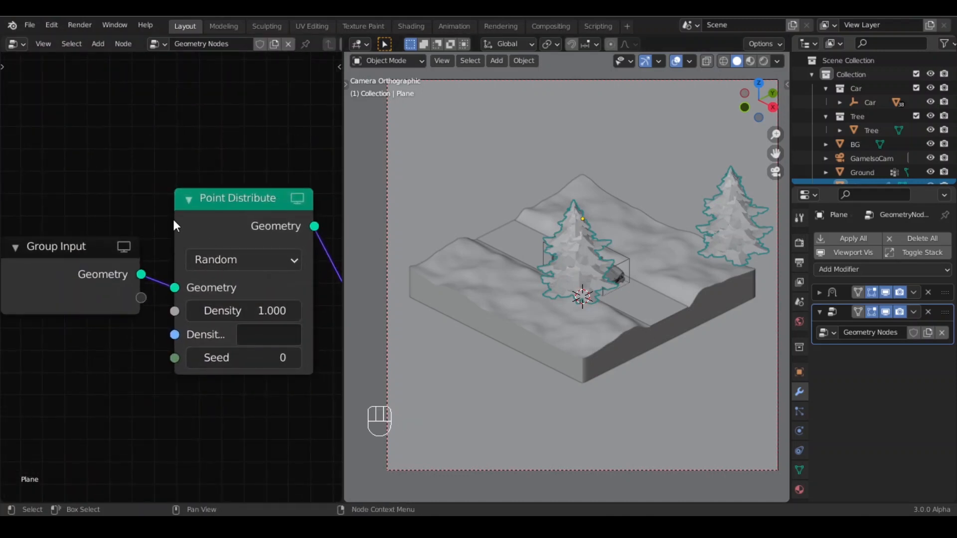
{"action": "left_click", "coordinate": [244, 256]}
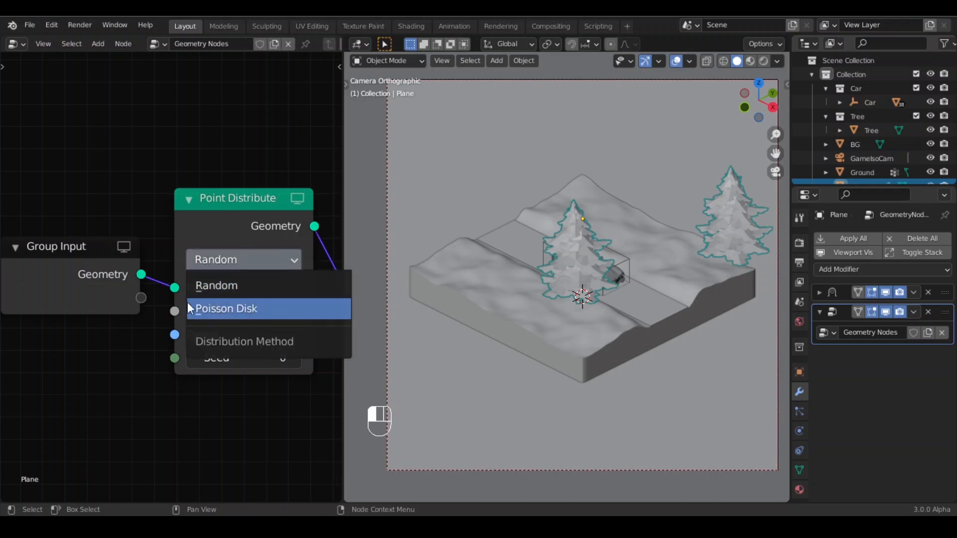
{"action": "left_click", "coordinate": [286, 312]}
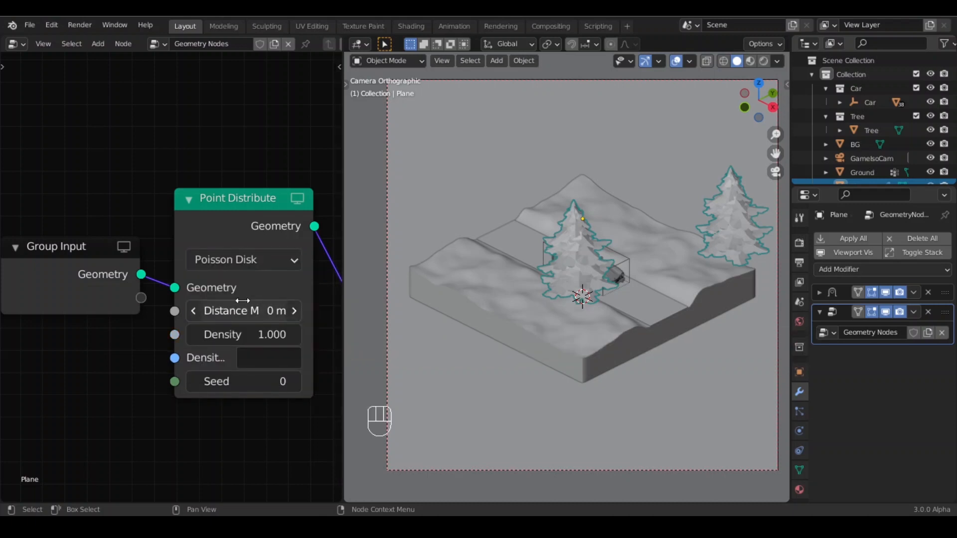
- Set the Poisson Disk minimum distance to 0.4 m and the seed to 1
{"action": "left_click_drag", "start_coordinate": [242, 312], "coordinate": [267, 334]}
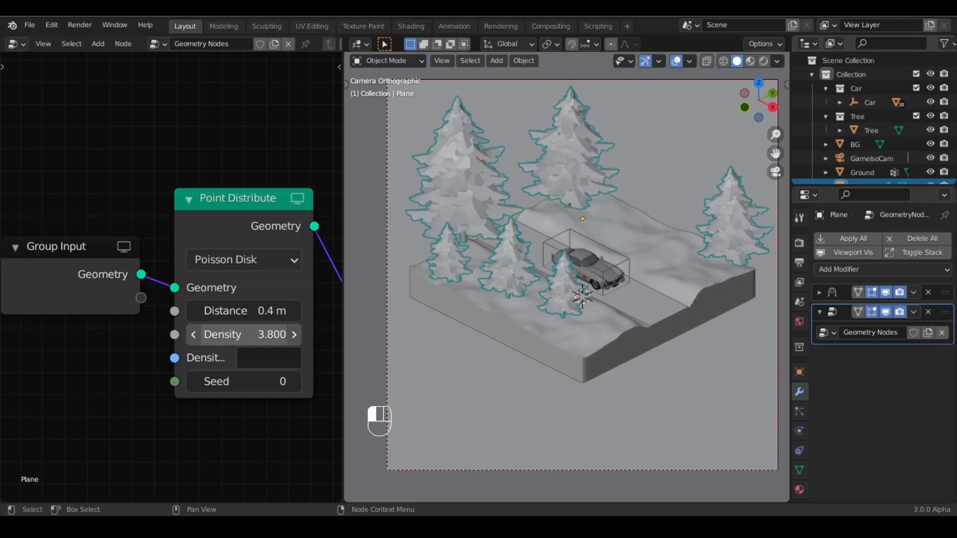
{"action": "left_click", "coordinate": [293, 381]}
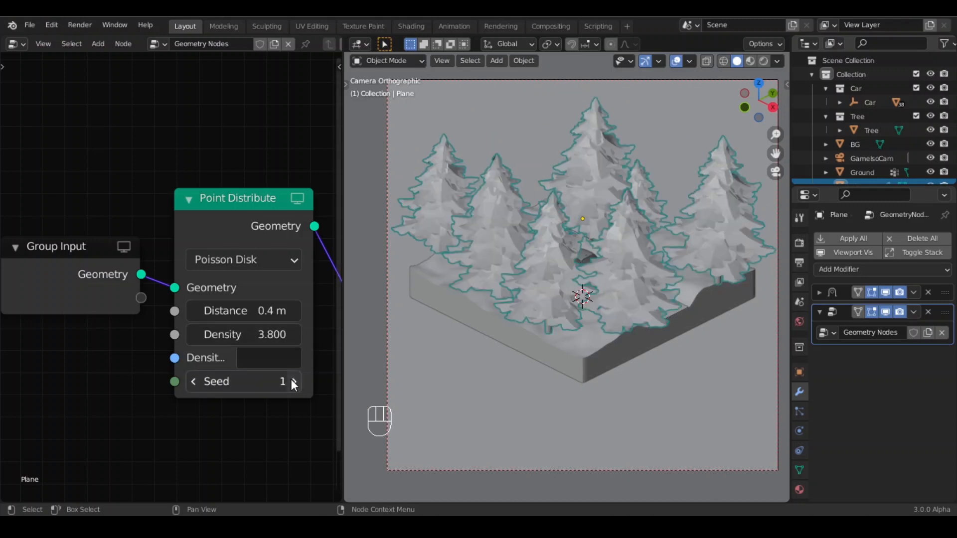
- Set the Point Distribute density to 3
{"action": "left_click_drag", "start_coordinate": [249, 335], "coordinate": [219, 334]}
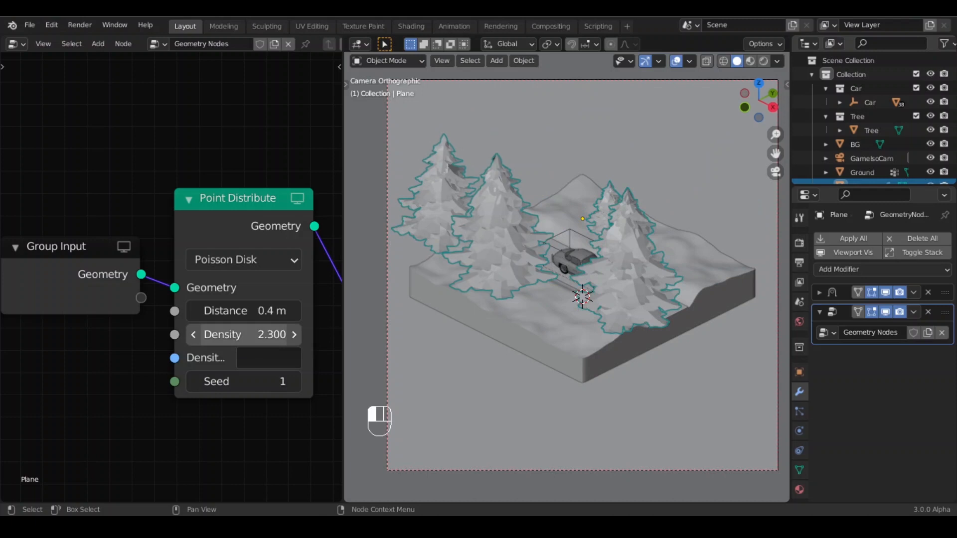
{"action": "left_click", "coordinate": [256, 339]}
{"action": "type", "text": "3"}
{"action": "key", "text": "Return"}
- Lower the scale node's Max to 0.25
{"action": "scroll", "coordinate": [201, 275], "scroll_direction": "down", "scroll_amount": 1}
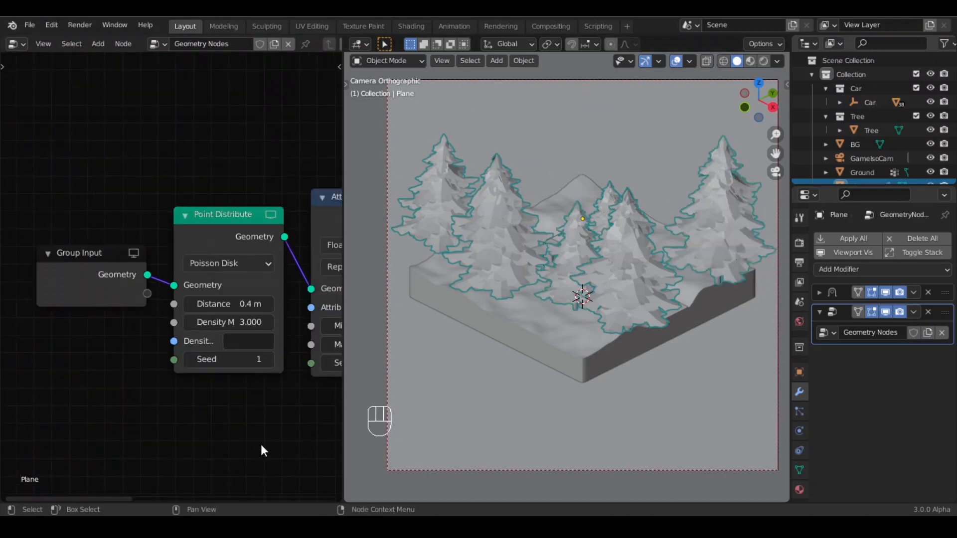
{"action": "scroll", "coordinate": [261, 445], "scroll_direction": "down", "scroll_amount": 3}
{"action": "middle_click_drag", "start_coordinate": [244, 439], "coordinate": [153, 436]}
{"action": "scroll", "coordinate": [154, 436], "scroll_direction": "up", "scroll_amount": 4}
{"action": "left_click", "coordinate": [267, 351]}
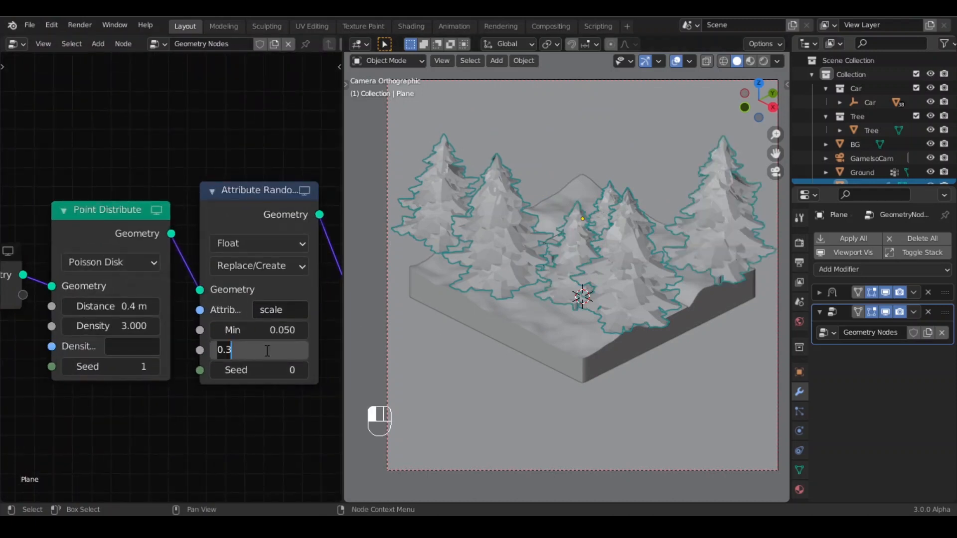
{"action": "type", "text": "0."}
{"action": "key", "text": "Return"}
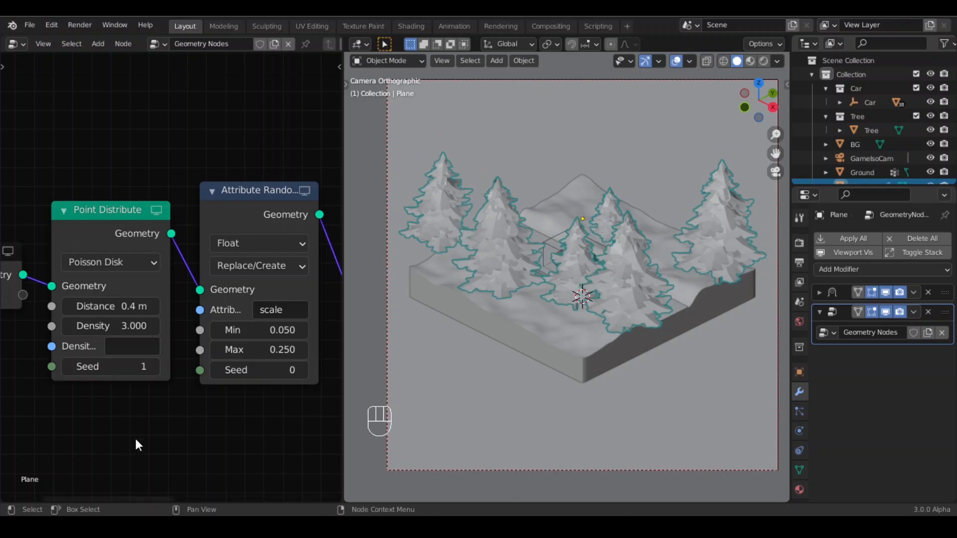
- Set the Point Distribute seed to 2
{"action": "scroll", "coordinate": [135, 434], "scroll_direction": "up", "scroll_amount": 1}
{"action": "left_click", "coordinate": [208, 382]}
{"action": "left_click", "coordinate": [209, 382]}
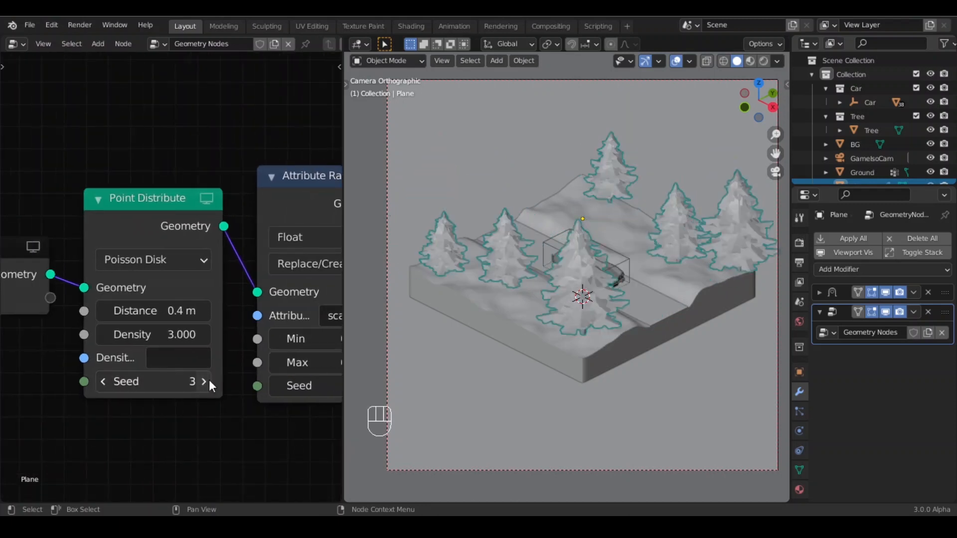
{"action": "left_click", "coordinate": [109, 380]}
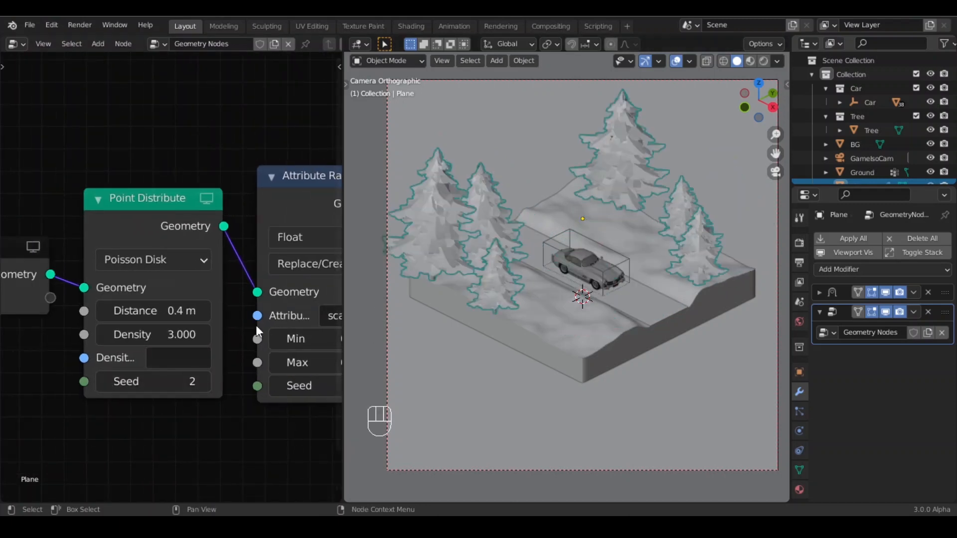
- Set the Point Distribute distance to 0.5 m and step its seed up to 37
{"action": "left_click", "coordinate": [203, 310]}
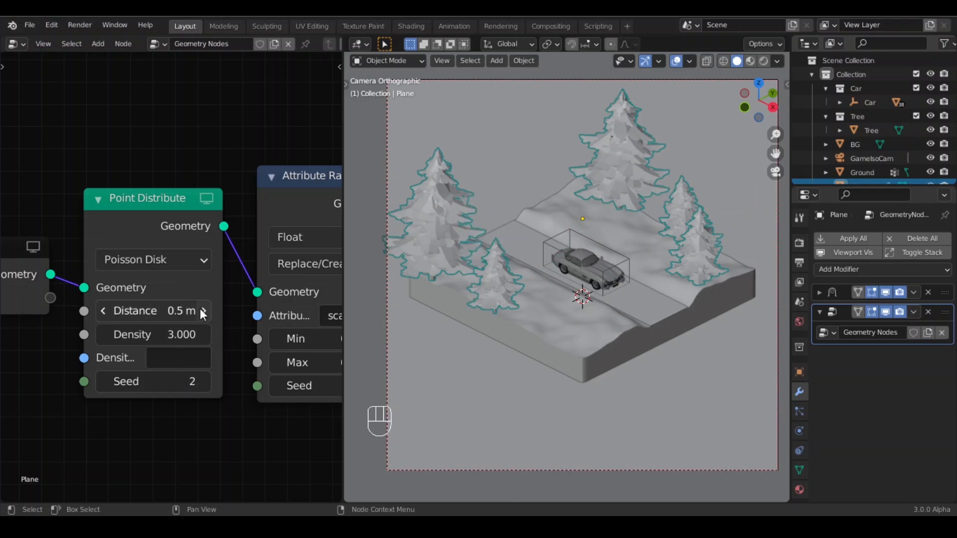
{"action": "left_click", "coordinate": [204, 382]}
{"action": "left_click", "coordinate": [204, 381]}
{"action": "left_click", "coordinate": [204, 381]}
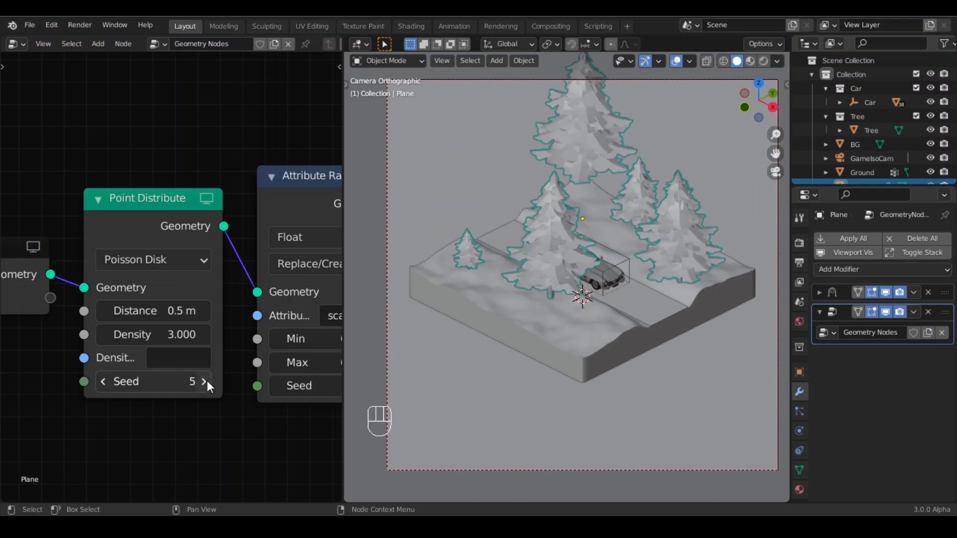
{"action": "left_click", "coordinate": [205, 381]}
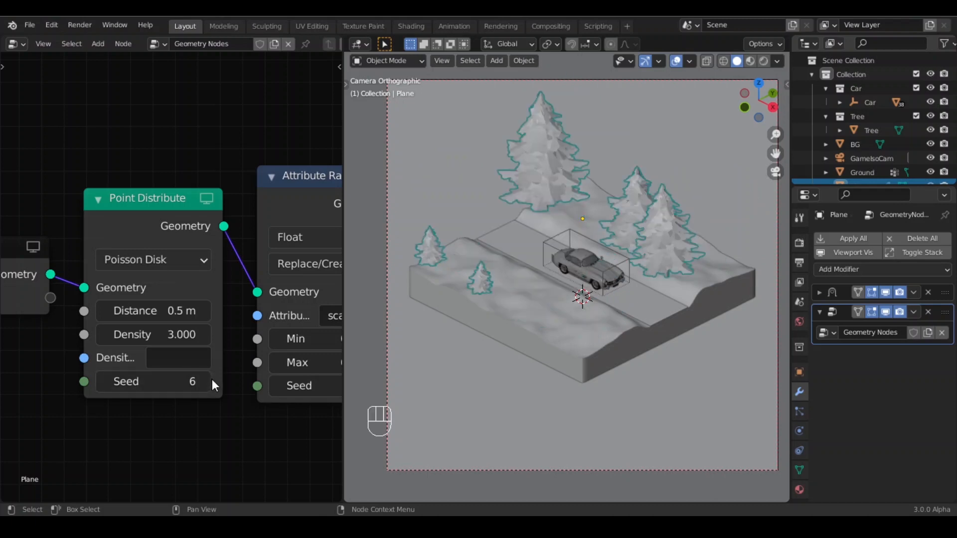
{"action": "left_click", "coordinate": [202, 383]}
{"action": "left_click", "coordinate": [203, 382]}
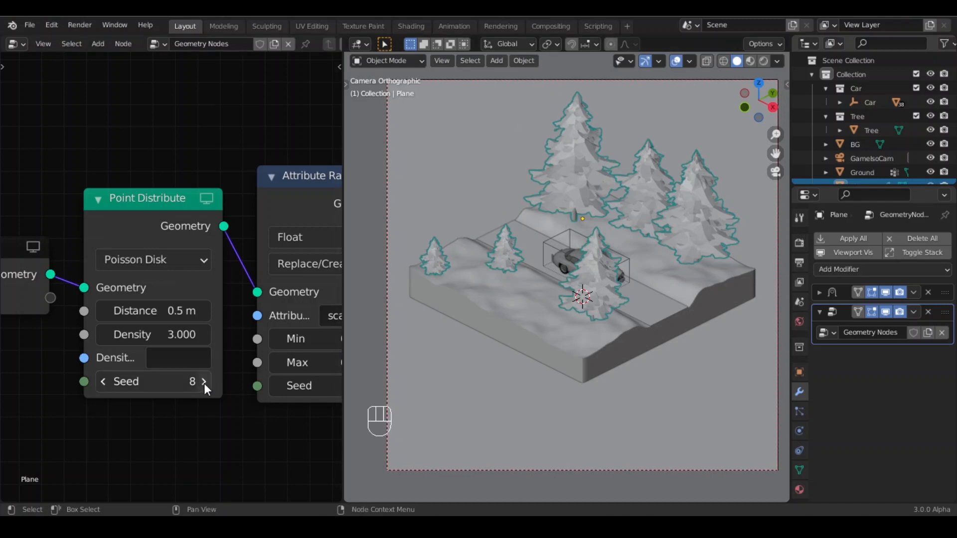
{"action": "left_click", "coordinate": [204, 382]}
{"action": "left_click", "coordinate": [204, 383]}
{"action": "left_click", "coordinate": [204, 382]}
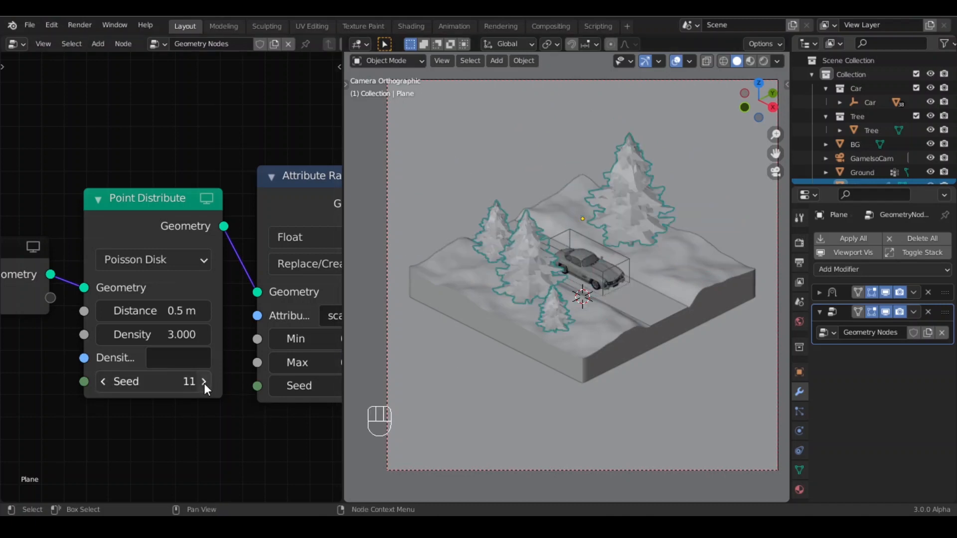
{"action": "left_click", "coordinate": [205, 383]}
{"action": "left_click", "coordinate": [203, 382]}
{"action": "left_click", "coordinate": [204, 381]}
{"action": "left_click", "coordinate": [204, 381]}
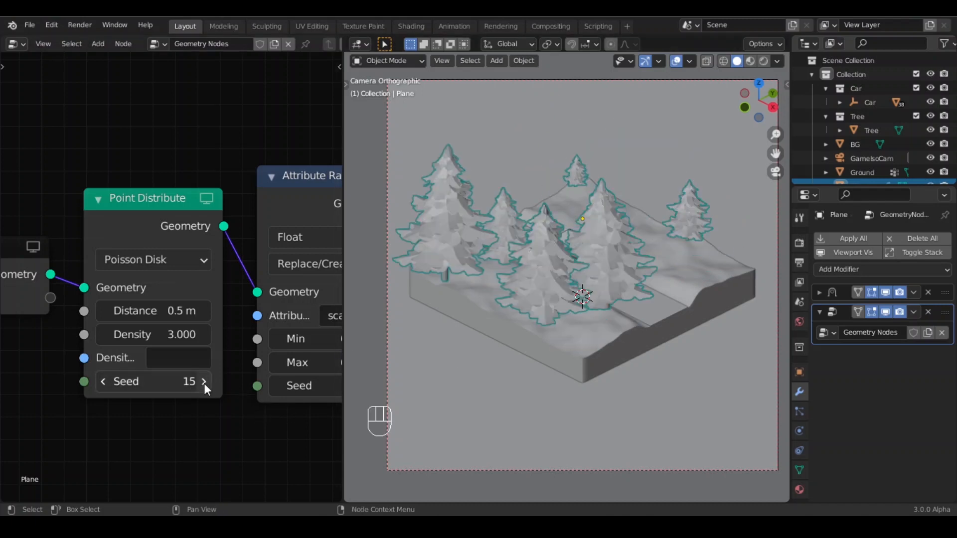
{"action": "left_click", "coordinate": [204, 382]}
{"action": "left_click", "coordinate": [204, 383]}
{"action": "left_click", "coordinate": [205, 383]}
{"action": "left_click", "coordinate": [204, 382]}
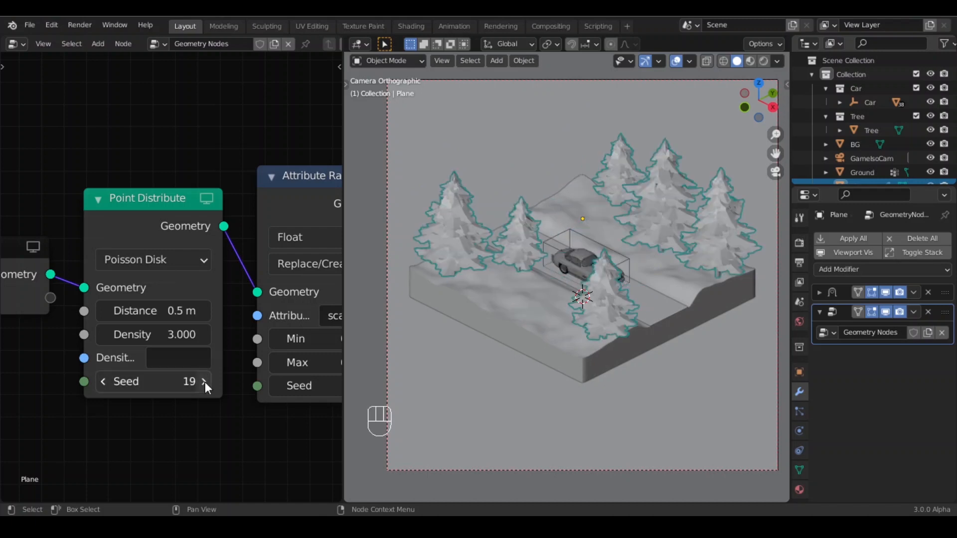
{"action": "left_click", "coordinate": [205, 381]}
{"action": "left_click", "coordinate": [204, 382]}
{"action": "left_click", "coordinate": [205, 382]}
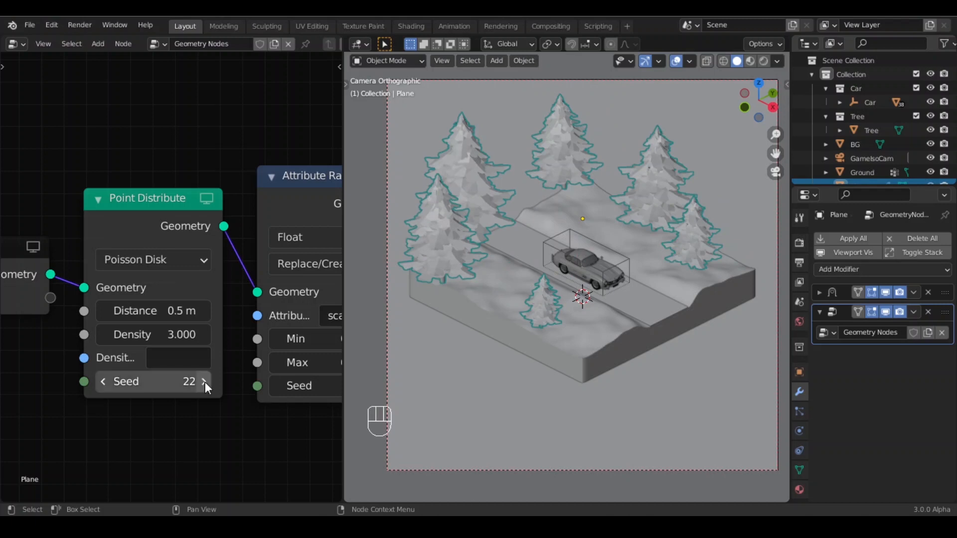
{"action": "left_click", "coordinate": [204, 382]}
{"action": "left_click", "coordinate": [204, 382]}
{"action": "left_click", "coordinate": [204, 381]}
{"action": "left_click", "coordinate": [204, 381]}
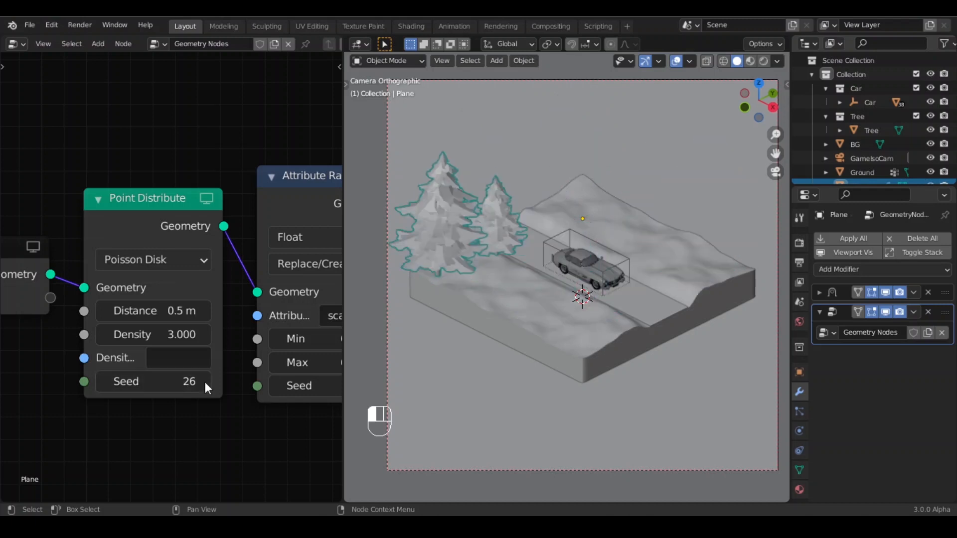
{"action": "left_click", "coordinate": [204, 382]}
{"action": "left_click", "coordinate": [204, 382]}
{"action": "left_click", "coordinate": [204, 382]}
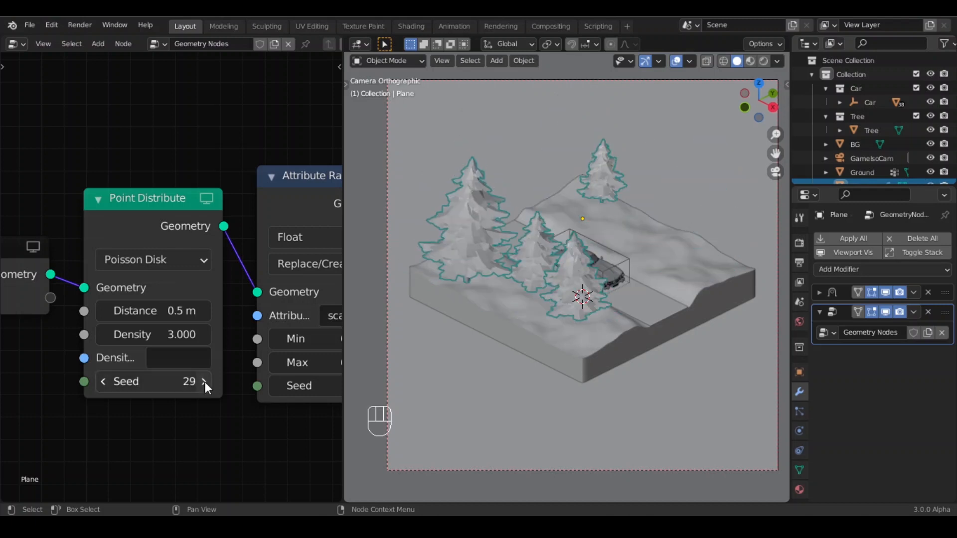
{"action": "left_click", "coordinate": [204, 382]}
{"action": "left_click", "coordinate": [204, 382]}
{"action": "left_click", "coordinate": [204, 382]}
{"action": "left_click", "coordinate": [204, 382]}
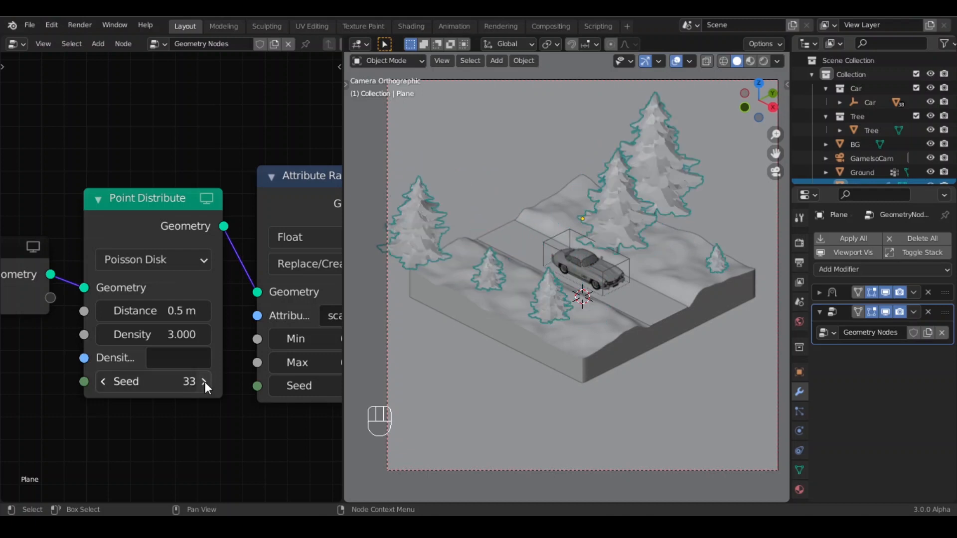
{"action": "left_click", "coordinate": [204, 382]}
{"action": "left_click", "coordinate": [204, 382]}
{"action": "left_click", "coordinate": [204, 382]}
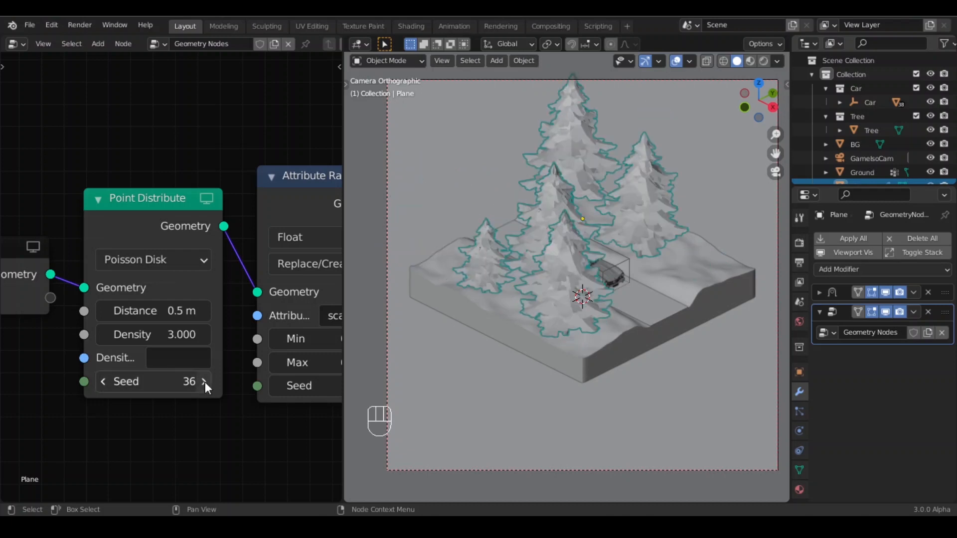
{"action": "left_click", "coordinate": [204, 382]}
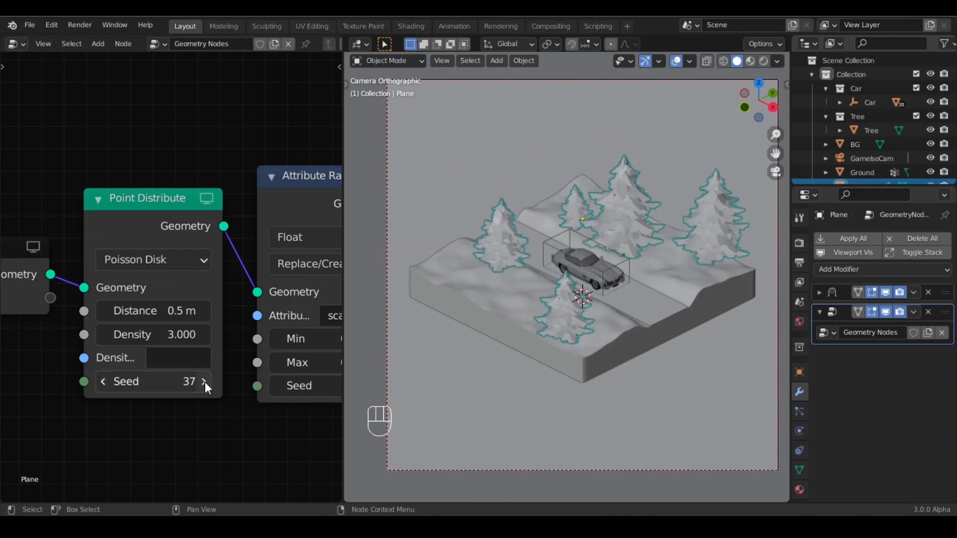
- Select the Ground object and return to the camera view
{"action": "left_click", "coordinate": [669, 376]}
{"action": "scroll", "coordinate": [581, 304], "scroll_direction": "up", "scroll_amount": 2}
{"action": "scroll", "coordinate": [635, 333], "scroll_direction": "down", "scroll_amount": 1}
{"action": "scroll", "coordinate": [636, 333], "scroll_direction": "up", "scroll_amount": 3}
{"action": "scroll", "coordinate": [659, 338], "scroll_direction": "down", "scroll_amount": 3}
{"action": "middle_click_drag", "start_coordinate": [636, 342], "coordinate": [473, 374], "text": "shift"}
{"action": "scroll", "coordinate": [591, 358], "scroll_direction": "down", "scroll_amount": 2}
{"action": "scroll", "coordinate": [620, 352], "scroll_direction": "up", "scroll_amount": 3}
{"action": "scroll", "coordinate": [626, 360], "scroll_direction": "up", "scroll_amount": 4}
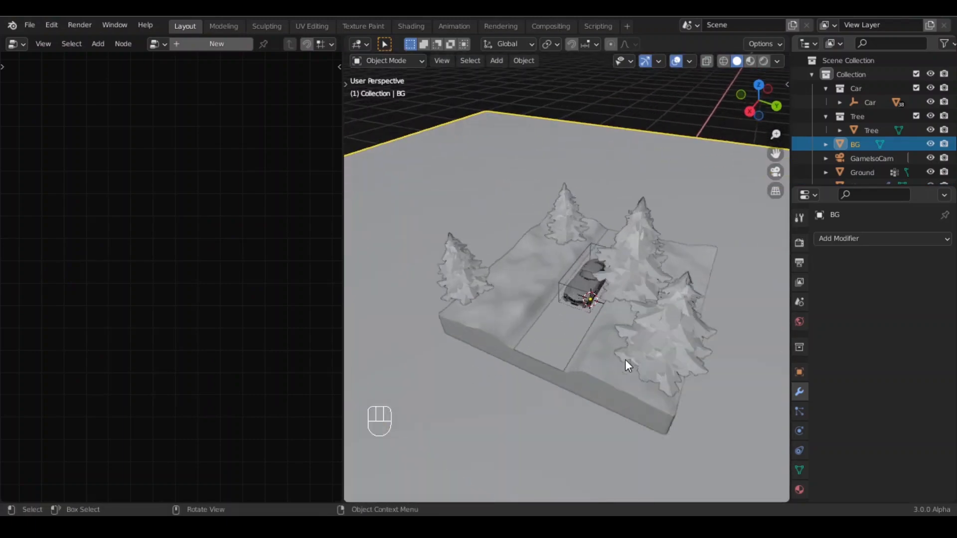
{"action": "middle_click_drag", "start_coordinate": [625, 360], "coordinate": [557, 368]}
{"action": "scroll", "coordinate": [519, 364], "scroll_direction": "up", "scroll_amount": 2}
{"action": "scroll", "coordinate": [507, 356], "scroll_direction": "down", "scroll_amount": 2}
{"action": "scroll", "coordinate": [558, 367], "scroll_direction": "down", "scroll_amount": 4}
{"action": "left_click", "coordinate": [557, 367]}
{"action": "key", "text": "KP_0"}
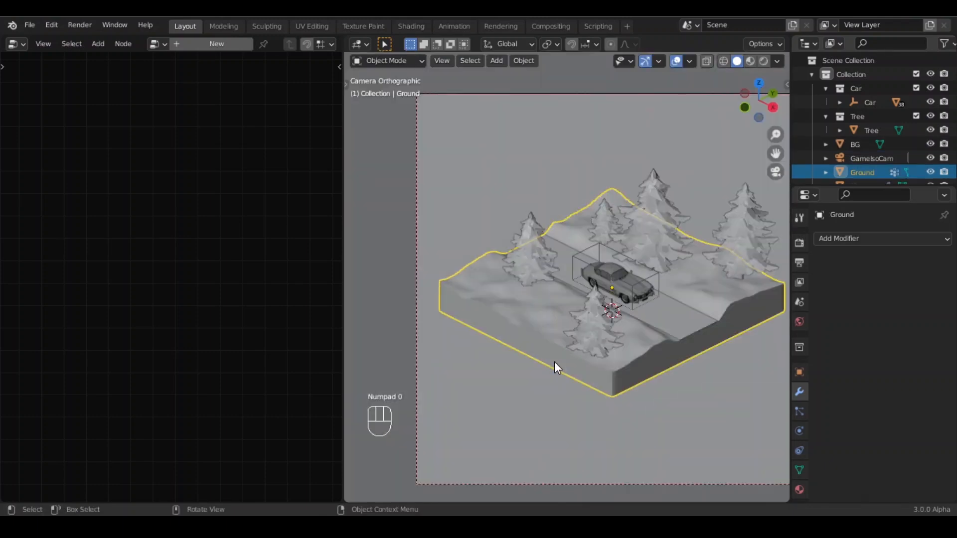
{"action": "scroll", "coordinate": [589, 337], "scroll_direction": "down", "scroll_amount": 3}
{"action": "scroll", "coordinate": [633, 328], "scroll_direction": "up", "scroll_amount": 3}
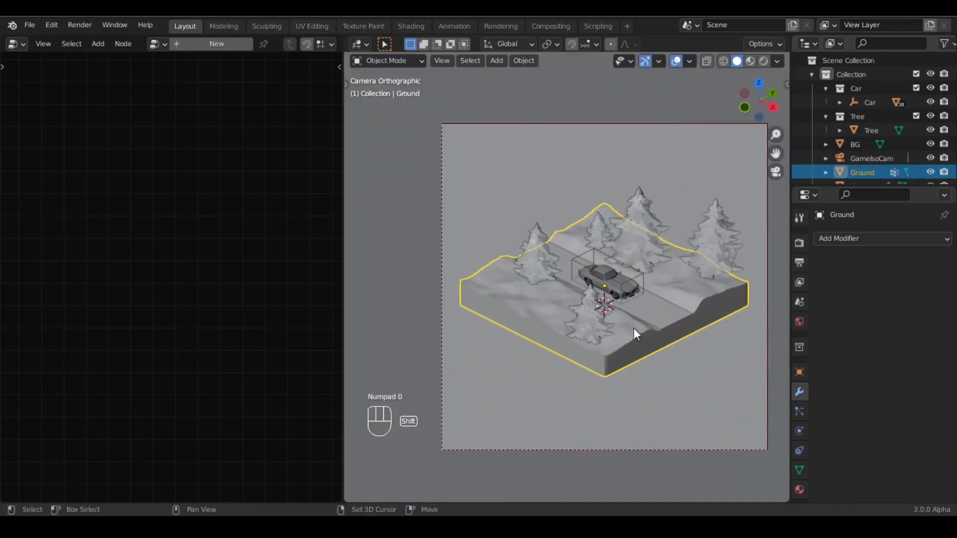
- Switch the node editor to the Shader Editor and the viewport to rendered shading
{"action": "left_click", "coordinate": [19, 43]}
{"action": "left_click", "coordinate": [44, 168]}
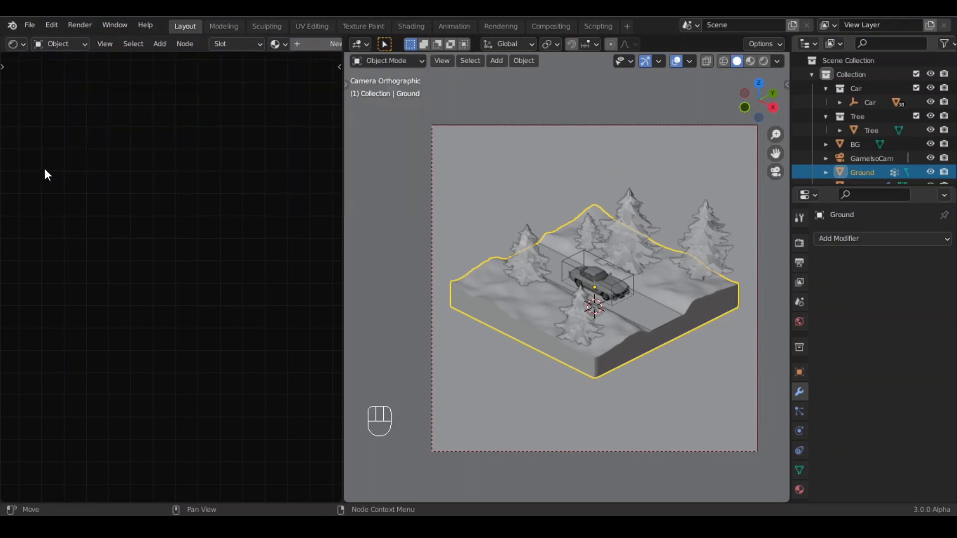
{"action": "left_click", "coordinate": [764, 60]}
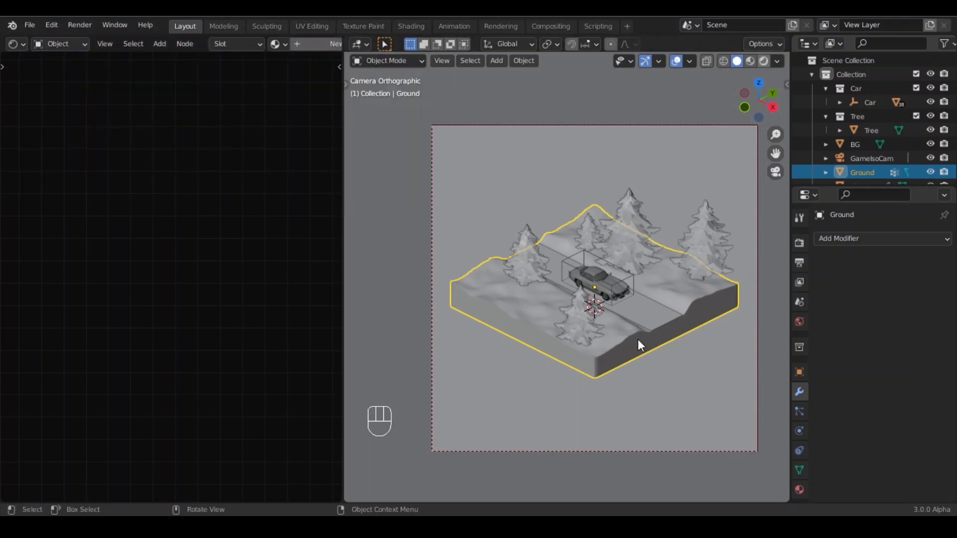
- Set the world background color to a Sky Texture
{"action": "left_click", "coordinate": [799, 322]}
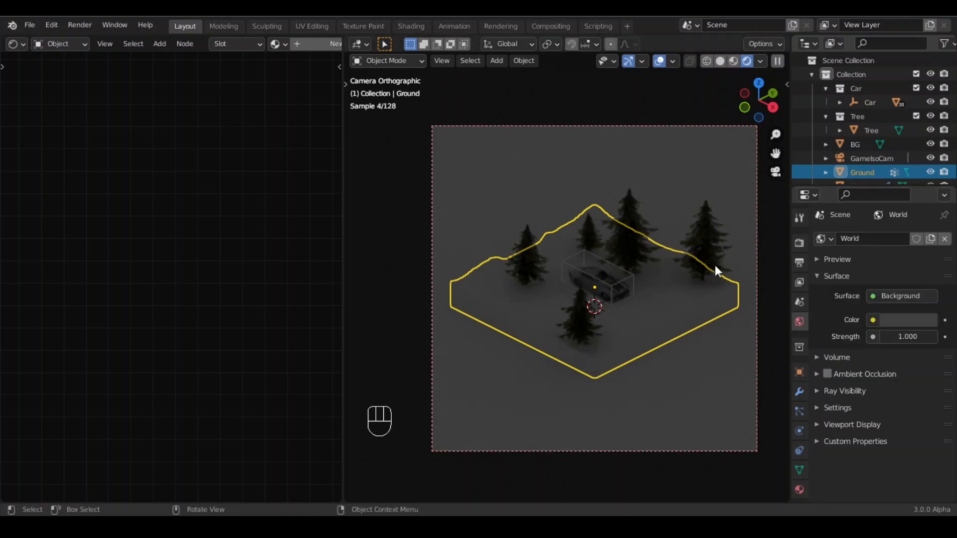
{"action": "left_click", "coordinate": [874, 319]}
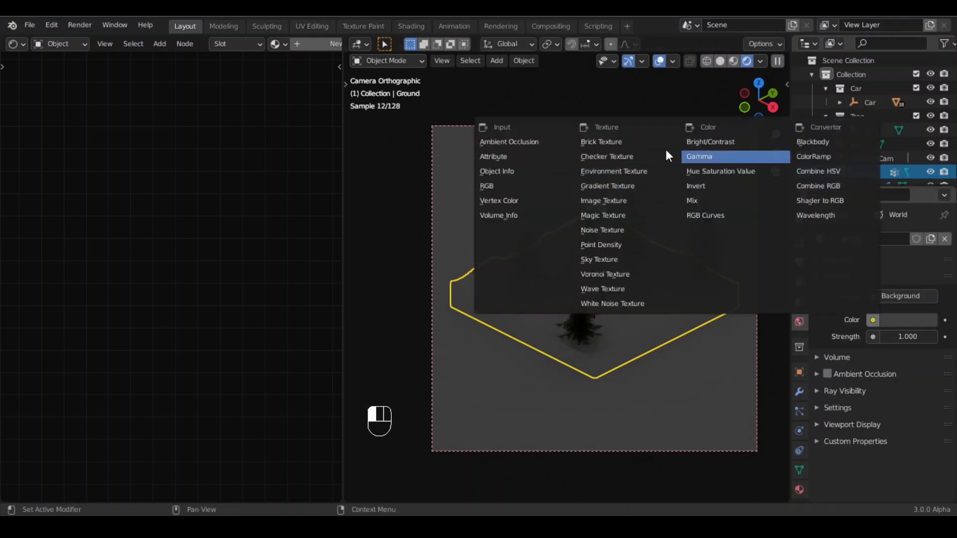
{"action": "left_click", "coordinate": [608, 261]}
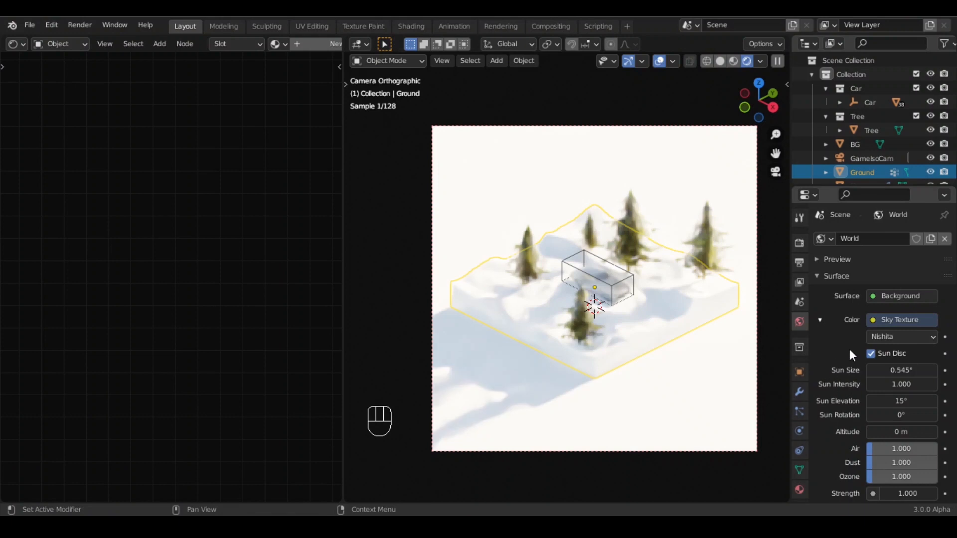
- Set the sky's sun elevation to 3° and its sun rotation to 15°
{"action": "scroll", "coordinate": [842, 350], "scroll_direction": "down", "scroll_amount": 5}
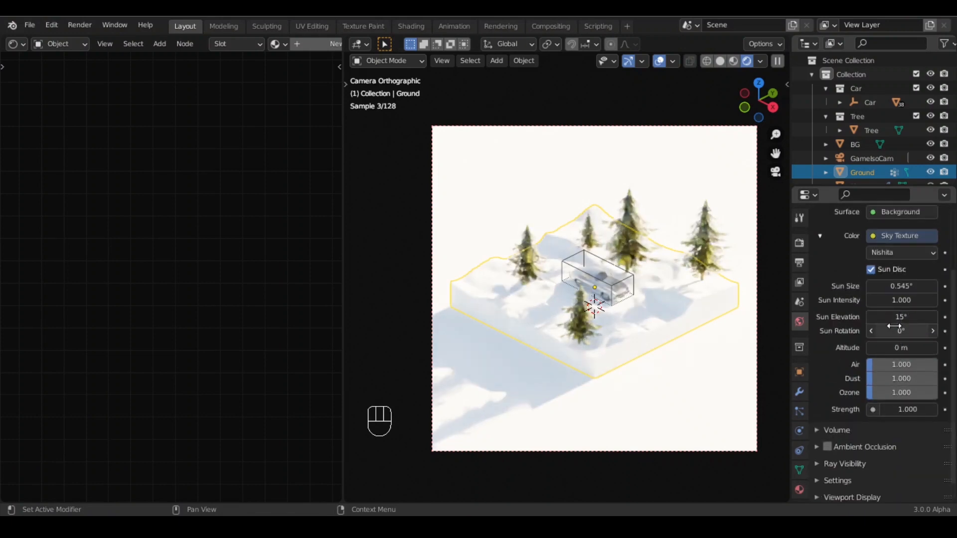
{"action": "left_click", "coordinate": [904, 315]}
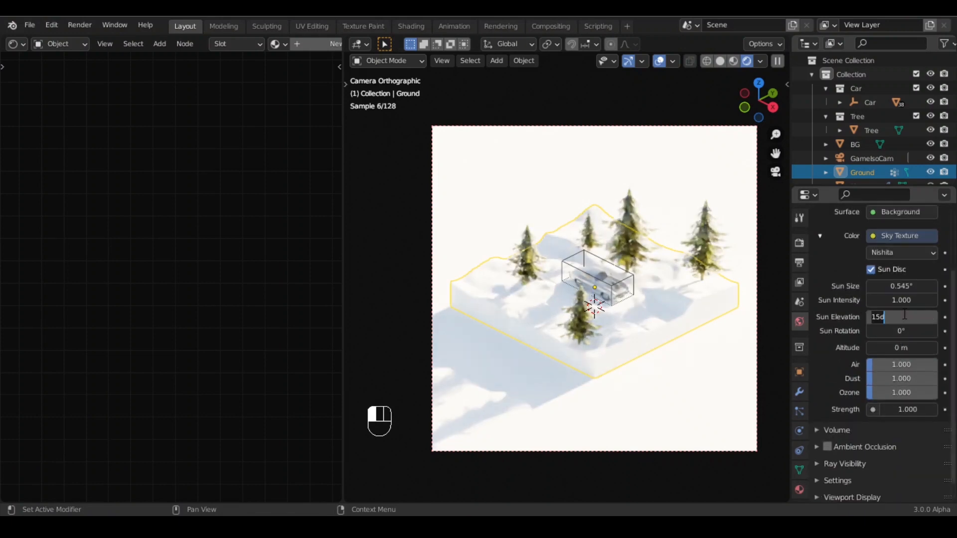
{"action": "type", "text": "3"}
{"action": "key", "text": "Return"}
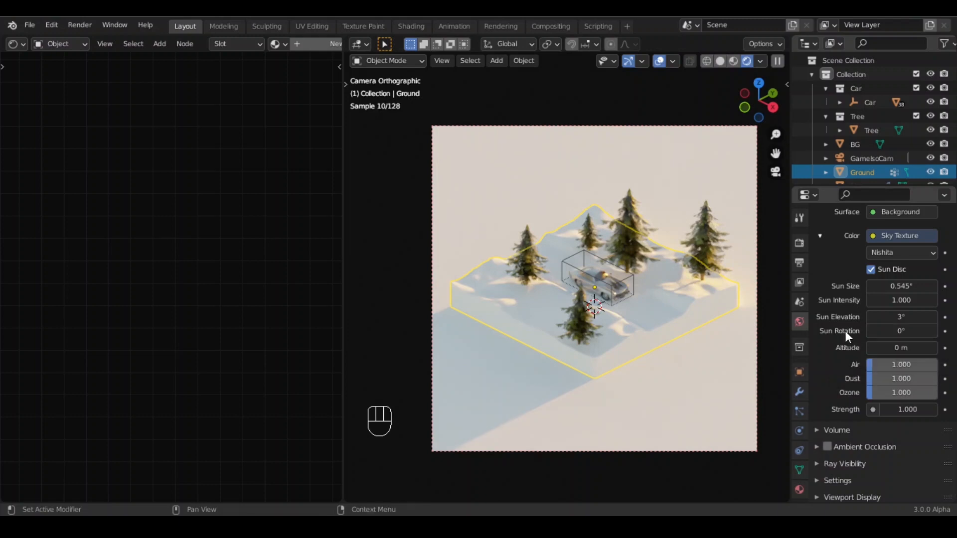
{"action": "left_click", "coordinate": [909, 332]}
{"action": "type", "text": "15"}
{"action": "key", "text": "Return"}
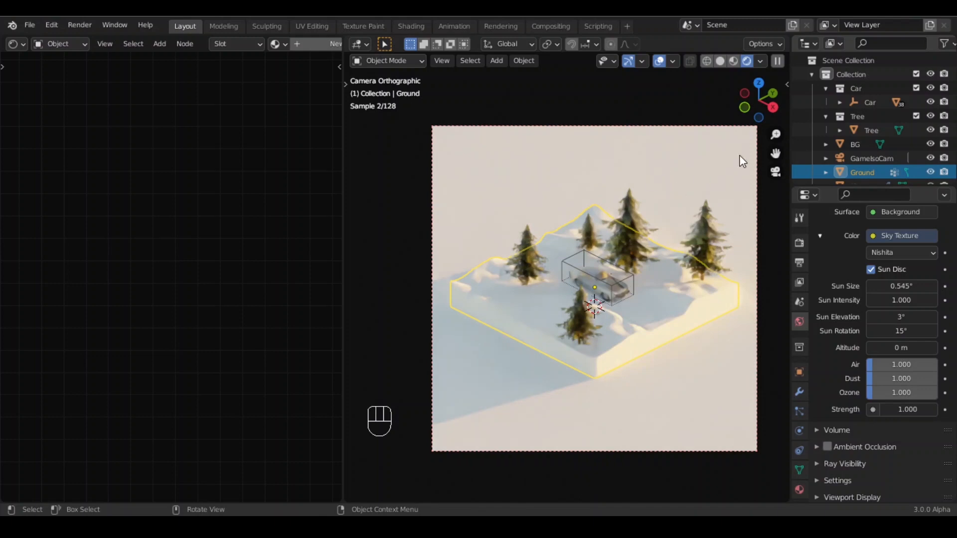
- Hide the car and switch the viewport back to solid shading
{"action": "left_click", "coordinate": [627, 277]}
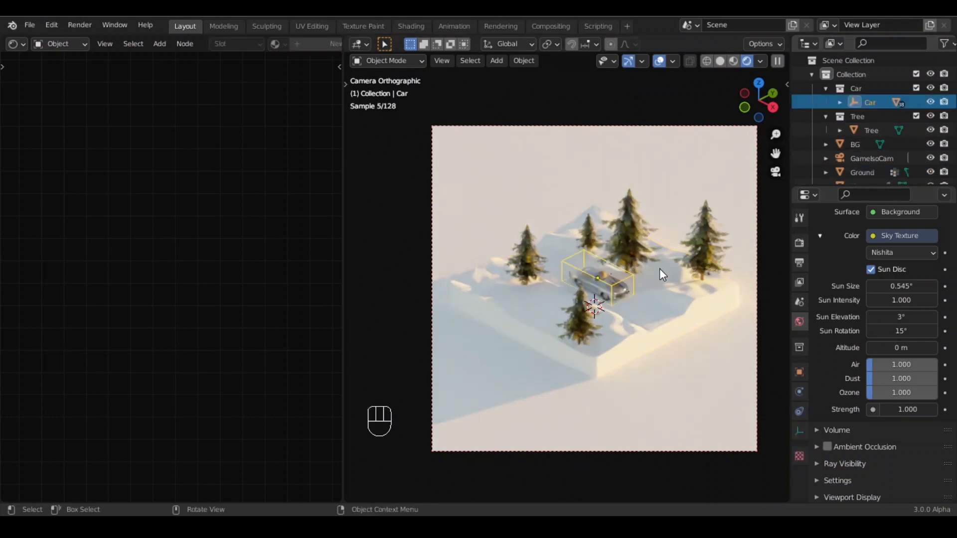
{"action": "key", "text": "h"}
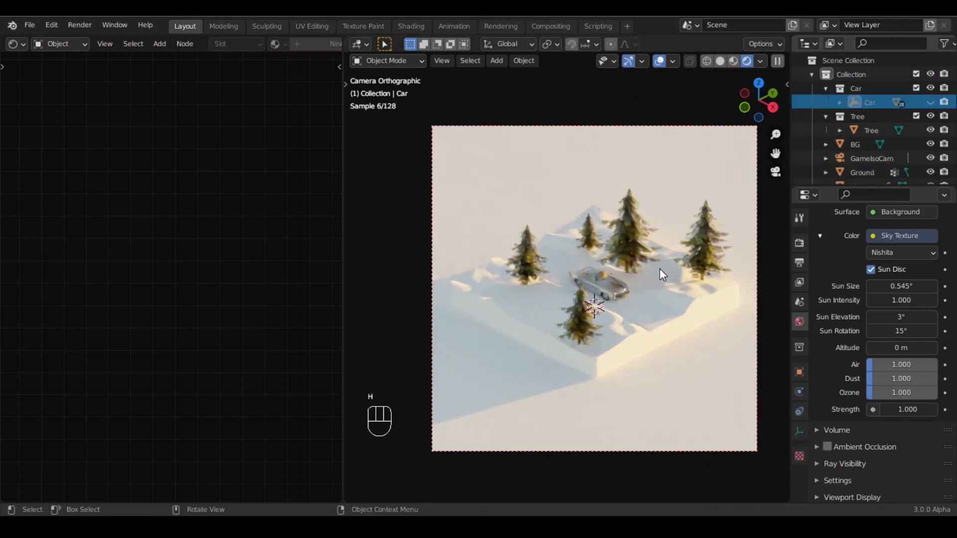
{"action": "left_click", "coordinate": [719, 61]}
- Add a material slot with a new material on the Ground and name it Base
{"action": "left_click", "coordinate": [618, 352]}
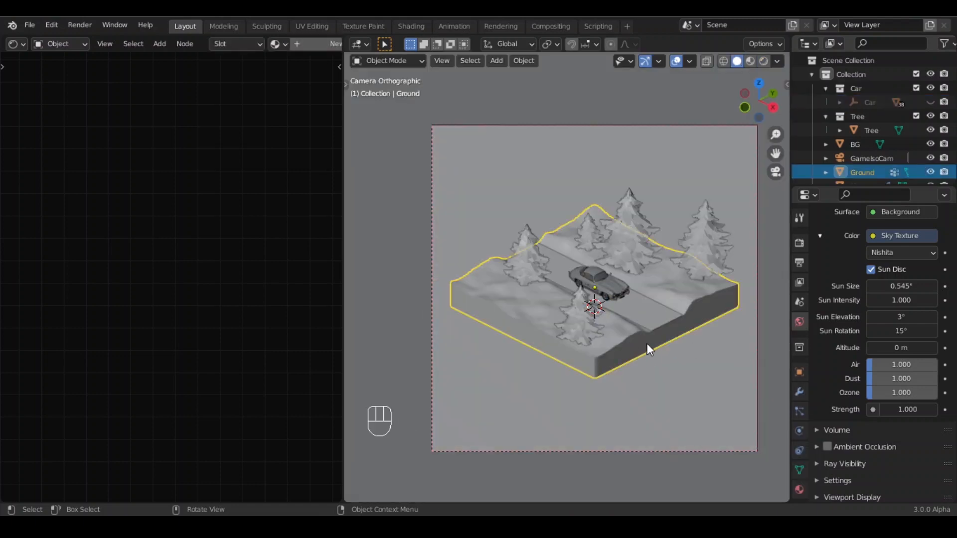
{"action": "middle_click_drag", "start_coordinate": [647, 345], "coordinate": [602, 315]}
{"action": "scroll", "coordinate": [563, 345], "scroll_direction": "up", "scroll_amount": 5}
{"action": "left_click", "coordinate": [799, 489]}
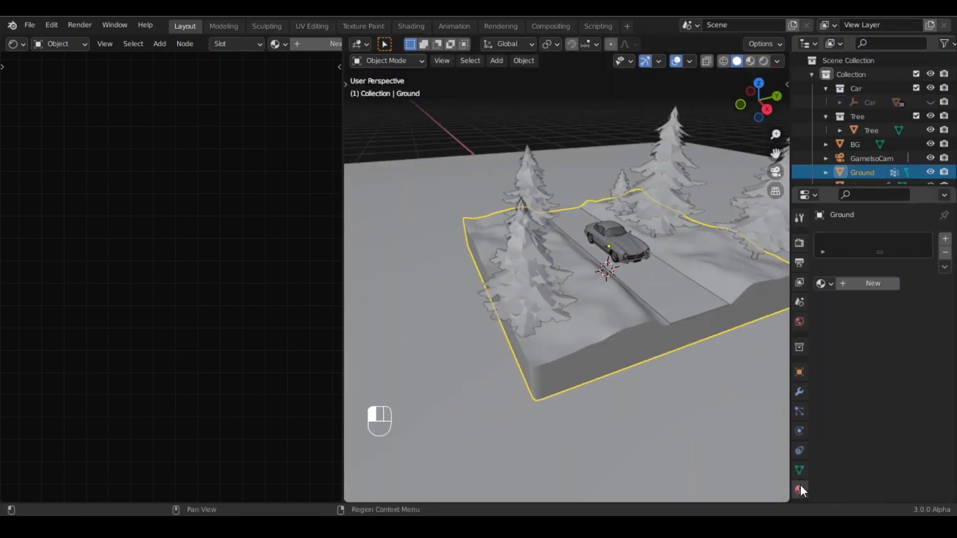
{"action": "left_click", "coordinate": [944, 239]}
{"action": "left_click", "coordinate": [850, 284]}
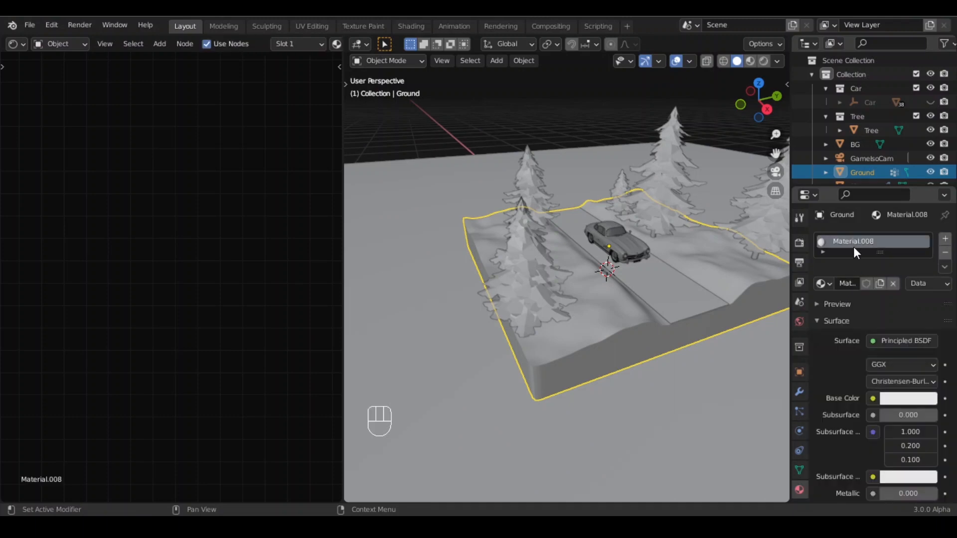
{"action": "type", "text": "Base"}
{"action": "key", "text": "Return"}
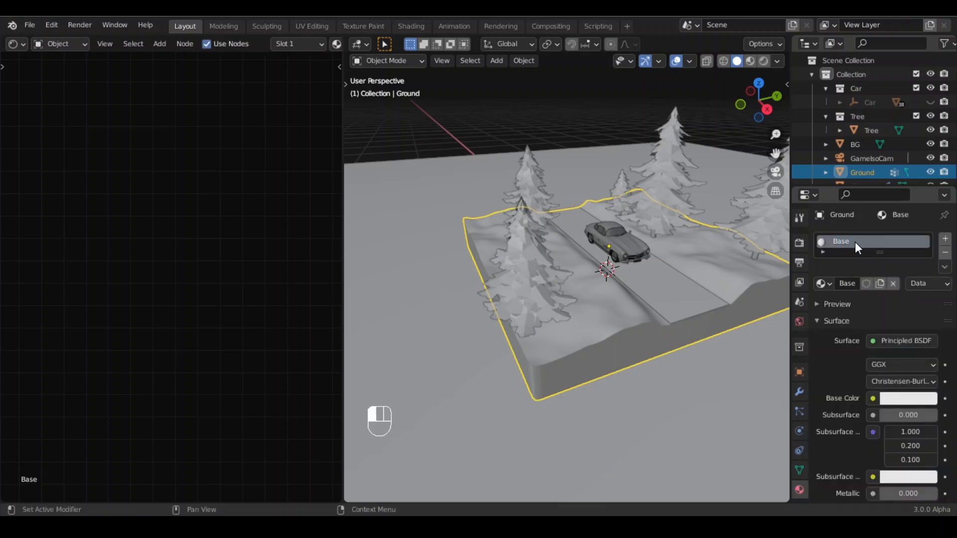
- Add a second material slot with a new material named Soil
{"action": "left_click", "coordinate": [944, 239]}
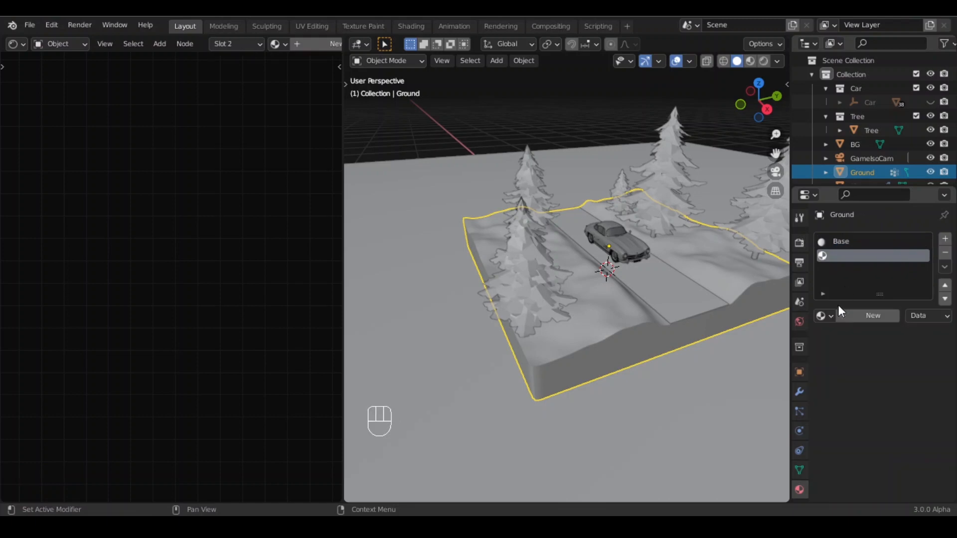
{"action": "left_click", "coordinate": [847, 314]}
{"action": "double_click", "coordinate": [863, 252]}
{"action": "type", "text": "S"}
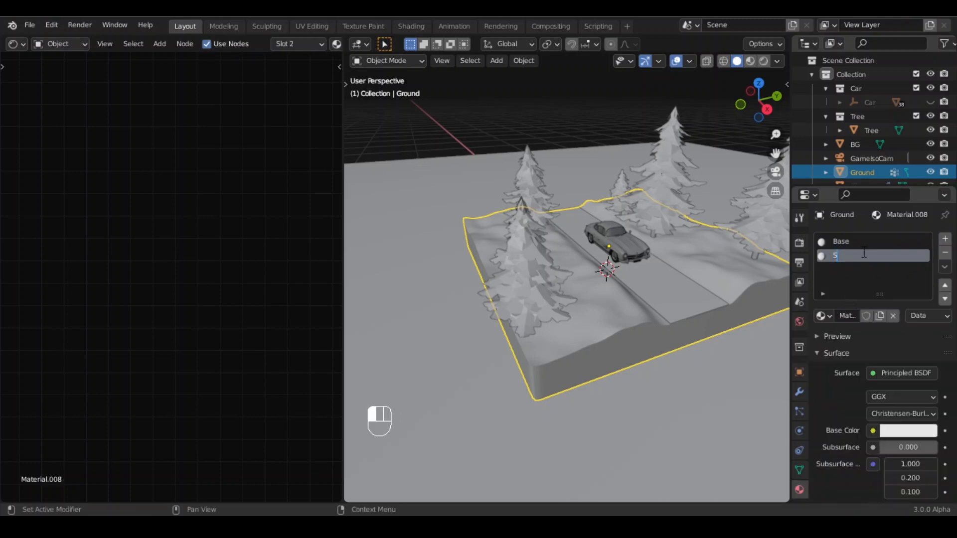
{"action": "type", "text": "oil"}
{"action": "key", "text": "Return"}
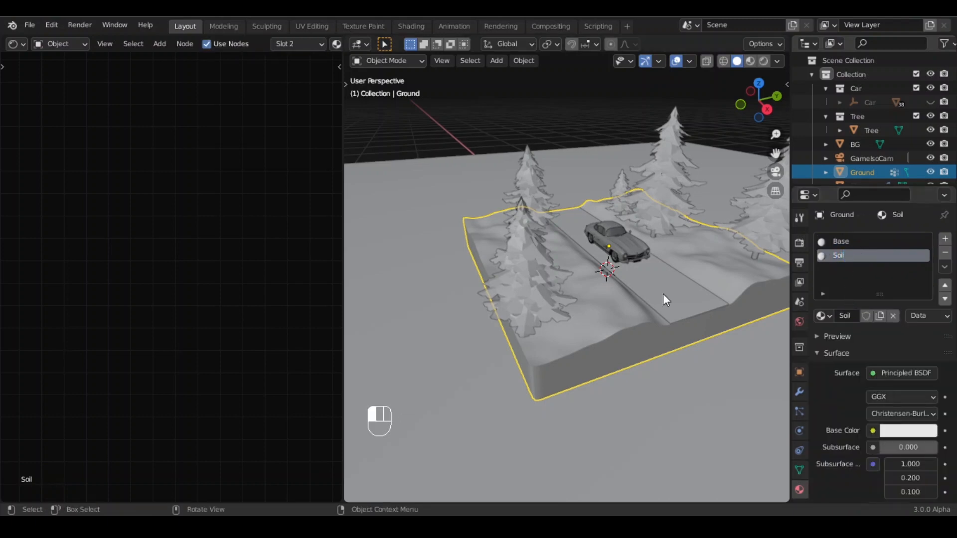
- Enter Edit Mode on the ground in face select mode
{"action": "key", "text": "Tab"}
{"action": "scroll", "coordinate": [543, 372], "scroll_direction": "up", "scroll_amount": 1}
{"action": "key", "text": "3"}
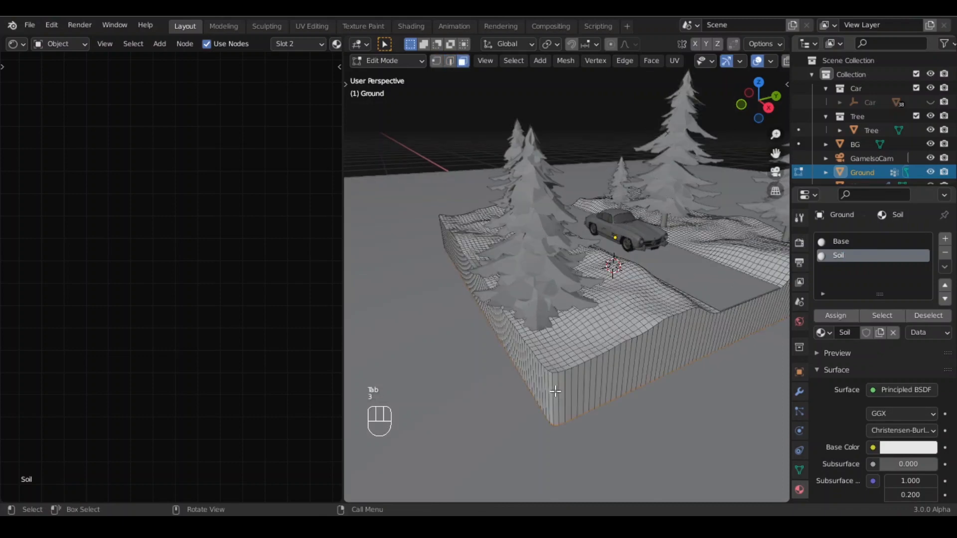
- Select the ground's side faces, assign the Soil material to them, and leave Edit Mode
{"action": "left_click", "coordinate": [555, 394]}
{"action": "left_click", "coordinate": [558, 396], "text": "alt"}
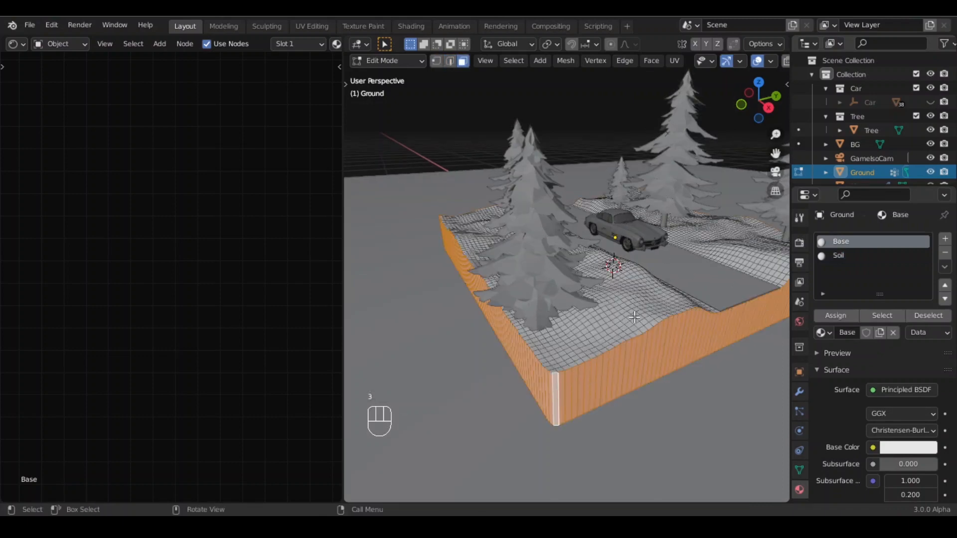
{"action": "middle_click_drag", "start_coordinate": [634, 317], "coordinate": [607, 280]}
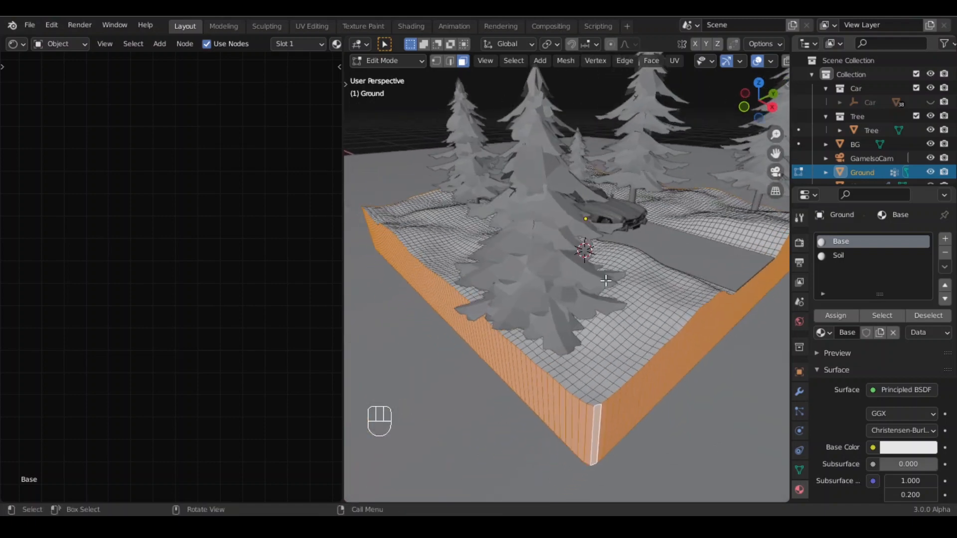
{"action": "left_click", "coordinate": [852, 254]}
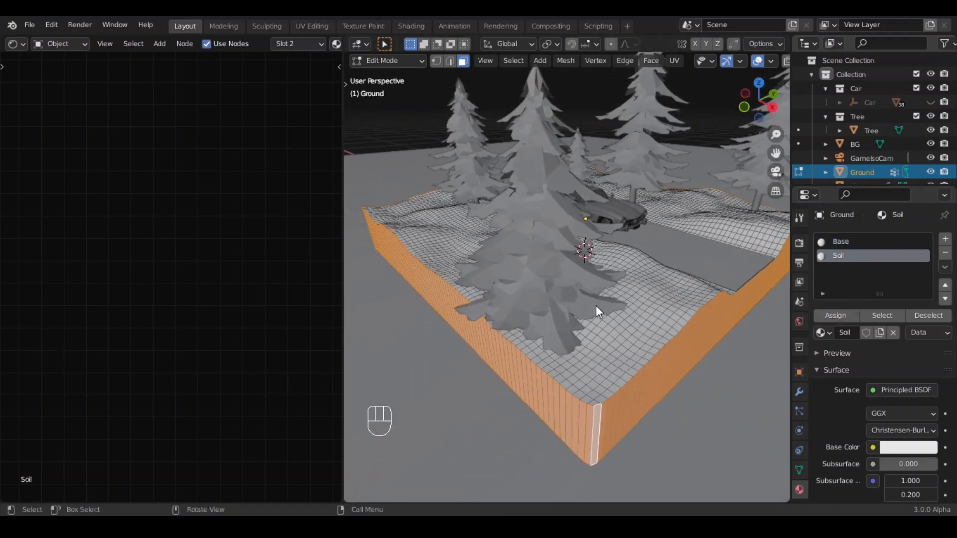
{"action": "key", "text": "Tab"}
- Add a Noise Texture node to the Soil material's node tree
{"action": "middle_click_drag", "start_coordinate": [199, 161], "coordinate": [2, 244]}
{"action": "middle_click_drag", "start_coordinate": [105, 175], "coordinate": [165, 196]}
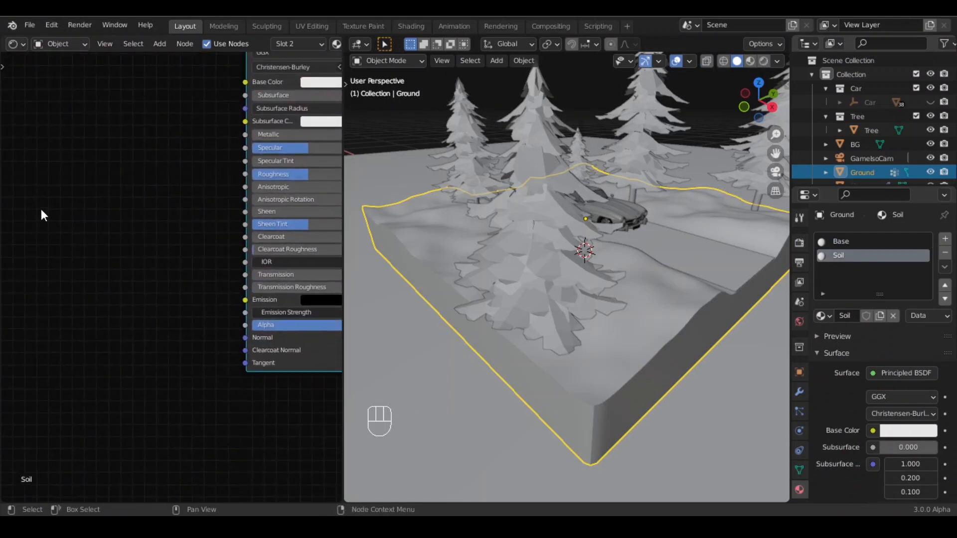
{"action": "middle_click_drag", "start_coordinate": [41, 210], "coordinate": [81, 140]}
{"action": "key", "text": "shift+a"}
{"action": "left_click", "coordinate": [81, 140]}
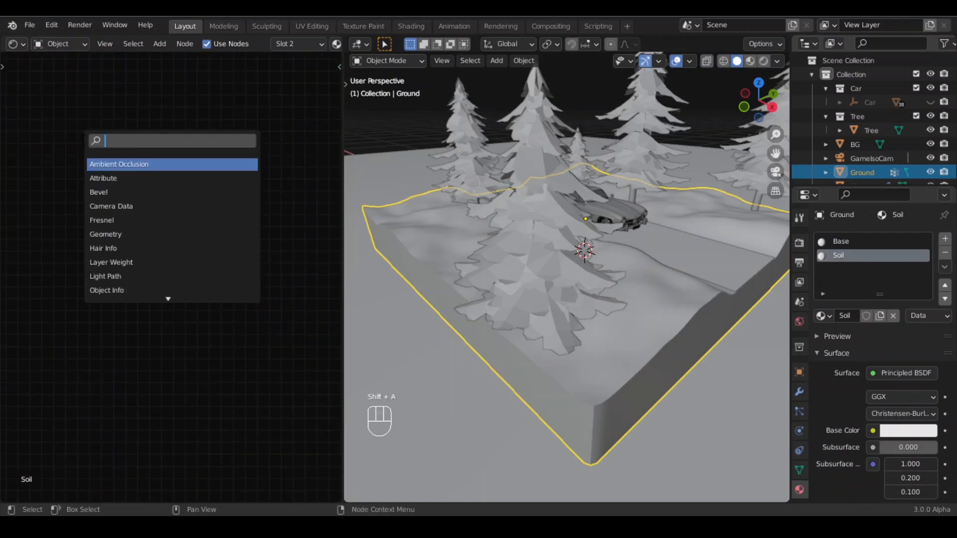
{"action": "type", "text": "noise"}
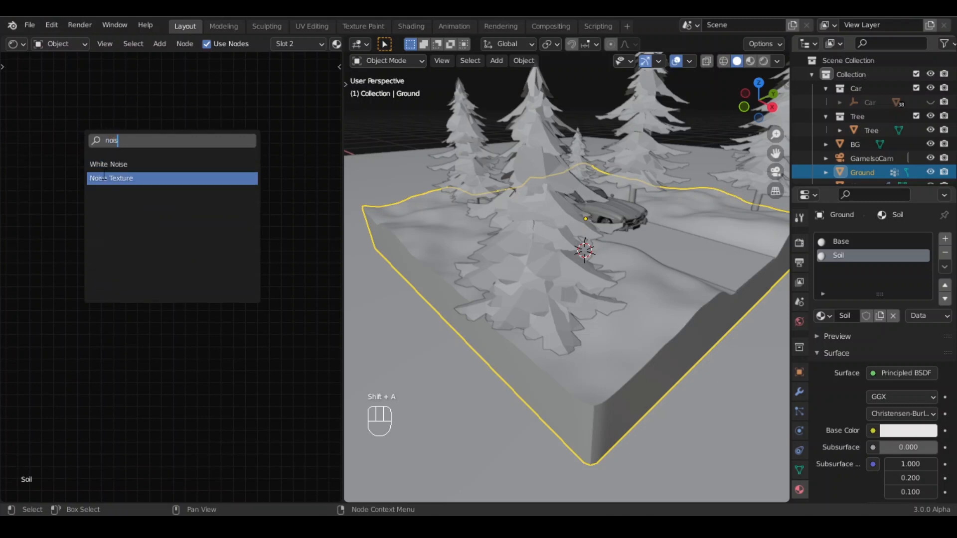
{"action": "left_click", "coordinate": [100, 180]}
{"action": "left_click", "coordinate": [99, 174]}
- Add a Musgrave Texture node and mix it with the Noise Texture through a Mix node
{"action": "key", "text": "shift+a"}
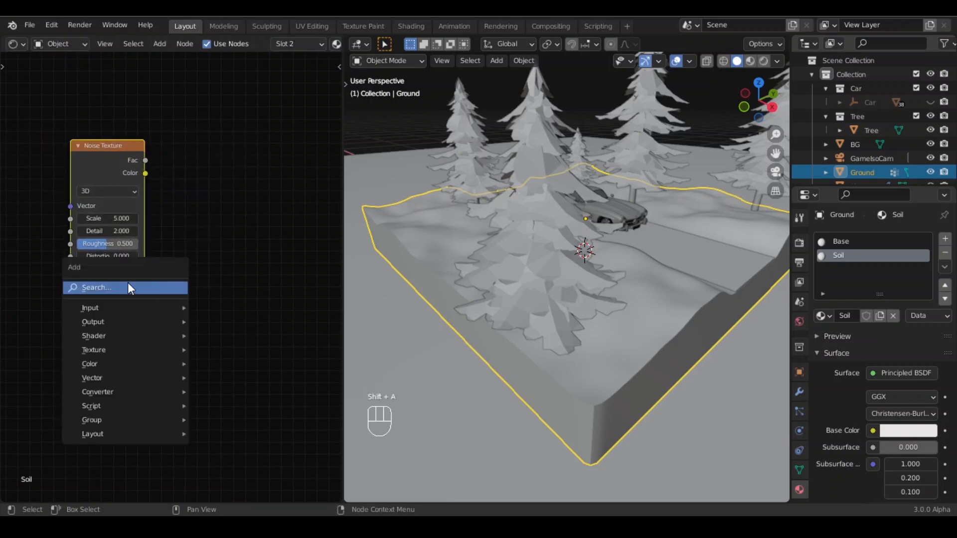
{"action": "left_click", "coordinate": [127, 282]}
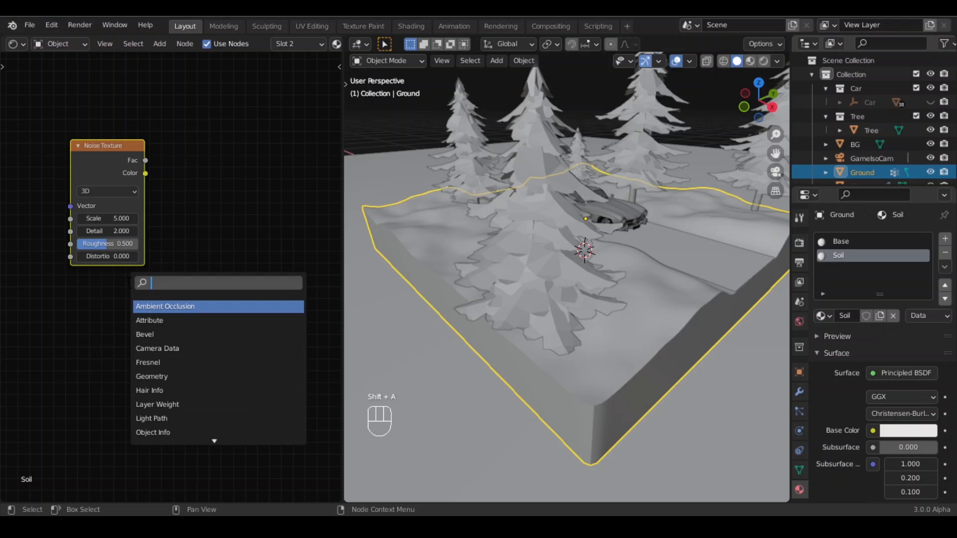
{"action": "type", "text": "mus"}
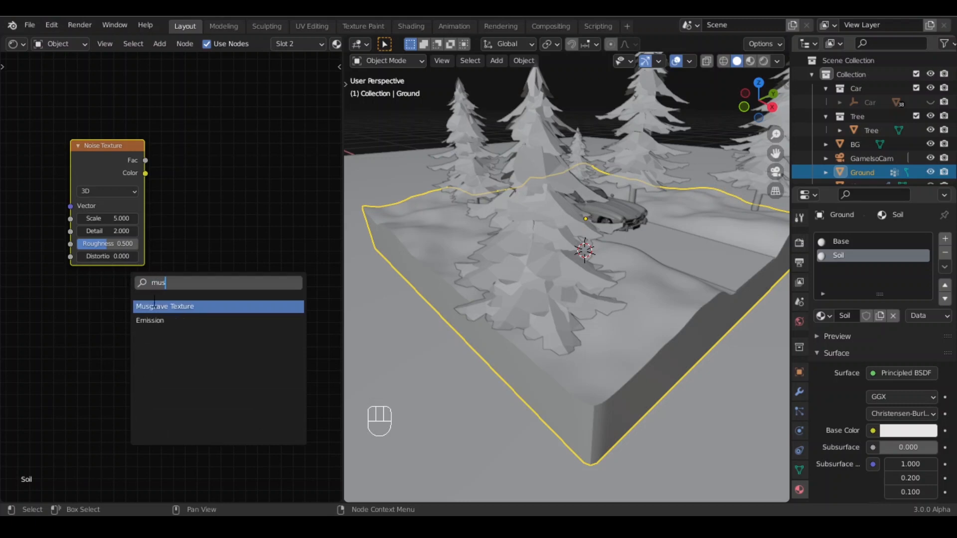
{"action": "left_click", "coordinate": [154, 303]}
{"action": "left_click", "coordinate": [100, 292]}
{"action": "right_click_drag", "start_coordinate": [100, 292], "coordinate": [120, 244], "text": "ctrl+shift"}
{"action": "middle_click_drag", "start_coordinate": [249, 277], "coordinate": [134, 302]}
{"action": "scroll", "coordinate": [133, 302], "scroll_direction": "down", "scroll_amount": 1}
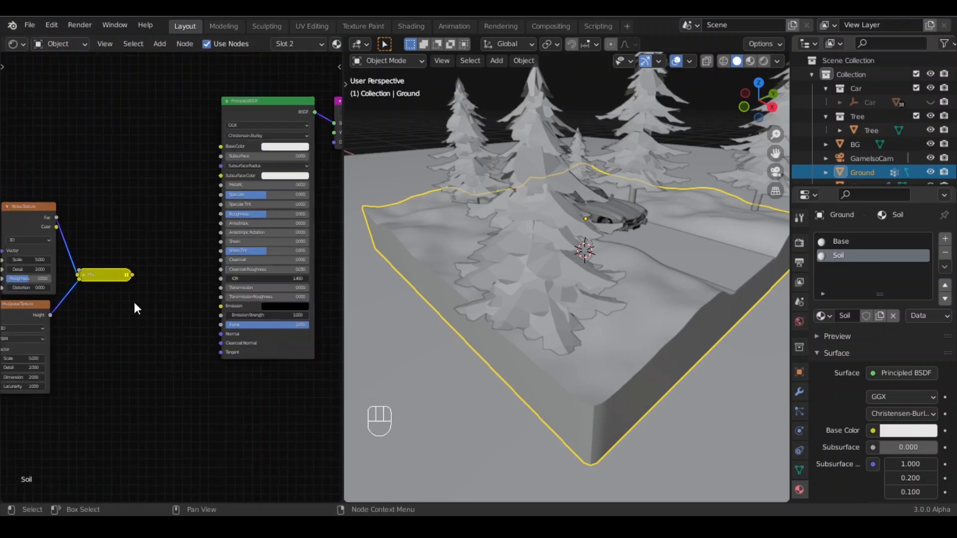
- Add a Bump node fed by the Mix output and connect it to the Principled BSDF Normal input
{"action": "key", "text": "shift+a"}
{"action": "left_click", "coordinate": [138, 321]}
{"action": "type", "text": "bump"}
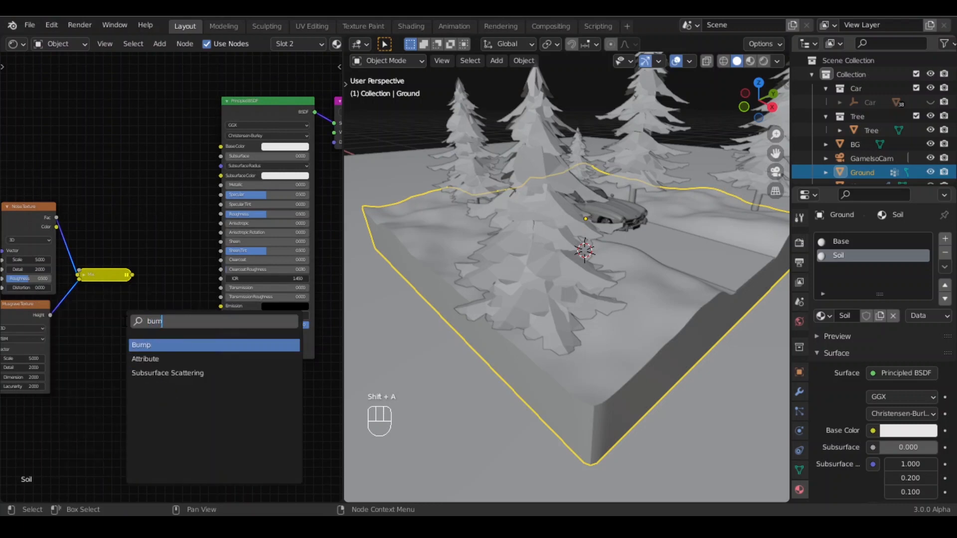
{"action": "left_click", "coordinate": [165, 345]}
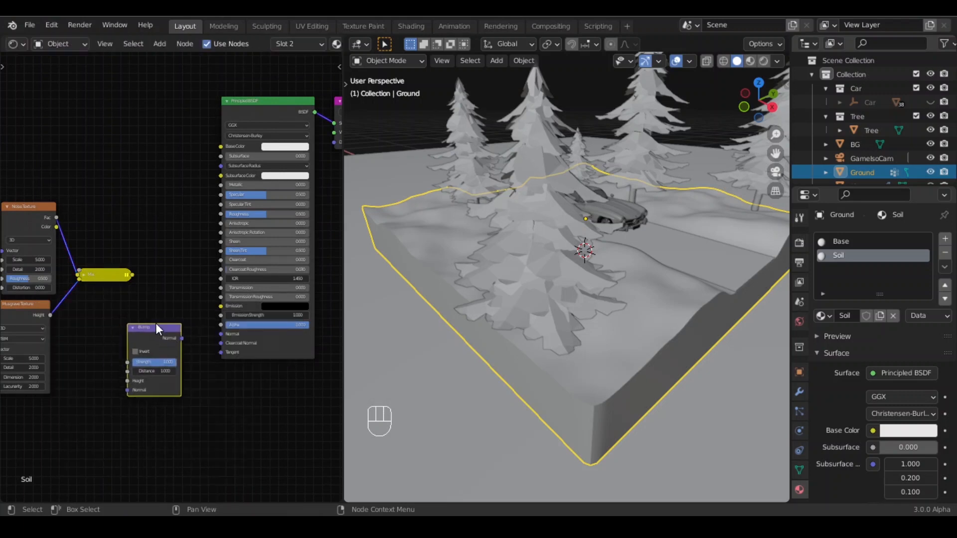
{"action": "left_click_drag", "start_coordinate": [133, 275], "coordinate": [127, 381]}
{"action": "left_click_drag", "start_coordinate": [186, 339], "coordinate": [220, 333]}
{"action": "scroll", "coordinate": [183, 235], "scroll_direction": "right", "scroll_amount": 3, "text": "ctrl"}
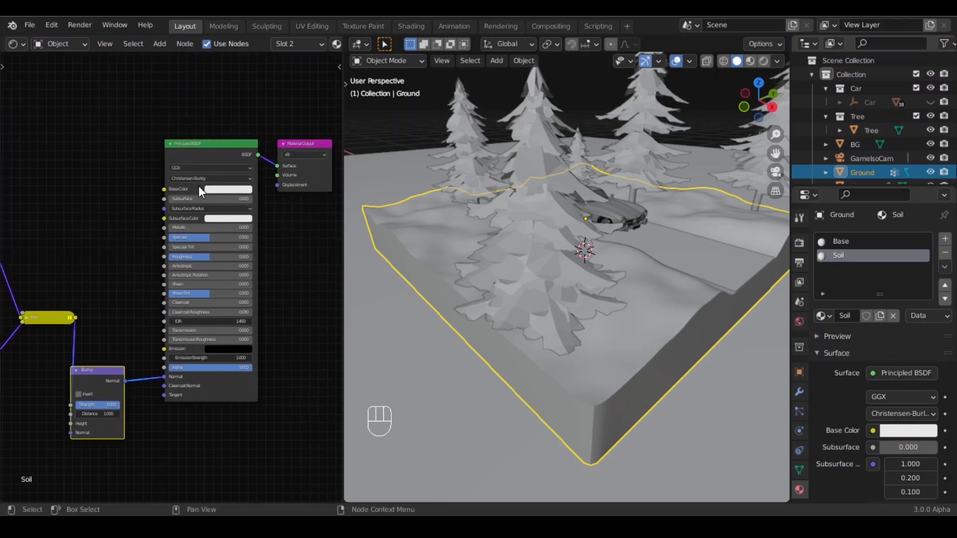
- Set the Principled BSDF base color to a dark brown (H 0.049, S 0.763, V 0.019)
{"action": "left_click", "coordinate": [231, 189]}
{"action": "mouse_move", "coordinate": [282, 95]}
{"action": "left_mouse_down"}
{"action": "mouse_move", "coordinate": [279, 124]}
{"action": "mouse_move", "coordinate": [233, 119]}
{"action": "left_mouse_up"}
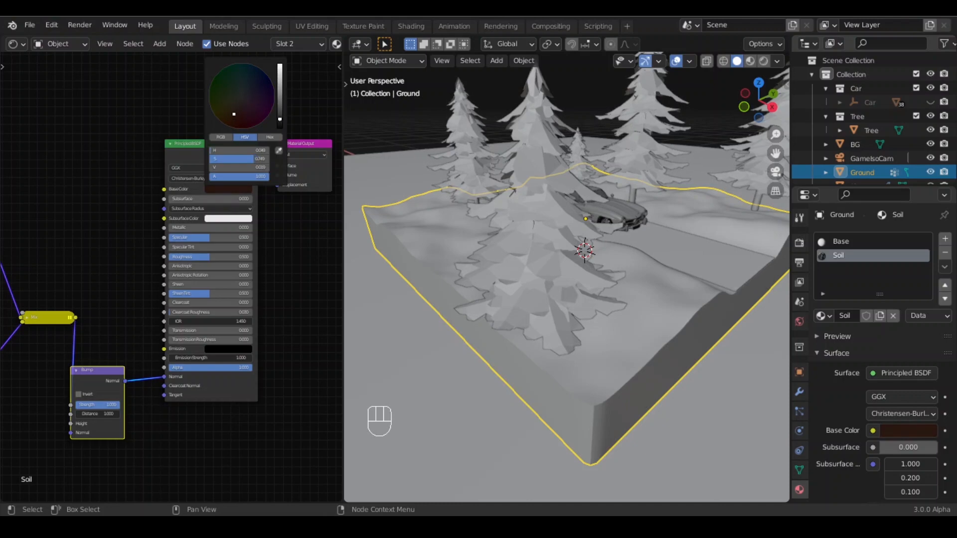
{"action": "scroll", "coordinate": [277, 226], "scroll_direction": "up", "scroll_amount": 3}
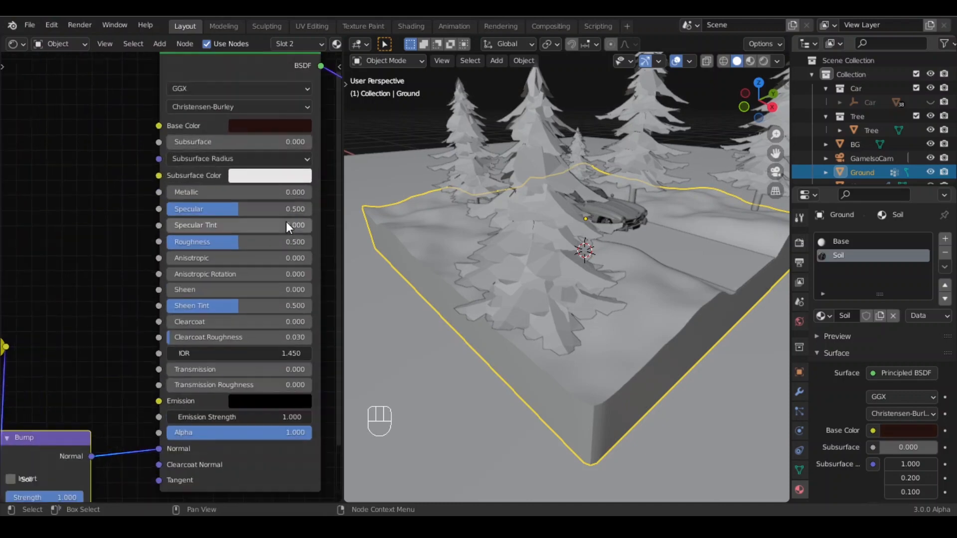
{"action": "middle_click_drag", "start_coordinate": [286, 222], "coordinate": [184, 323]}
{"action": "left_click", "coordinate": [157, 227]}
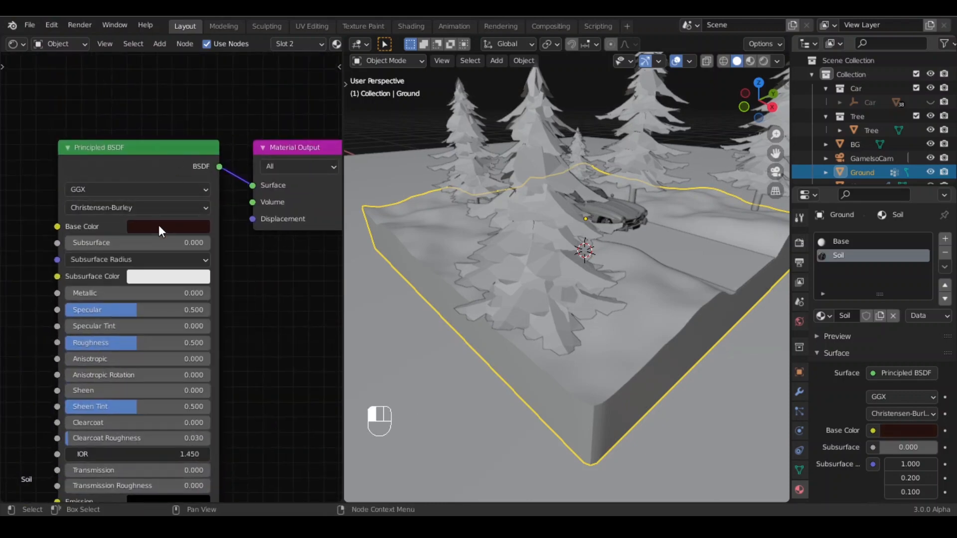
{"action": "left_click", "coordinate": [159, 225]}
{"action": "left_click_drag", "start_coordinate": [173, 332], "coordinate": [176, 326]}
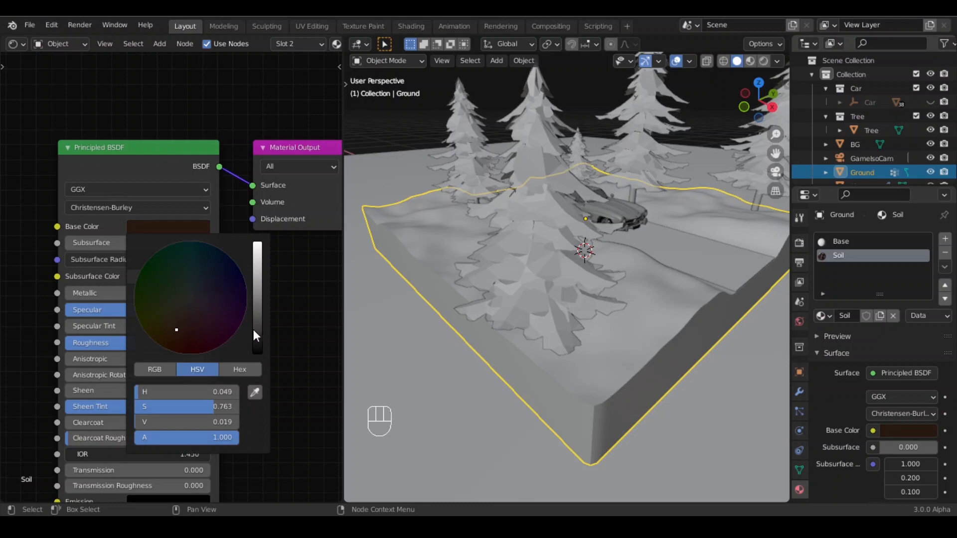
{"action": "scroll", "coordinate": [300, 327], "scroll_direction": "down", "scroll_amount": 2}
- Preview the soil through the camera view with rendered shading
{"action": "key", "text": "KP_0"}
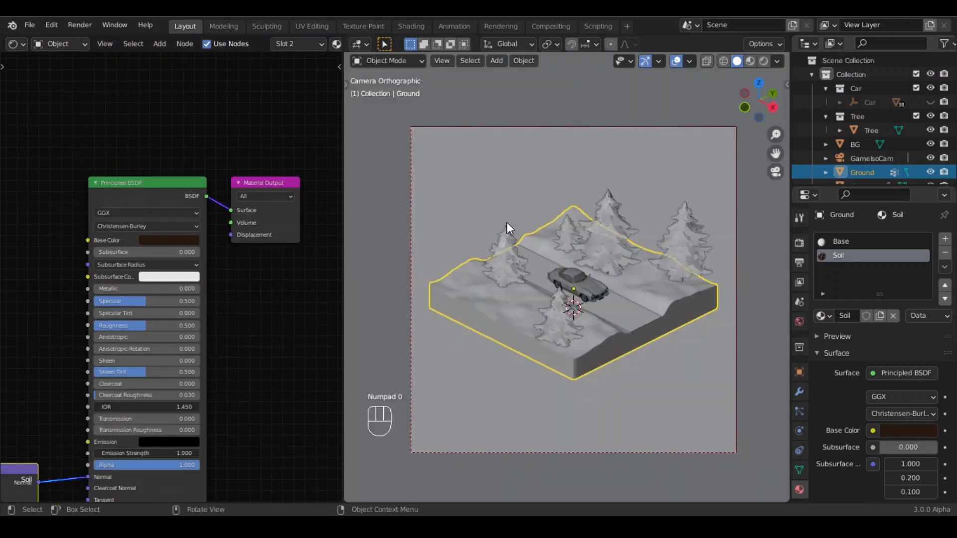
{"action": "left_click", "coordinate": [764, 61]}
{"action": "scroll", "coordinate": [104, 357], "scroll_direction": "down", "scroll_amount": 1}
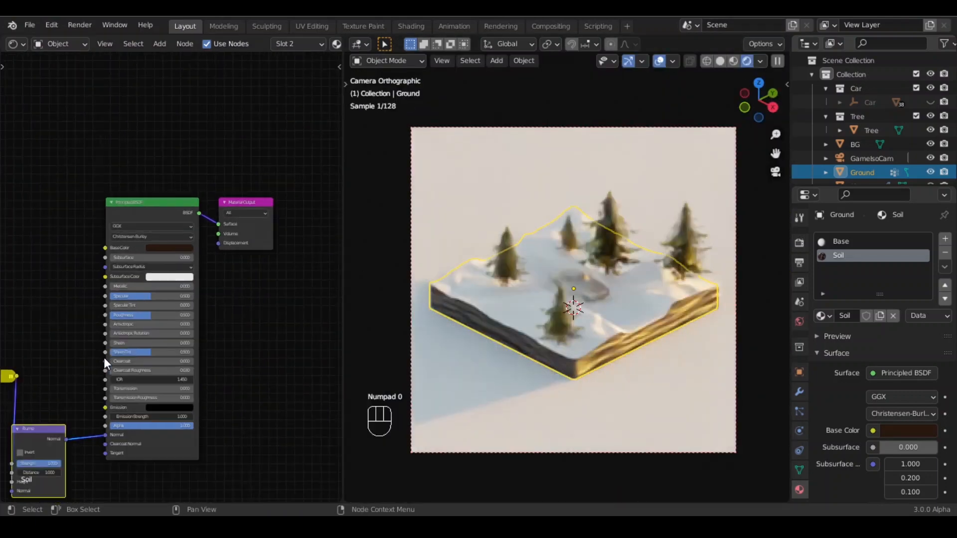
- Add Texture Coordinate and Mapping nodes to the Noise Texture's vector input
{"action": "scroll", "coordinate": [104, 358], "scroll_direction": "down", "scroll_amount": 1}
{"action": "middle_click_drag", "start_coordinate": [104, 357], "coordinate": [227, 237], "text": "shift"}
{"action": "middle_click_drag", "start_coordinate": [22, 283], "coordinate": [186, 315], "text": "shift"}
{"action": "scroll", "coordinate": [170, 309], "scroll_direction": "up", "scroll_amount": 2}
{"action": "mouse_move", "coordinate": [139, 289]}
{"action": "middle_mouse_down", "text": "shift"}
{"action": "mouse_move", "coordinate": [139, 307]}
{"action": "mouse_move", "coordinate": [129, 305]}
{"action": "middle_mouse_up", "text": "shift"}
{"action": "left_click", "coordinate": [268, 210]}
{"action": "key", "text": "ctrl+t"}
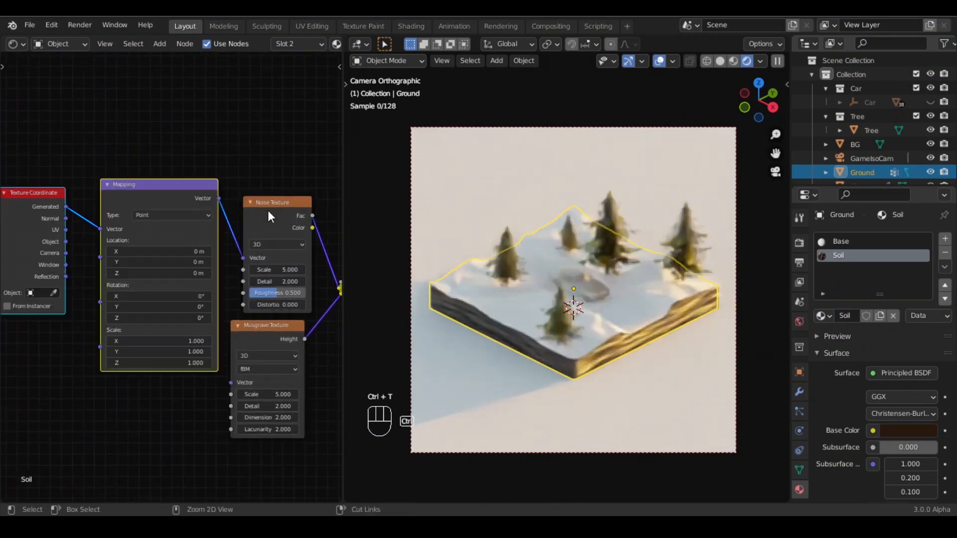
- Connect the Mapping vector output to the Musgrave Texture's Vector input as well
{"action": "left_click_drag", "start_coordinate": [165, 200], "coordinate": [92, 218]}
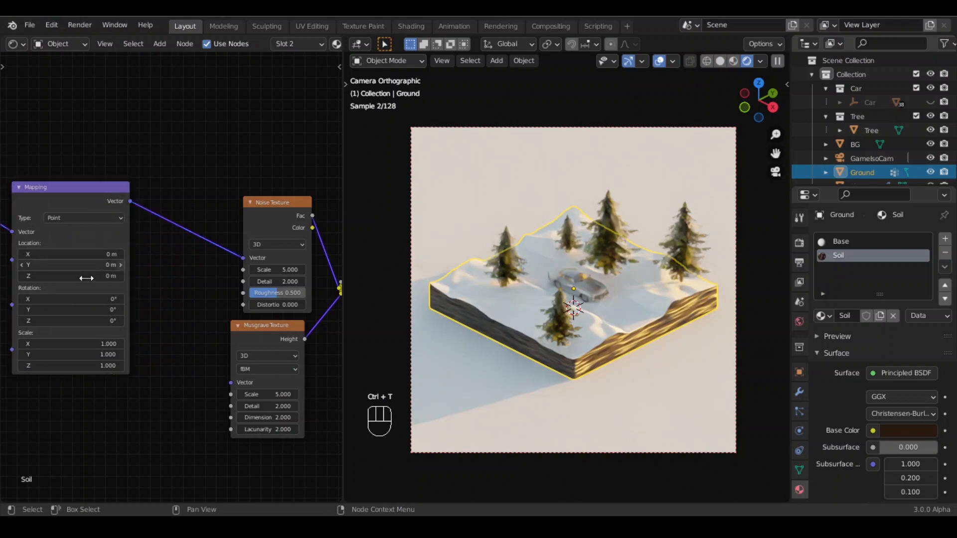
{"action": "middle_click_drag", "start_coordinate": [86, 278], "coordinate": [219, 279]}
{"action": "scroll", "coordinate": [124, 216], "scroll_direction": "up", "scroll_amount": 2}
{"action": "left_click_drag", "start_coordinate": [118, 209], "coordinate": [165, 209]}
{"action": "middle_click_drag", "start_coordinate": [131, 313], "coordinate": [18, 310]}
{"action": "scroll", "coordinate": [214, 308], "scroll_direction": "down", "scroll_amount": 4}
{"action": "middle_click_drag", "start_coordinate": [218, 301], "coordinate": [121, 261]}
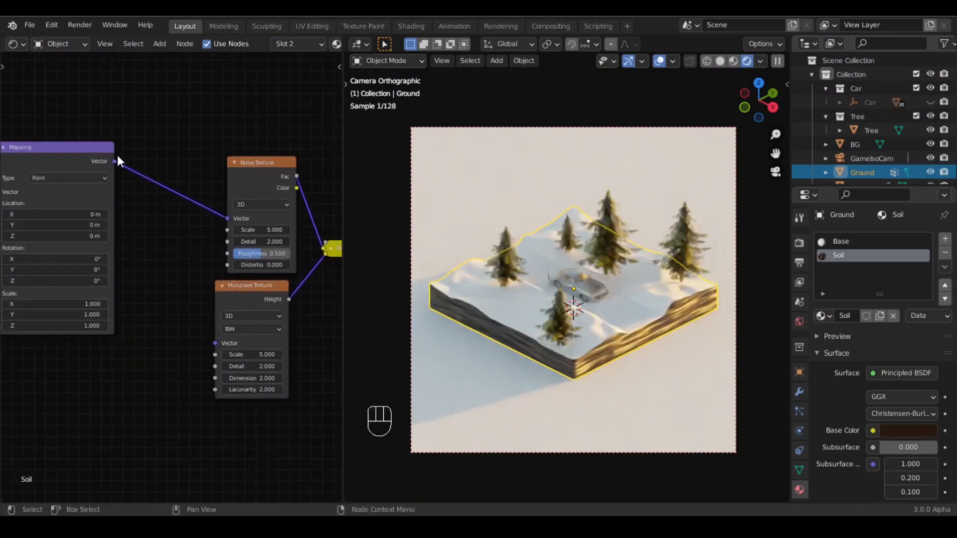
{"action": "left_click_drag", "start_coordinate": [115, 161], "coordinate": [214, 343]}
- Raise the Detail of both the Noise Texture and the Musgrave Texture to 16
{"action": "middle_click_drag", "start_coordinate": [140, 334], "coordinate": [234, 334]}
{"action": "scroll", "coordinate": [227, 341], "scroll_direction": "up", "scroll_amount": 6}
{"action": "left_click_drag", "start_coordinate": [167, 183], "coordinate": [214, 183]}
{"action": "left_click_drag", "start_coordinate": [172, 404], "coordinate": [211, 403]}
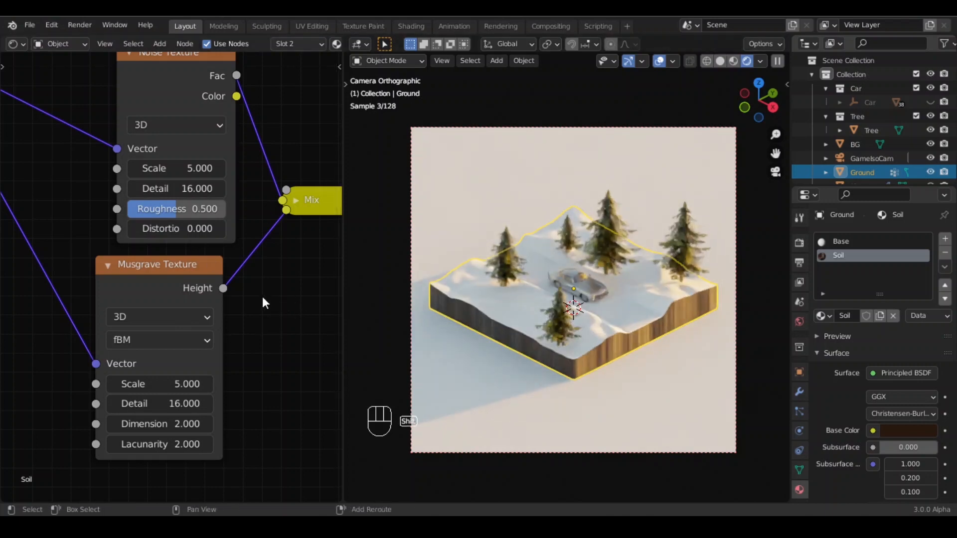
{"action": "middle_click_drag", "start_coordinate": [265, 328], "coordinate": [274, 394]}
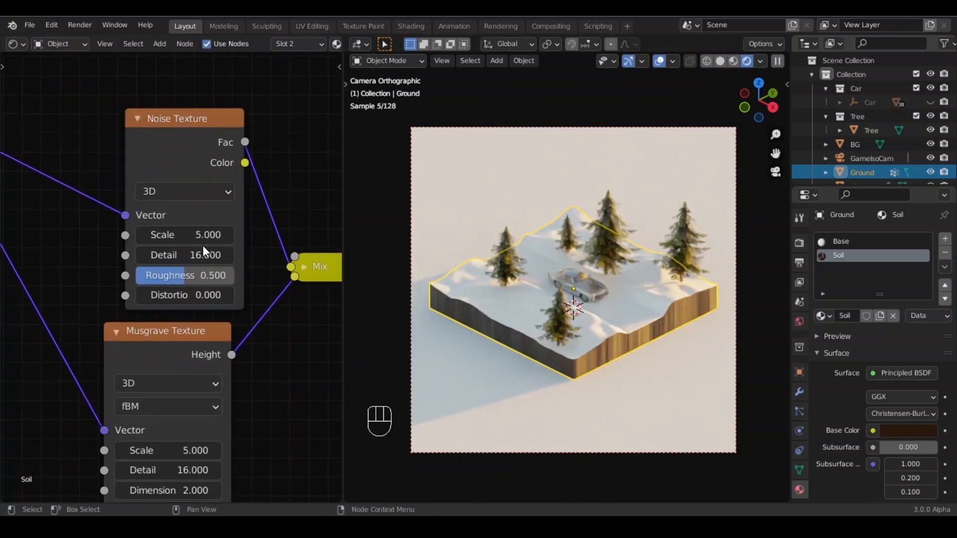
- Set the Noise Texture scale to 10 and the Musgrave Texture scale to 2
{"action": "left_click", "coordinate": [174, 235]}
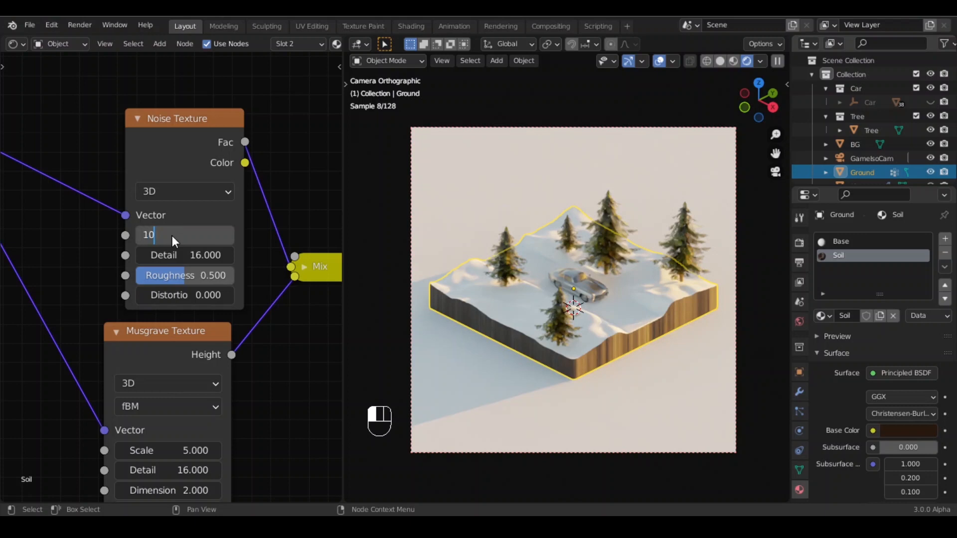
{"action": "key", "text": "Return"}
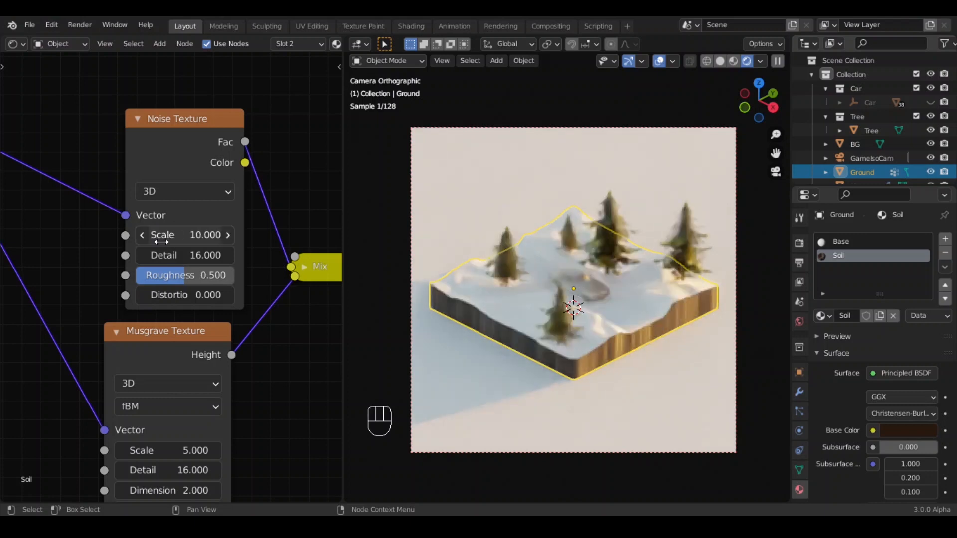
{"action": "left_click", "coordinate": [169, 451]}
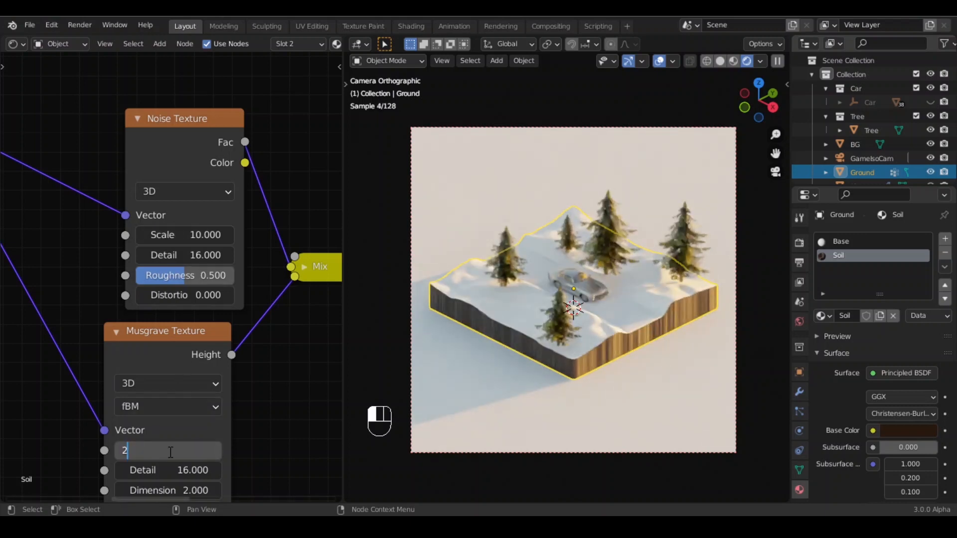
{"action": "key", "text": "Return"}
- Select the whole ground mesh in Edit Mode and unwrap it with Smart UV Project
{"action": "left_click", "coordinate": [720, 61]}
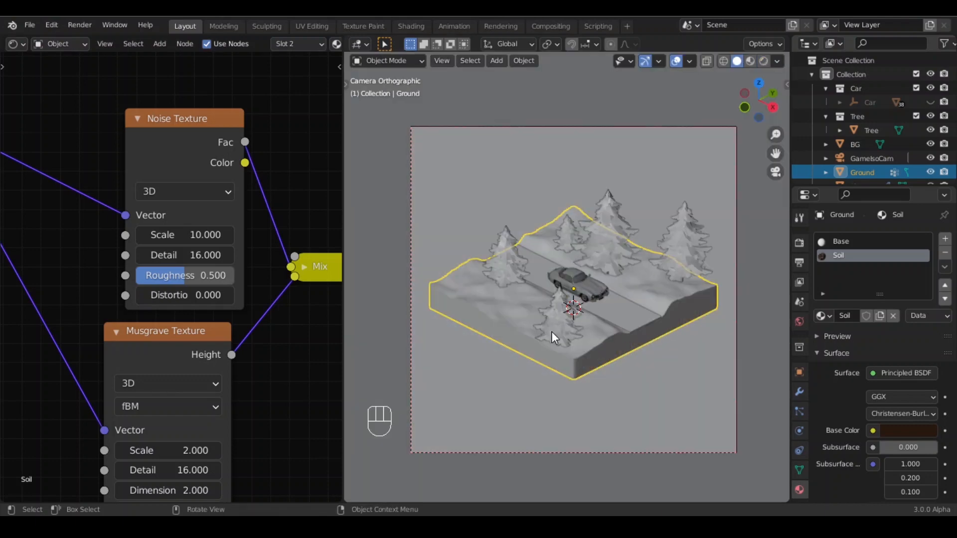
{"action": "middle_click_drag", "start_coordinate": [642, 375], "coordinate": [584, 378]}
{"action": "scroll", "coordinate": [587, 376], "scroll_direction": "up", "scroll_amount": 6}
{"action": "middle_click_drag", "start_coordinate": [529, 346], "coordinate": [538, 292], "text": "shift"}
{"action": "key", "text": "Tab"}
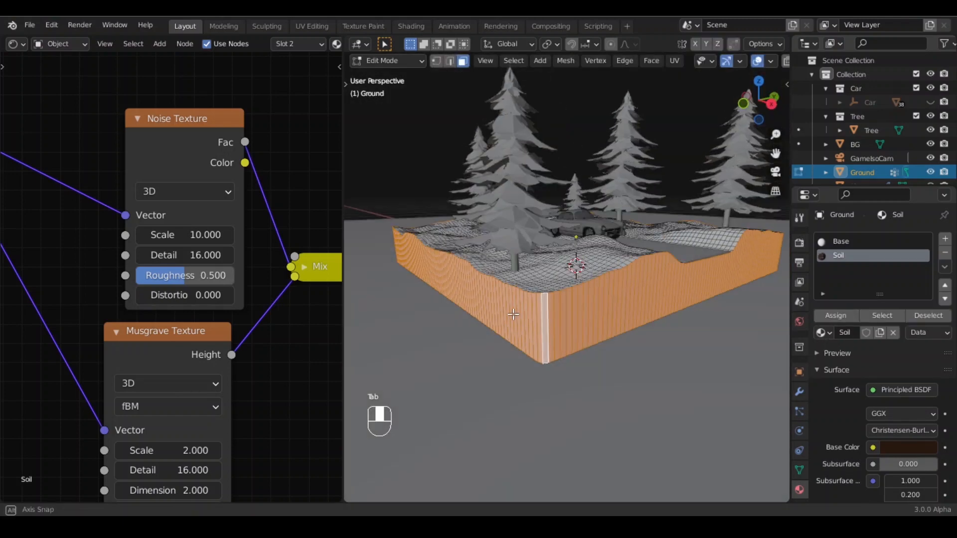
{"action": "key", "text": "a"}
{"action": "key", "text": "u"}
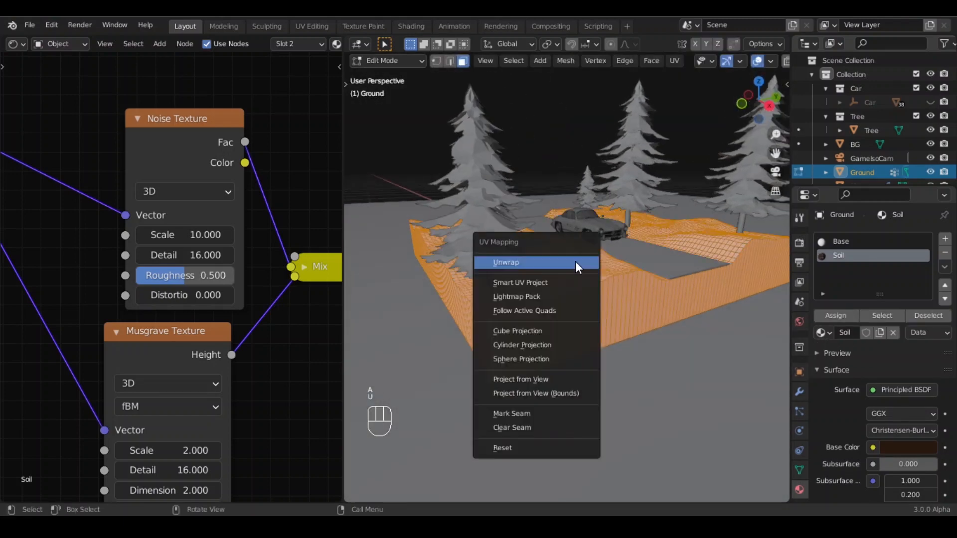
{"action": "left_click", "coordinate": [540, 281]}
{"action": "left_click", "coordinate": [529, 387]}
{"action": "key", "text": "Tab"}
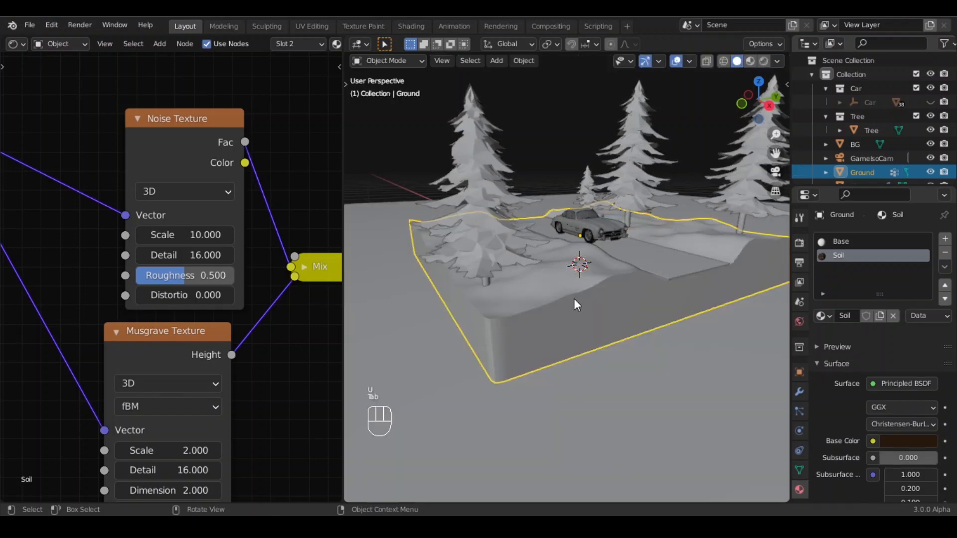
- Preview the unwrapped ground through the camera with rendered shading, then return to solid shading
{"action": "middle_click_drag", "start_coordinate": [252, 426], "coordinate": [212, 349], "text": "shift"}
{"action": "key", "text": "KP_0"}
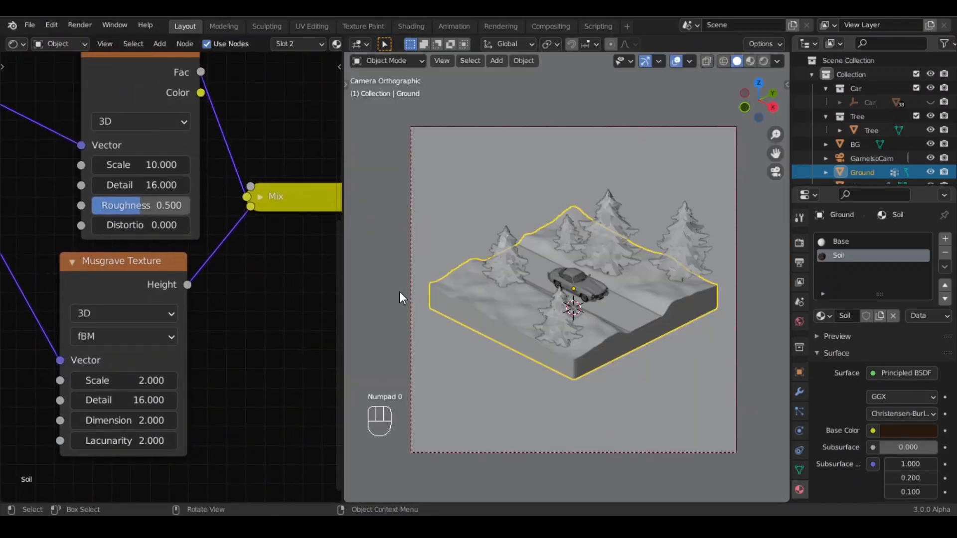
{"action": "left_click", "coordinate": [764, 61]}
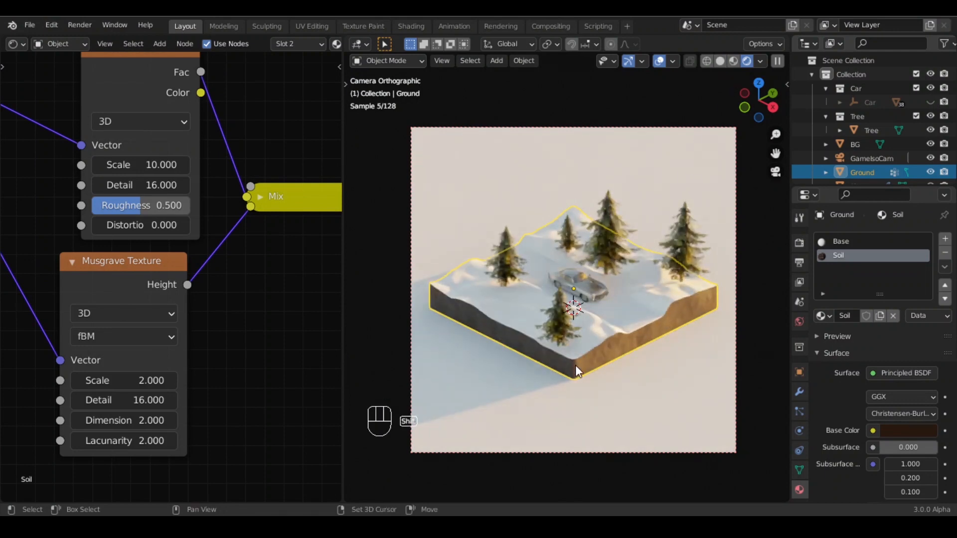
{"action": "left_click", "coordinate": [720, 60]}
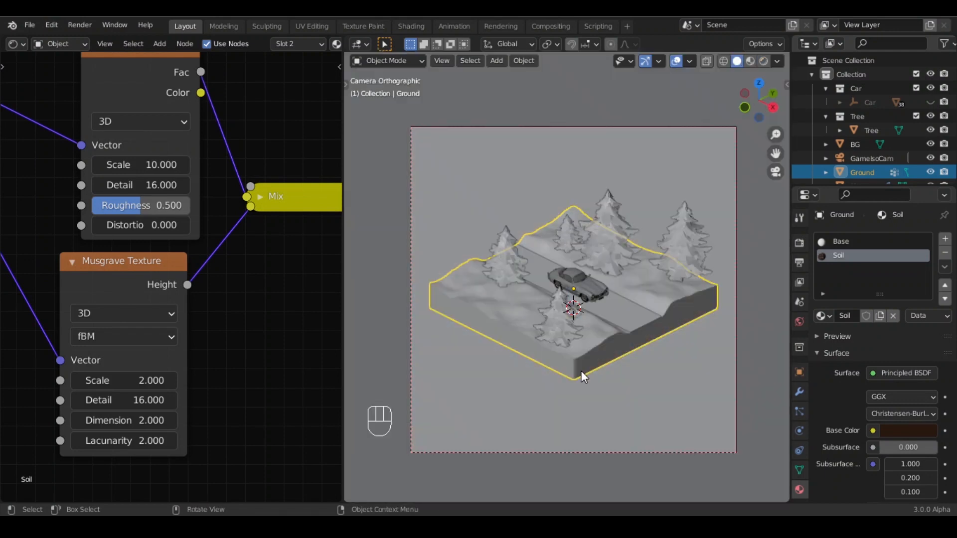
{"action": "mouse_move", "coordinate": [581, 370]}
{"action": "middle_mouse_down", "text": "shift"}
{"action": "mouse_move", "coordinate": [611, 362]}
{"action": "mouse_move", "coordinate": [568, 382]}
{"action": "mouse_move", "coordinate": [575, 289]}
{"action": "middle_mouse_up", "text": "shift"}
{"action": "scroll", "coordinate": [567, 381], "scroll_direction": "up", "scroll_amount": 5}
{"action": "scroll", "coordinate": [593, 344], "scroll_direction": "down", "scroll_amount": 5}
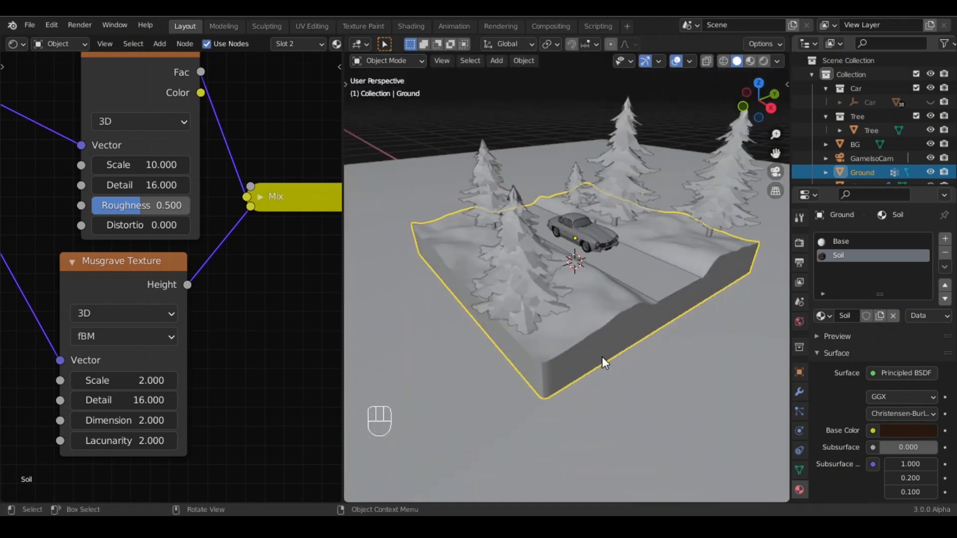
- Select the ground, enter Edit Mode, select its top edge loop and bevel it slightly
{"action": "left_click", "coordinate": [601, 358]}
{"action": "scroll", "coordinate": [582, 357], "scroll_direction": "up", "scroll_amount": 2}
{"action": "middle_click_drag", "start_coordinate": [581, 357], "coordinate": [592, 310], "text": "shift"}
{"action": "scroll", "coordinate": [592, 309], "scroll_direction": "up", "scroll_amount": 2}
{"action": "left_click", "coordinate": [592, 310]}
{"action": "key", "text": "Tab"}
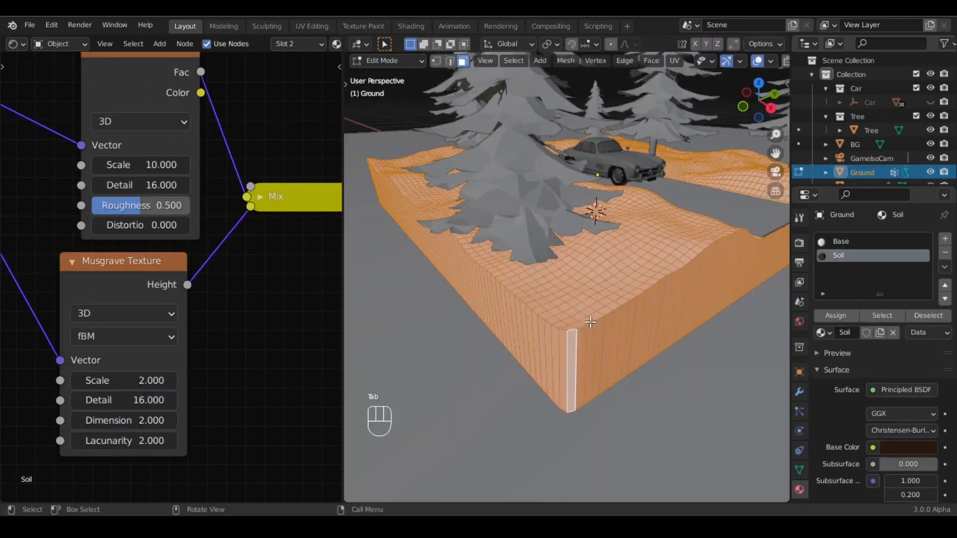
{"action": "key", "text": "2"}
{"action": "left_click", "coordinate": [584, 323]}
{"action": "left_click", "coordinate": [585, 326], "text": "alt"}
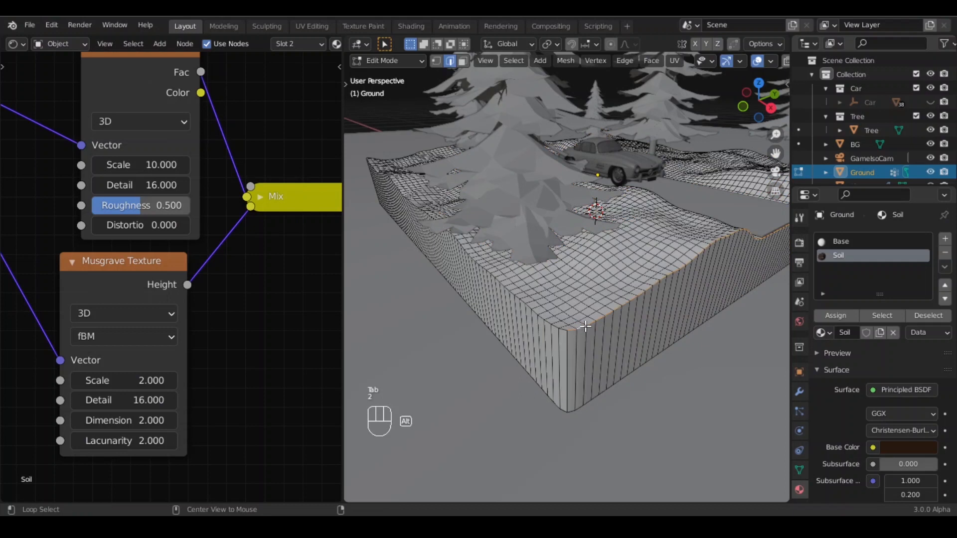
{"action": "key", "text": "ctrl+b"}
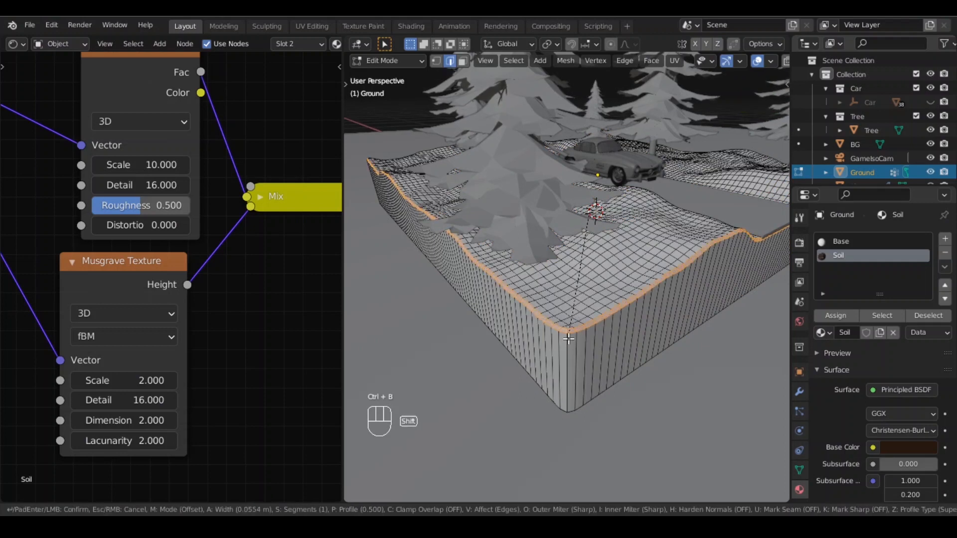
{"action": "left_click", "coordinate": [569, 339]}
- Select the road object in top view and give it a new material named Road
{"action": "key", "text": "Tab"}
{"action": "scroll", "coordinate": [618, 322], "scroll_direction": "down", "scroll_amount": 5}
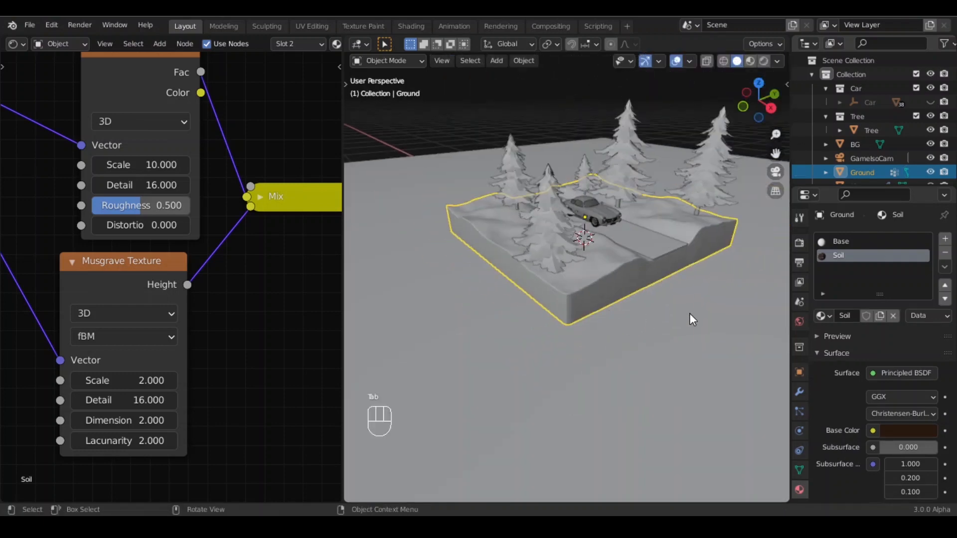
{"action": "left_click", "coordinate": [689, 313]}
{"action": "middle_click_drag", "start_coordinate": [632, 295], "coordinate": [483, 371], "text": "shift"}
{"action": "left_click", "coordinate": [533, 314]}
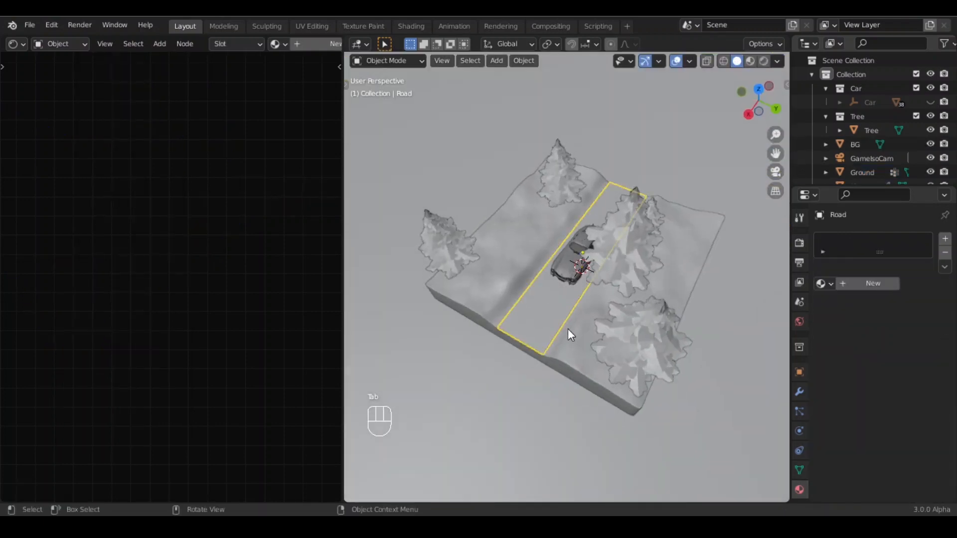
{"action": "middle_click_drag", "start_coordinate": [567, 328], "coordinate": [549, 340]}
{"action": "key", "text": "KP_7"}
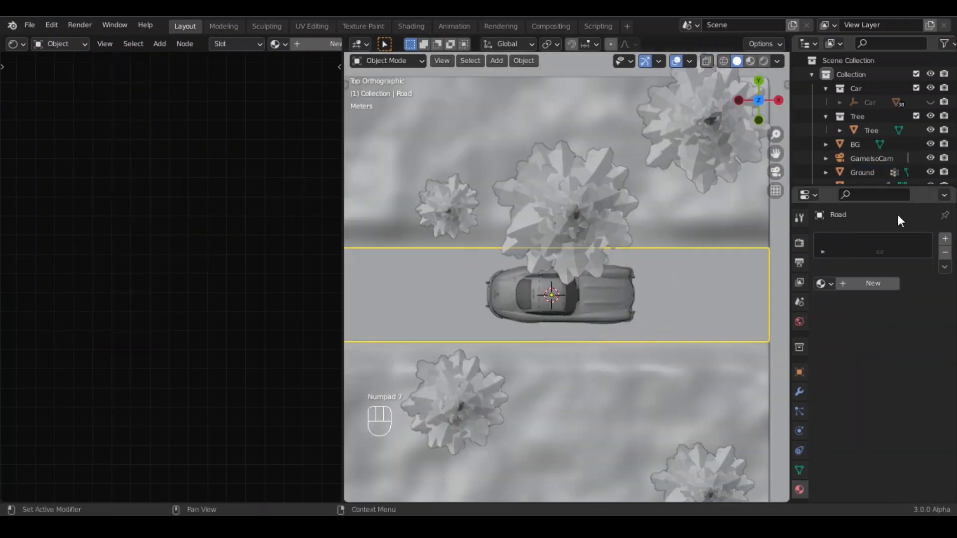
{"action": "left_click", "coordinate": [865, 285]}
{"action": "double_click", "coordinate": [866, 242]}
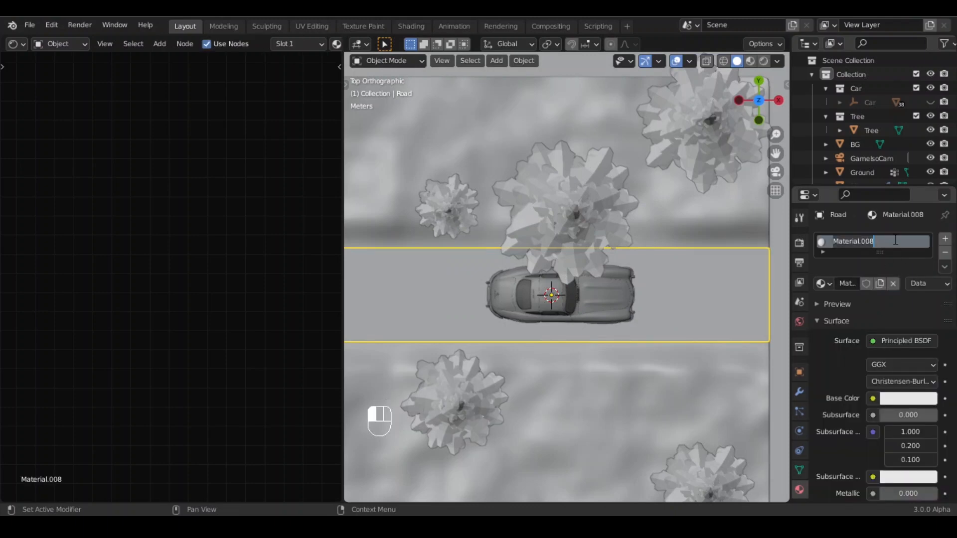
{"action": "type", "text": "R"}
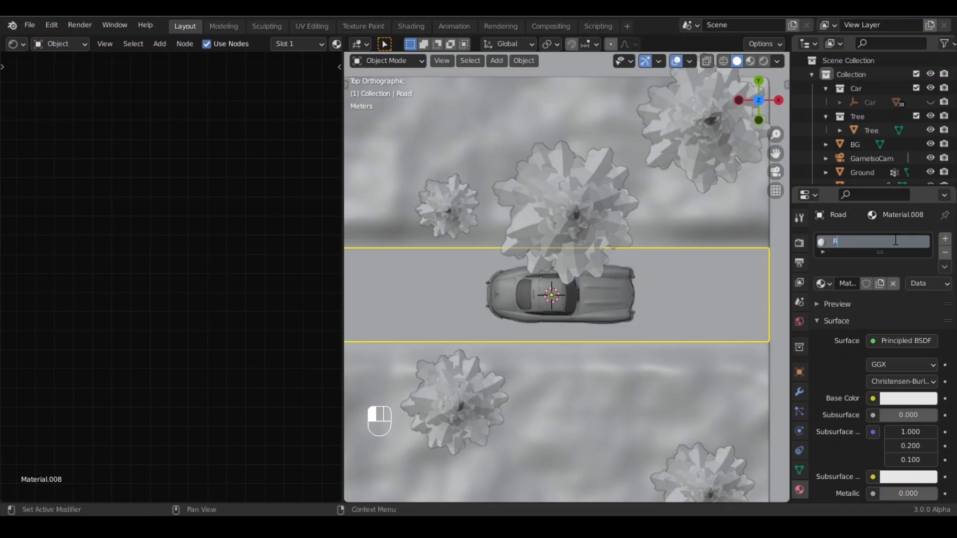
{"action": "type", "text": "oad"}
{"action": "key", "text": "Return"}
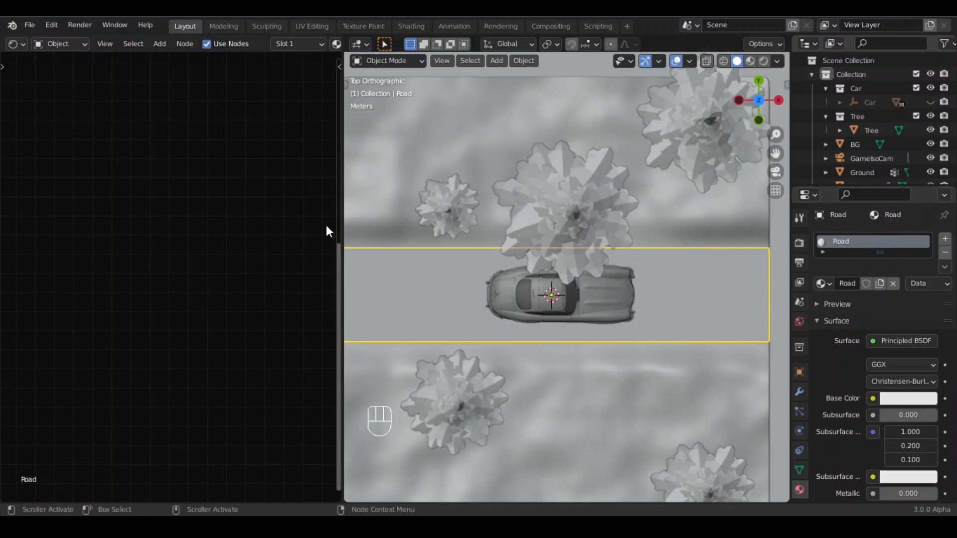
- Load all CityStreetRoadAsphaltTwoLaneWorn001 4K texture maps onto the Road material's Principled BSDF with Principled Texture Setup
{"action": "key", "text": "Home"}
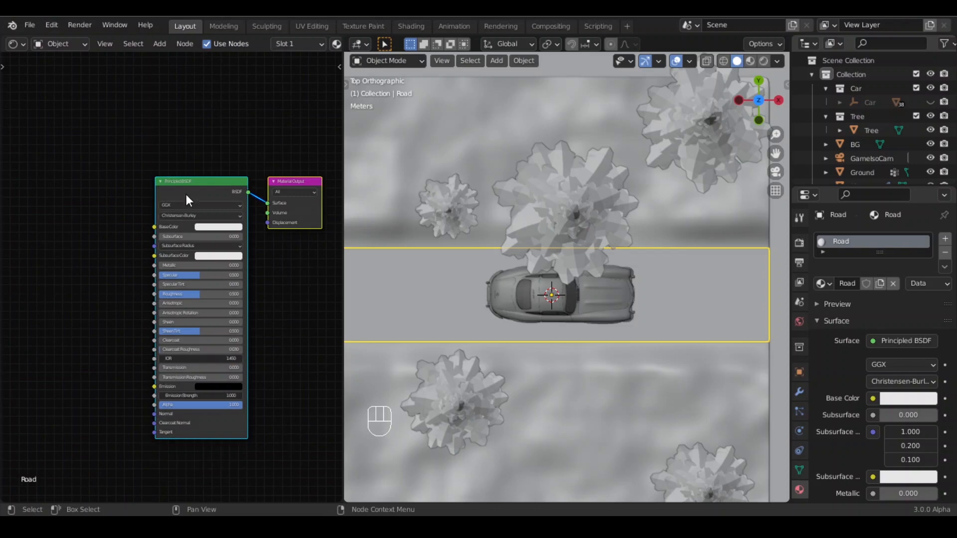
{"action": "left_click", "coordinate": [201, 185]}
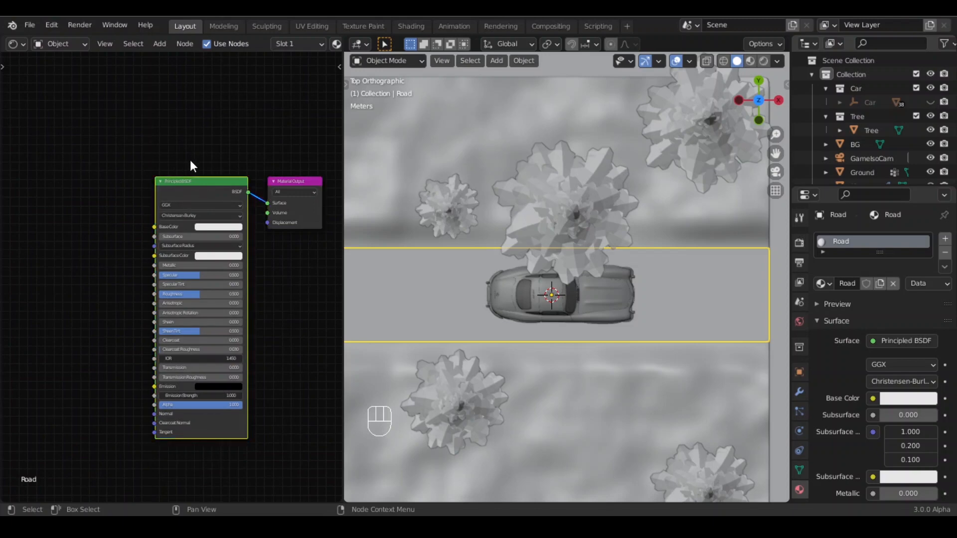
{"action": "key", "text": "ctrl+shift+t"}
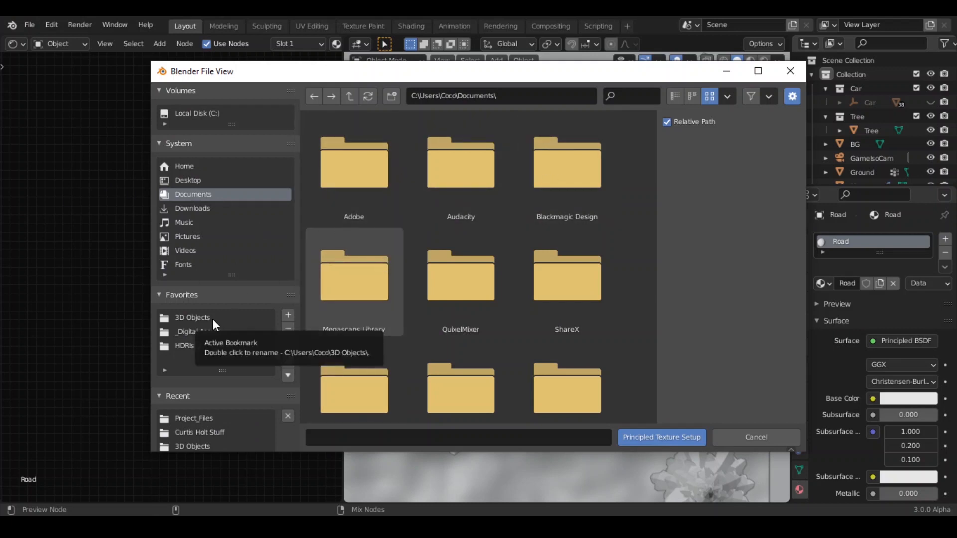
{"action": "left_click", "coordinate": [209, 331]}
{"action": "scroll", "coordinate": [593, 295], "scroll_direction": "down", "scroll_amount": 2}
{"action": "scroll", "coordinate": [478, 339], "scroll_direction": "down", "scroll_amount": 2}
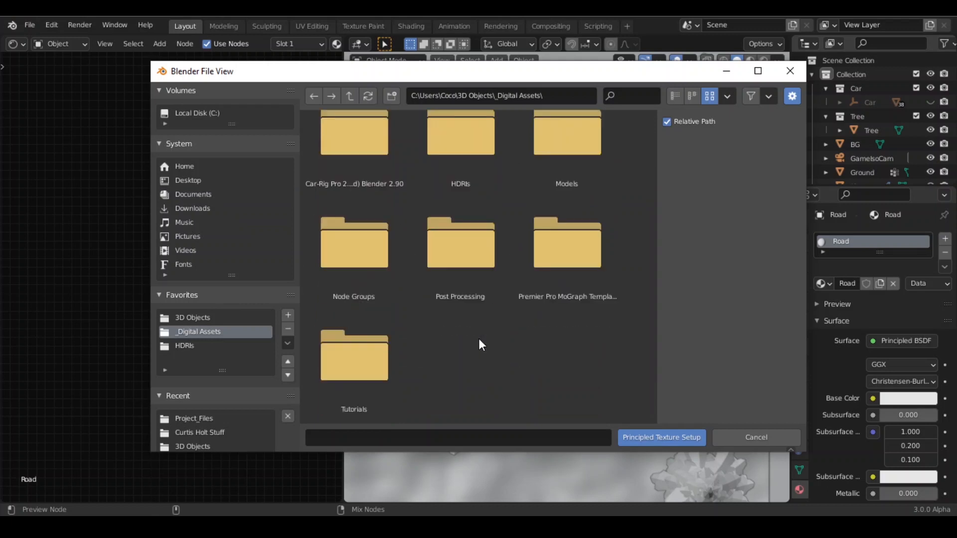
{"action": "scroll", "coordinate": [478, 339], "scroll_direction": "up", "scroll_amount": 5}
{"action": "double_click", "coordinate": [375, 156]}
{"action": "double_click", "coordinate": [467, 196]}
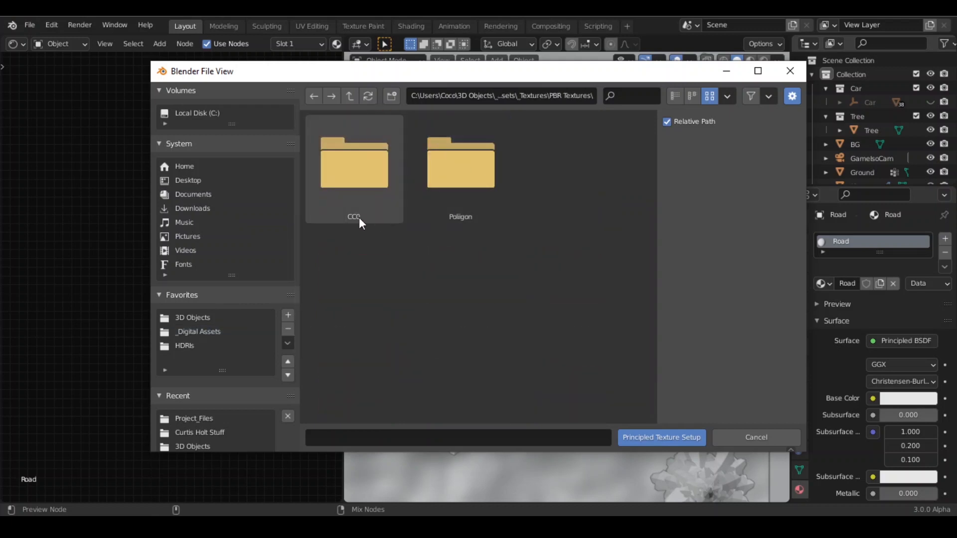
{"action": "double_click", "coordinate": [440, 187]}
{"action": "double_click", "coordinate": [365, 165]}
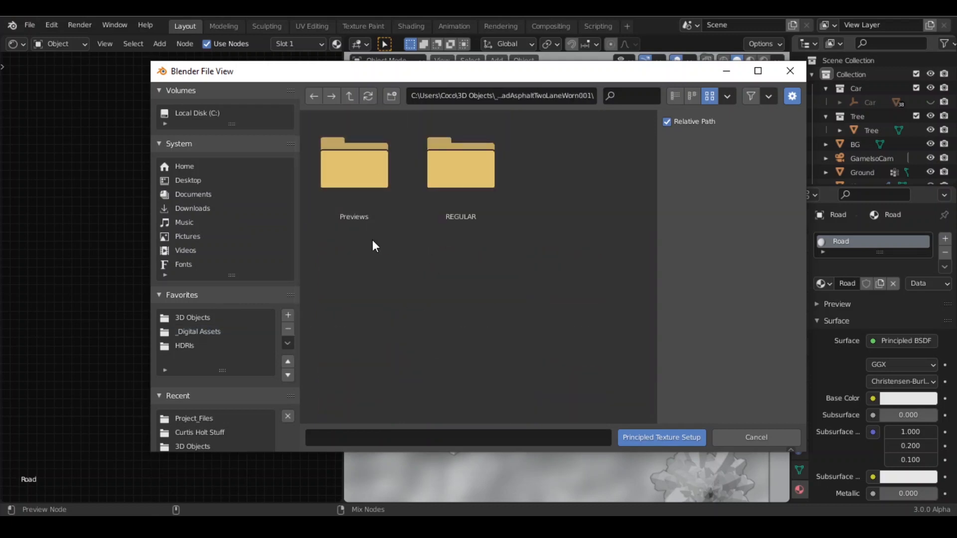
{"action": "left_click", "coordinate": [469, 170]}
{"action": "double_click", "coordinate": [469, 171]}
{"action": "double_click", "coordinate": [366, 200]}
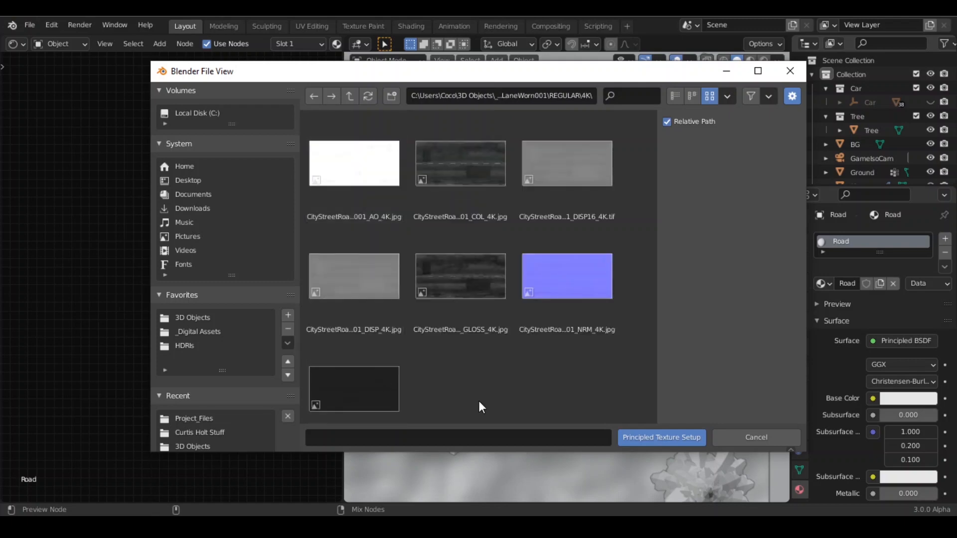
{"action": "left_click_drag", "start_coordinate": [442, 402], "coordinate": [379, 154]}
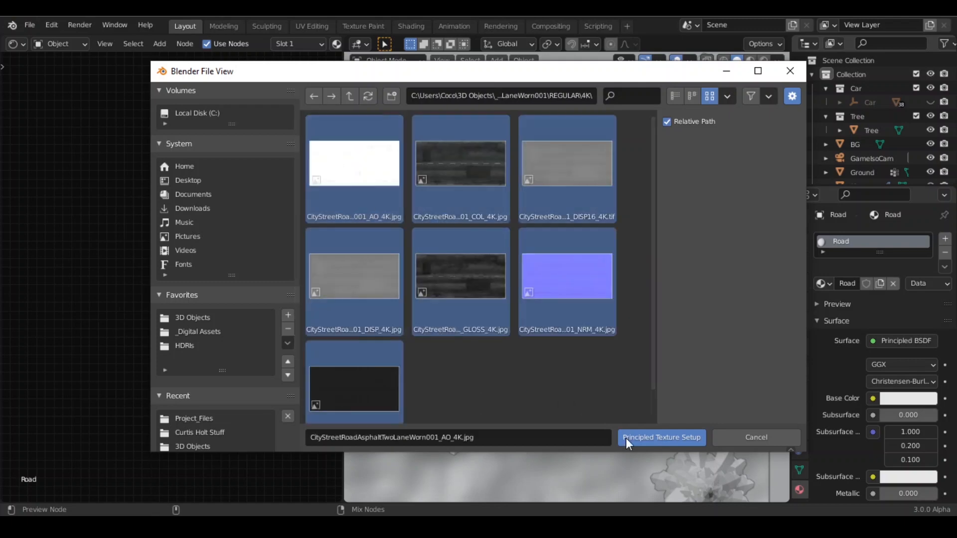
{"action": "left_click", "coordinate": [679, 438]}
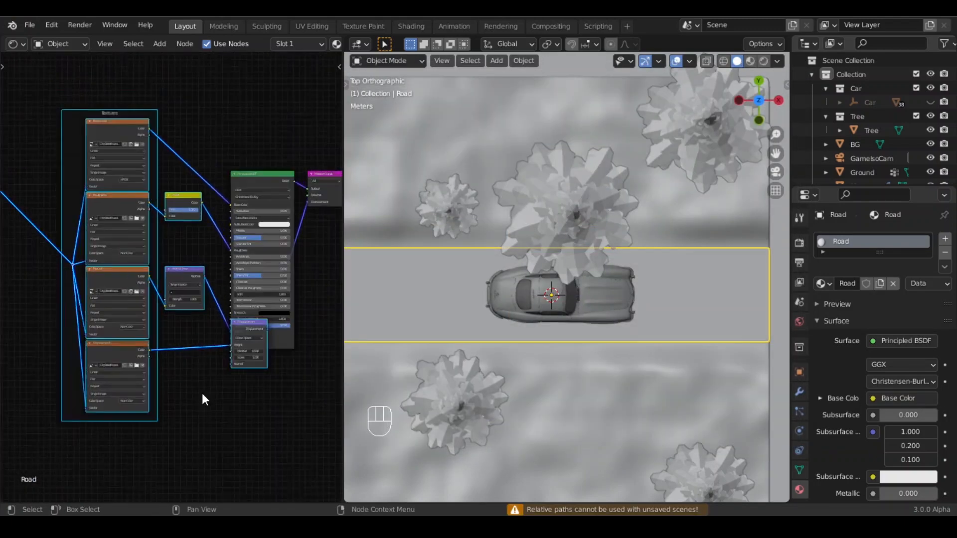
- Delete the displacement texture and Displacement nodes from the Road material
{"action": "left_click", "coordinate": [95, 362]}
{"action": "scroll", "coordinate": [232, 424], "scroll_direction": "up", "scroll_amount": 5}
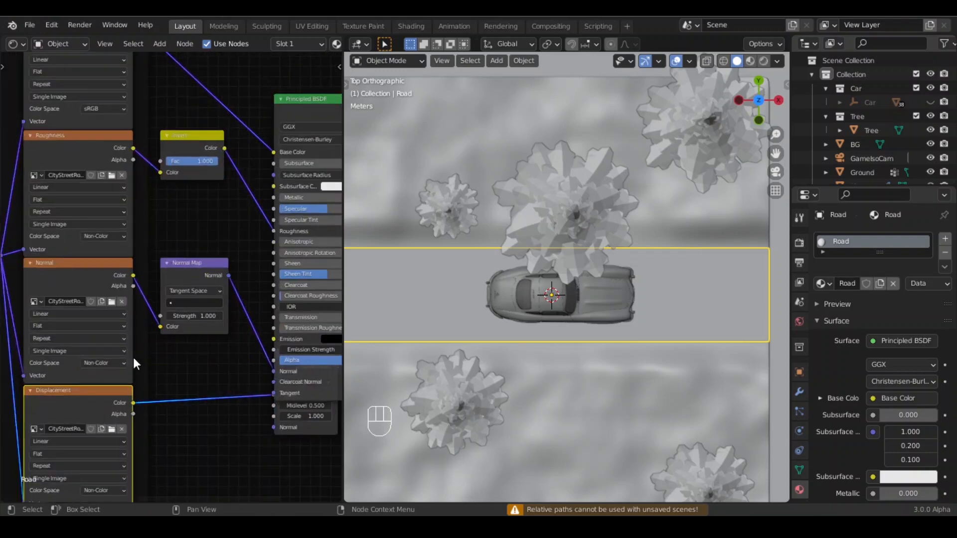
{"action": "middle_click_drag", "start_coordinate": [195, 408], "coordinate": [99, 302], "text": "shift"}
{"action": "middle_click_drag", "start_coordinate": [132, 371], "coordinate": [77, 451], "text": "shift"}
{"action": "left_click", "coordinate": [223, 324], "text": "shift"}
{"action": "key", "text": "Delete"}
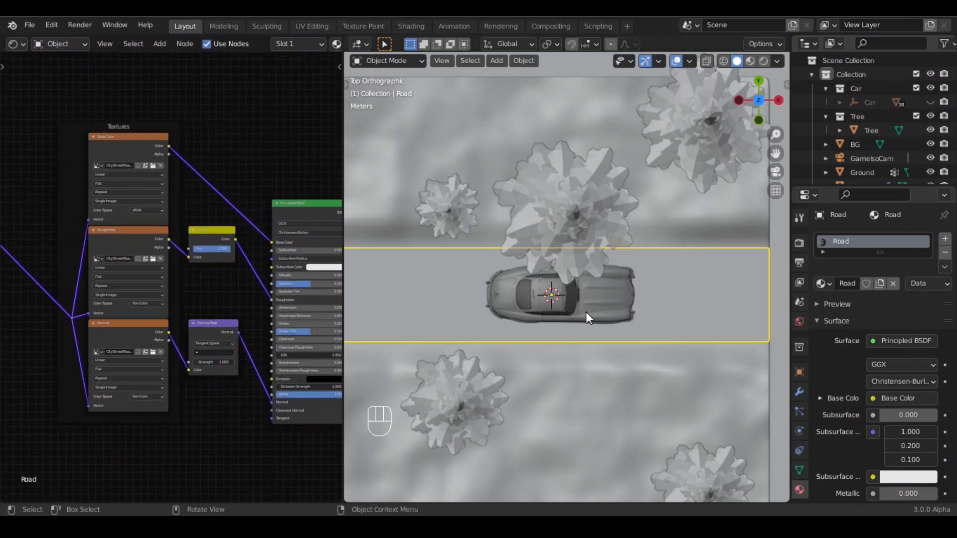
- Select the road's face in Edit Mode and unwrap it with Project from View from the top view
{"action": "key", "text": "Tab"}
{"action": "scroll", "coordinate": [661, 292], "scroll_direction": "down", "scroll_amount": 2}
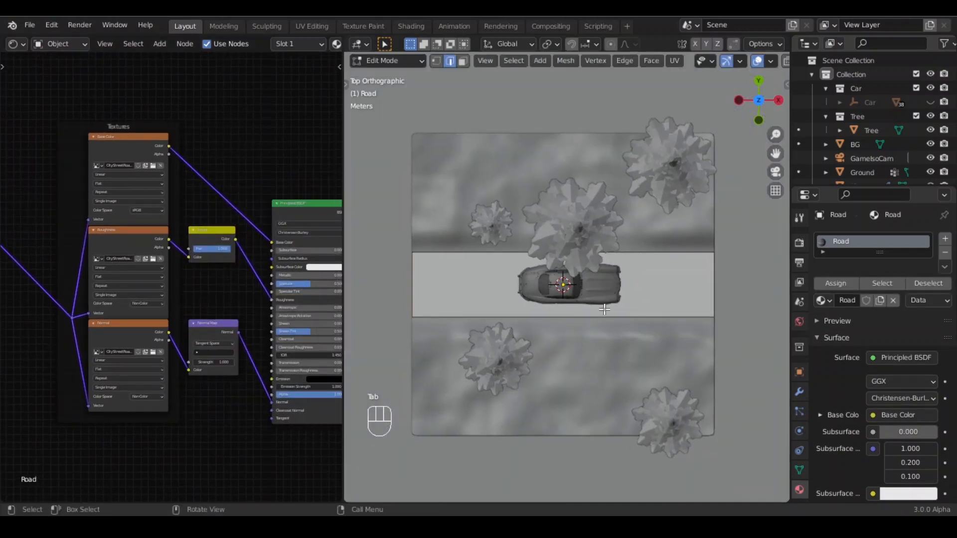
{"action": "key", "text": "3"}
{"action": "left_click", "coordinate": [686, 293]}
{"action": "key", "text": "u"}
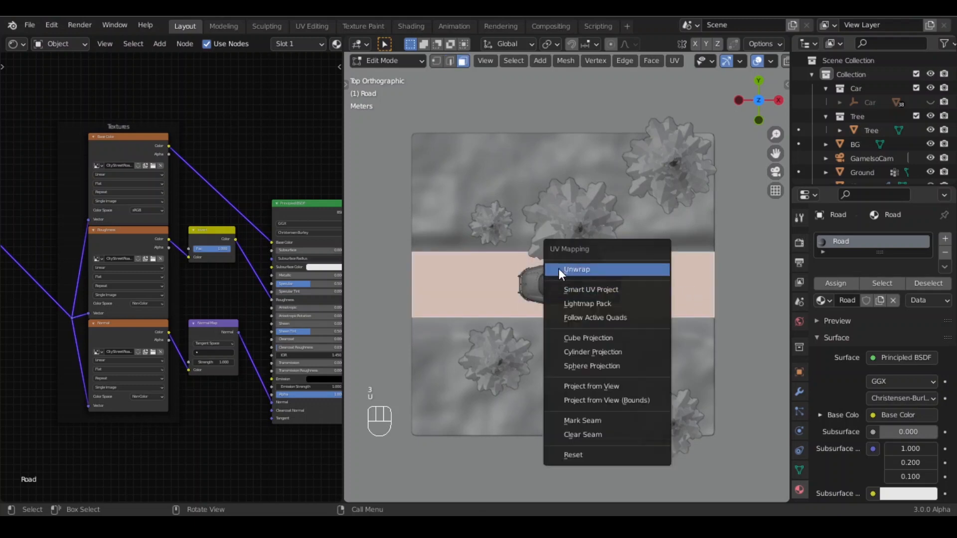
{"action": "left_click", "coordinate": [596, 387]}
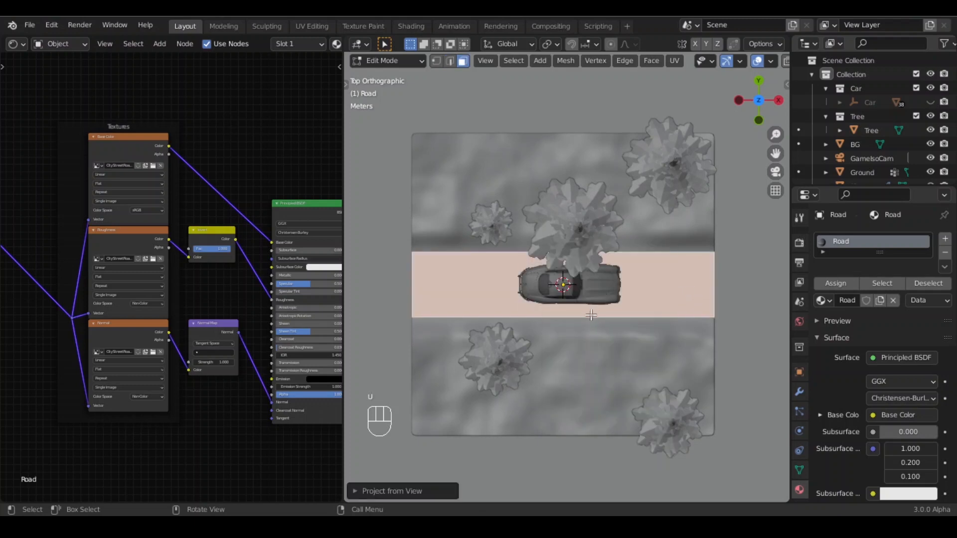
{"action": "key", "text": "Tab"}
- Turn the node editor area into the Image Editor and show the road's UVs over the asphalt color texture in Edit Mode
{"action": "left_click", "coordinate": [14, 44]}
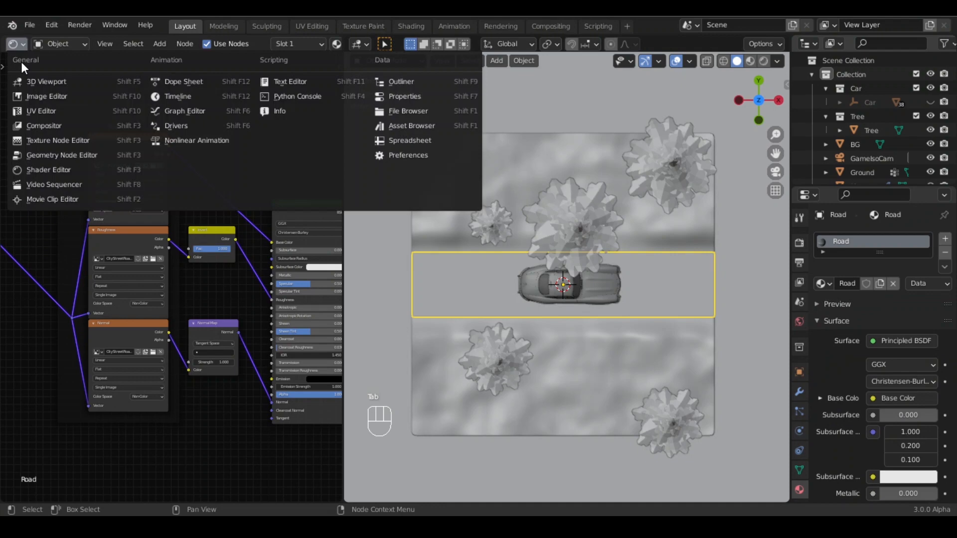
{"action": "left_click", "coordinate": [51, 170]}
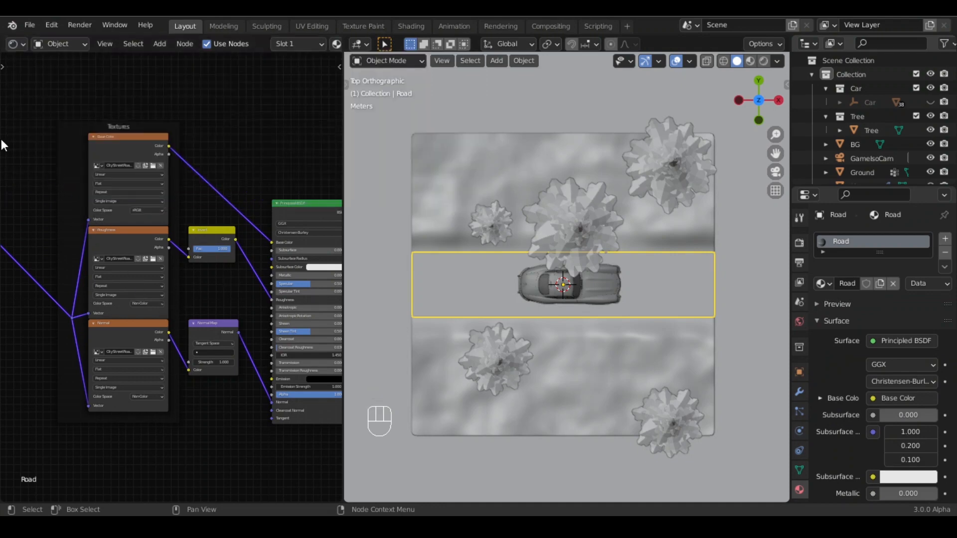
{"action": "left_click", "coordinate": [15, 43]}
{"action": "left_click", "coordinate": [40, 96]}
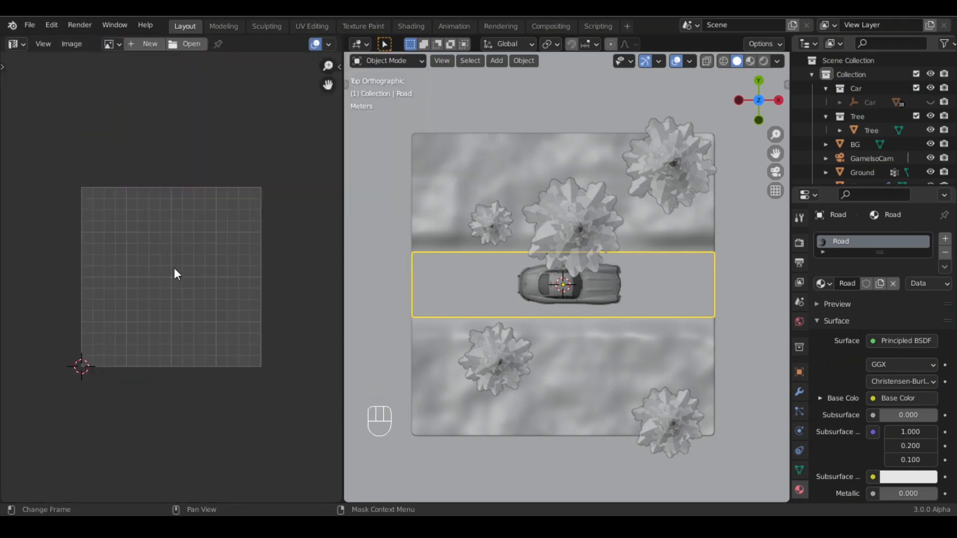
{"action": "scroll", "coordinate": [195, 247], "scroll_direction": "up", "scroll_amount": 1}
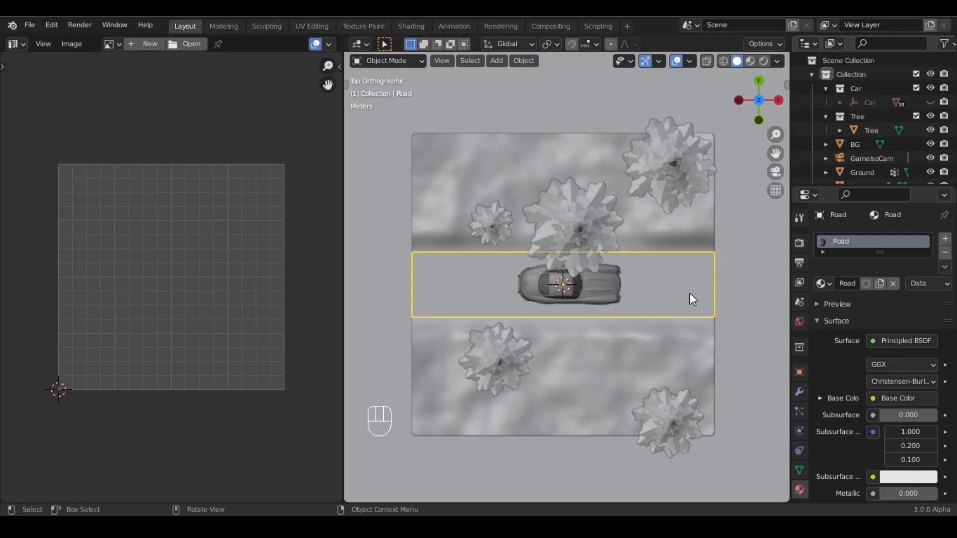
{"action": "middle_click_drag", "start_coordinate": [691, 294], "coordinate": [467, 219]}
{"action": "left_click", "coordinate": [615, 465]}
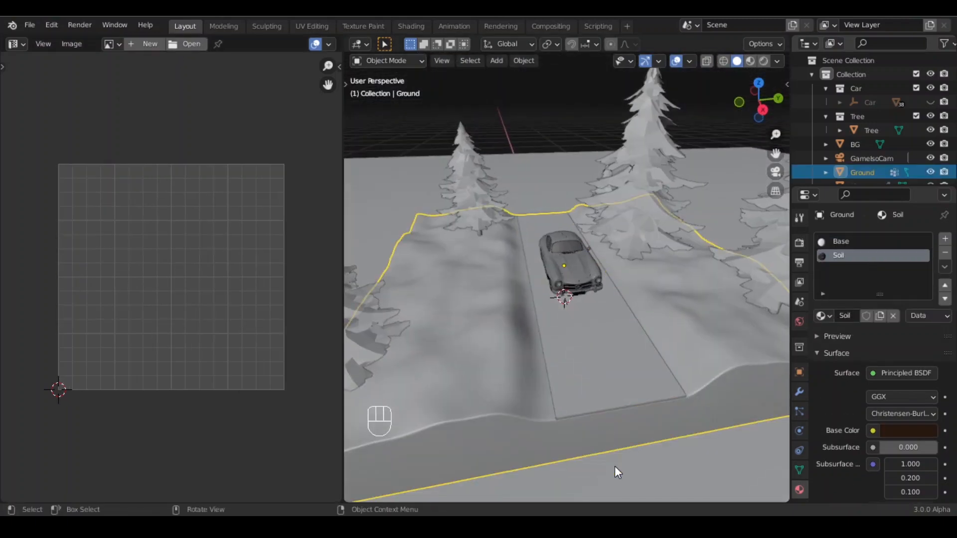
{"action": "left_click", "coordinate": [594, 381]}
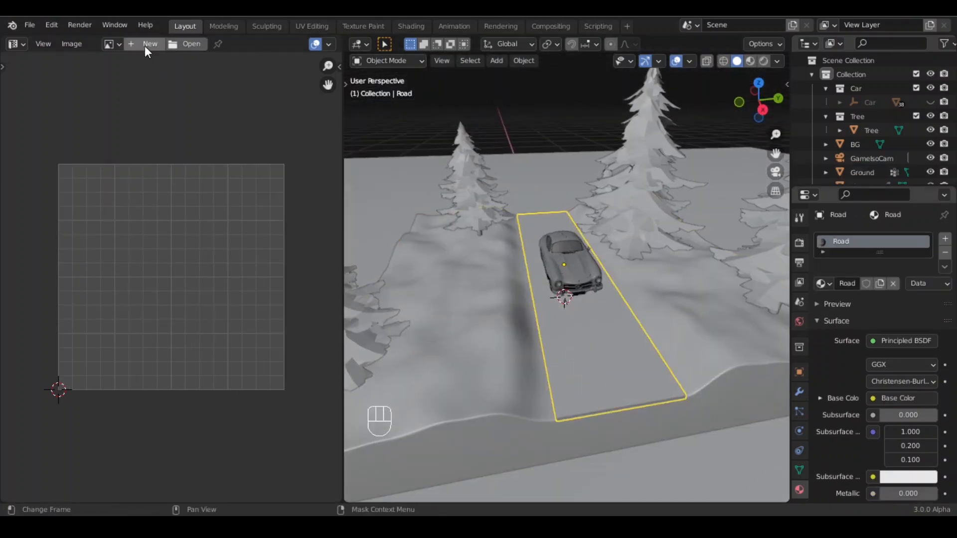
{"action": "key", "text": "Tab"}
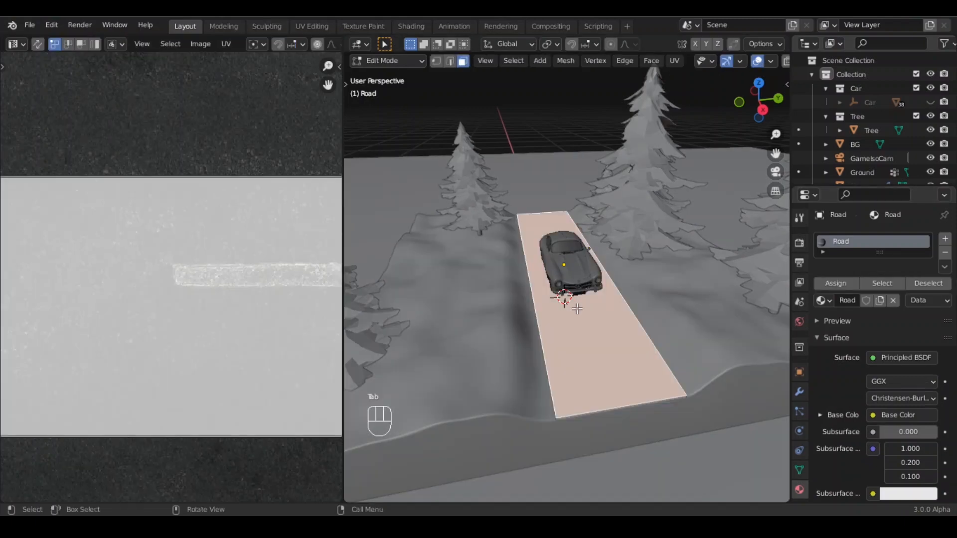
{"action": "key", "text": "Tab"}
{"action": "scroll", "coordinate": [186, 160], "scroll_direction": "down", "scroll_amount": 3}
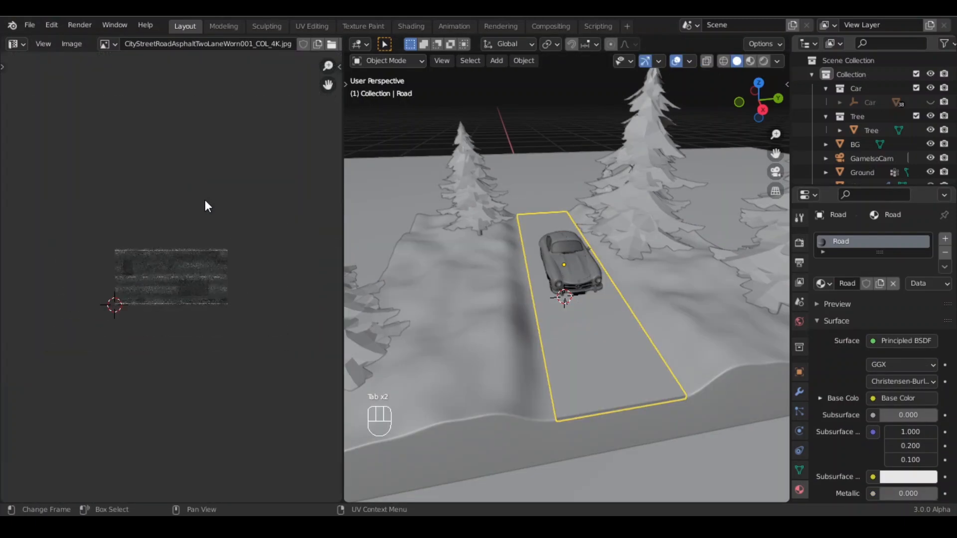
{"action": "key", "text": "Tab"}
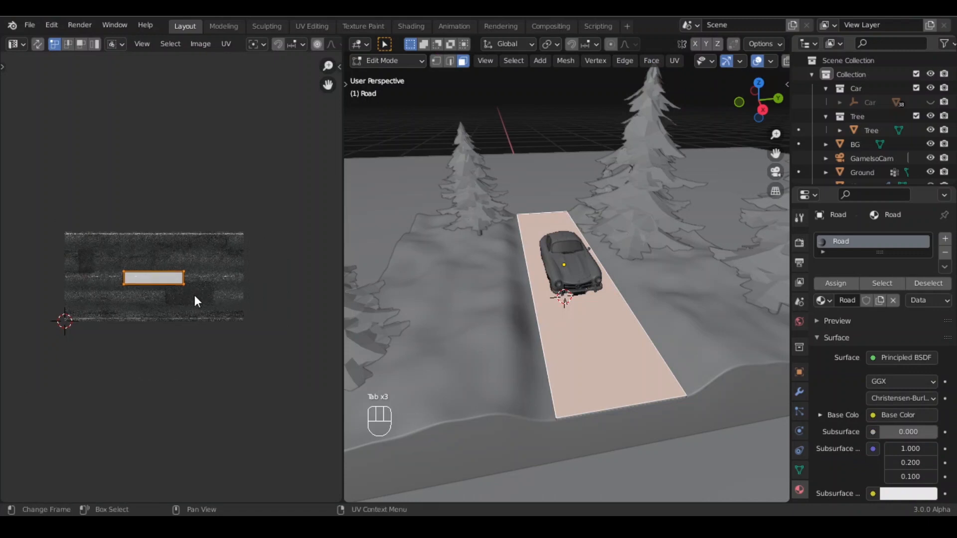
- Scale the road's UV island up to span the asphalt texture and shift it along Y to align the lane markings
{"action": "key", "text": "s"}
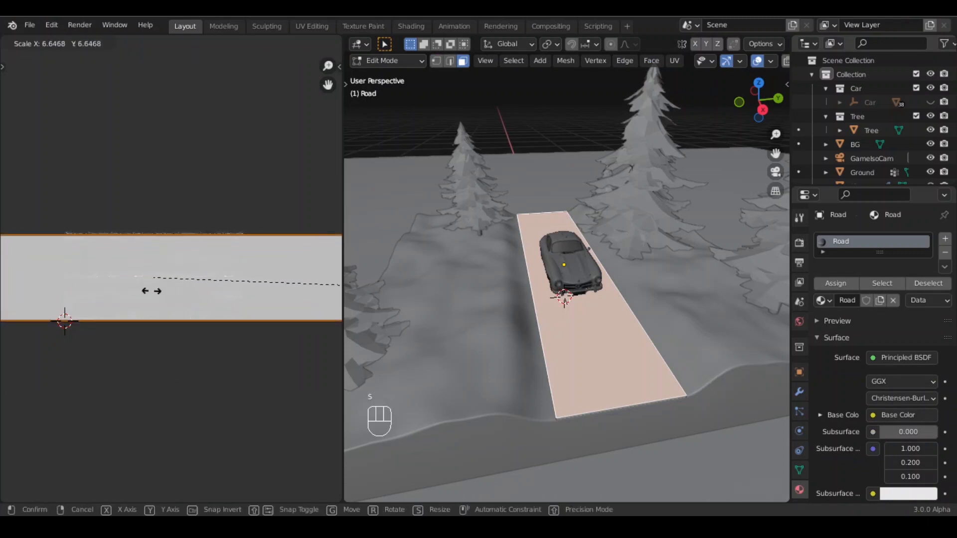
{"action": "left_click", "coordinate": [151, 291]}
{"action": "scroll", "coordinate": [82, 329], "scroll_direction": "up", "scroll_amount": 4}
{"action": "middle_click_drag", "start_coordinate": [90, 328], "coordinate": [198, 323], "text": "shift"}
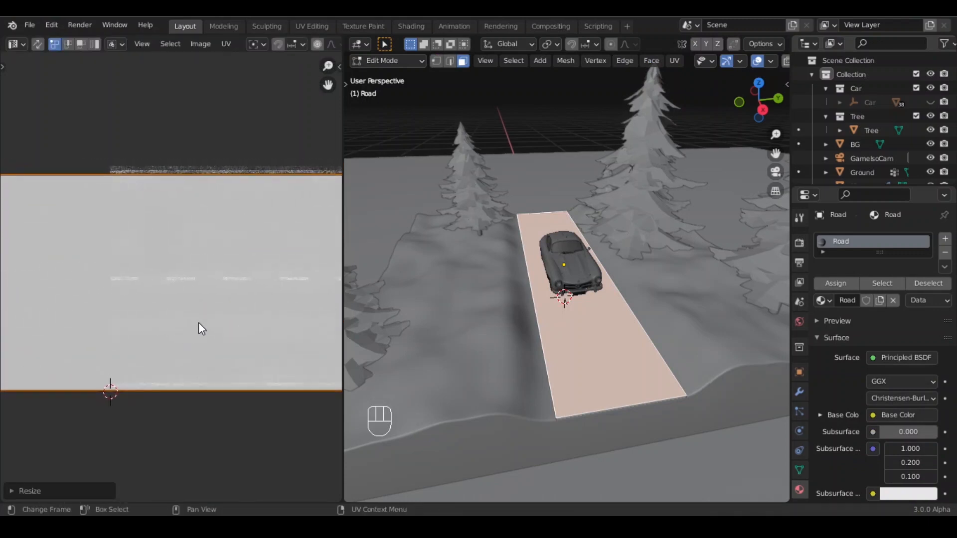
{"action": "key", "text": "g"}
{"action": "key", "text": "y"}
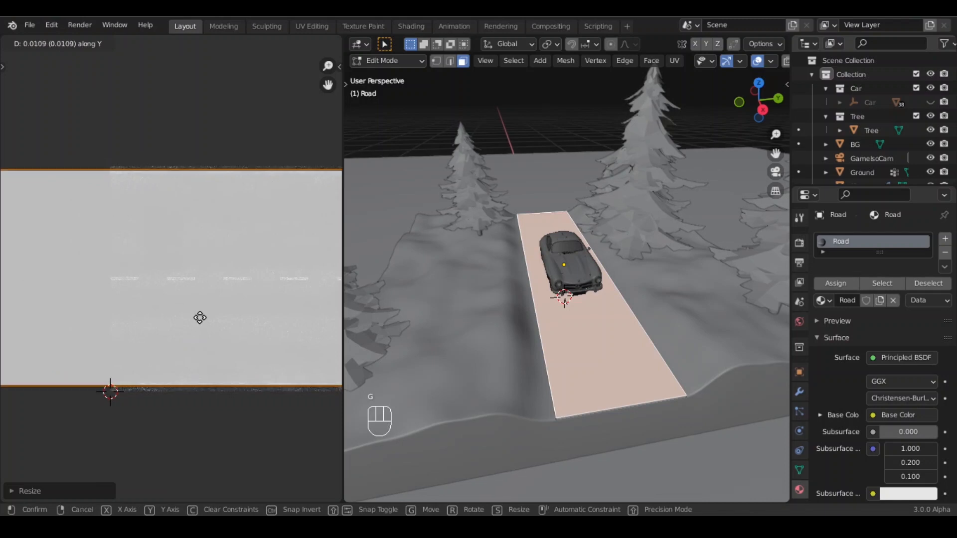
{"action": "left_click", "coordinate": [200, 320]}
{"action": "key", "text": "s"}
{"action": "left_click", "coordinate": [175, 320]}
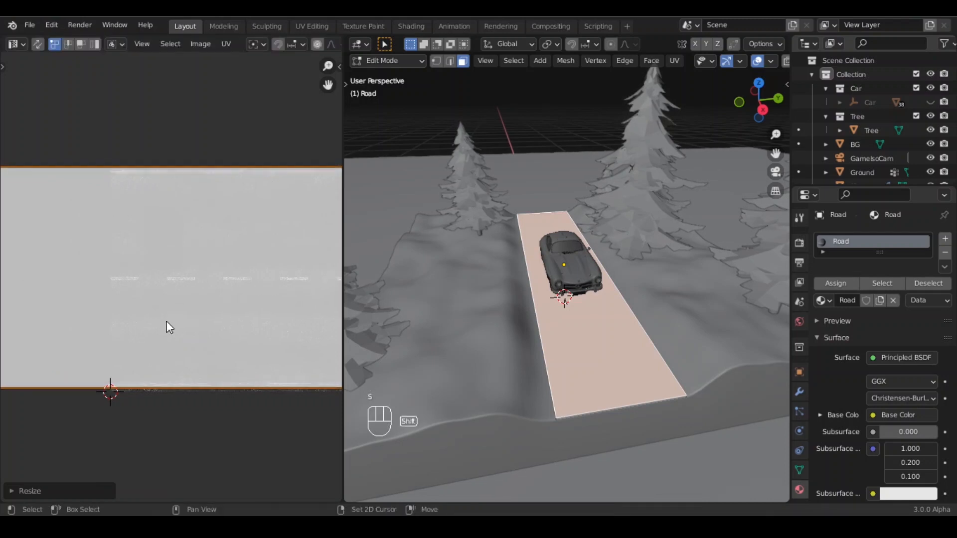
- Leave Edit Mode and preview the road through the camera with rendered shading
{"action": "key", "text": "Tab"}
{"action": "key", "text": "KP_0"}
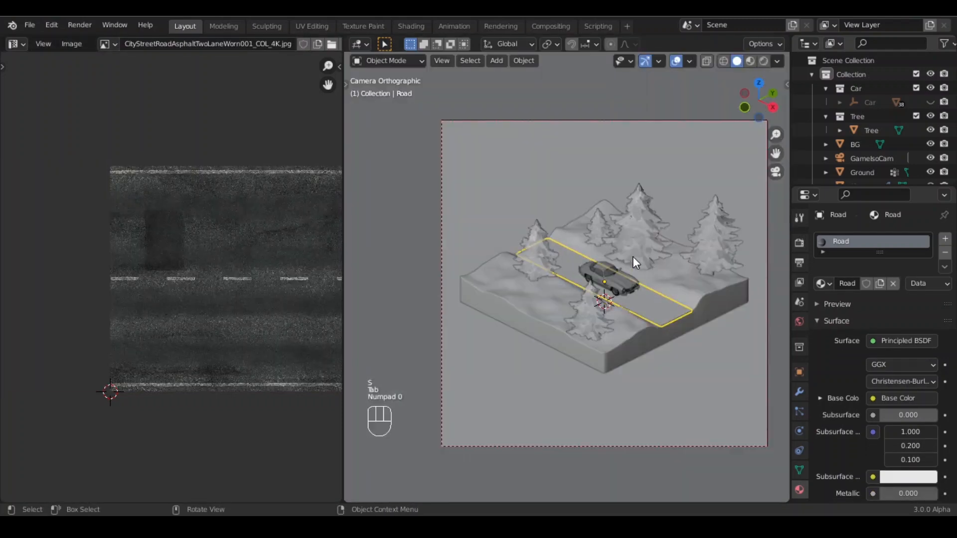
{"action": "left_click", "coordinate": [764, 61]}
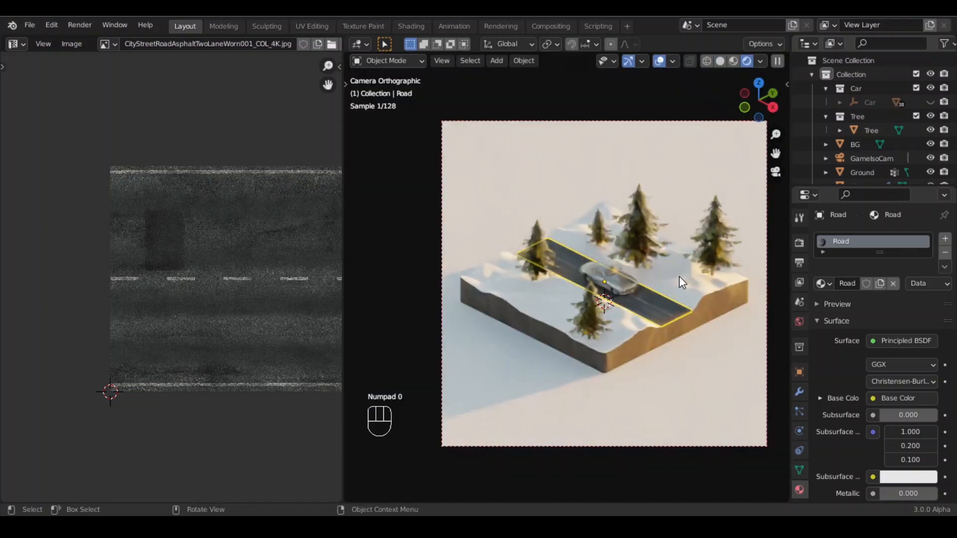
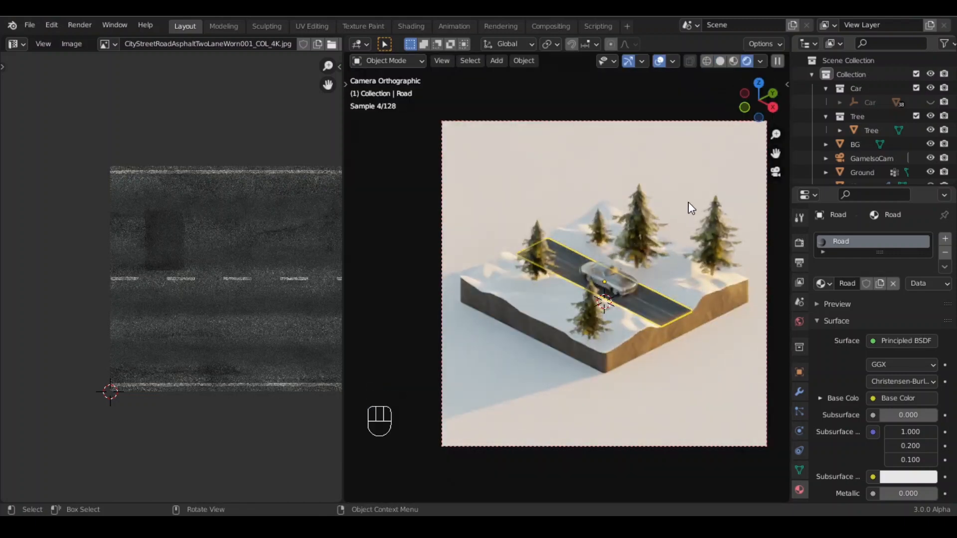
- Switch the viewport back to solid shading
{"action": "left_click", "coordinate": [720, 59]}
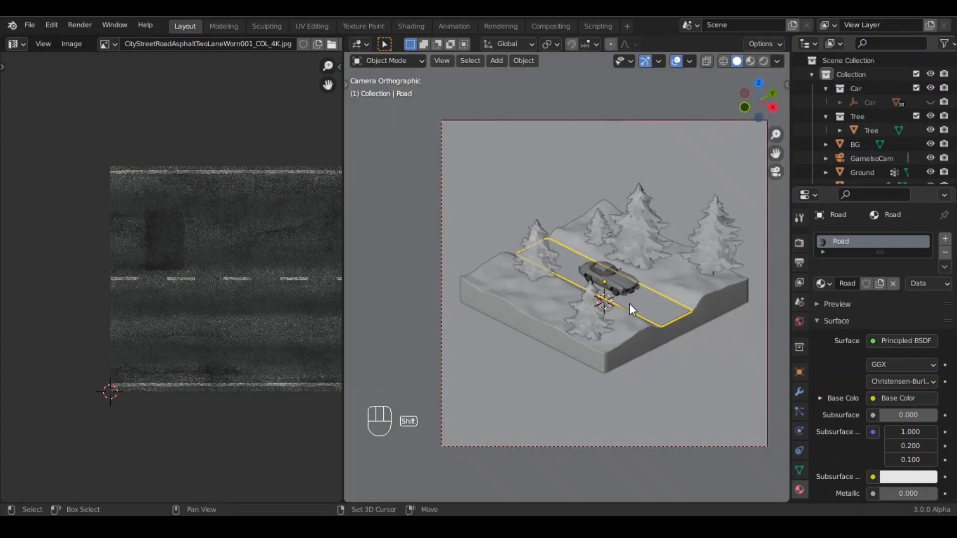
{"action": "left_click_drag", "start_coordinate": [629, 304], "coordinate": [573, 318], "text": "alt"}
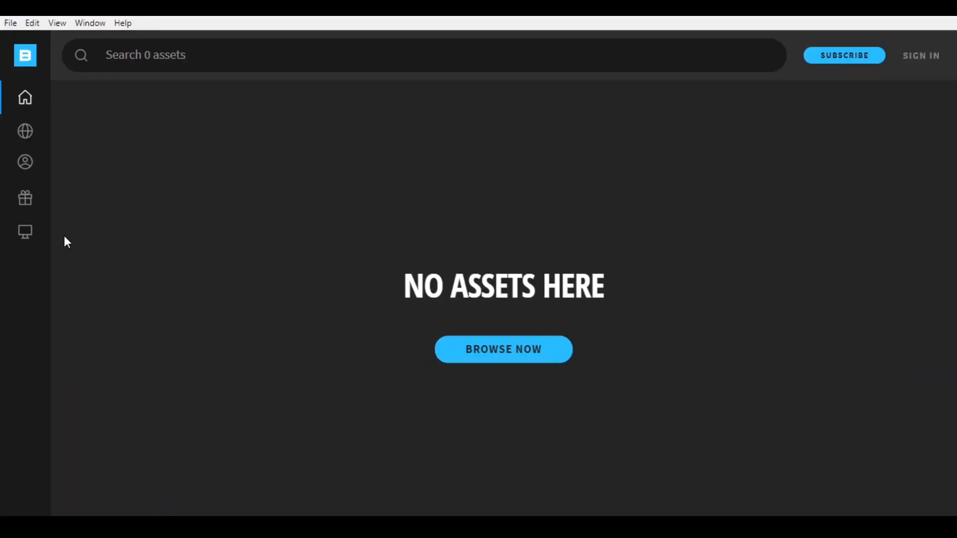
- Switch to Quixel Bridge and export the Mossy Rocky Ground 2x2 M surface to Blender
{"action": "left_click", "coordinate": [23, 235]}
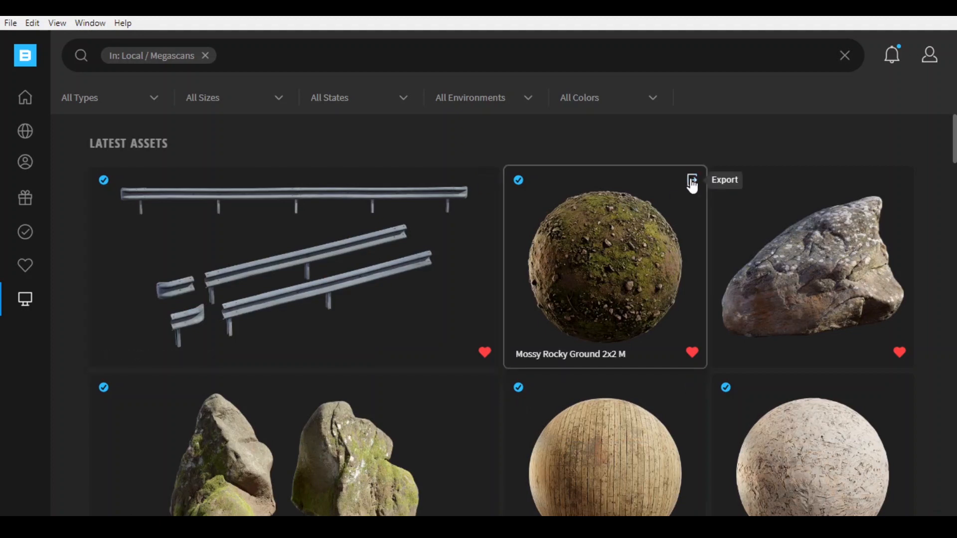
{"action": "left_click", "coordinate": [691, 181]}
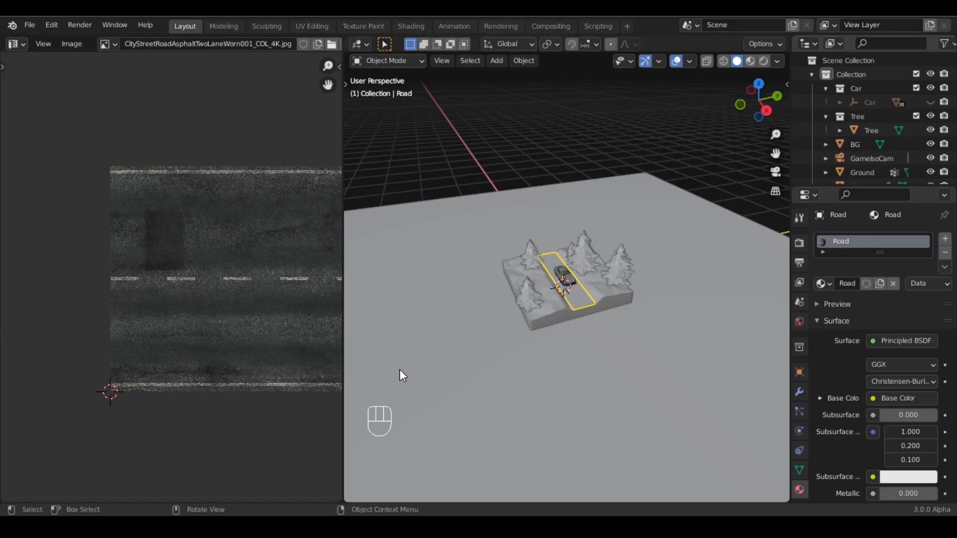
- Select the Ground object and add a new empty material slot to it
{"action": "scroll", "coordinate": [556, 353], "scroll_direction": "up", "scroll_amount": 3}
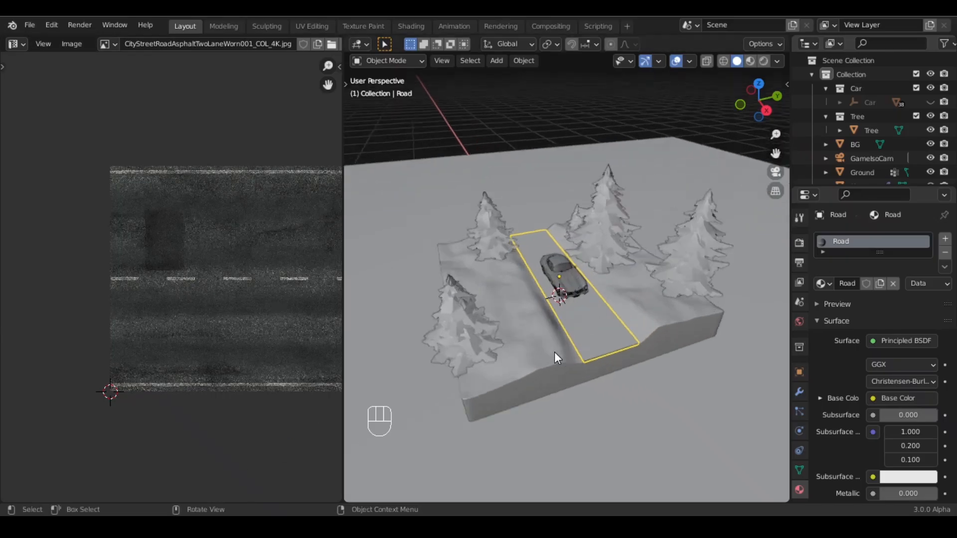
{"action": "scroll", "coordinate": [472, 412], "scroll_direction": "up", "scroll_amount": 3}
{"action": "scroll", "coordinate": [436, 450], "scroll_direction": "down", "scroll_amount": 3}
{"action": "middle_click_drag", "start_coordinate": [433, 445], "coordinate": [526, 371], "text": "shift"}
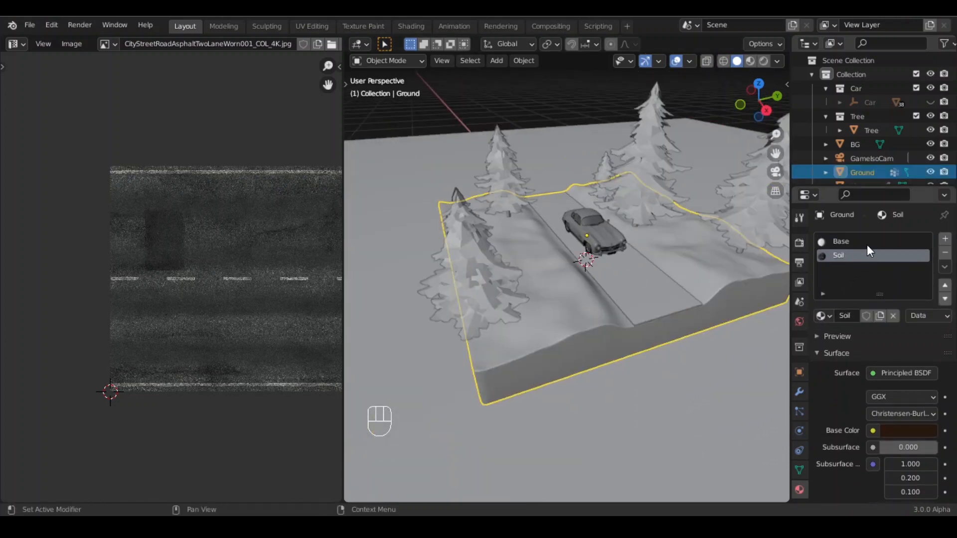
{"action": "left_click", "coordinate": [853, 241]}
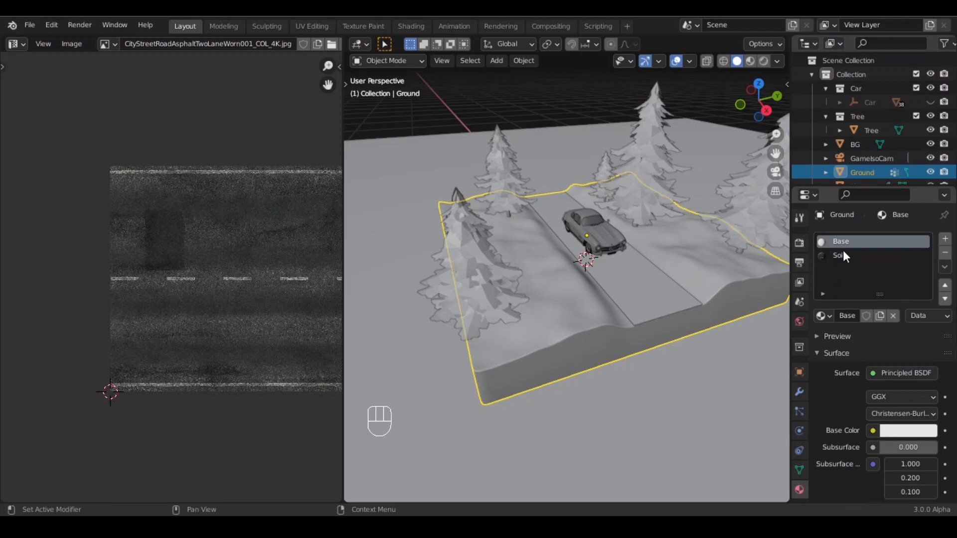
{"action": "left_click", "coordinate": [945, 239]}
- From the top view, select the ground's top faces in Edit Mode and assign the Mossy_Rocky_Ground material to them
{"action": "key", "text": "KP_7"}
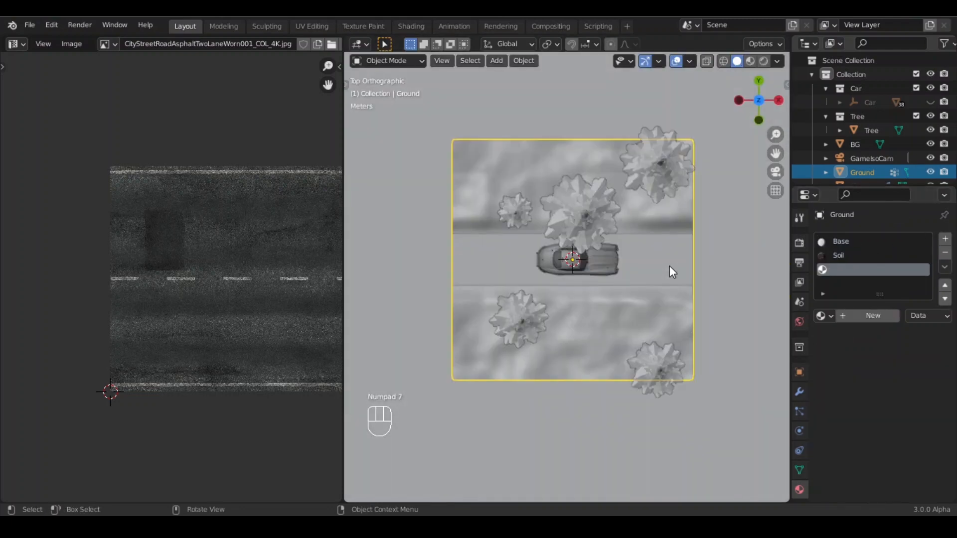
{"action": "key", "text": "Tab"}
{"action": "left_click_drag", "start_coordinate": [421, 139], "coordinate": [707, 414]}
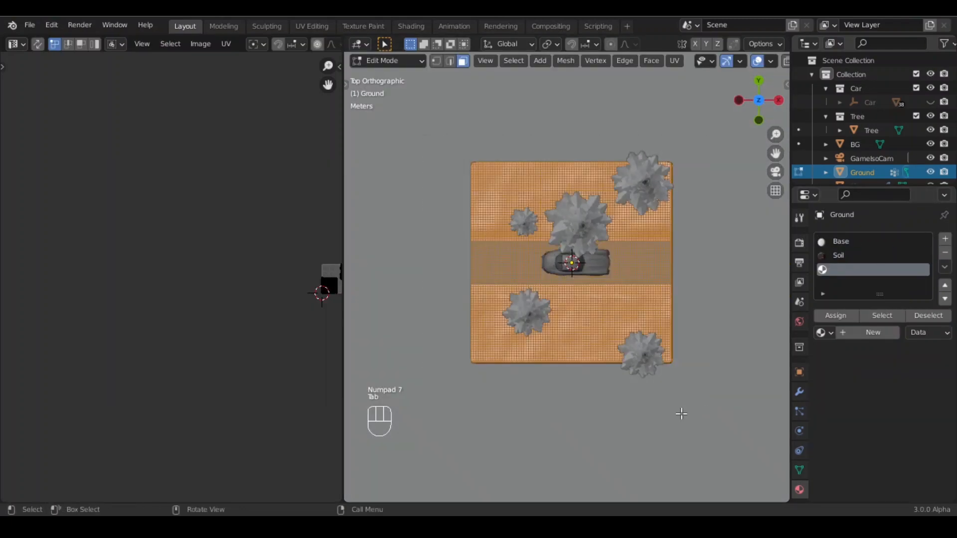
{"action": "middle_click_drag", "start_coordinate": [682, 414], "coordinate": [747, 289]}
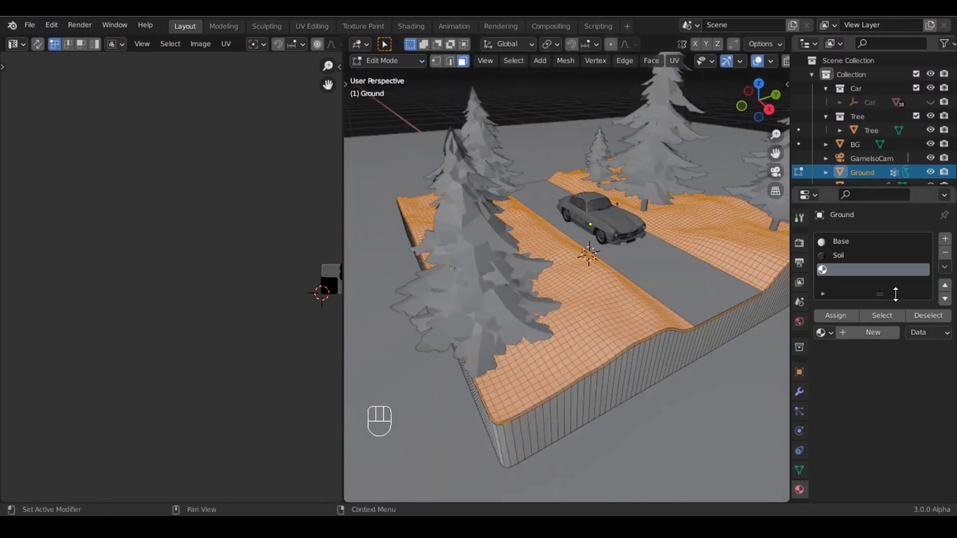
{"action": "left_click", "coordinate": [828, 334]}
{"action": "scroll", "coordinate": [729, 416], "scroll_direction": "down", "scroll_amount": 11}
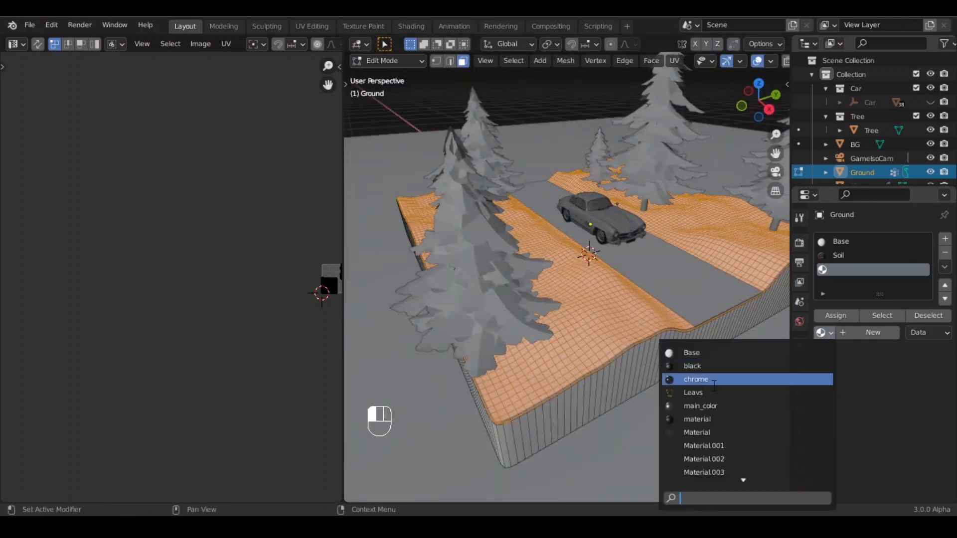
{"action": "left_click", "coordinate": [730, 419]}
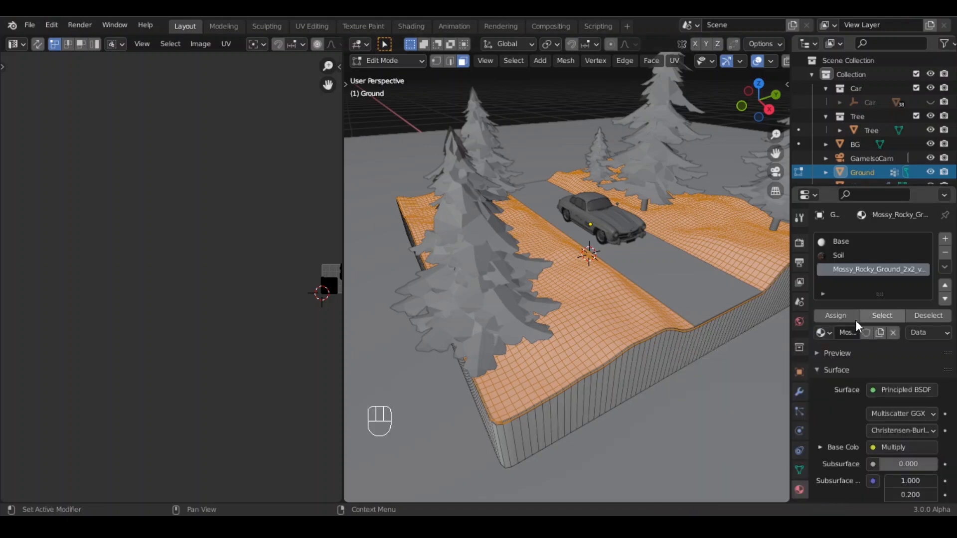
{"action": "left_click", "coordinate": [842, 315]}
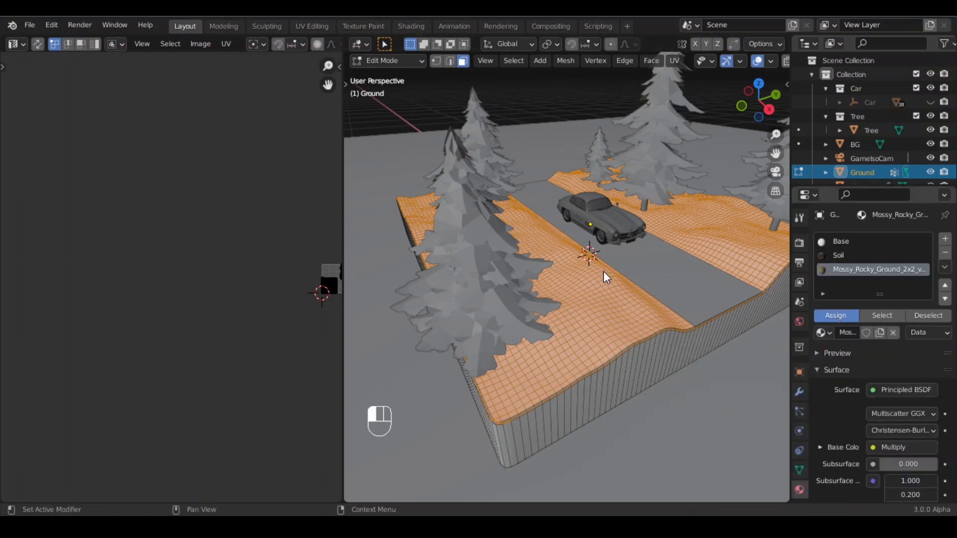
- Leave Edit Mode and view the scene through the camera
{"action": "key", "text": "Tab"}
{"action": "key", "text": "Tab"}
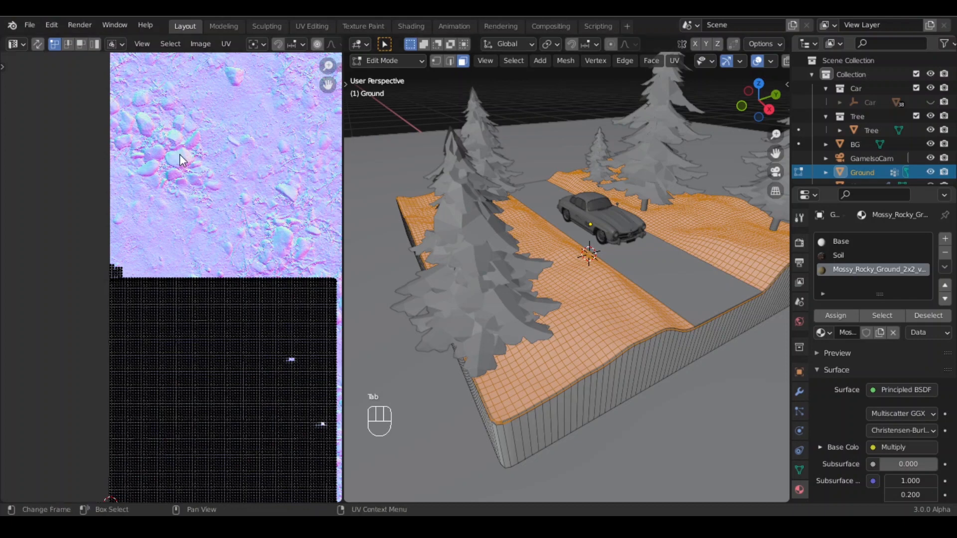
{"action": "key", "text": "Tab"}
{"action": "left_click", "coordinate": [16, 44]}
{"action": "left_click", "coordinate": [20, 79]}
{"action": "scroll", "coordinate": [620, 264], "scroll_direction": "down", "scroll_amount": 3}
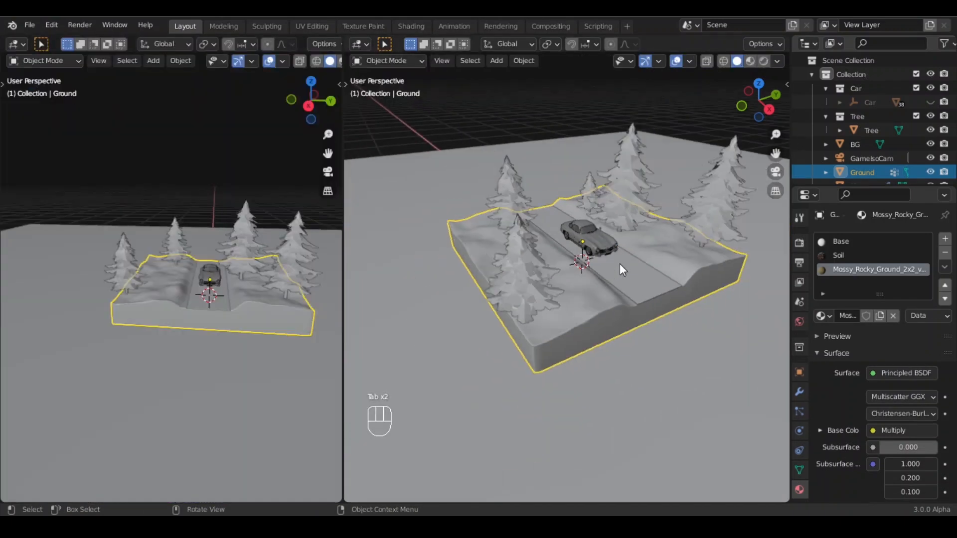
{"action": "key", "text": "KP_0"}
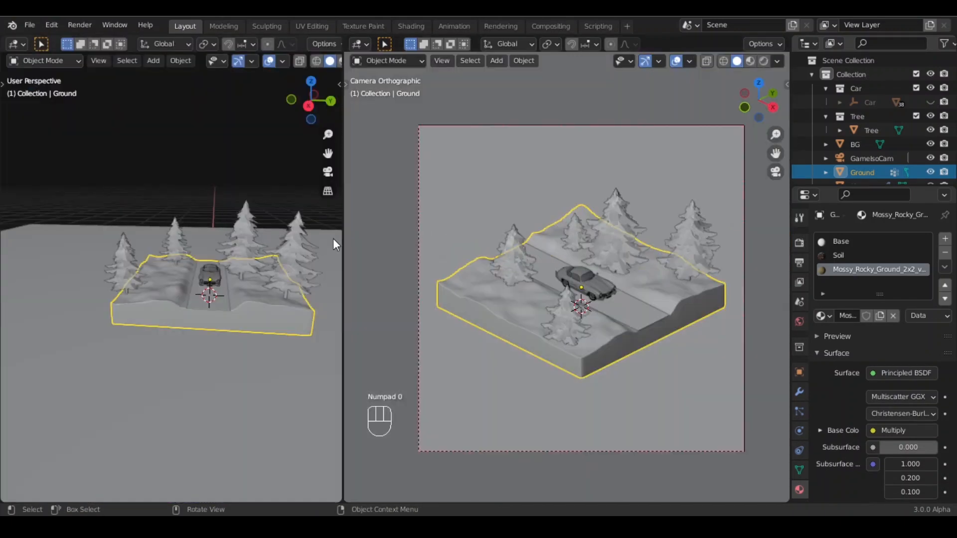
- Turn the left area into the Shader Editor and switch the viewport to rendered shading
{"action": "left_click", "coordinate": [25, 46]}
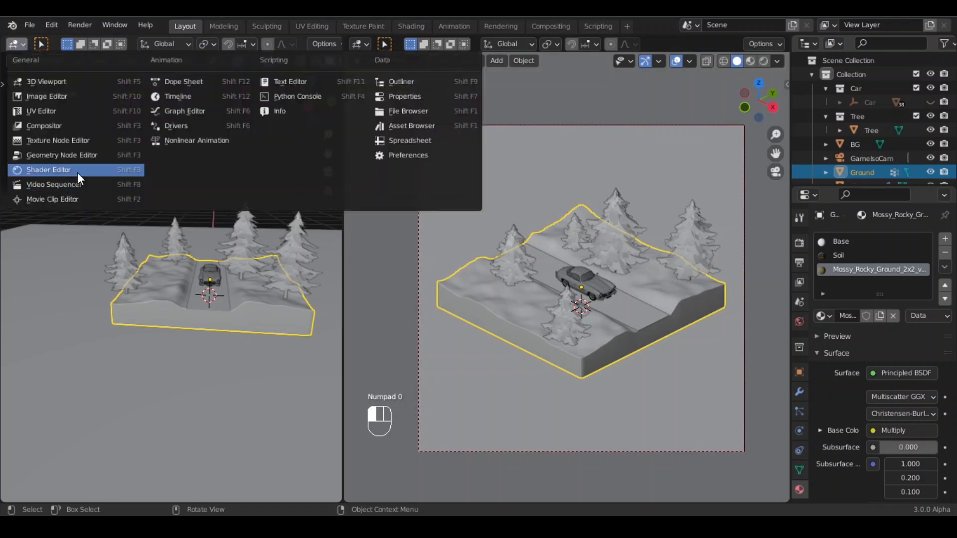
{"action": "left_click", "coordinate": [76, 172]}
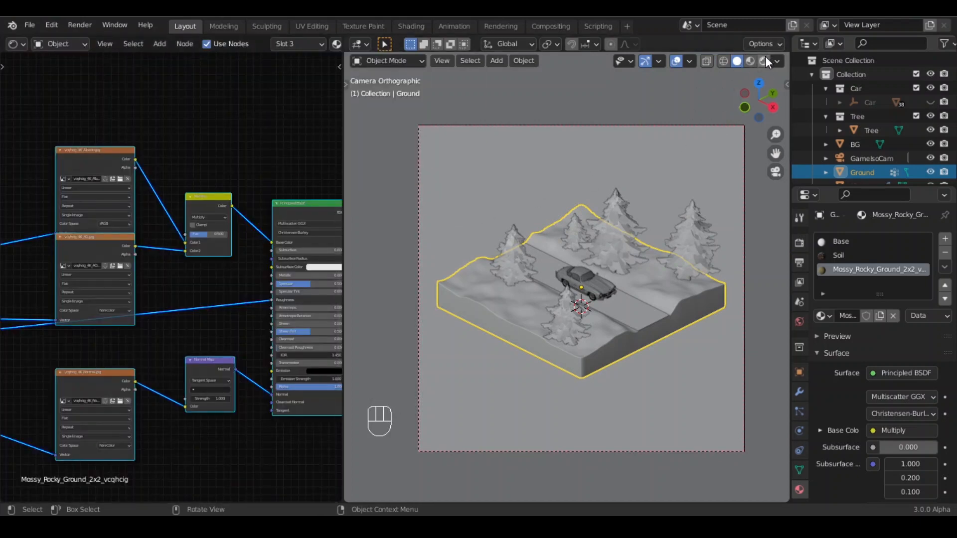
{"action": "left_click", "coordinate": [764, 60]}
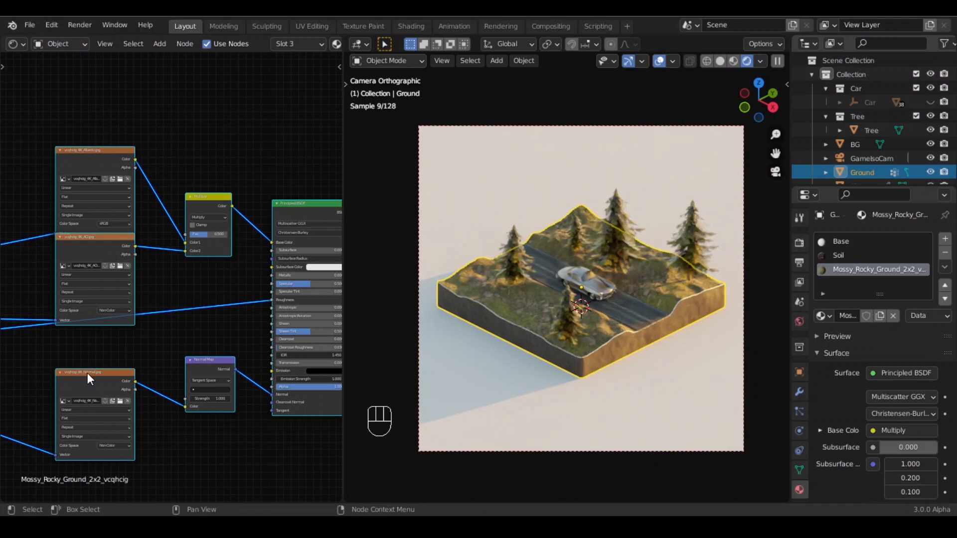
- Set the Mapping node's Scale to 0.5 for X, Y and Z
{"action": "scroll", "coordinate": [56, 389], "scroll_direction": "down", "scroll_amount": 8}
{"action": "middle_click_drag", "start_coordinate": [162, 395], "coordinate": [342, 388]}
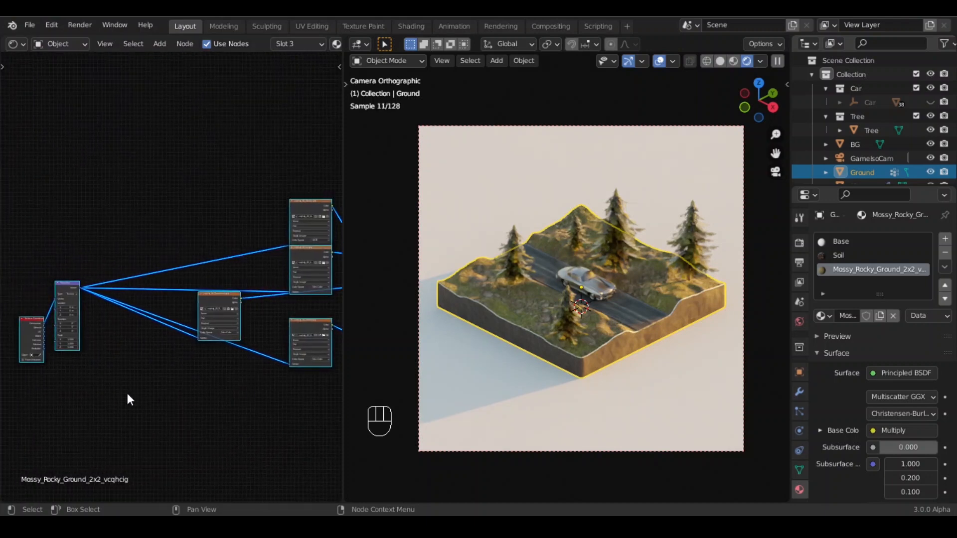
{"action": "middle_click_drag", "start_coordinate": [127, 399], "coordinate": [174, 401]}
{"action": "scroll", "coordinate": [128, 422], "scroll_direction": "up", "scroll_amount": 5}
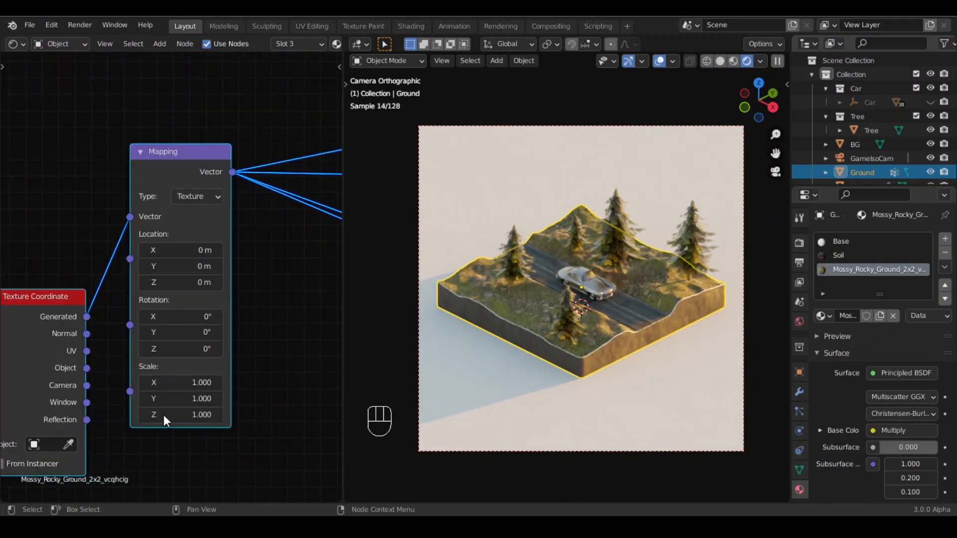
{"action": "left_click_drag", "start_coordinate": [164, 415], "coordinate": [189, 382]}
{"action": "type", "text": "0."}
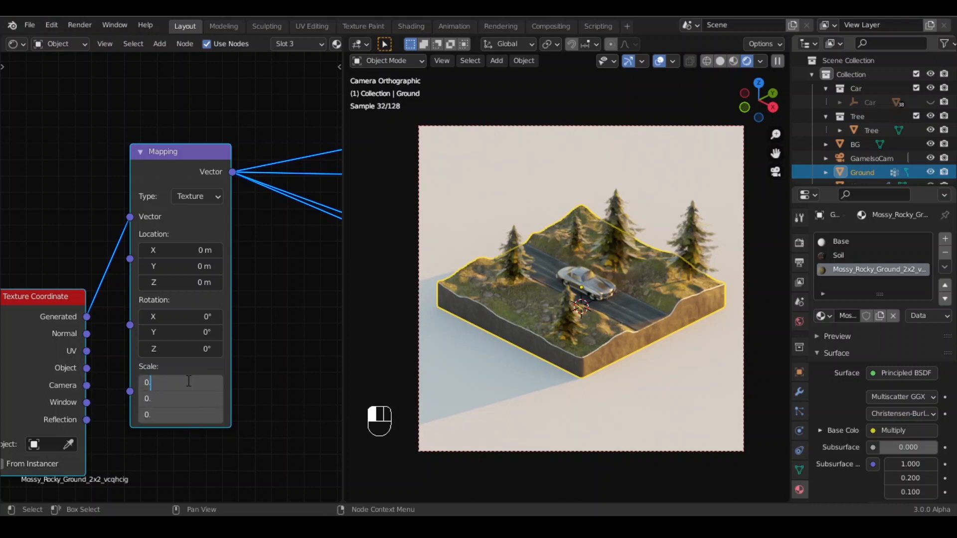
{"action": "type", "text": "5"}
{"action": "key", "text": "Return"}
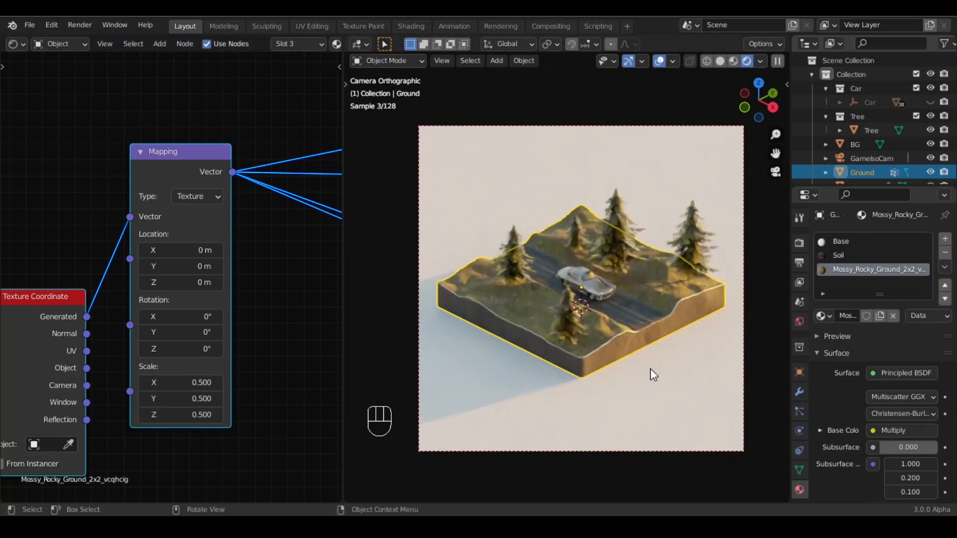
- Return to solid shading and enter face-select Edit Mode at the ground's rounded front corner
{"action": "left_click", "coordinate": [720, 60]}
{"action": "middle_click_drag", "start_coordinate": [590, 359], "coordinate": [606, 335]}
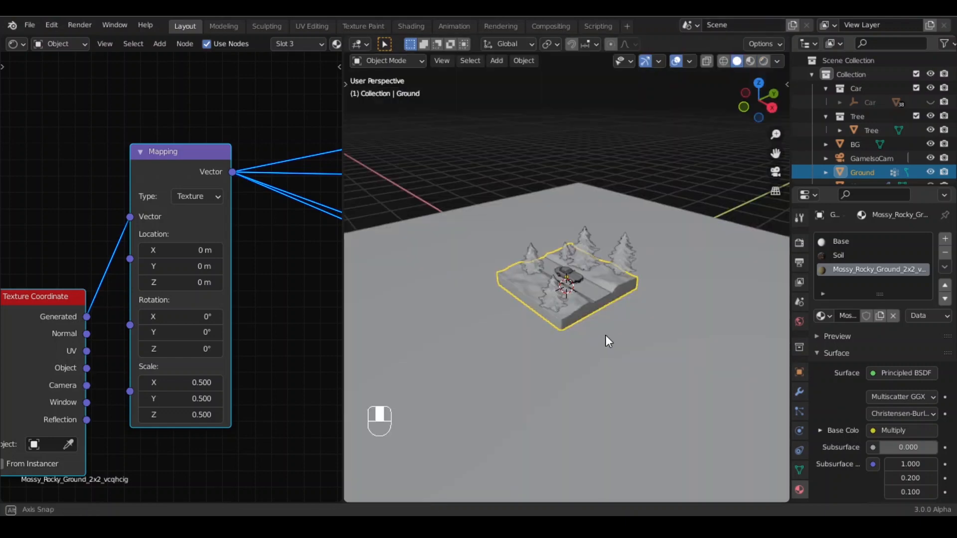
{"action": "scroll", "coordinate": [569, 367], "scroll_direction": "up", "scroll_amount": 5}
{"action": "key", "text": "Tab"}
{"action": "middle_click_drag", "start_coordinate": [569, 364], "coordinate": [589, 237], "text": "shift"}
{"action": "scroll", "coordinate": [592, 233], "scroll_direction": "up", "scroll_amount": 3}
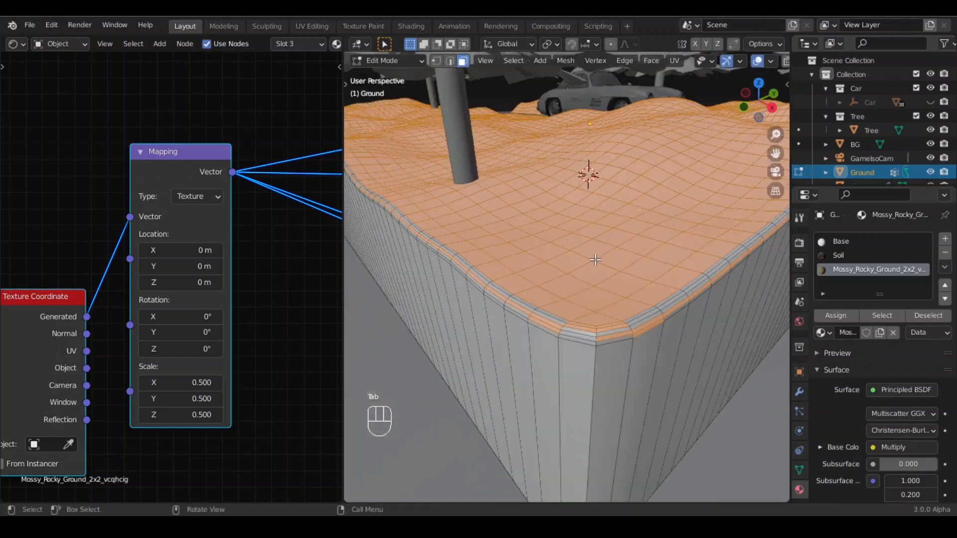
{"action": "key", "text": "2"}
{"action": "left_click", "coordinate": [605, 332]}
{"action": "key", "text": "3"}
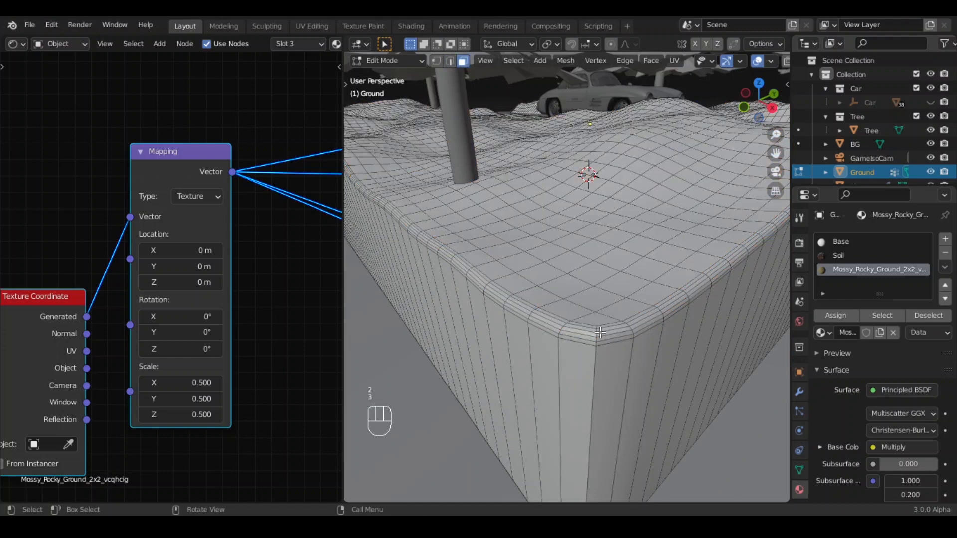
{"action": "left_click", "coordinate": [600, 332]}
{"action": "left_click", "coordinate": [598, 333], "text": "alt"}
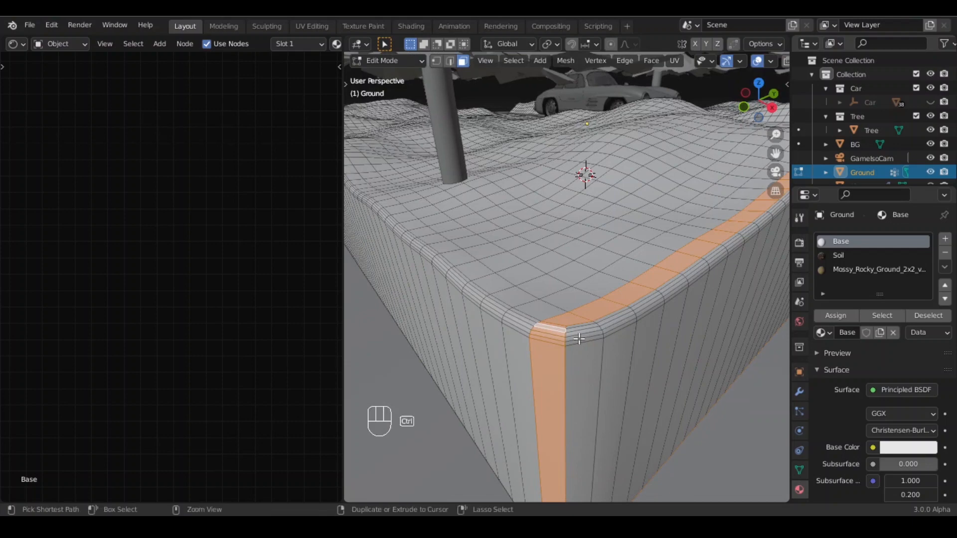
{"action": "left_click", "coordinate": [578, 337], "text": "ctrl+shift"}
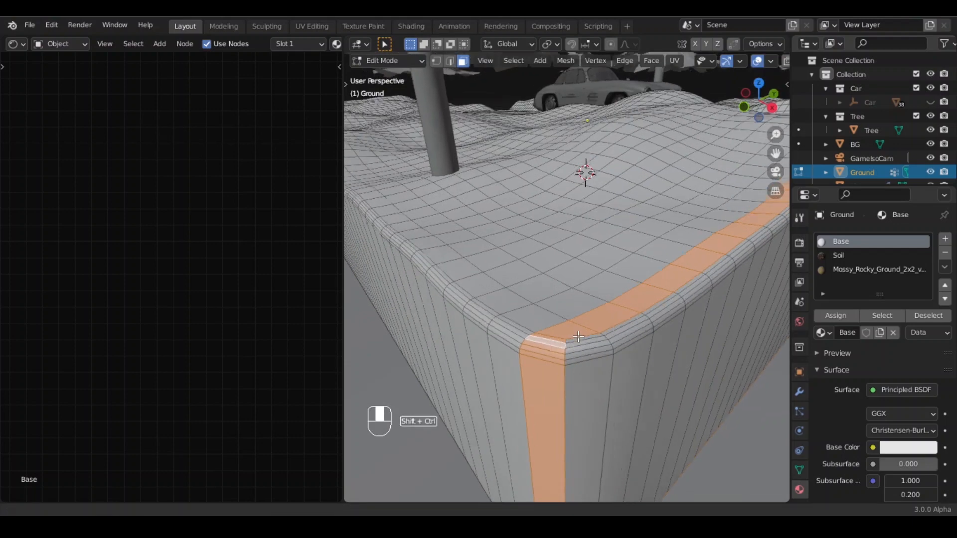
{"action": "scroll", "coordinate": [577, 339], "scroll_direction": "up", "scroll_amount": 2}
- Loop-select the face rings along the ground's rounded top edge and assign them the Mossy_Rocky_Ground material
{"action": "left_click", "coordinate": [570, 392]}
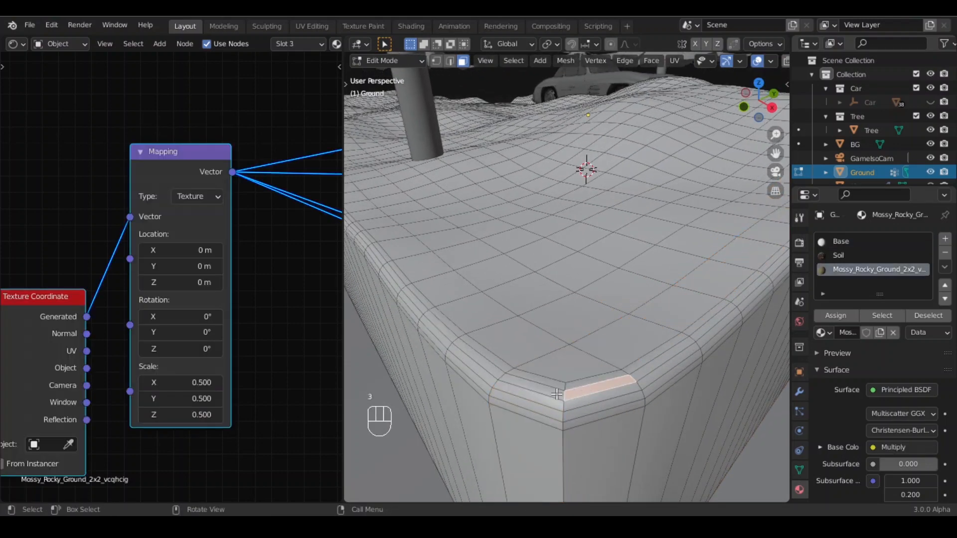
{"action": "left_click", "coordinate": [568, 389], "text": "alt"}
{"action": "left_click", "coordinate": [564, 388], "text": "alt+shift"}
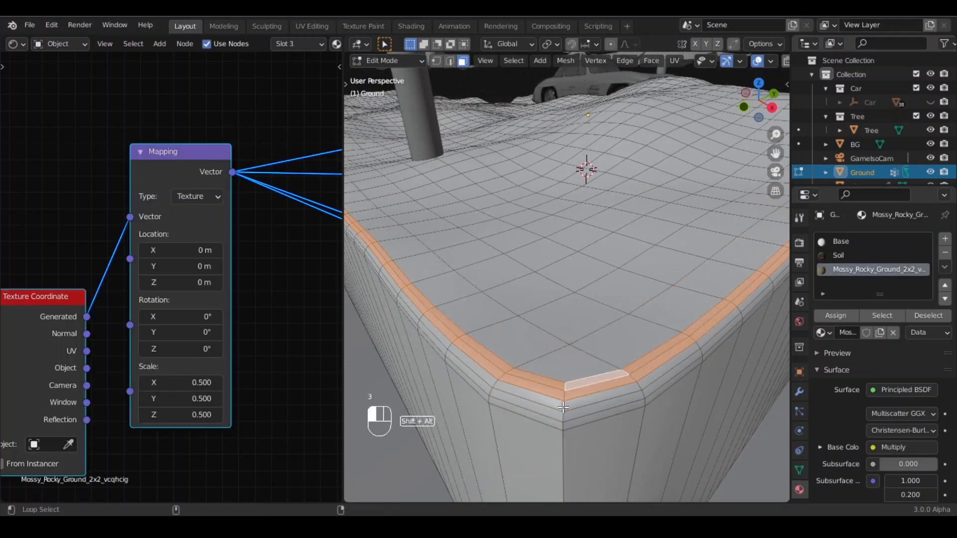
{"action": "left_click", "coordinate": [563, 407], "text": "alt+shift"}
{"action": "left_click", "coordinate": [563, 417], "text": "alt+shift"}
{"action": "left_click", "coordinate": [562, 424], "text": "alt+shift"}
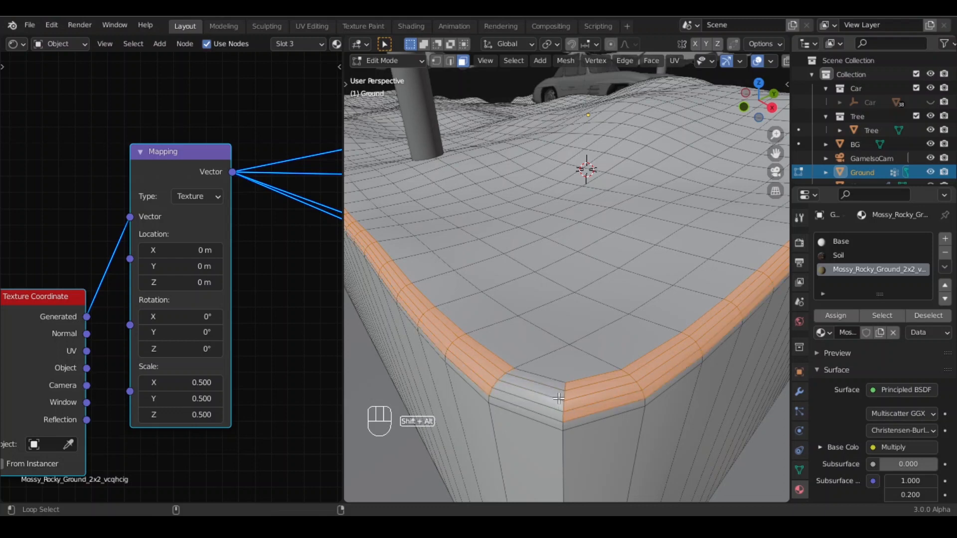
{"action": "key", "text": "ctrl+z"}
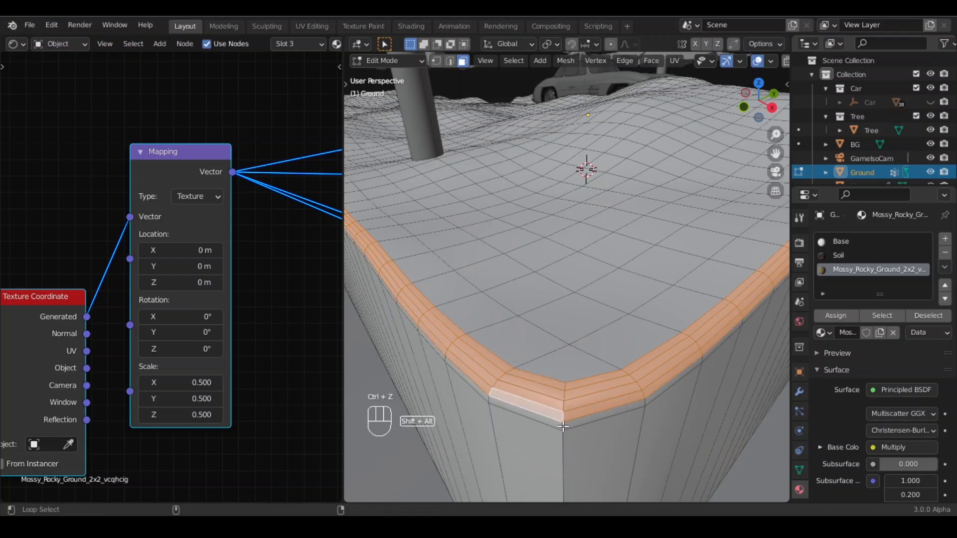
{"action": "left_click", "coordinate": [563, 427], "text": "alt+shift"}
{"action": "left_click", "coordinate": [833, 316]}
- Leave Edit Mode, return to the camera view and select the BG object
{"action": "scroll", "coordinate": [615, 309], "scroll_direction": "down", "scroll_amount": 10}
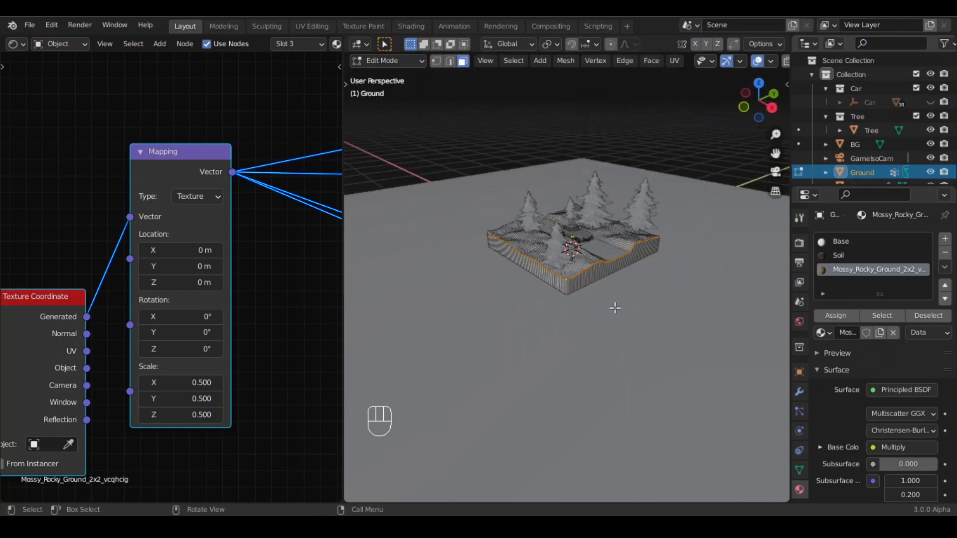
{"action": "key", "text": "Tab"}
{"action": "key", "text": "KP_0"}
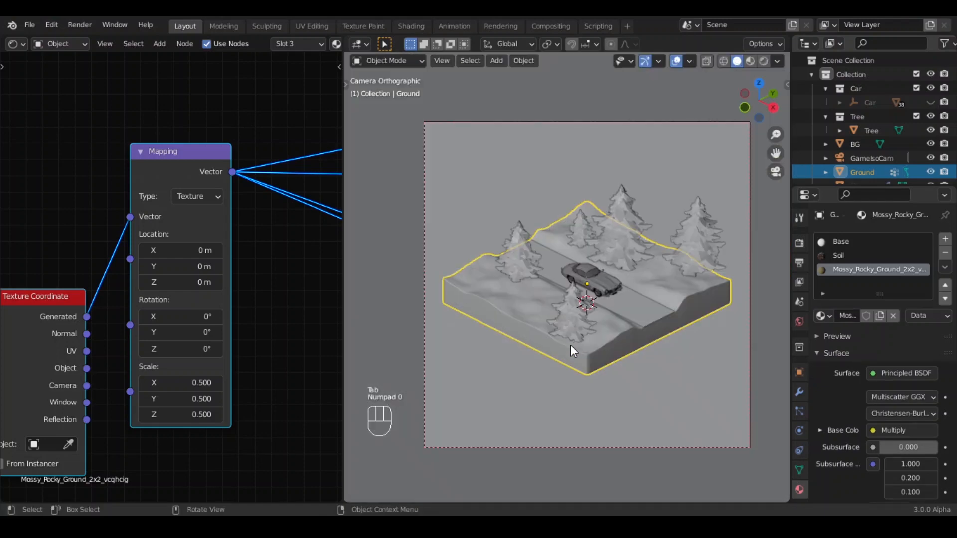
{"action": "left_click", "coordinate": [735, 416]}
{"action": "left_click", "coordinate": [867, 283]}
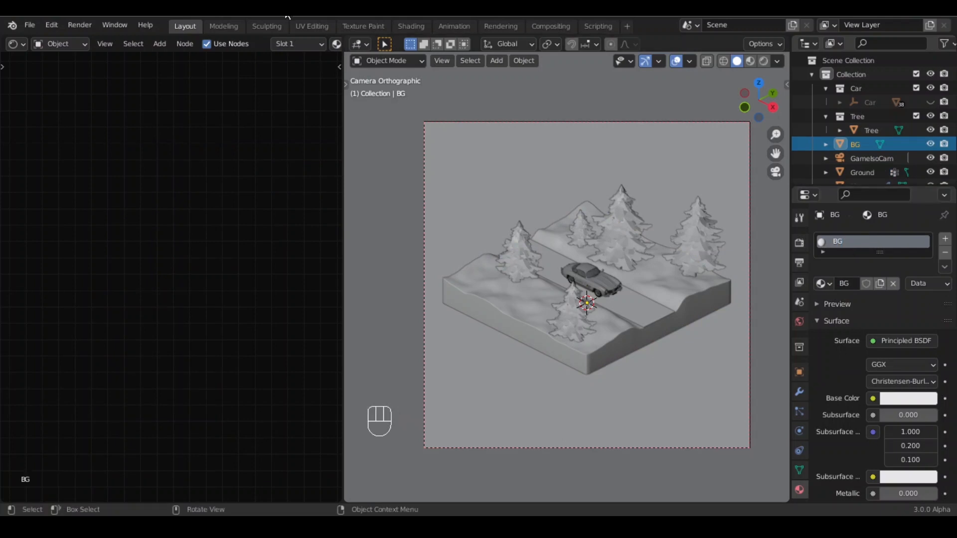
- Switch the left area to the Shader Editor for BG's material and set the Principled BSDF Base Color to black
{"action": "left_click", "coordinate": [13, 44]}
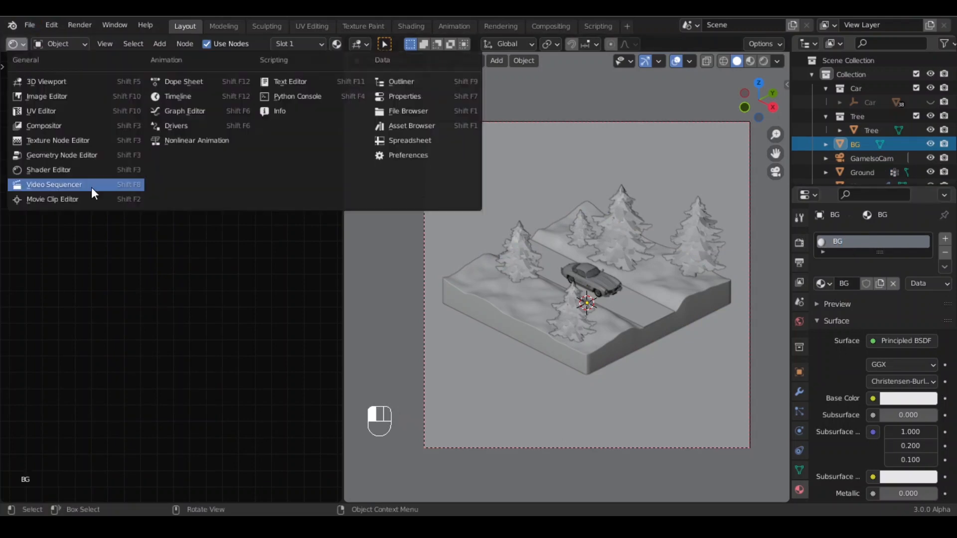
{"action": "left_click", "coordinate": [52, 168]}
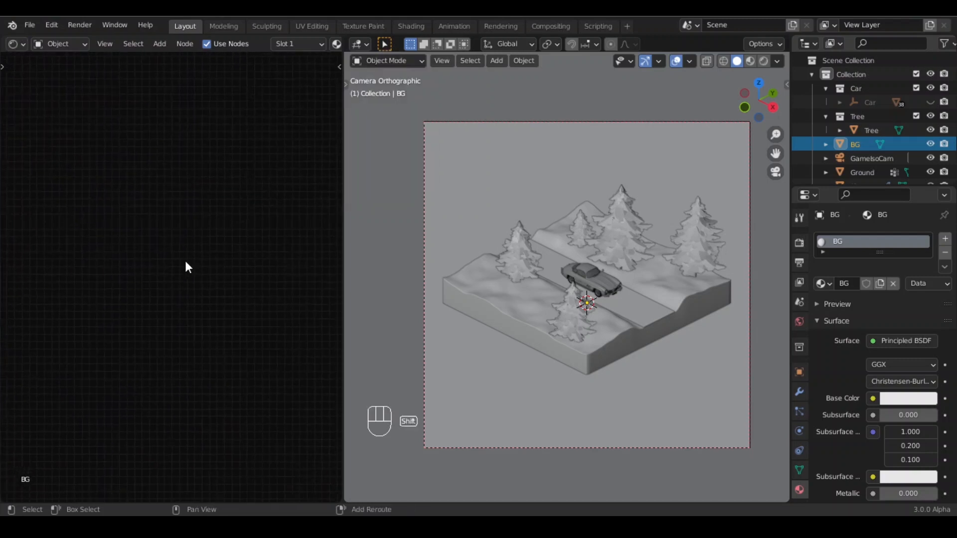
{"action": "middle_click_drag", "start_coordinate": [319, 279], "coordinate": [35, 287], "text": "shift"}
{"action": "scroll", "coordinate": [96, 273], "scroll_direction": "up", "scroll_amount": 6}
{"action": "middle_click_drag", "start_coordinate": [142, 285], "coordinate": [178, 231], "text": "shift"}
{"action": "left_click", "coordinate": [179, 232]}
{"action": "left_click_drag", "start_coordinate": [245, 133], "coordinate": [237, 184]}
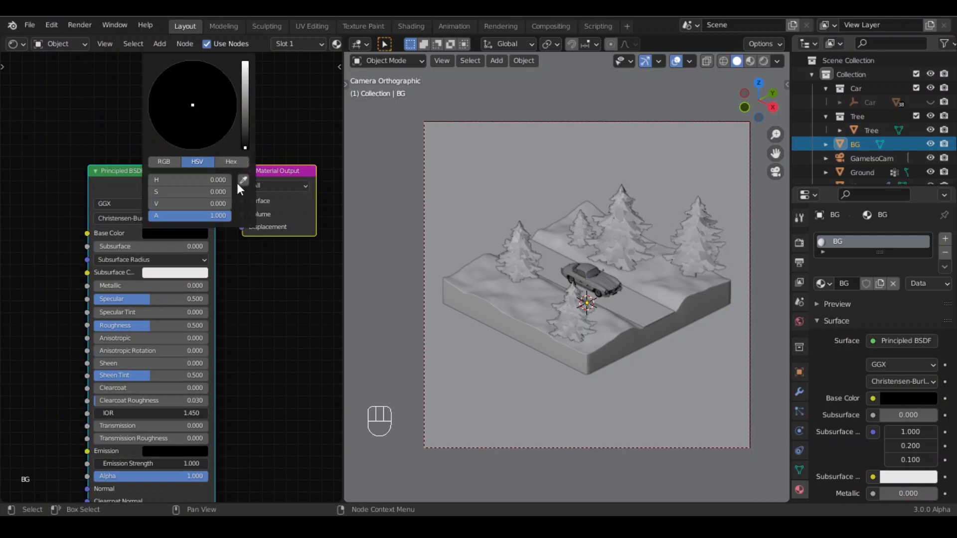
- Set the BG material's Metallic to 1, Specular to about 0.25 and Roughness to about 0.26
{"action": "left_click_drag", "start_coordinate": [115, 285], "coordinate": [252, 256]}
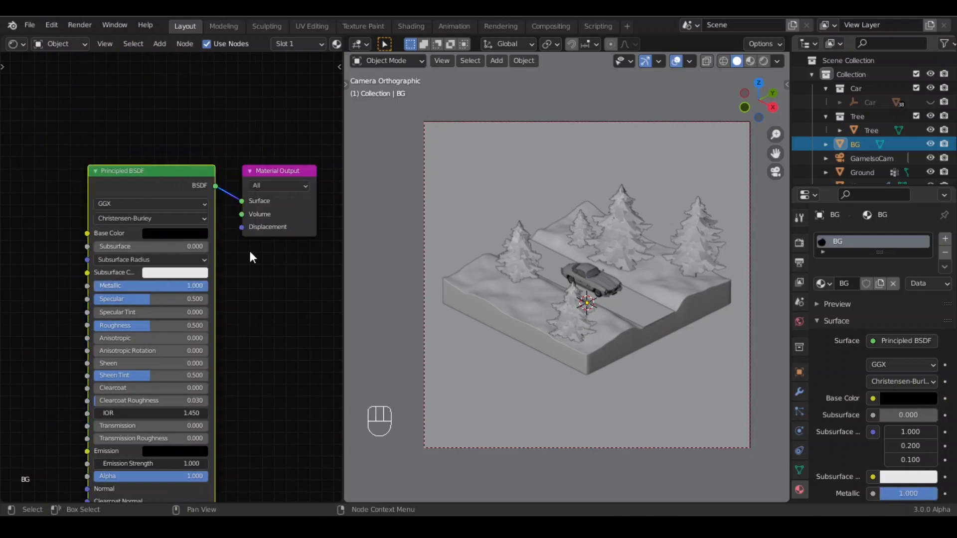
{"action": "left_click_drag", "start_coordinate": [181, 299], "coordinate": [156, 299]}
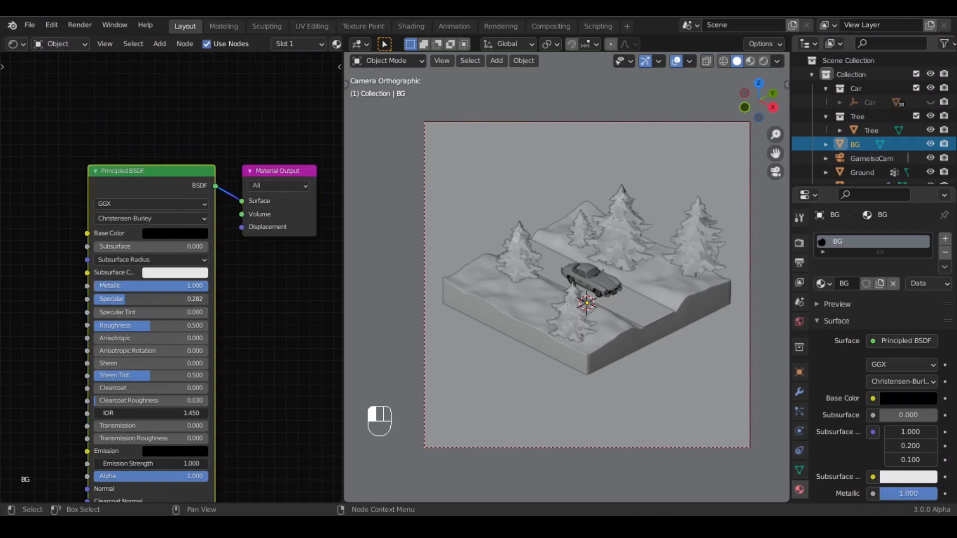
{"action": "left_click_drag", "start_coordinate": [121, 325], "coordinate": [117, 325]}
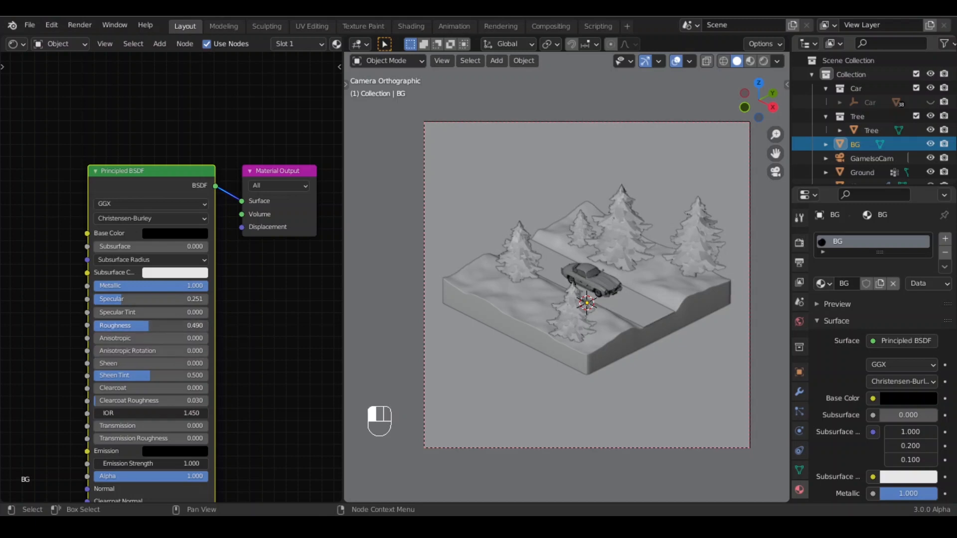
{"action": "middle_click_drag", "start_coordinate": [255, 390], "coordinate": [259, 320], "text": "shift"}
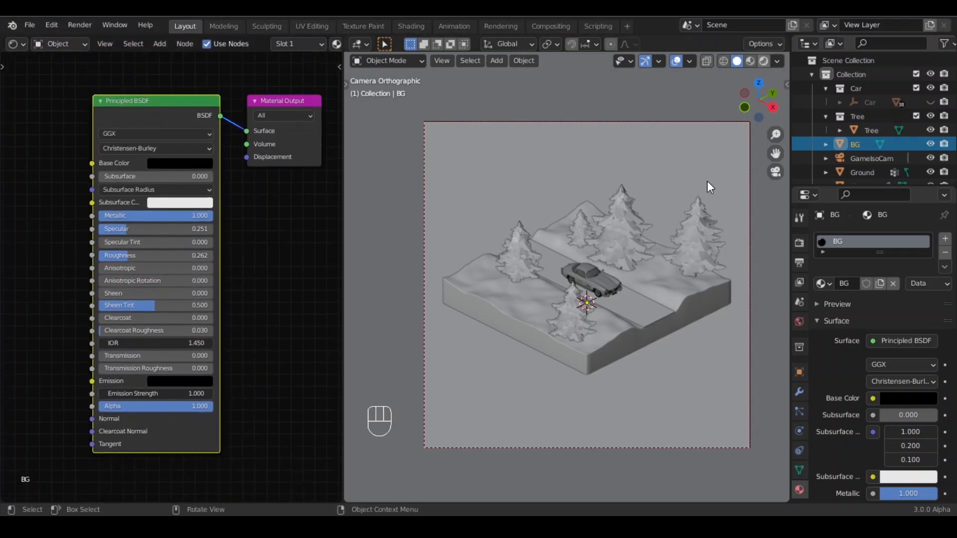
- Preview the scene in rendered shading, then return to solid shading
{"action": "left_click", "coordinate": [764, 61]}
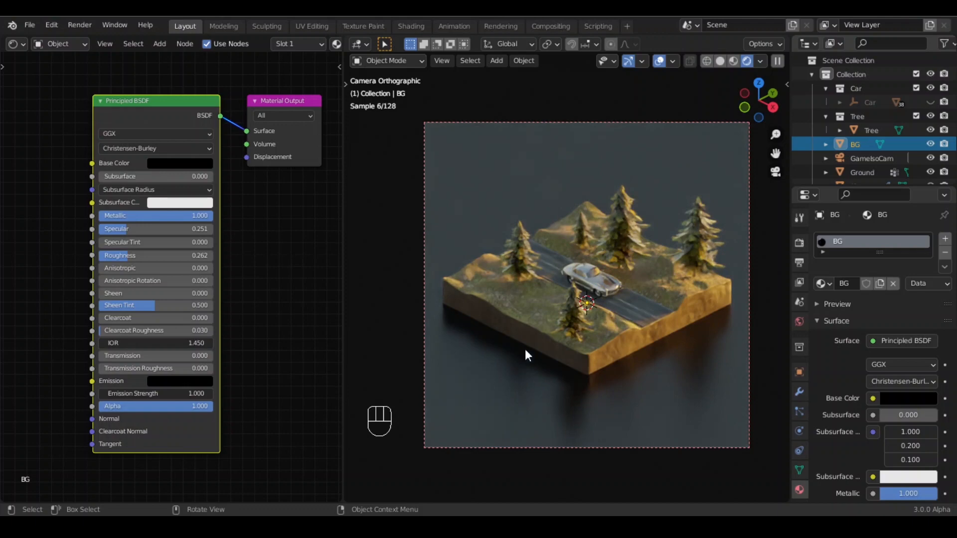
{"action": "left_click", "coordinate": [719, 60]}
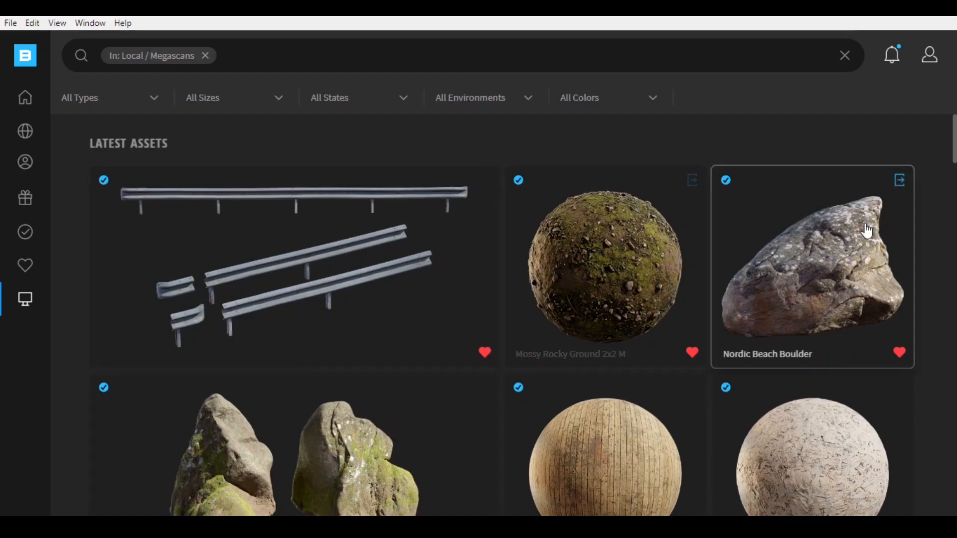
- Import the Nordic Beach Boulder asset from Bridge and move it onto the ground left of the road
{"action": "left_click", "coordinate": [910, 183]}
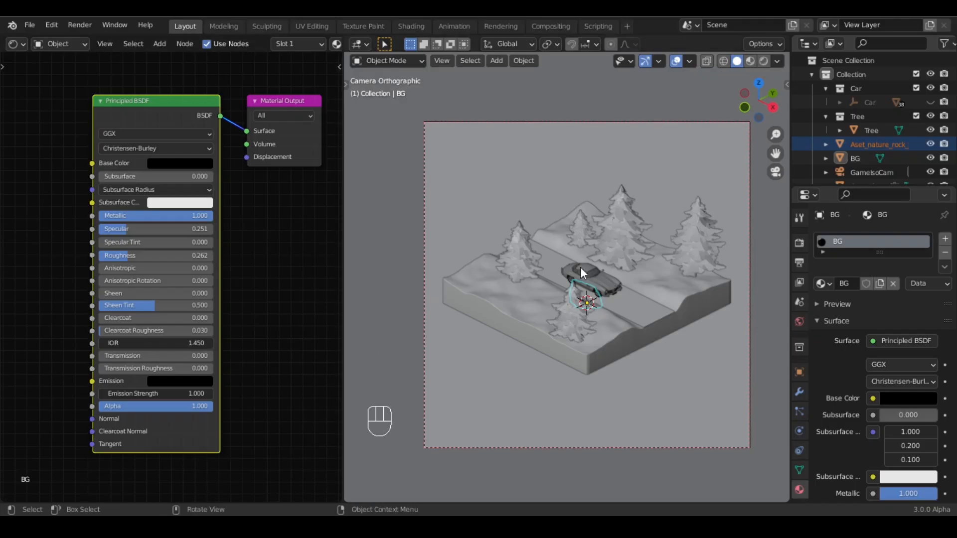
{"action": "scroll", "coordinate": [580, 267], "scroll_direction": "up", "scroll_amount": 3}
{"action": "middle_click_drag", "start_coordinate": [580, 309], "coordinate": [547, 328]}
{"action": "key", "text": "g"}
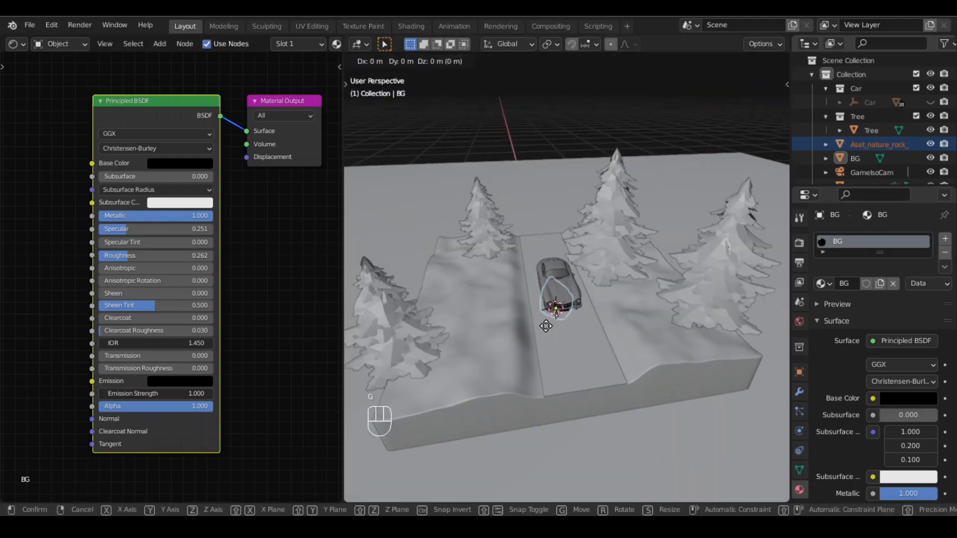
{"action": "key", "text": "z"}
{"action": "left_click", "coordinate": [544, 313]}
{"action": "key", "text": "g"}
{"action": "key", "text": "shift+z"}
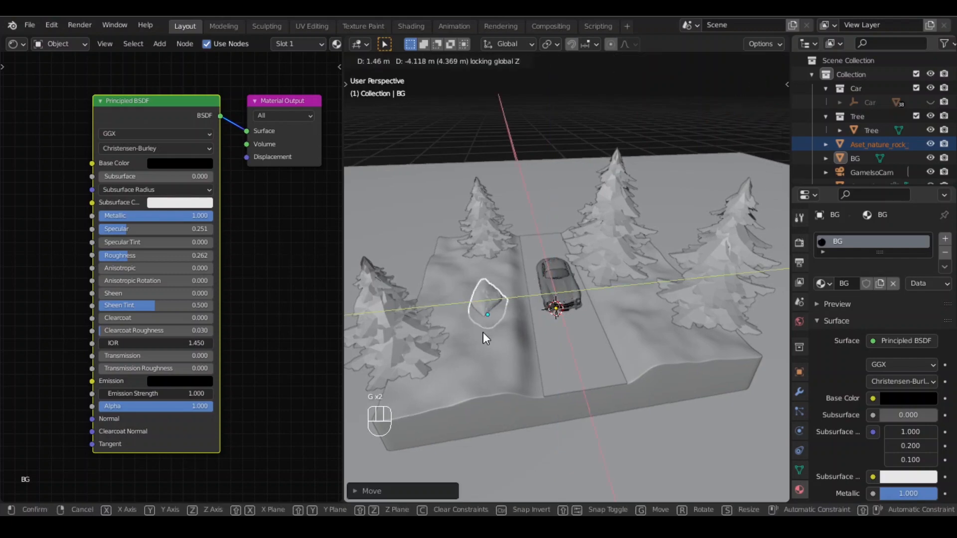
{"action": "left_click", "coordinate": [483, 332]}
- Rotate the boulder freely with trackball rotation
{"action": "scroll", "coordinate": [483, 332], "scroll_direction": "up", "scroll_amount": 6}
{"action": "middle_click_drag", "start_coordinate": [401, 333], "coordinate": [638, 317], "text": "shift"}
{"action": "key", "text": "r"}
{"action": "key", "text": "r"}
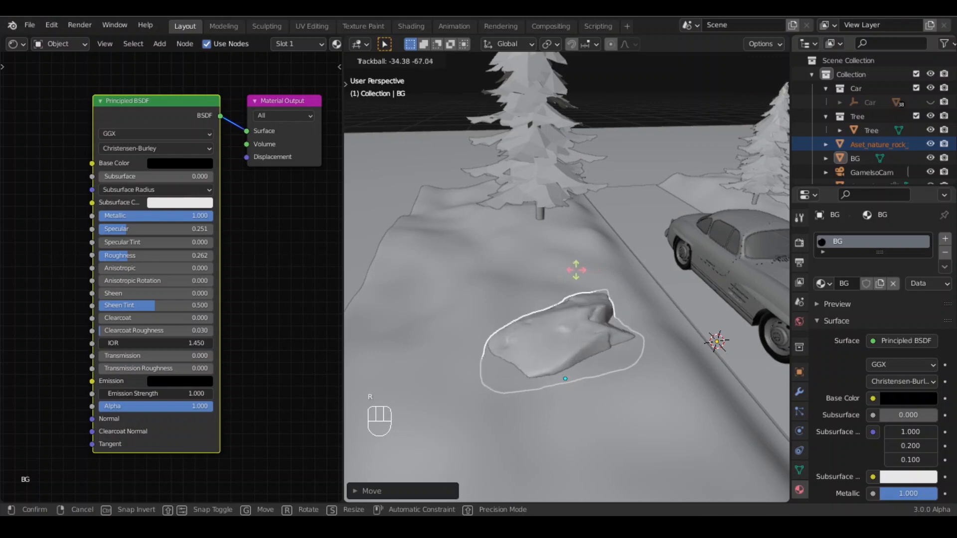
{"action": "left_click", "coordinate": [577, 271]}
- Duplicate the boulder and place the copy on the ground to the right of the road
{"action": "scroll", "coordinate": [618, 281], "scroll_direction": "down", "scroll_amount": 5}
{"action": "middle_click_drag", "start_coordinate": [658, 291], "coordinate": [608, 299], "text": "shift"}
{"action": "middle_click_drag", "start_coordinate": [607, 299], "coordinate": [573, 329]}
{"action": "middle_click_drag", "start_coordinate": [573, 329], "coordinate": [533, 316], "text": "shift"}
{"action": "key", "text": "shift+d"}
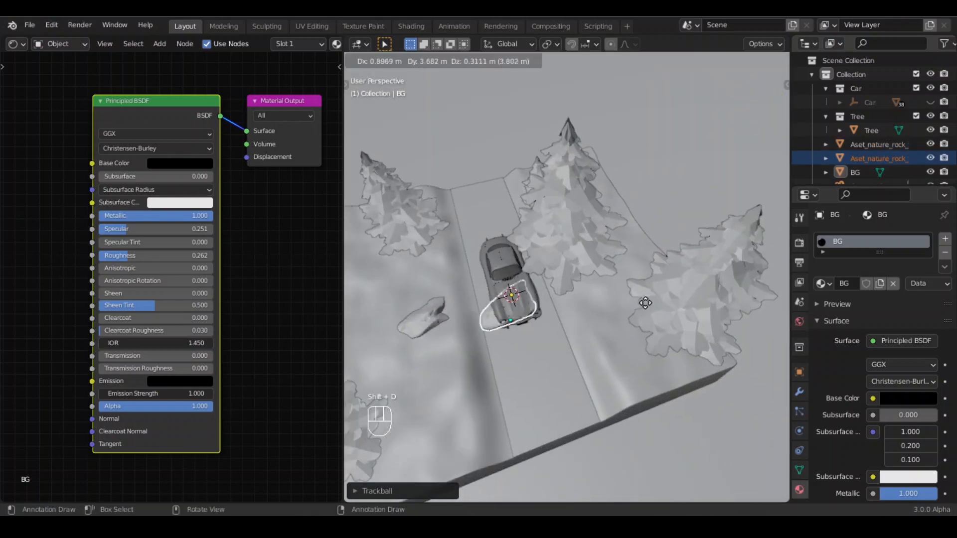
{"action": "left_click", "coordinate": [643, 309]}
- Scale the copied boulder up slightly and move it along Z
{"action": "scroll", "coordinate": [706, 311], "scroll_direction": "up", "scroll_amount": 4}
{"action": "middle_click_drag", "start_coordinate": [705, 311], "coordinate": [540, 283], "text": "shift"}
{"action": "key", "text": "s"}
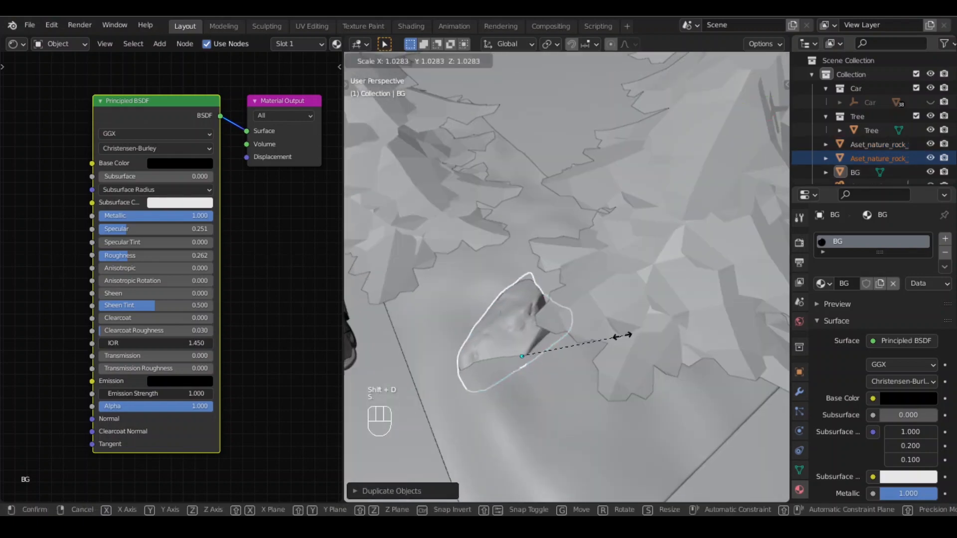
{"action": "left_click", "coordinate": [555, 334]}
{"action": "middle_click_drag", "start_coordinate": [554, 333], "coordinate": [599, 292]}
{"action": "key", "text": "g"}
{"action": "key", "text": "z"}
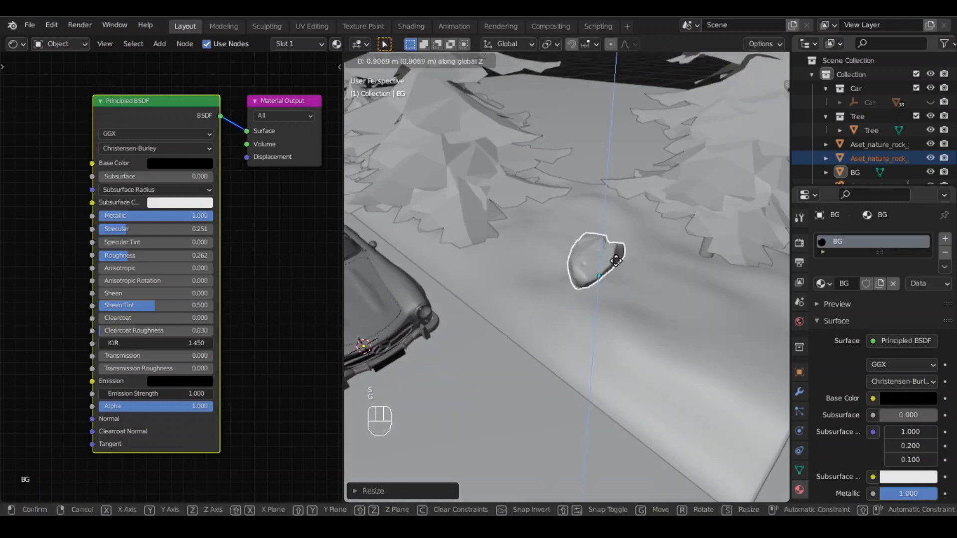
{"action": "left_click", "coordinate": [648, 268]}
- Trackball-rotate the copied boulder and adjust its height along Z
{"action": "key", "text": "r"}
{"action": "key", "text": "r"}
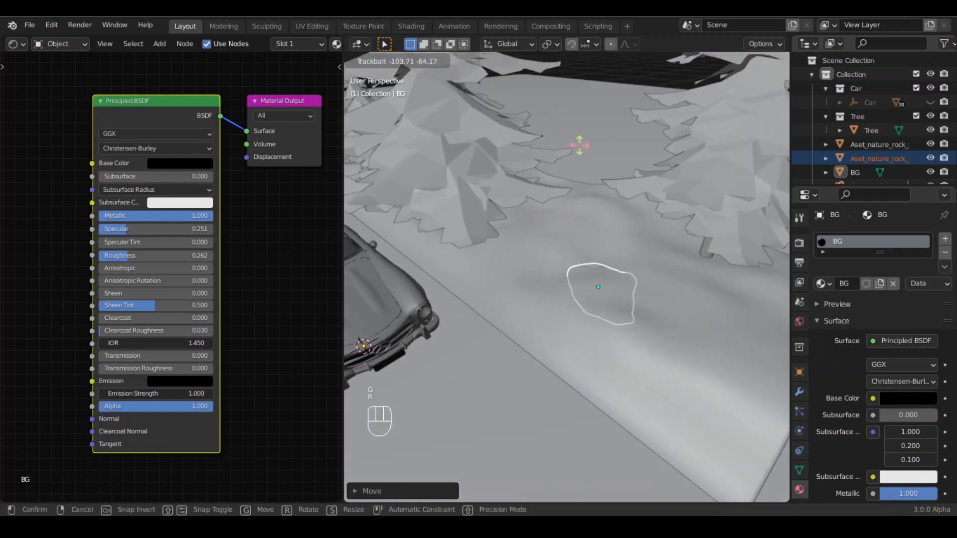
{"action": "left_click", "coordinate": [566, 185]}
{"action": "key", "text": "g"}
{"action": "key", "text": "z"}
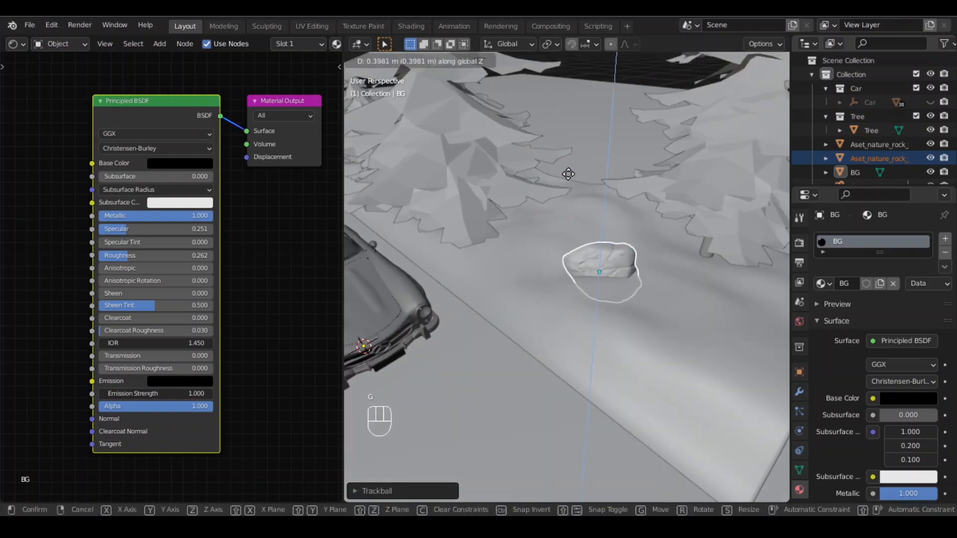
{"action": "left_click", "coordinate": [568, 179]}
- Return to the camera view and check the scene in rendered shading before switching back to solid
{"action": "scroll", "coordinate": [594, 297], "scroll_direction": "down", "scroll_amount": 8}
{"action": "left_click", "coordinate": [647, 327]}
{"action": "key", "text": "KP_0"}
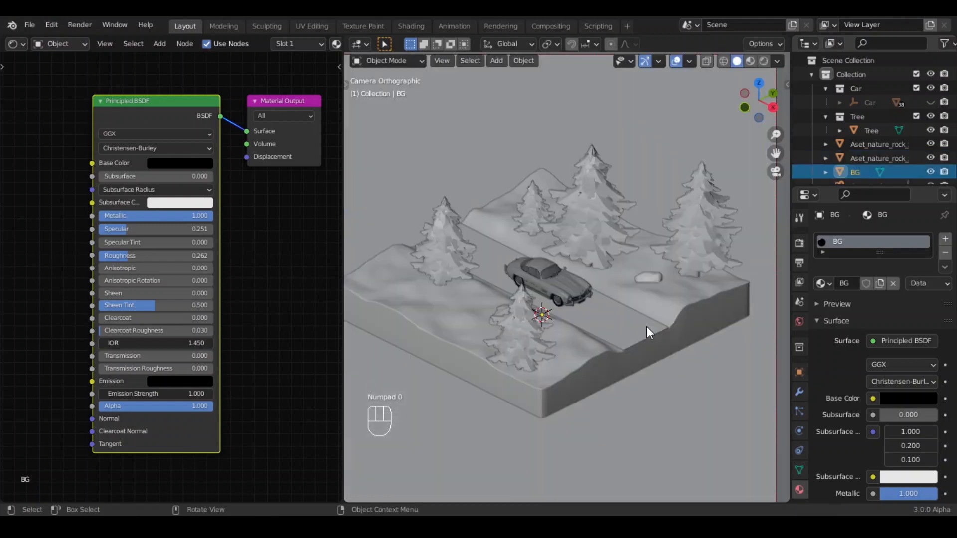
{"action": "left_click", "coordinate": [763, 61]}
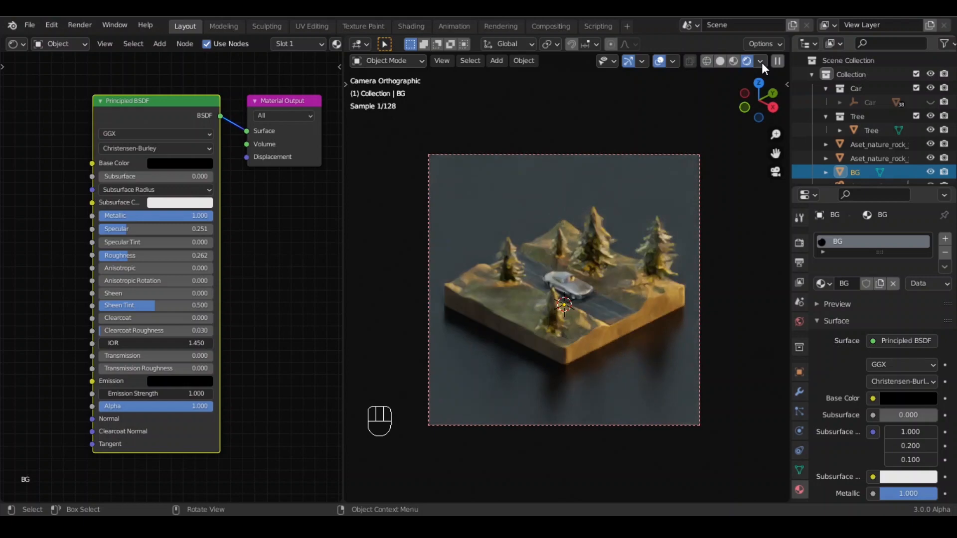
{"action": "left_click", "coordinate": [720, 61]}
- Select the Car parent object and close the Shader Editor area to widen the viewport
{"action": "scroll", "coordinate": [568, 309], "scroll_direction": "up", "scroll_amount": 3}
{"action": "middle_click_drag", "start_coordinate": [588, 310], "coordinate": [554, 321]}
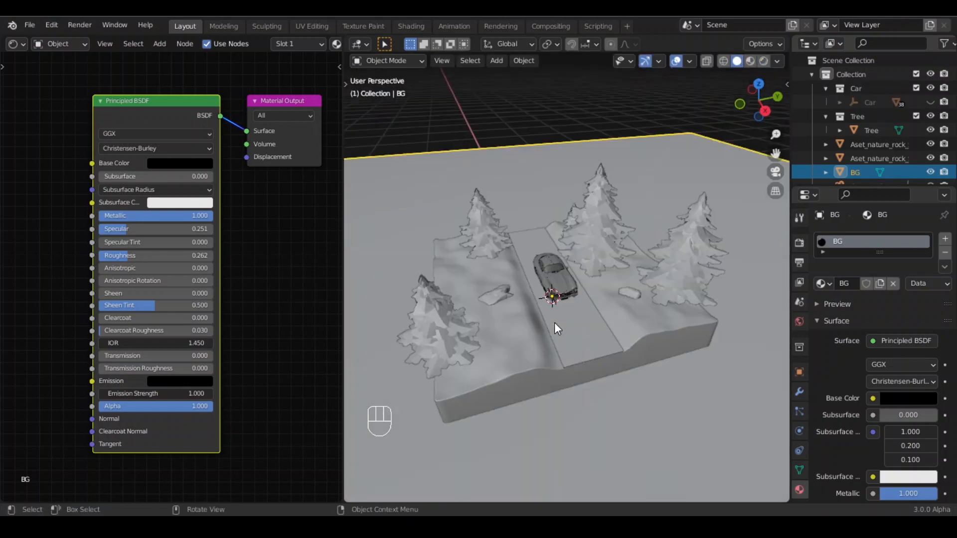
{"action": "scroll", "coordinate": [554, 322], "scroll_direction": "up", "scroll_amount": 2}
{"action": "left_click", "coordinate": [536, 242]}
{"action": "scroll", "coordinate": [575, 287], "scroll_direction": "up", "scroll_amount": 4}
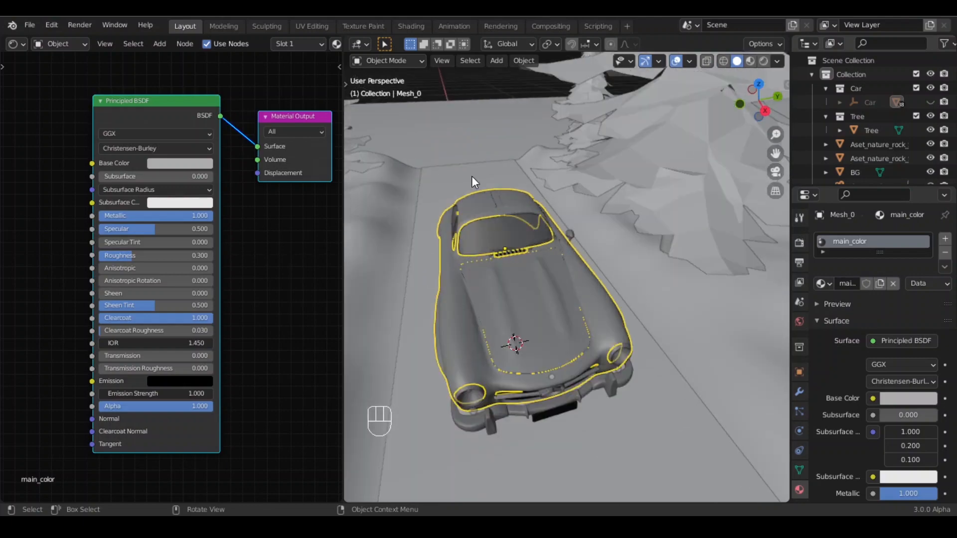
{"action": "left_click", "coordinate": [871, 102]}
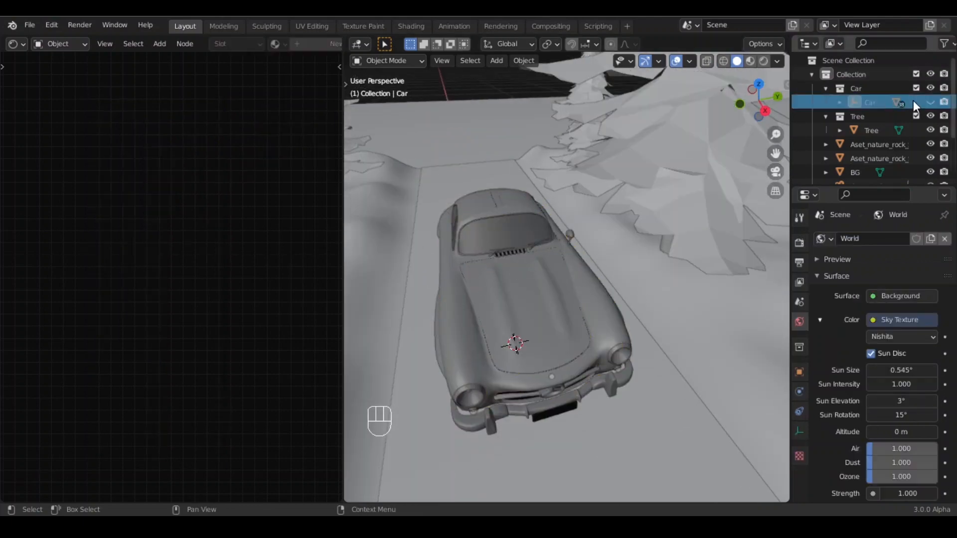
{"action": "left_click", "coordinate": [623, 214]}
{"action": "scroll", "coordinate": [439, 232], "scroll_direction": "down", "scroll_amount": 2}
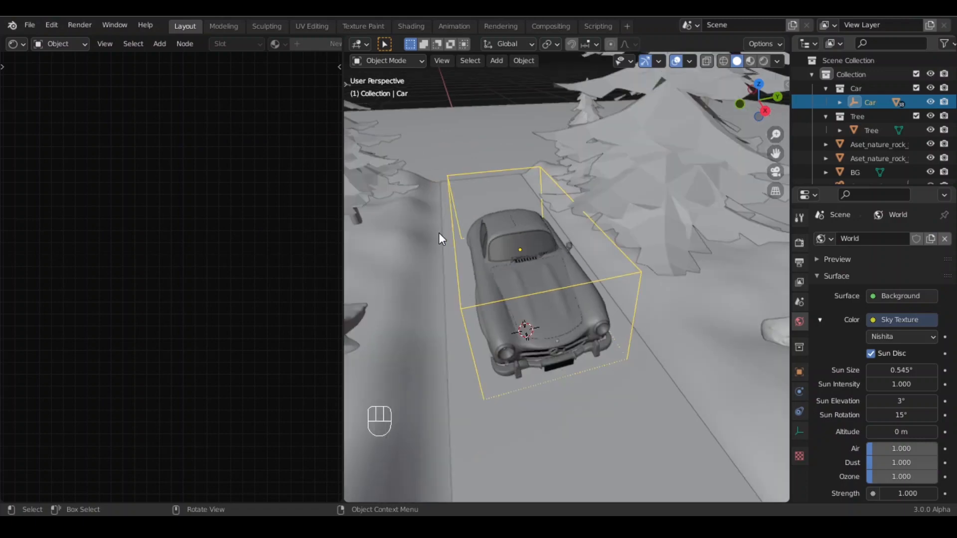
{"action": "right_click", "coordinate": [343, 221]}
{"action": "left_click", "coordinate": [277, 252]}
- Move the car about 4.5 m back along X to the start of the road
{"action": "left_click", "coordinate": [541, 225]}
{"action": "scroll", "coordinate": [540, 219], "scroll_direction": "down", "scroll_amount": 4}
{"action": "middle_click_drag", "start_coordinate": [514, 234], "coordinate": [593, 274]}
{"action": "scroll", "coordinate": [463, 277], "scroll_direction": "down", "scroll_amount": 1}
{"action": "middle_click_drag", "start_coordinate": [462, 276], "coordinate": [489, 295]}
{"action": "key", "text": "g"}
{"action": "key", "text": "x"}
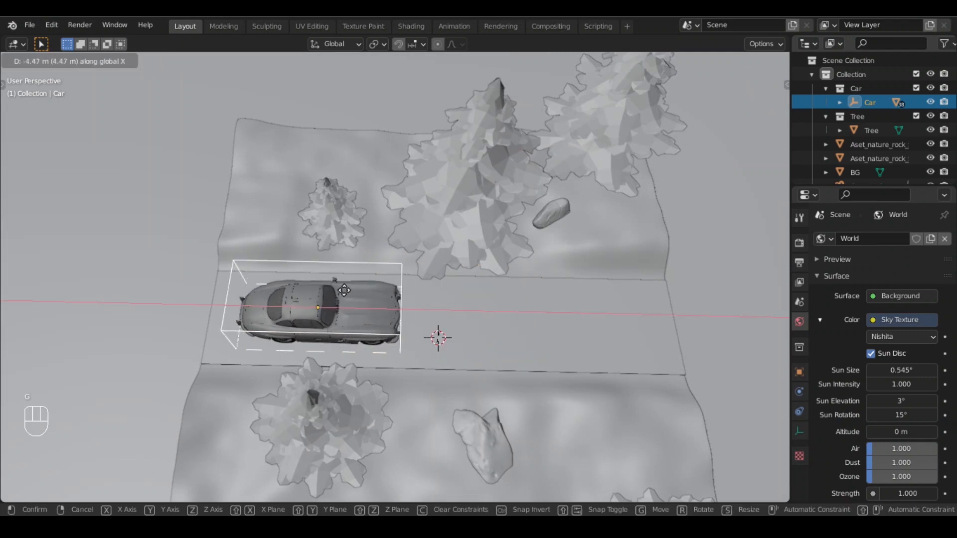
{"action": "left_click", "coordinate": [331, 292]}
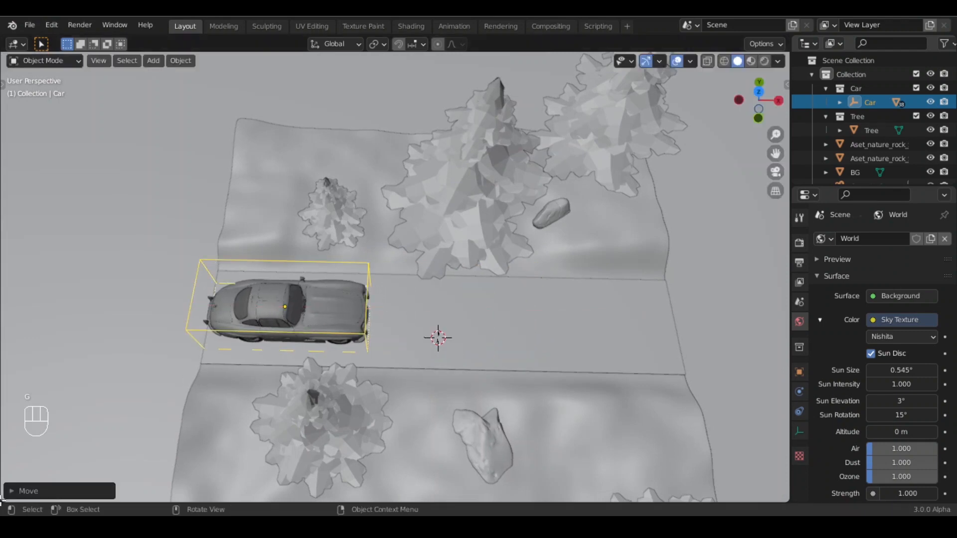
- Split off a lower area and turn it into the Timeline
{"action": "left_click_drag", "start_coordinate": [14, 463], "coordinate": [20, 399]}
{"action": "left_click", "coordinate": [17, 401]}
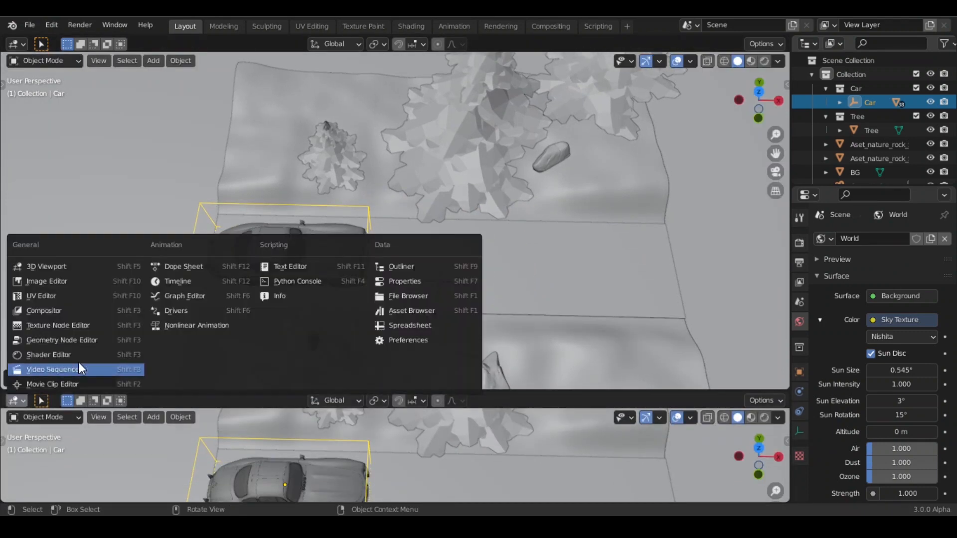
{"action": "left_click", "coordinate": [212, 281]}
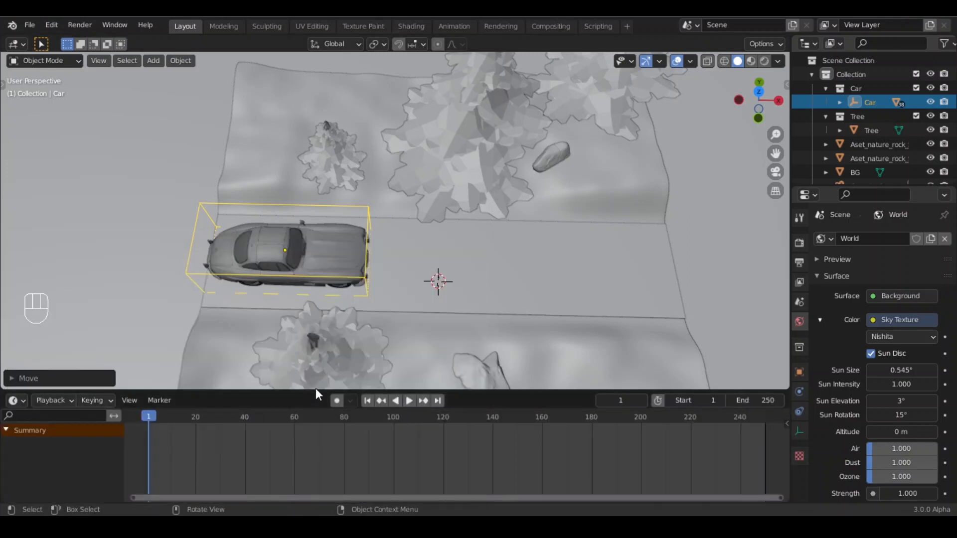
- Insert a Location keyframe for the car at frame 1
{"action": "middle_click_drag", "start_coordinate": [413, 338], "coordinate": [451, 328], "text": "shift"}
{"action": "key", "text": "i"}
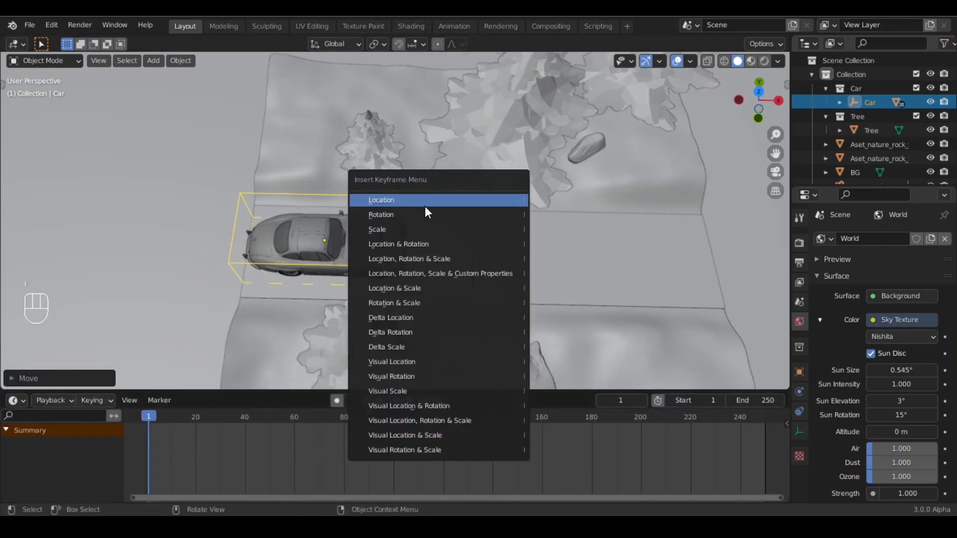
{"action": "left_click", "coordinate": [399, 200]}
- Play the animation briefly and stop at frame 10
{"action": "middle_click_drag", "start_coordinate": [490, 279], "coordinate": [471, 279], "text": "shift"}
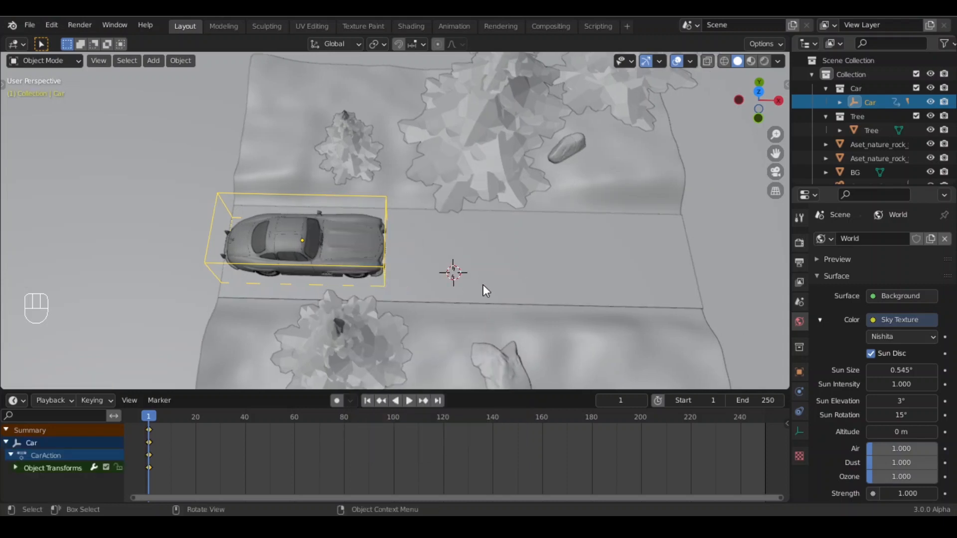
{"action": "key", "text": "space"}
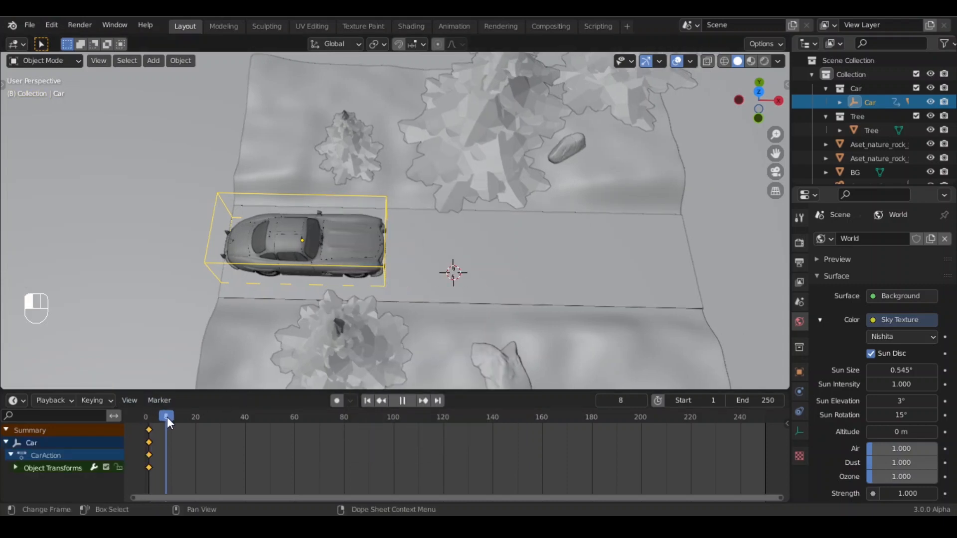
{"action": "key", "text": "space"}
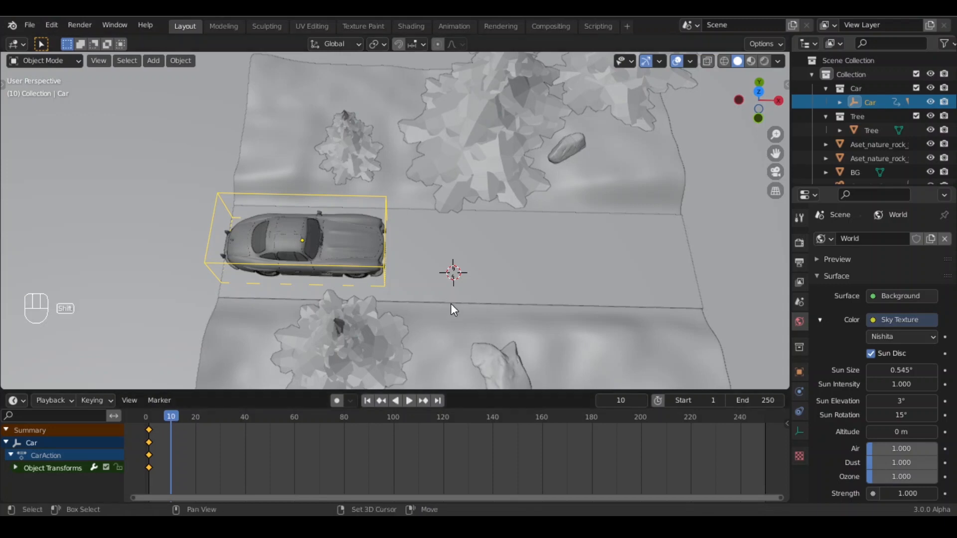
- Move the car about 10 m along X to the far end of the road
{"action": "middle_click_drag", "start_coordinate": [450, 303], "coordinate": [417, 297], "text": "shift"}
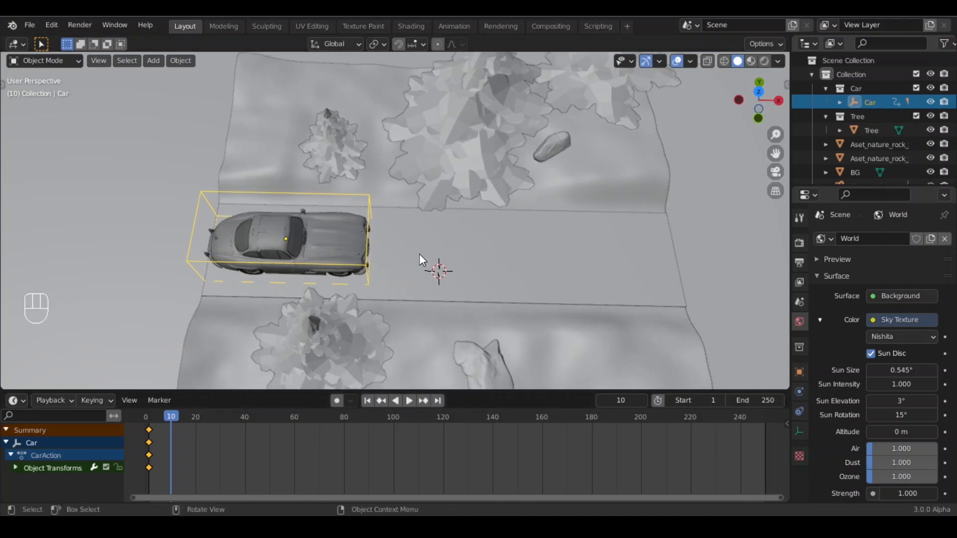
{"action": "key", "text": "g"}
{"action": "key", "text": "x"}
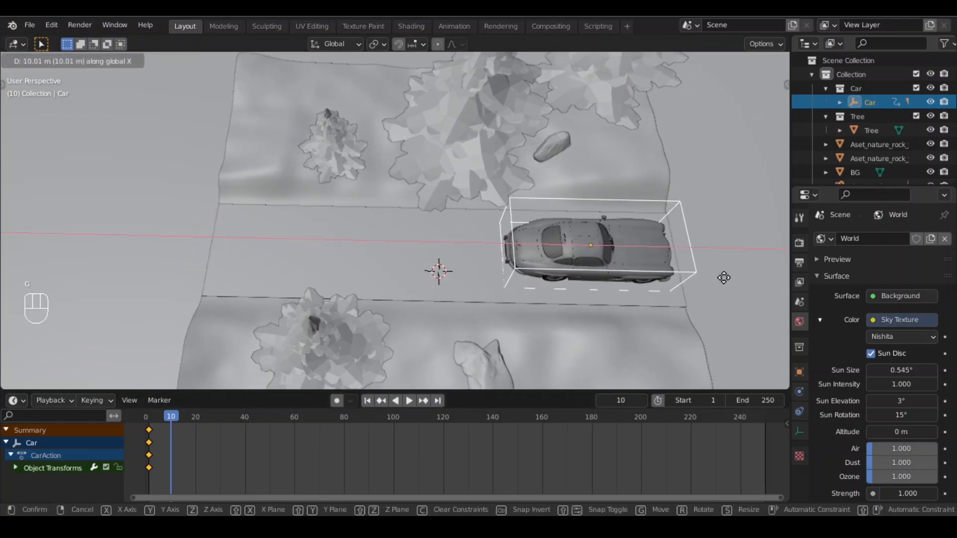
{"action": "left_click", "coordinate": [739, 282]}
{"action": "middle_click_drag", "start_coordinate": [739, 282], "coordinate": [352, 216], "text": "shift"}
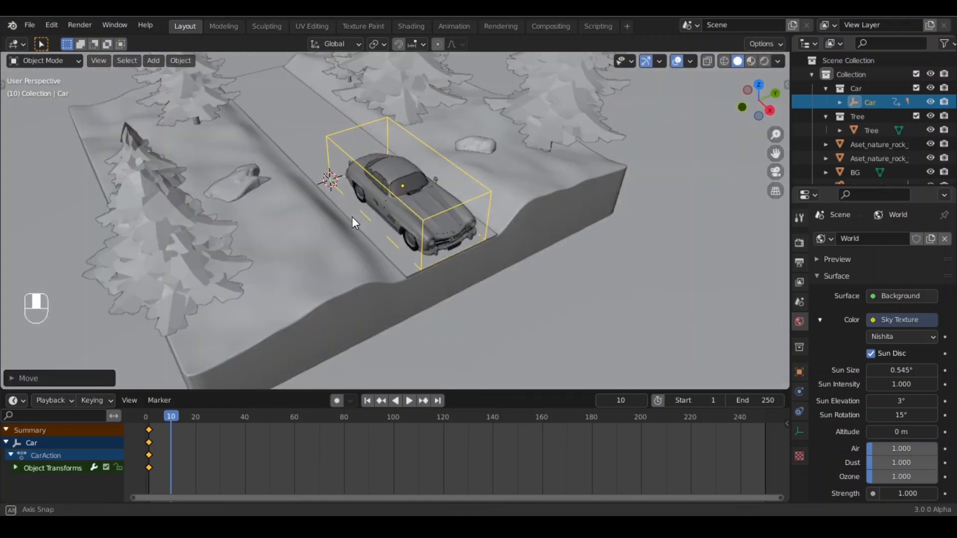
- Insert a Location keyframe for the car at frame 10
{"action": "middle_click_drag", "start_coordinate": [456, 232], "coordinate": [409, 273]}
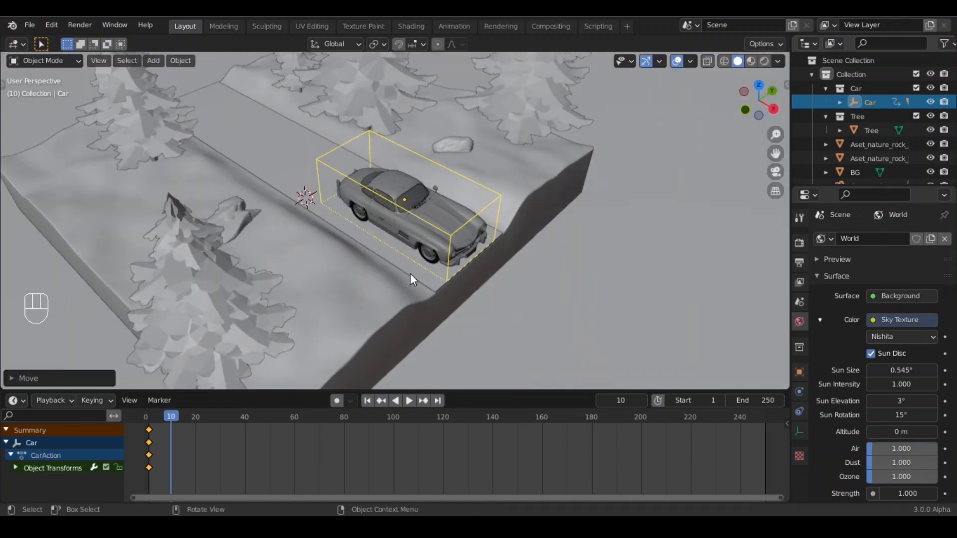
{"action": "key", "text": "i"}
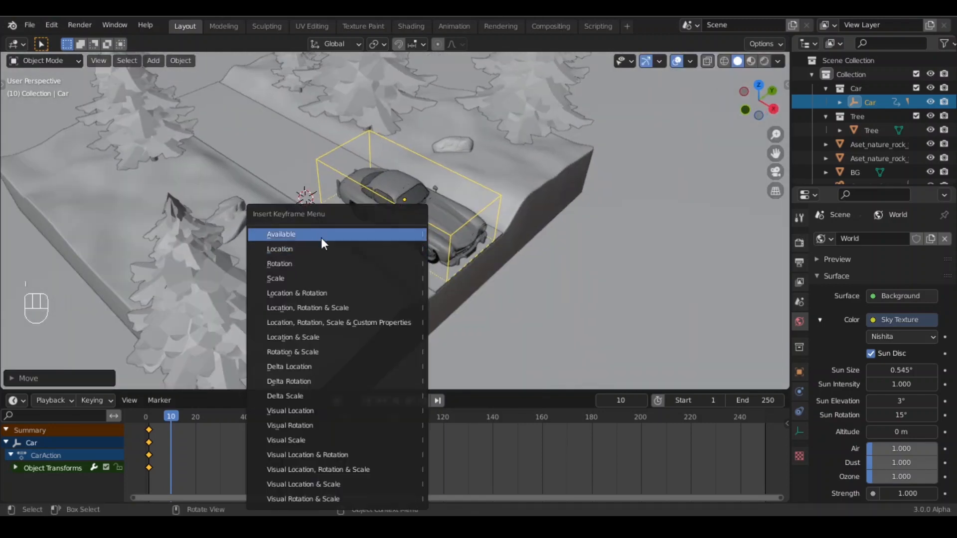
{"action": "left_click", "coordinate": [314, 249]}
{"action": "middle_click_drag", "start_coordinate": [367, 251], "coordinate": [383, 263]}
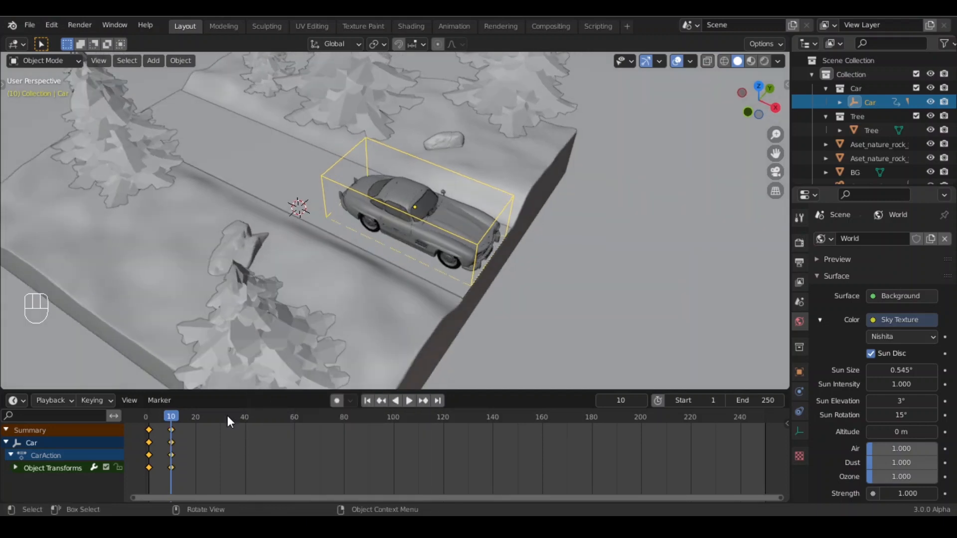
- Step through the first frames of the animation from the camera view to check the car's motion
{"action": "left_click_drag", "start_coordinate": [165, 413], "coordinate": [161, 414]}
{"action": "key", "text": "KP_0"}
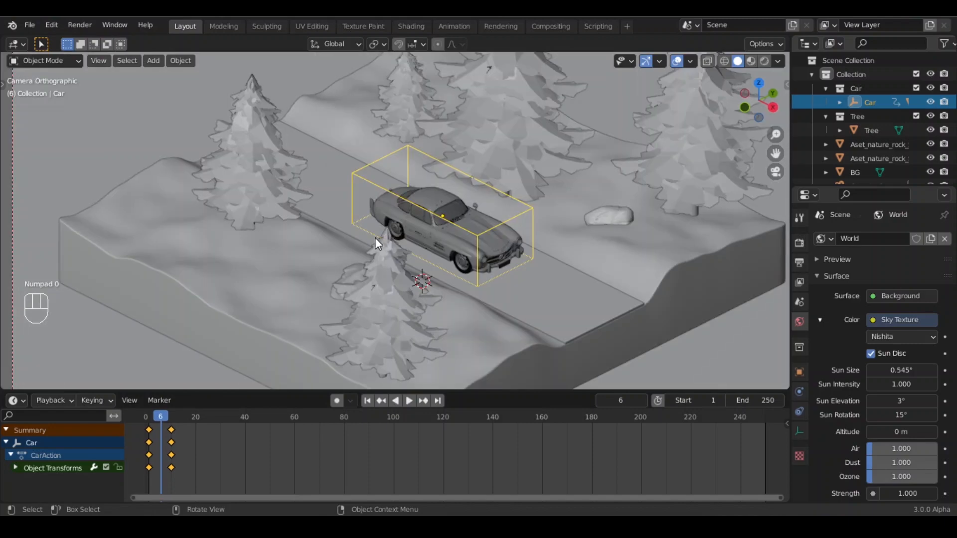
{"action": "scroll", "coordinate": [448, 249], "scroll_direction": "down", "scroll_amount": 4}
{"action": "scroll", "coordinate": [467, 257], "scroll_direction": "up", "scroll_amount": 5}
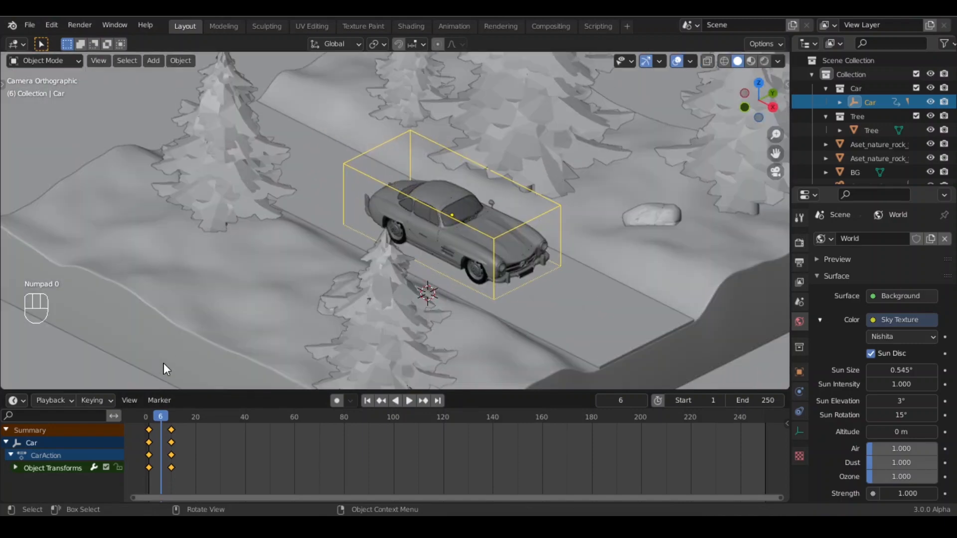
{"action": "key", "text": "Left"}
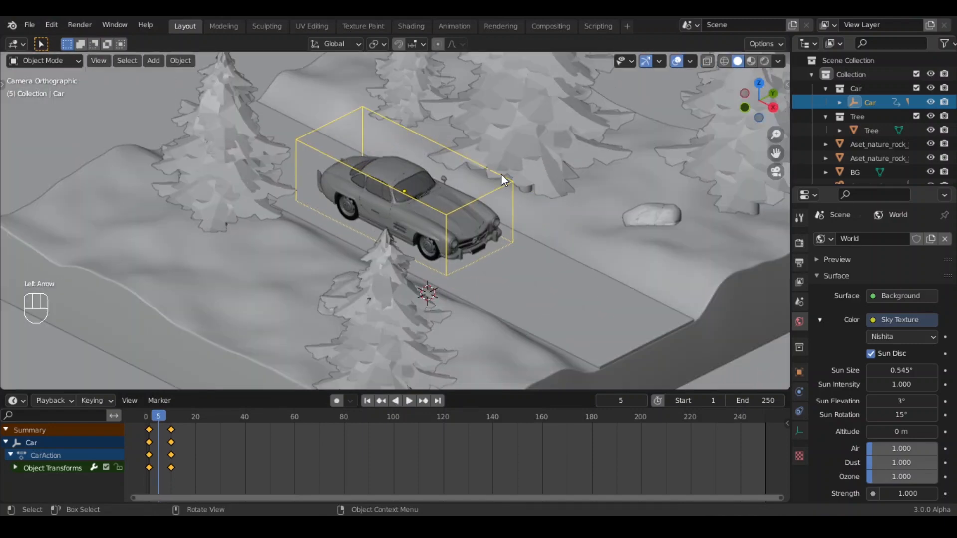
{"action": "scroll", "coordinate": [552, 226], "scroll_direction": "down", "scroll_amount": 3}
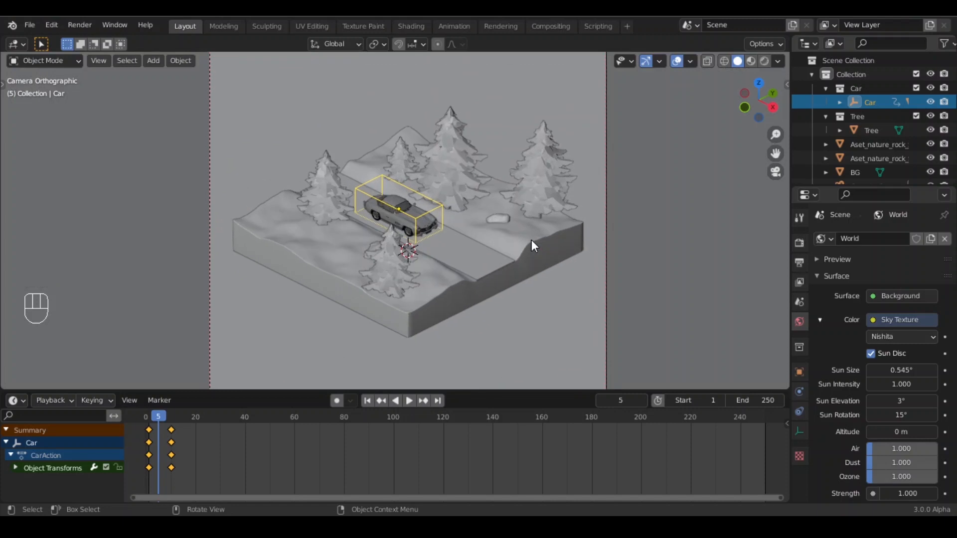
{"action": "key", "text": "Right"}
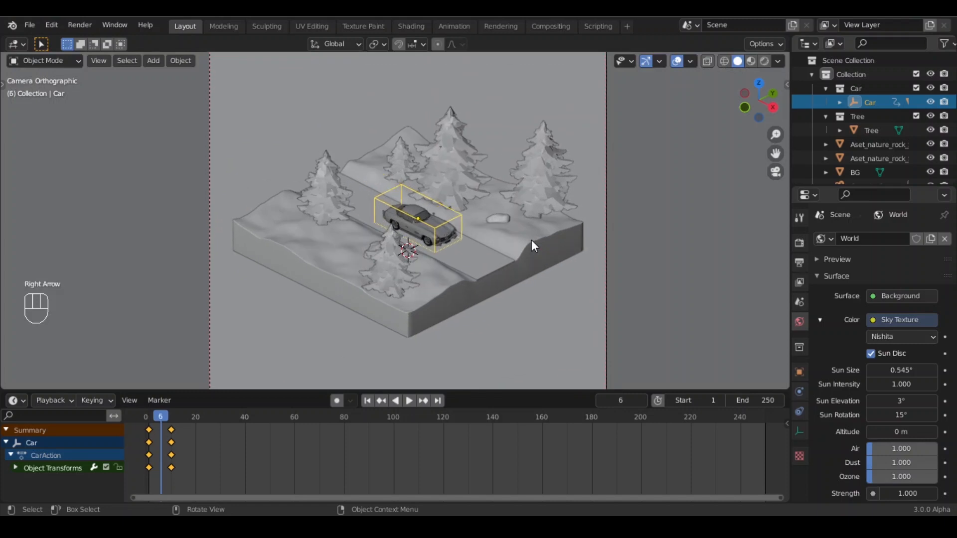
{"action": "key", "text": "Down"}
{"action": "key", "text": "Right"}
{"action": "key", "text": "Right"}
{"action": "key", "text": "Right"}
{"action": "key", "text": "Right"}
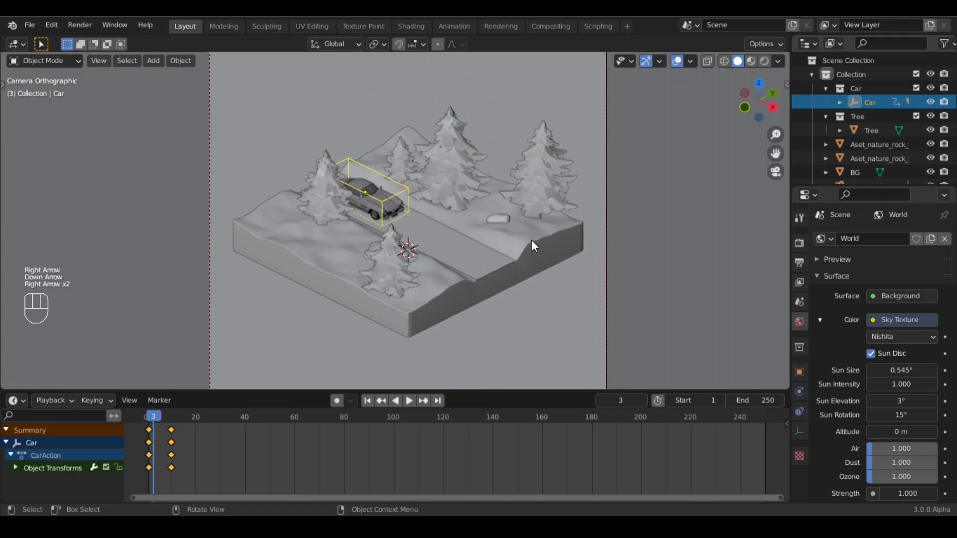
- Enable Motion Blur in the render settings and set its shutter to 0.11
{"action": "left_click", "coordinate": [799, 243]}
{"action": "scroll", "coordinate": [847, 370], "scroll_direction": "down", "scroll_amount": 8}
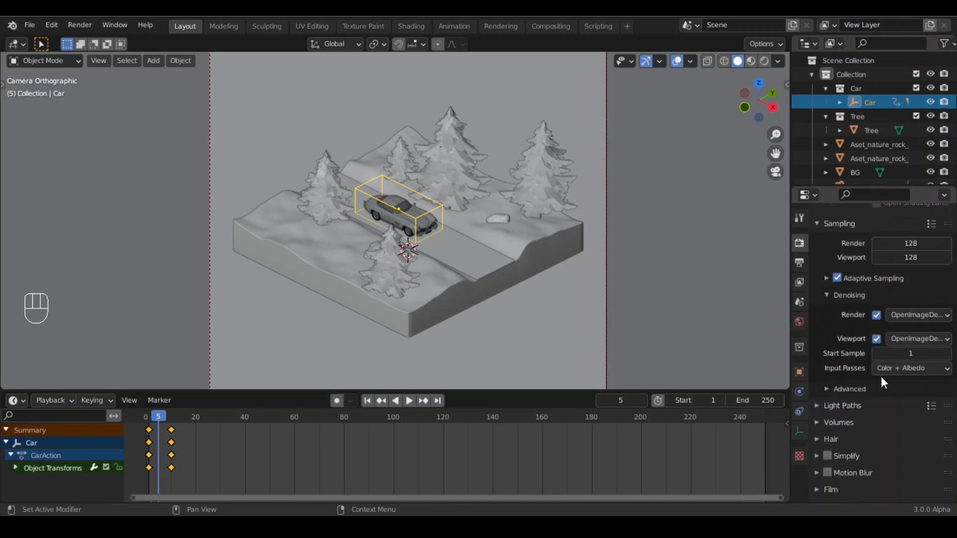
{"action": "left_click", "coordinate": [817, 394]}
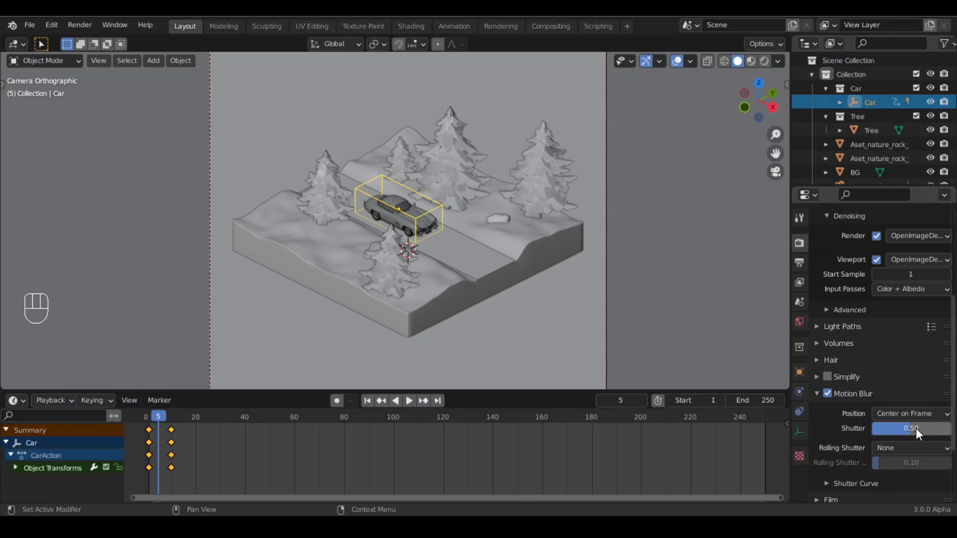
{"action": "left_click_drag", "start_coordinate": [916, 429], "coordinate": [900, 429]}
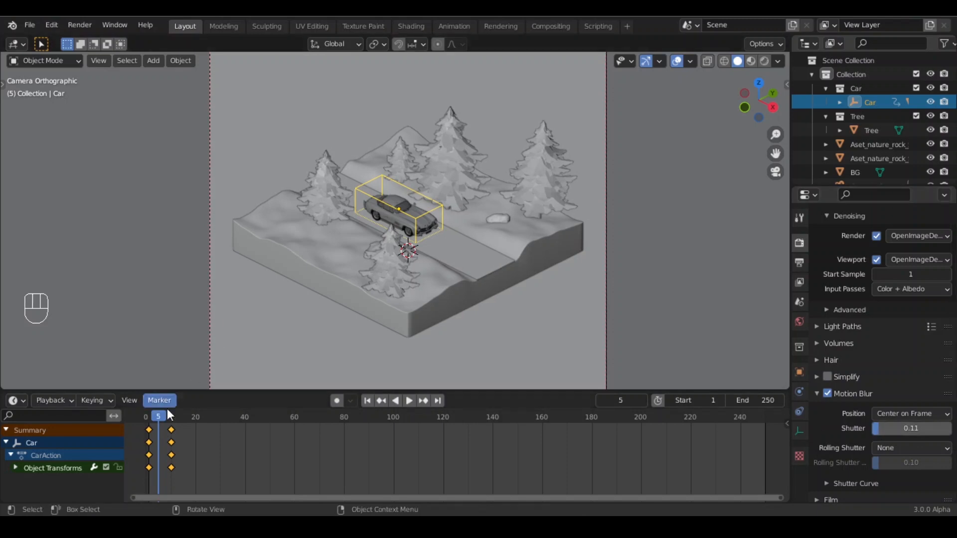
- Play the animation and preview the scene in rendered shading, returning to solid shading afterwards
{"action": "key", "text": "space"}
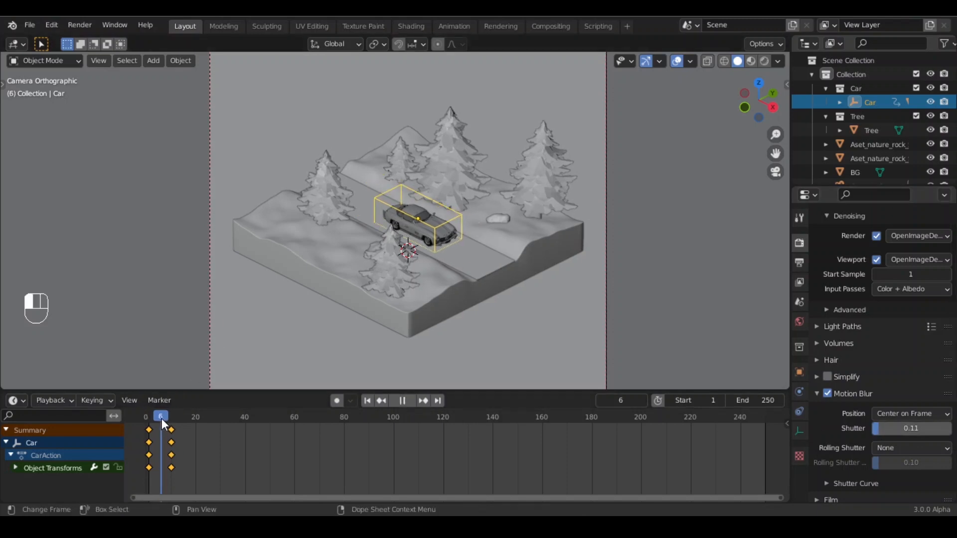
{"action": "left_click", "coordinate": [605, 207]}
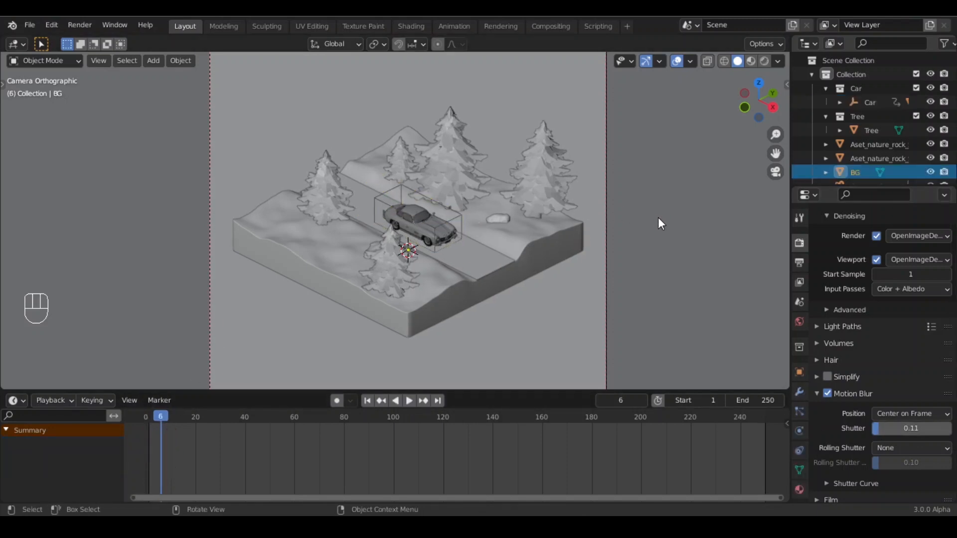
{"action": "scroll", "coordinate": [454, 235], "scroll_direction": "up", "scroll_amount": 3}
{"action": "scroll", "coordinate": [454, 235], "scroll_direction": "down", "scroll_amount": 3}
{"action": "scroll", "coordinate": [488, 219], "scroll_direction": "up", "scroll_amount": 1}
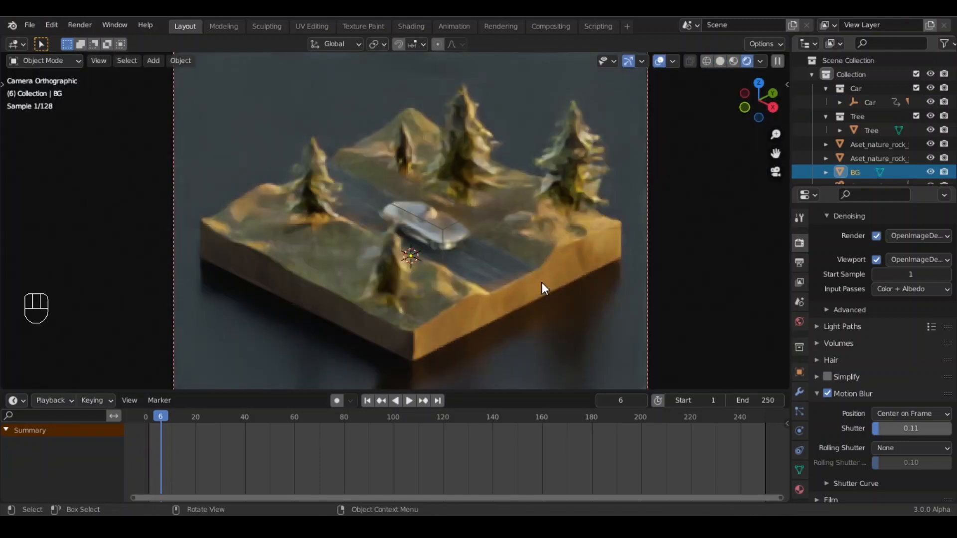
{"action": "left_click", "coordinate": [720, 60]}
{"action": "mouse_move", "coordinate": [533, 277]}
{"action": "middle_mouse_down", "text": "shift"}
{"action": "mouse_move", "coordinate": [605, 297]}
{"action": "mouse_move", "coordinate": [426, 292]}
{"action": "mouse_move", "coordinate": [366, 202]}
{"action": "middle_mouse_up", "text": "shift"}
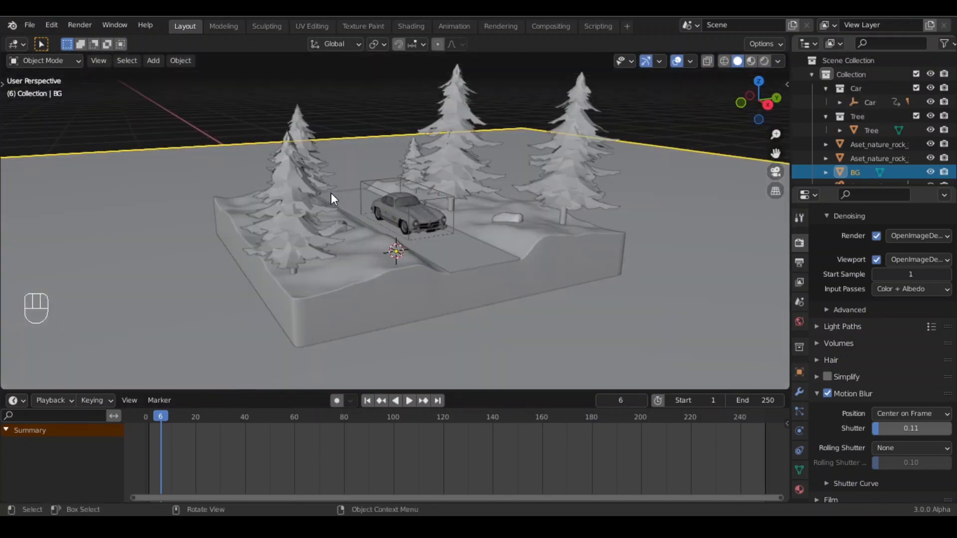
- Append the collection from Grass_Bahiagrass.blend in the Blenderguru grass essentials Bahiagrass folder
{"action": "left_click", "coordinate": [31, 25]}
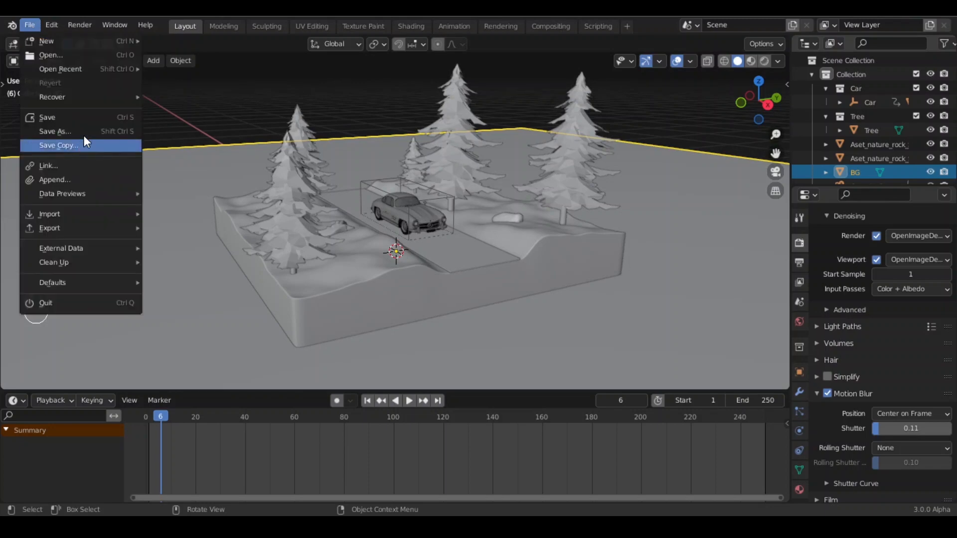
{"action": "left_click", "coordinate": [72, 183]}
{"action": "left_click", "coordinate": [220, 209]}
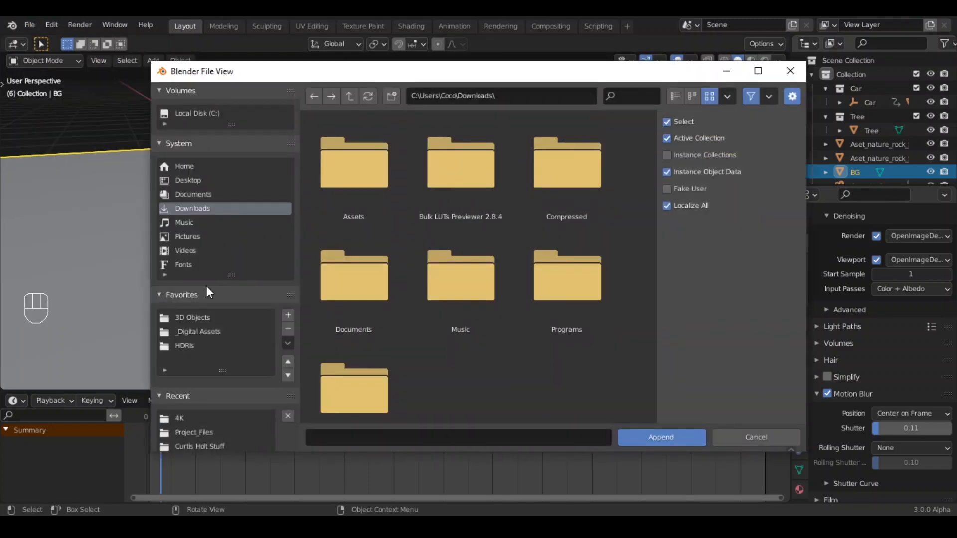
{"action": "left_click", "coordinate": [200, 317]}
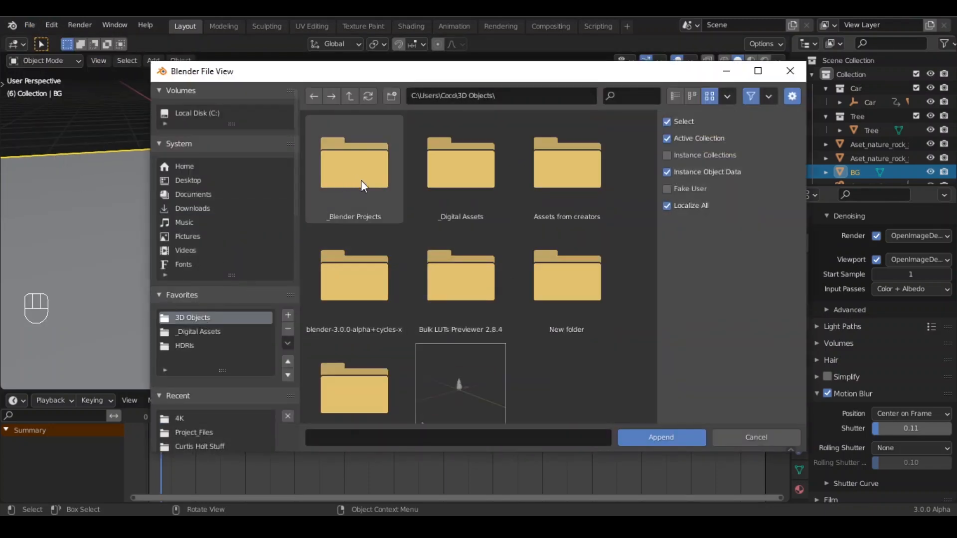
{"action": "left_click", "coordinate": [226, 331]}
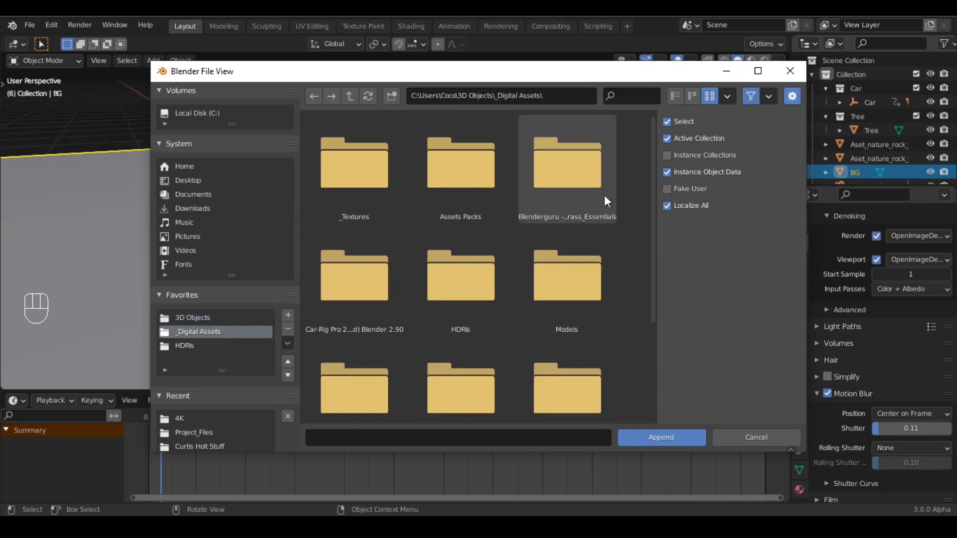
{"action": "left_click", "coordinate": [578, 195]}
{"action": "double_click", "coordinate": [348, 183]}
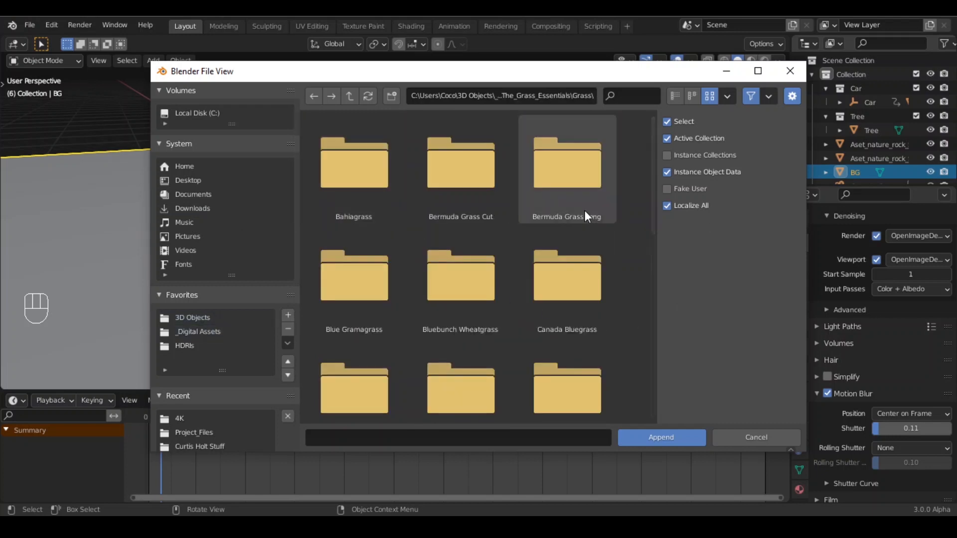
{"action": "double_click", "coordinate": [367, 181]}
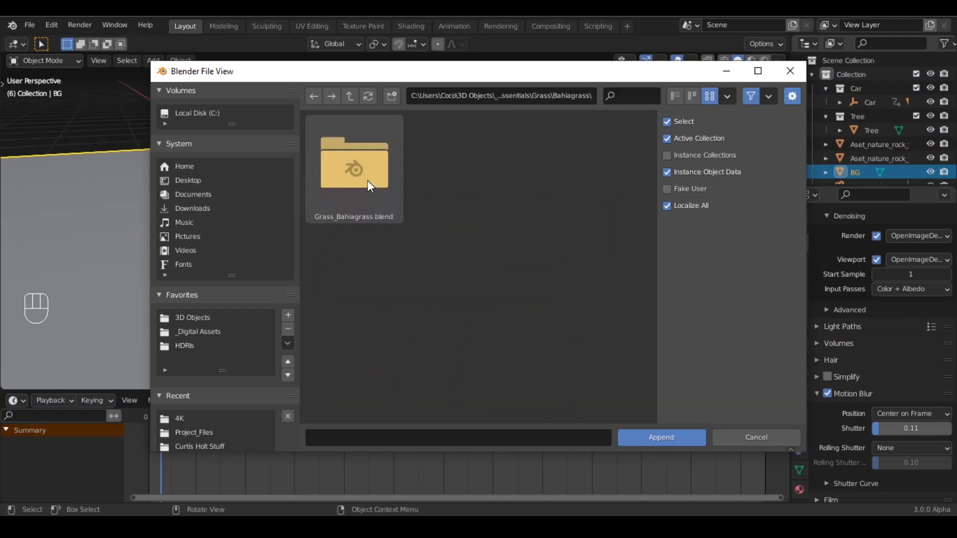
{"action": "double_click", "coordinate": [367, 181]}
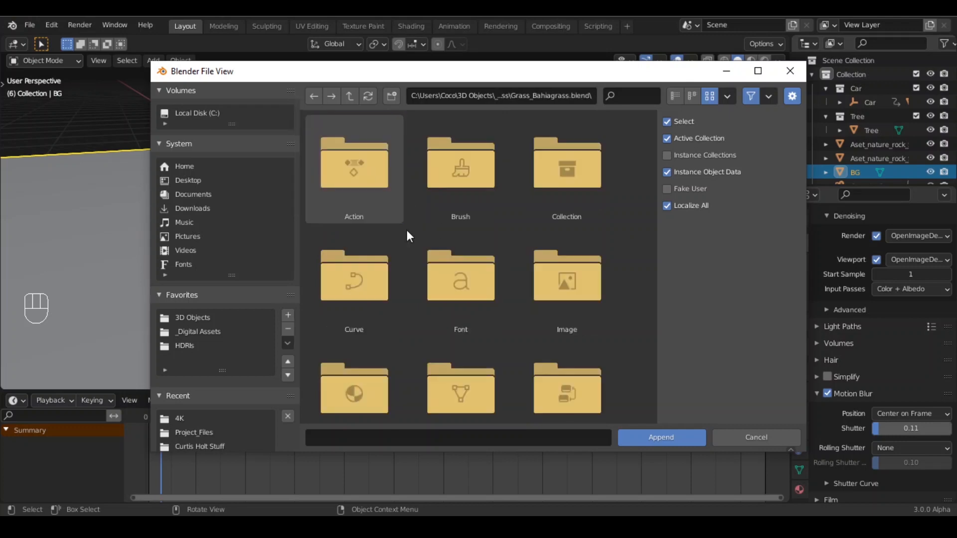
{"action": "double_click", "coordinate": [585, 172]}
{"action": "left_click", "coordinate": [370, 187]}
{"action": "left_click", "coordinate": [660, 437]}
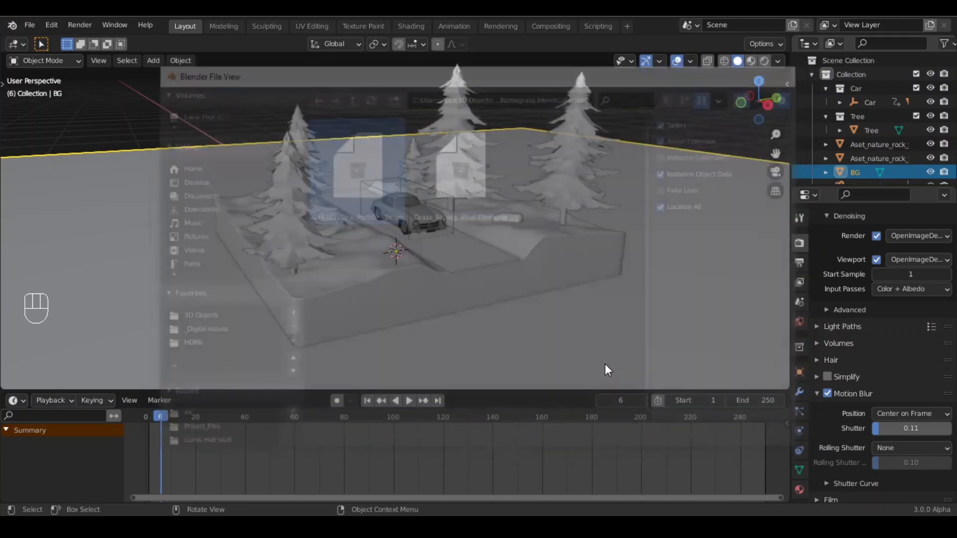
- Move the appended grass object about 113 m along the Y axis, away from the diorama
{"action": "scroll", "coordinate": [509, 314], "scroll_direction": "down", "scroll_amount": 6}
{"action": "middle_click_drag", "start_coordinate": [458, 229], "coordinate": [455, 274]}
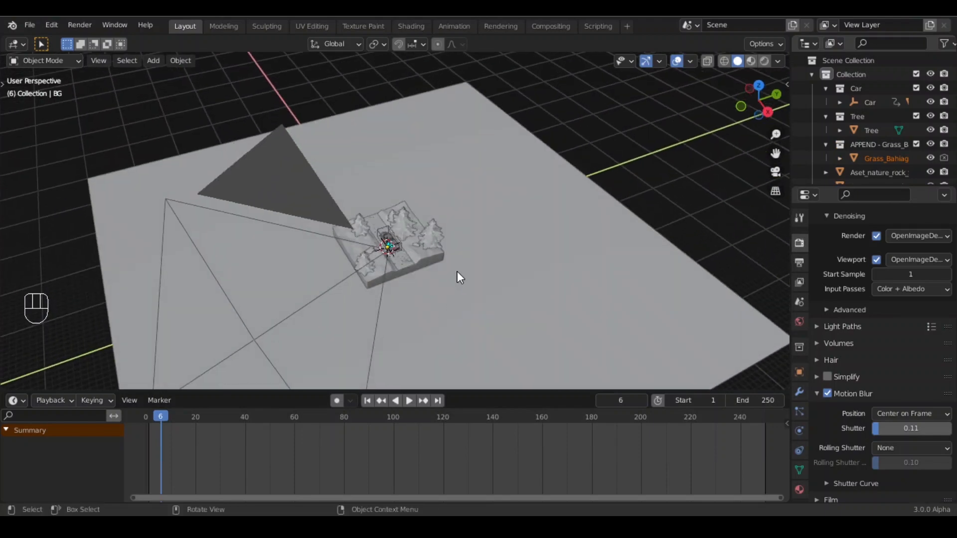
{"action": "key", "text": "g"}
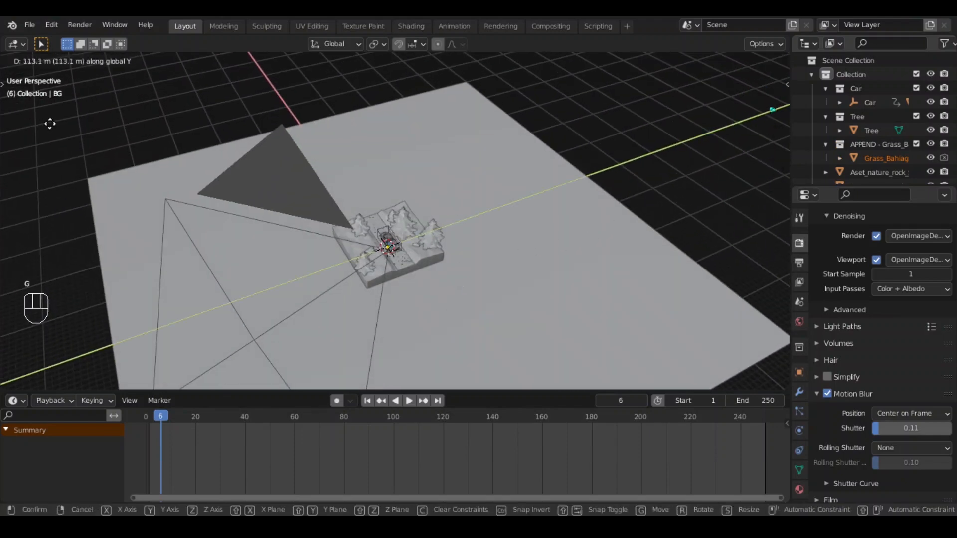
{"action": "left_click", "coordinate": [51, 125]}
{"action": "scroll", "coordinate": [328, 294], "scroll_direction": "up", "scroll_amount": 5}
{"action": "middle_click_drag", "start_coordinate": [384, 300], "coordinate": [398, 232], "text": "shift"}
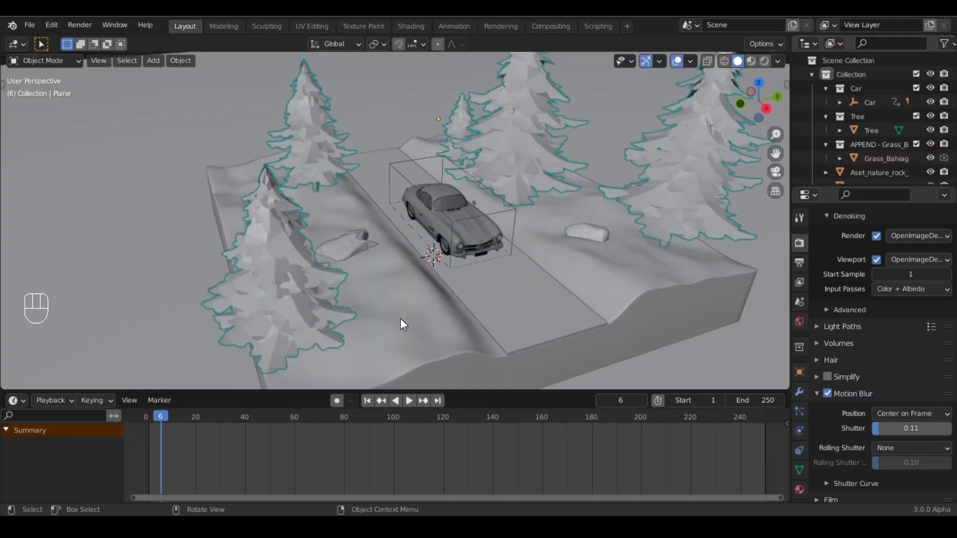
- Select the ground's top surface faces in Edit Mode from the top view and separate them into their own object
{"action": "left_click", "coordinate": [407, 306]}
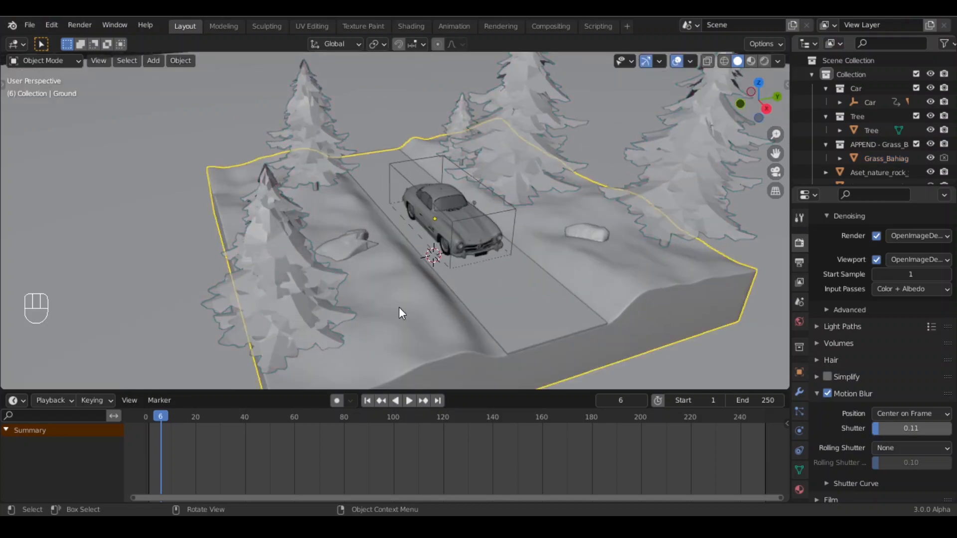
{"action": "key", "text": "Tab"}
{"action": "middle_click_drag", "start_coordinate": [402, 313], "coordinate": [394, 341]}
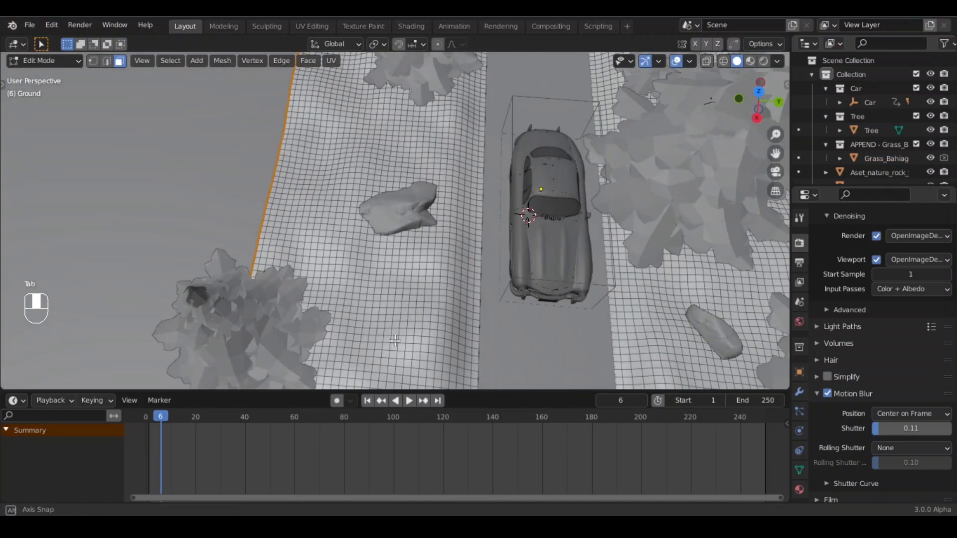
{"action": "key", "text": "KP_7"}
{"action": "scroll", "coordinate": [357, 241], "scroll_direction": "down", "scroll_amount": 4}
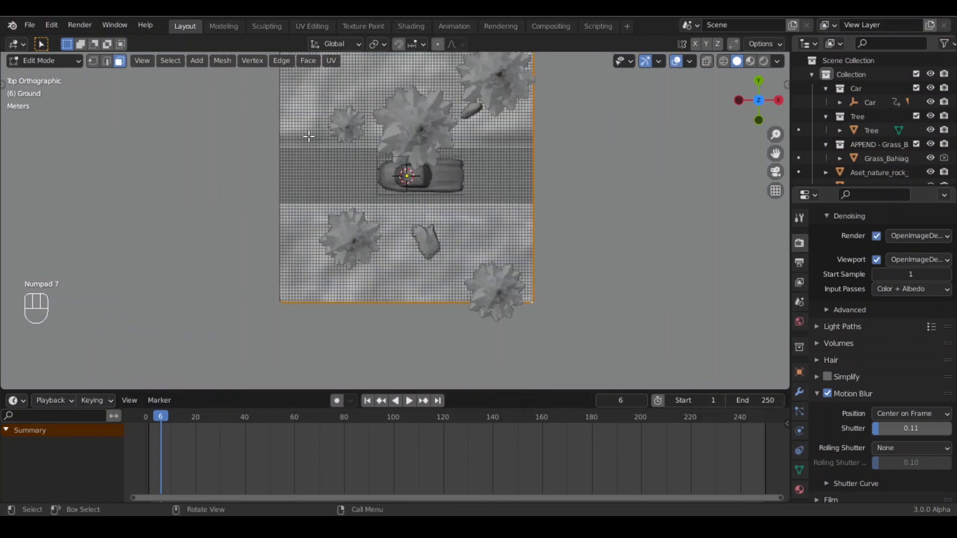
{"action": "scroll", "coordinate": [271, 122], "scroll_direction": "down", "scroll_amount": 3}
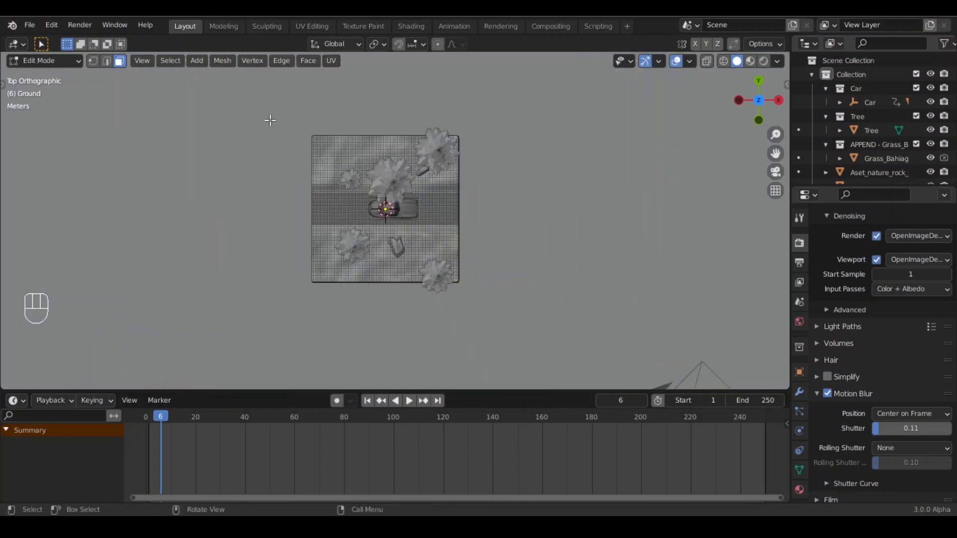
{"action": "left_click_drag", "start_coordinate": [270, 120], "coordinate": [518, 316]}
{"action": "middle_click_drag", "start_coordinate": [519, 316], "coordinate": [438, 200]}
{"action": "scroll", "coordinate": [358, 255], "scroll_direction": "up", "scroll_amount": 5}
{"action": "scroll", "coordinate": [435, 182], "scroll_direction": "up", "scroll_amount": 1}
{"action": "scroll", "coordinate": [435, 188], "scroll_direction": "down", "scroll_amount": 1}
{"action": "scroll", "coordinate": [477, 212], "scroll_direction": "down", "scroll_amount": 1}
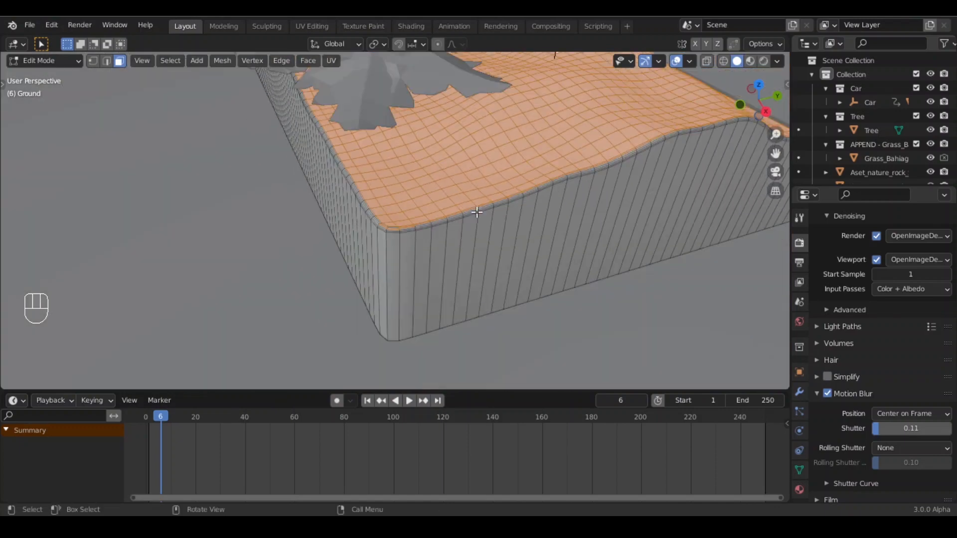
{"action": "mouse_move", "coordinate": [459, 261]}
{"action": "middle_mouse_down"}
{"action": "mouse_move", "coordinate": [452, 250]}
{"action": "mouse_move", "coordinate": [444, 265]}
{"action": "middle_mouse_up"}
{"action": "mouse_move", "coordinate": [444, 237]}
{"action": "middle_mouse_down", "text": "ctrl"}
{"action": "mouse_move", "coordinate": [423, 280]}
{"action": "mouse_move", "coordinate": [444, 254]}
{"action": "middle_mouse_up", "text": "ctrl"}
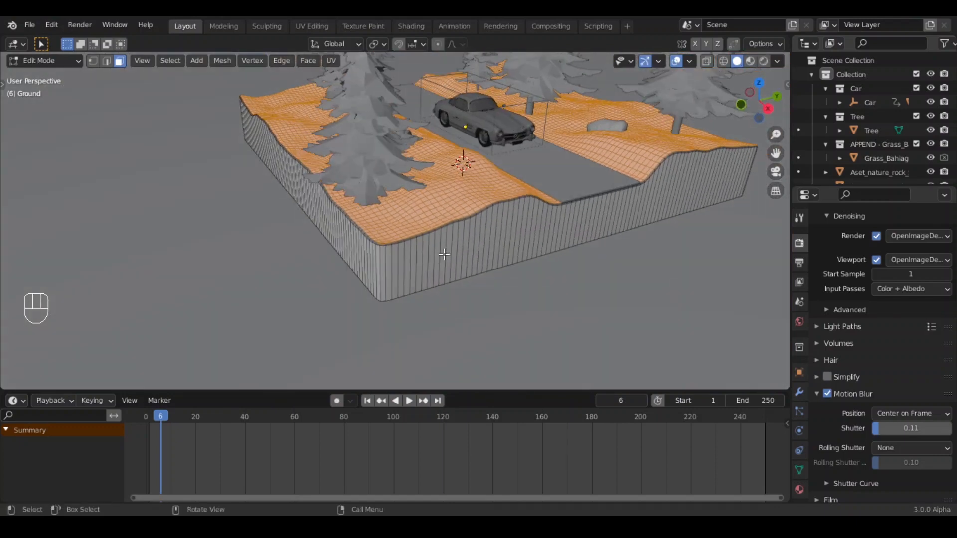
{"action": "key", "text": "p"}
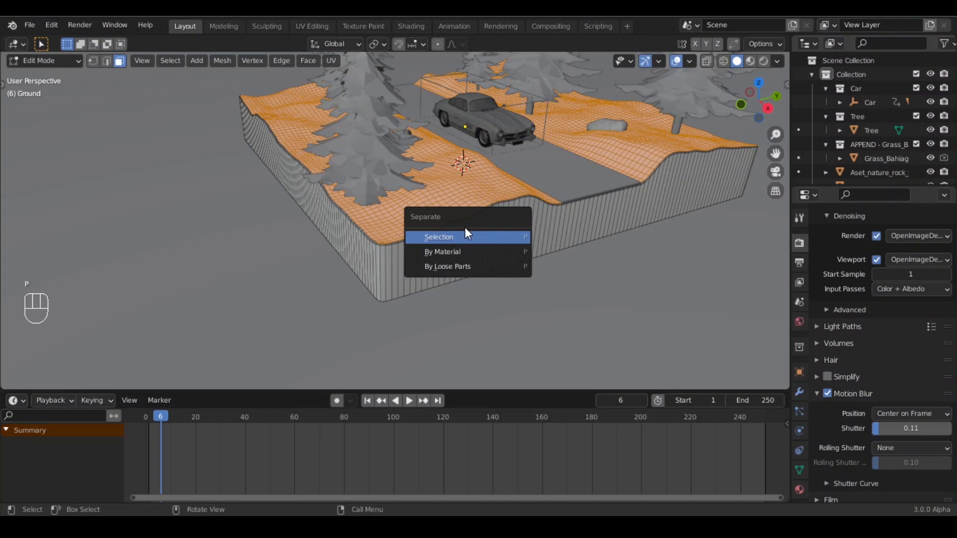
{"action": "left_click", "coordinate": [439, 237]}
{"action": "key", "text": "Tab"}
- Separate the selected top faces and select the new ground surface object
{"action": "middle_click_drag", "start_coordinate": [569, 233], "coordinate": [483, 286]}
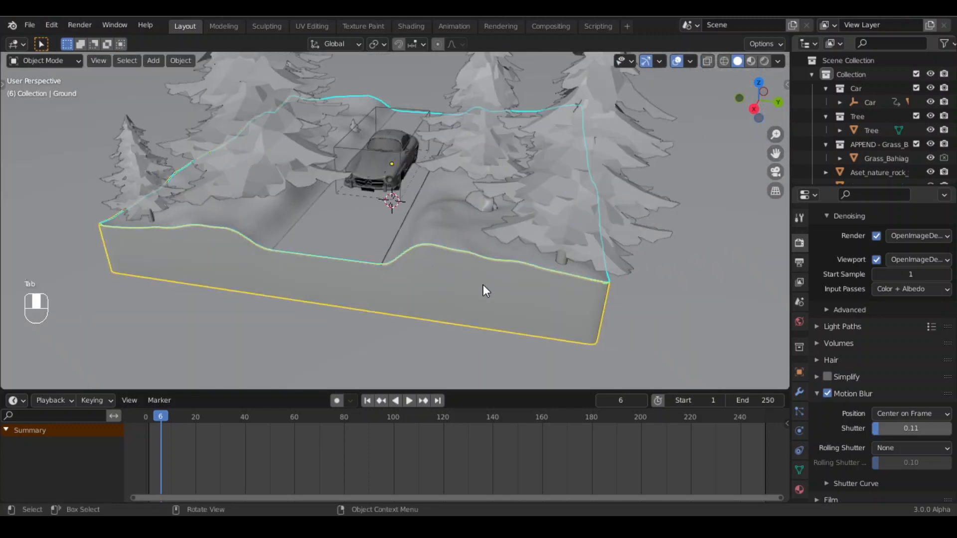
{"action": "left_click", "coordinate": [474, 210]}
{"action": "middle_click_drag", "start_coordinate": [400, 293], "coordinate": [444, 294]}
- Add a particle system to the ground surface object and assign the Grass_Bahiagrass particle settings
{"action": "left_click", "coordinate": [801, 412]}
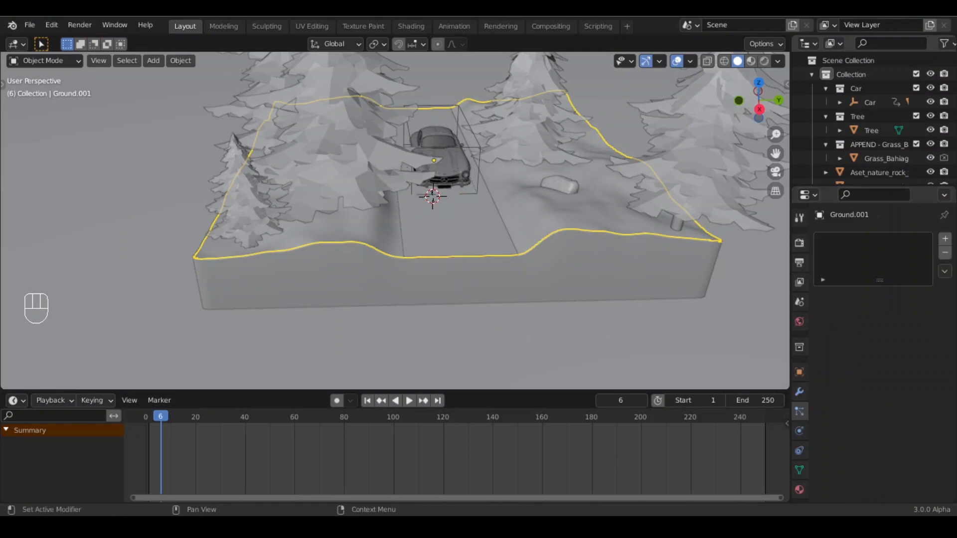
{"action": "left_click", "coordinate": [945, 239]}
{"action": "left_click", "coordinate": [821, 296]}
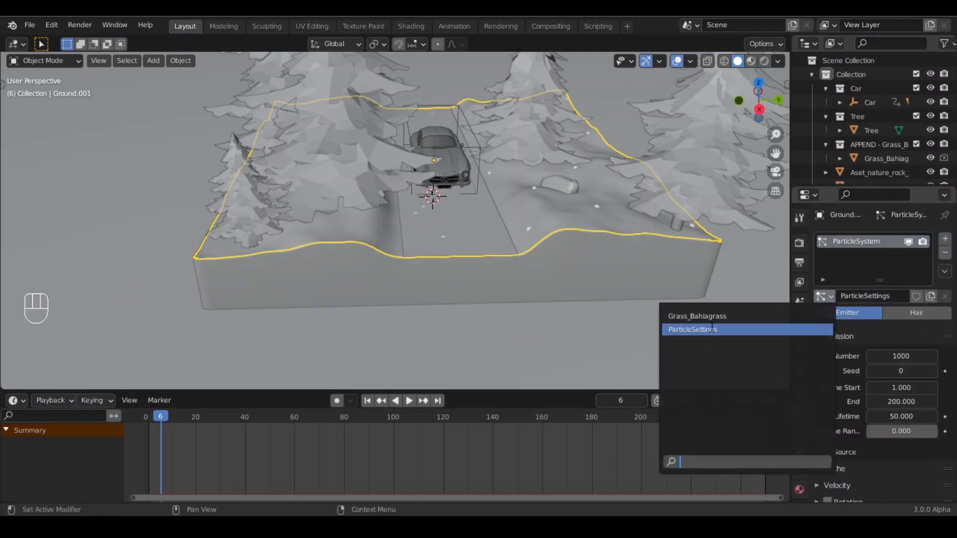
{"action": "left_click", "coordinate": [696, 316]}
- Enable the Face Orientation viewport overlay to check the ground surface's normals
{"action": "middle_click_drag", "start_coordinate": [453, 307], "coordinate": [557, 145]}
{"action": "left_click", "coordinate": [689, 63]}
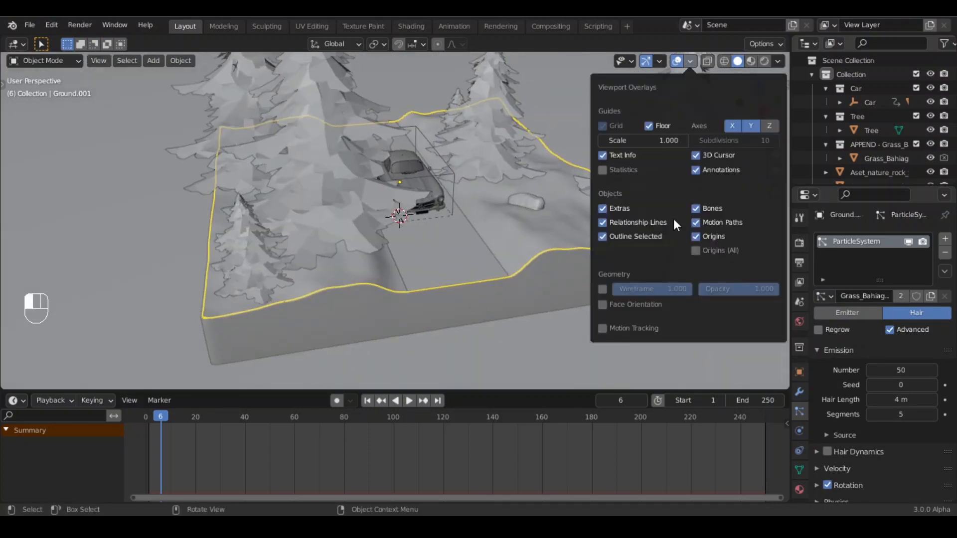
{"action": "left_click", "coordinate": [690, 62]}
{"action": "left_click", "coordinate": [603, 304]}
- Recalculate the normals of all faces of the ground surface in Edit Mode
{"action": "key", "text": "Tab"}
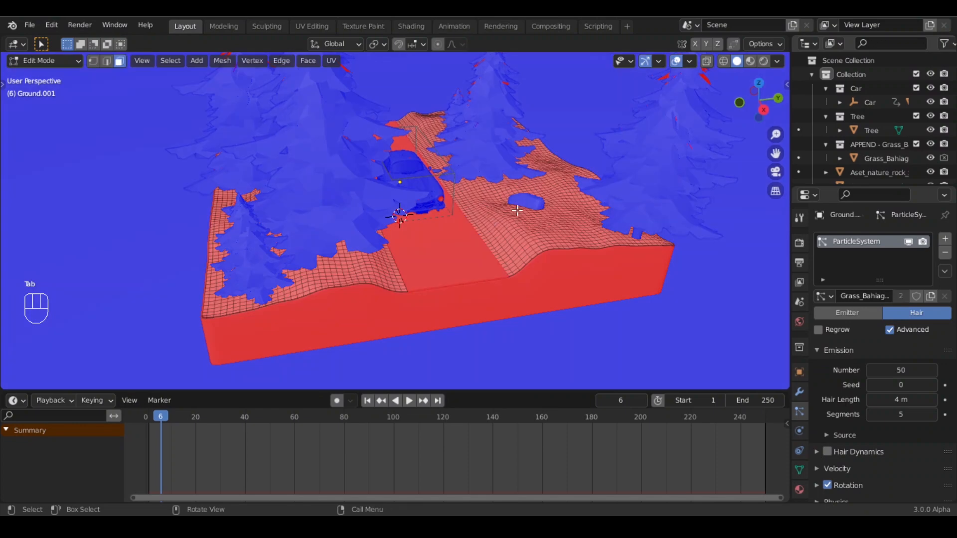
{"action": "key", "text": "a"}
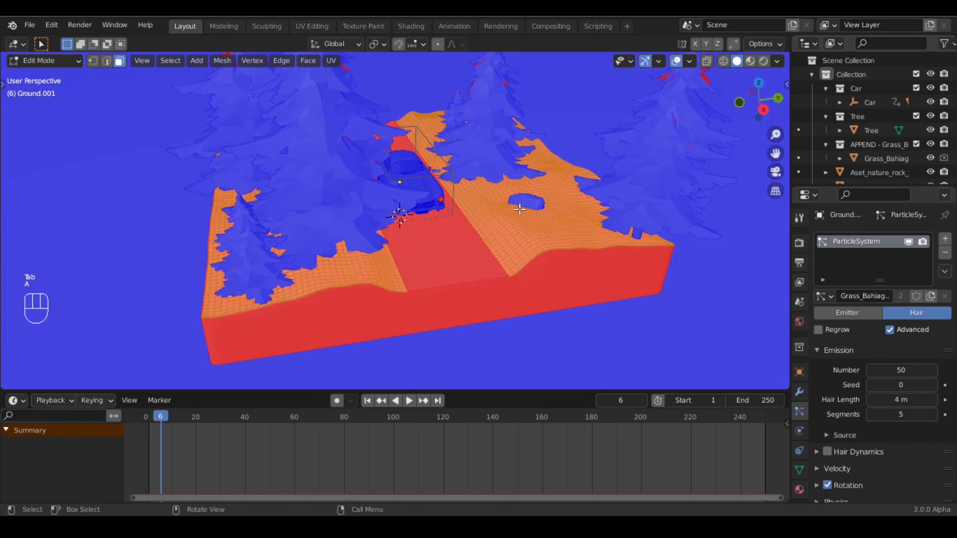
{"action": "key", "text": "shift+n"}
{"action": "key", "text": "Tab"}
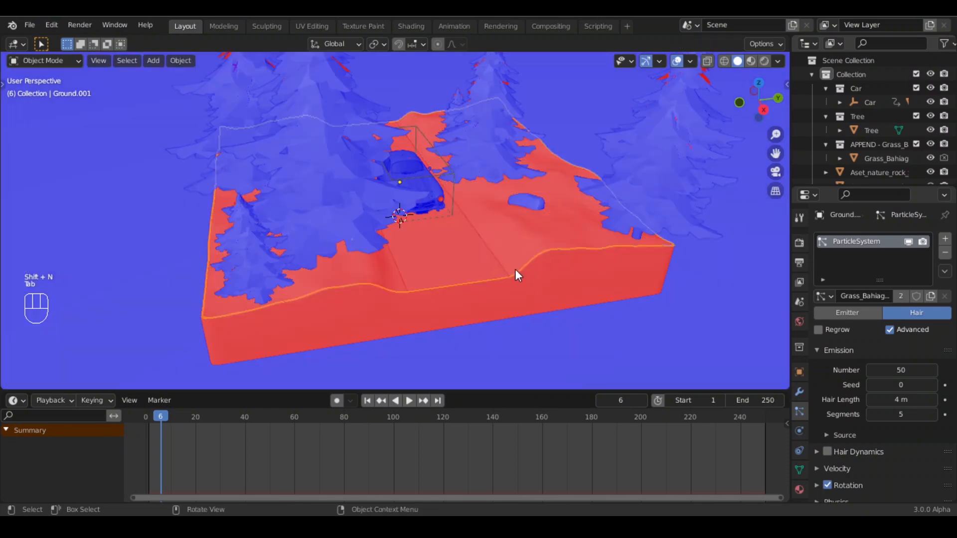
- Recalculate the ground surface's normals again with the Inside option enabled, then return to Object Mode
{"action": "key", "text": "Tab"}
{"action": "key", "text": "a"}
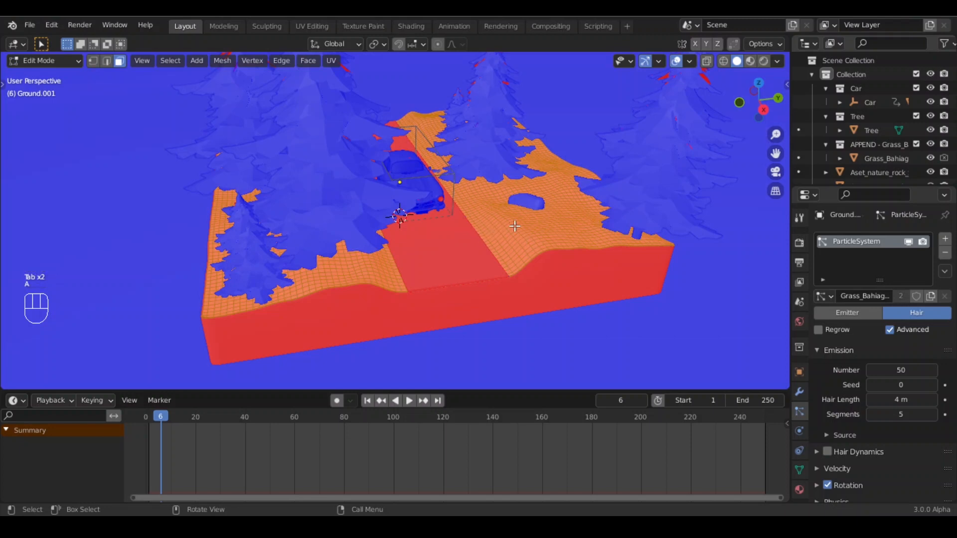
{"action": "key", "text": "n"}
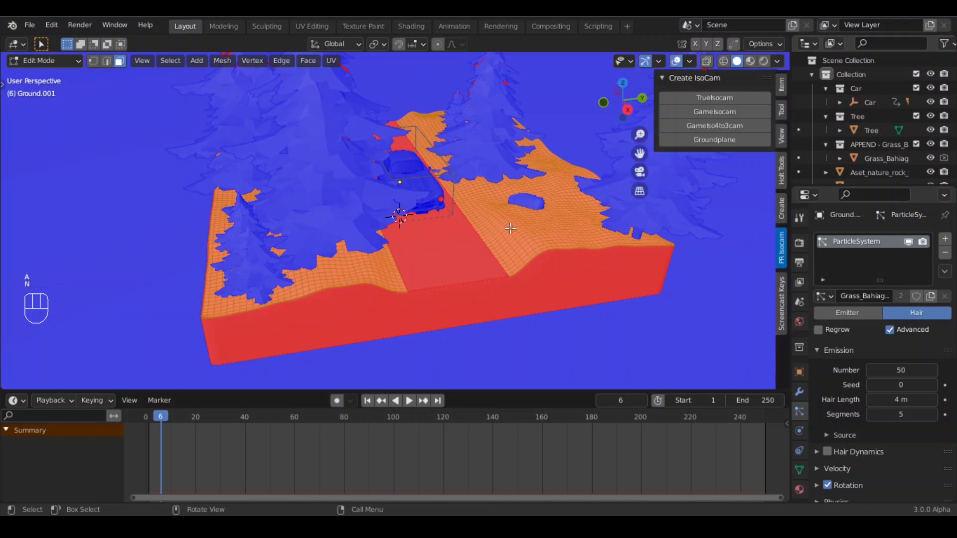
{"action": "key", "text": "n"}
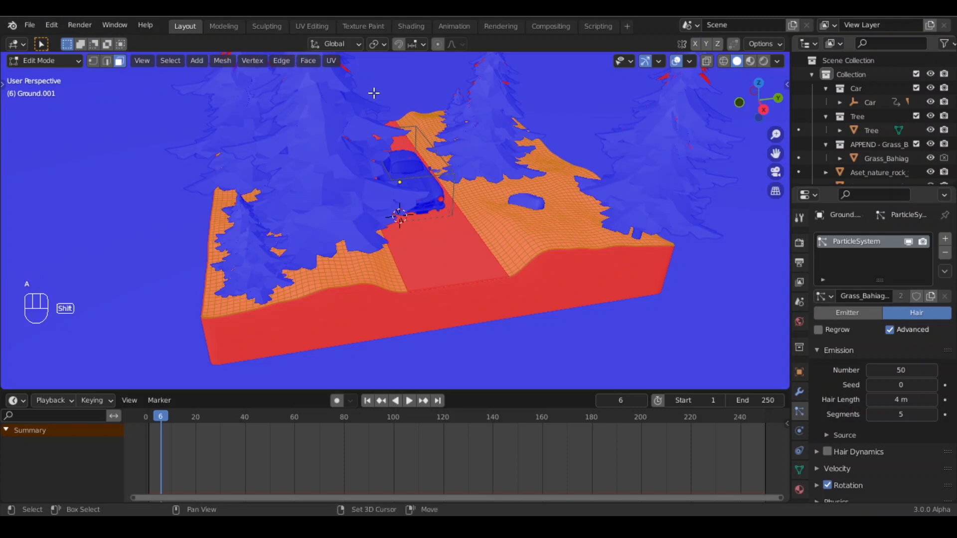
{"action": "key", "text": "shift+n"}
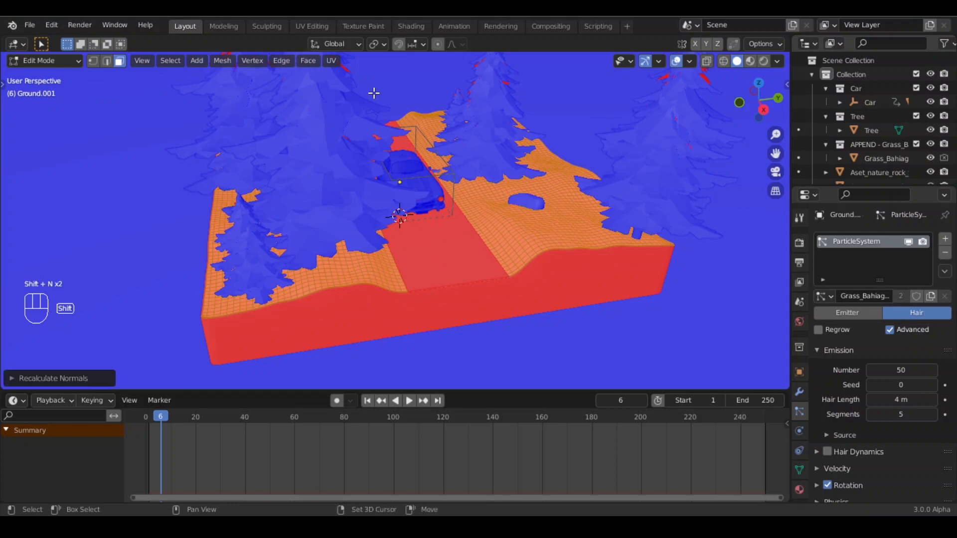
{"action": "left_click", "coordinate": [15, 379]}
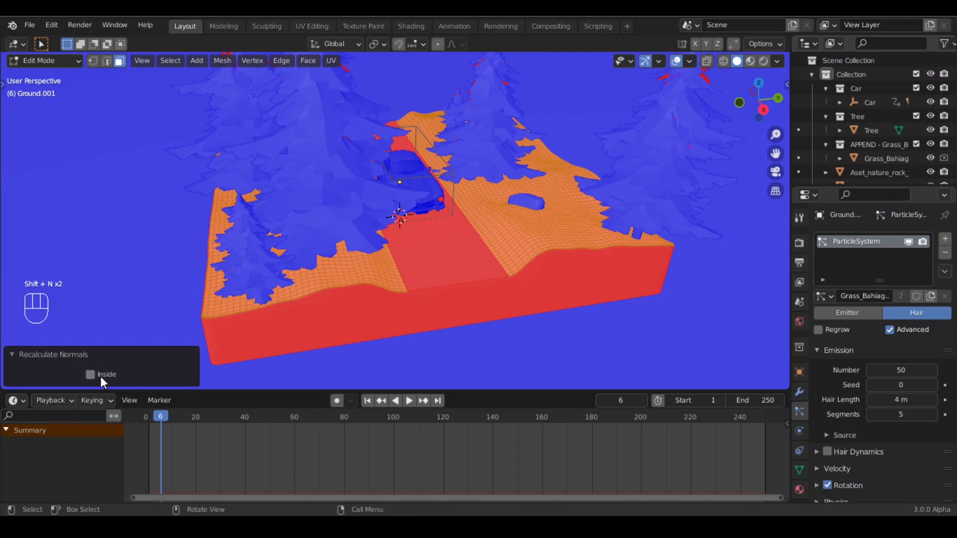
{"action": "left_click", "coordinate": [91, 376]}
{"action": "left_click", "coordinate": [10, 354]}
{"action": "key", "text": "Tab"}
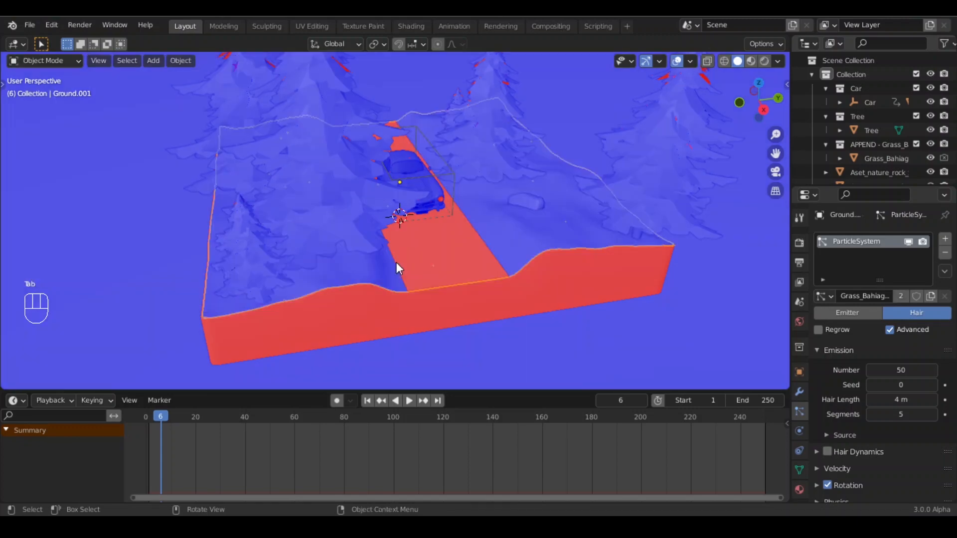
- Turn off the Face Orientation viewport overlay
{"action": "middle_click_drag", "start_coordinate": [395, 267], "coordinate": [470, 278]}
{"action": "left_click", "coordinate": [470, 272]}
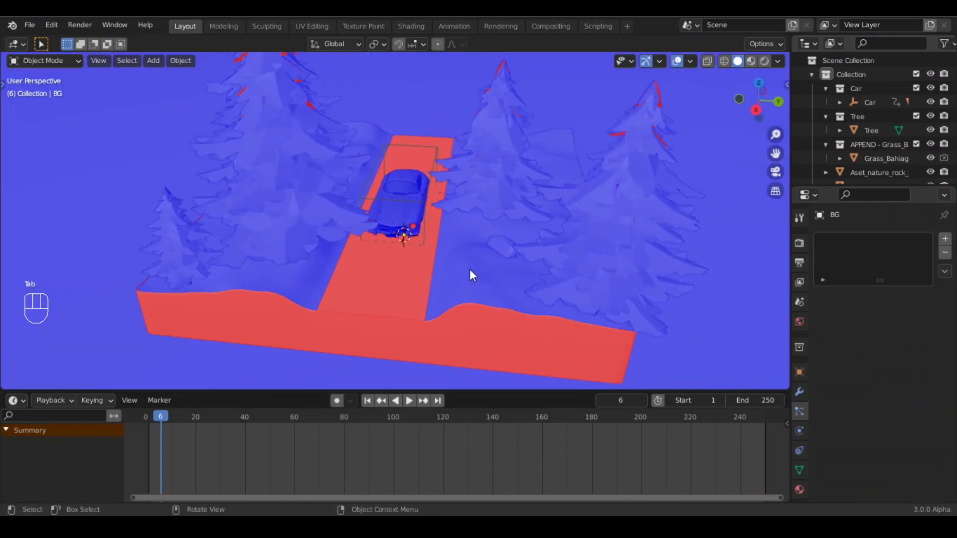
{"action": "left_click", "coordinate": [689, 61]}
{"action": "left_click", "coordinate": [605, 302]}
{"action": "middle_click_drag", "start_coordinate": [604, 302], "coordinate": [358, 308]}
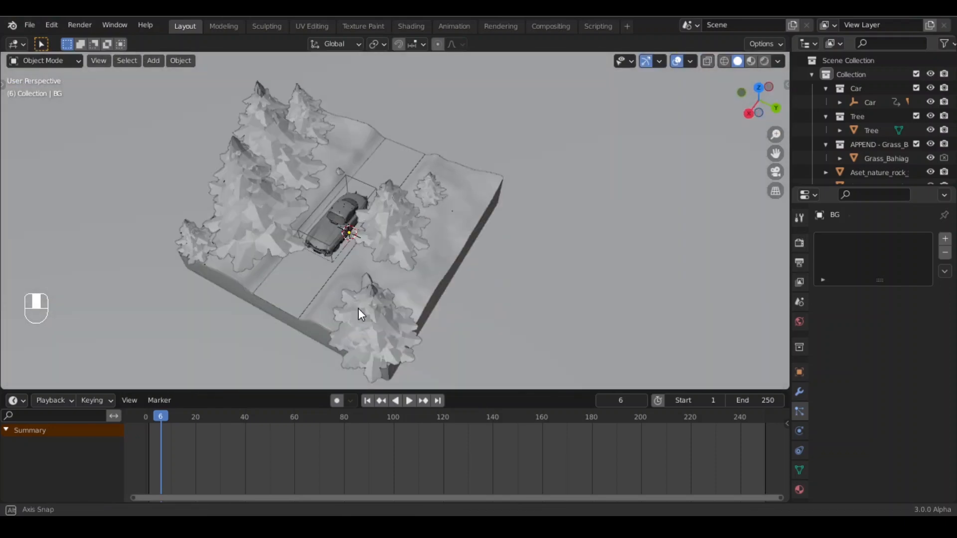
- Inspect the tree scatter object around the diorama and the objects listed in the outliner
{"action": "scroll", "coordinate": [368, 250], "scroll_direction": "up", "scroll_amount": 2}
{"action": "left_click", "coordinate": [243, 286], "text": "shift"}
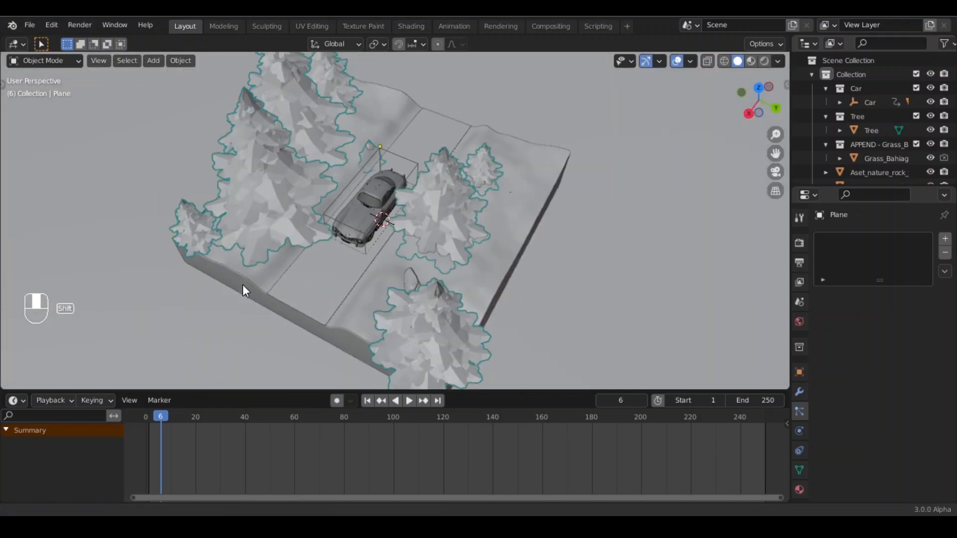
{"action": "middle_click_drag", "start_coordinate": [243, 285], "coordinate": [312, 226]}
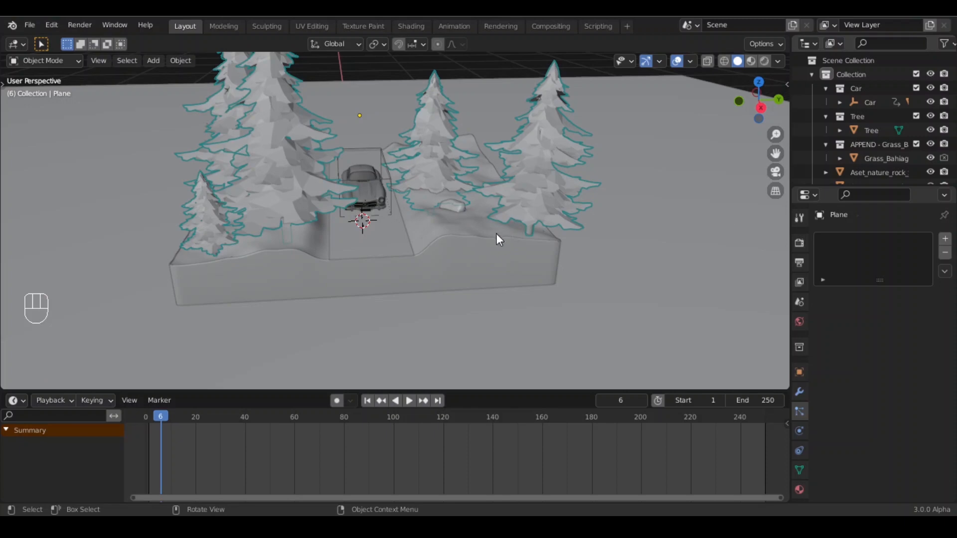
{"action": "middle_click_drag", "start_coordinate": [384, 242], "coordinate": [404, 235]}
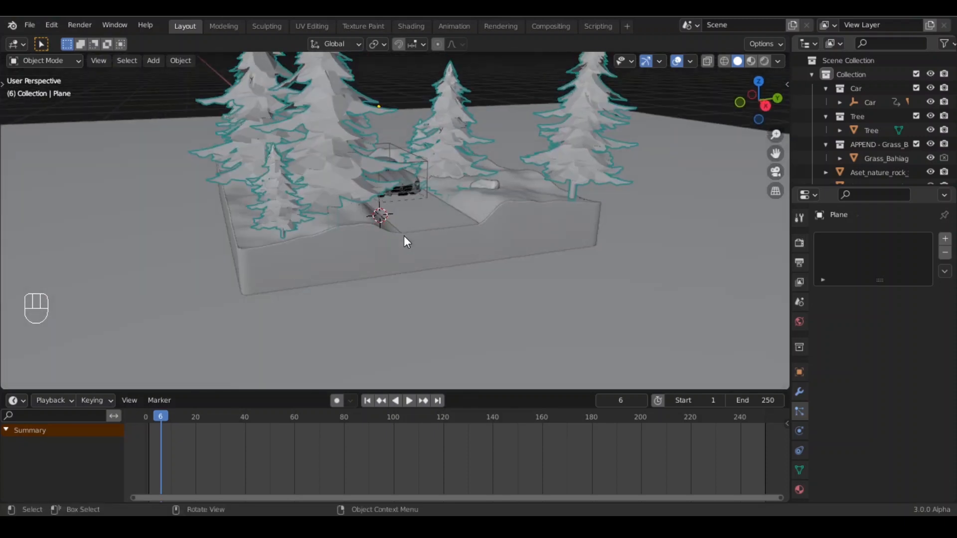
{"action": "middle_click_drag", "start_coordinate": [408, 203], "coordinate": [469, 241], "text": "shift"}
{"action": "scroll", "coordinate": [881, 128], "scroll_direction": "down", "scroll_amount": 3}
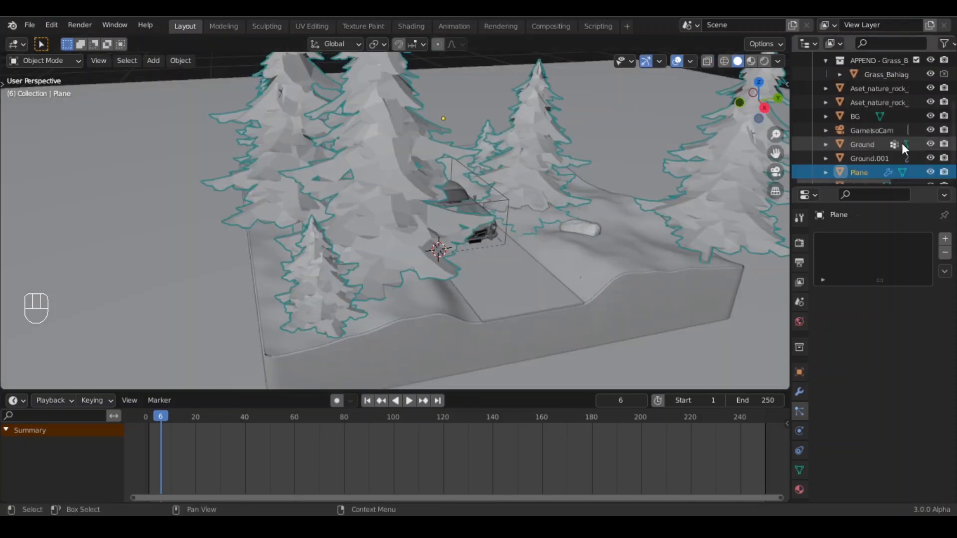
{"action": "scroll", "coordinate": [867, 119], "scroll_direction": "up", "scroll_amount": 3}
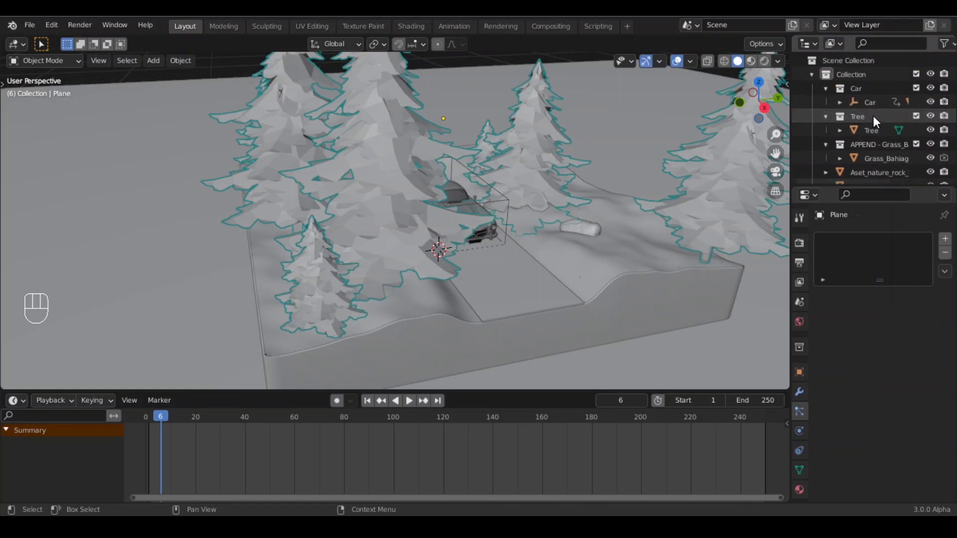
{"action": "scroll", "coordinate": [871, 121], "scroll_direction": "down", "scroll_amount": 4}
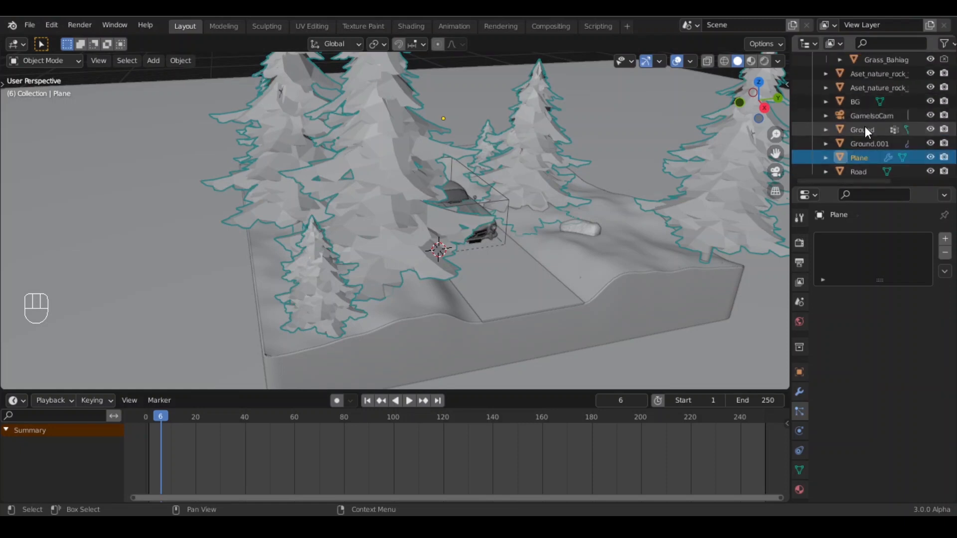
{"action": "scroll", "coordinate": [865, 126], "scroll_direction": "up", "scroll_amount": 2}
{"action": "scroll", "coordinate": [865, 127], "scroll_direction": "down", "scroll_amount": 2}
{"action": "left_click", "coordinate": [870, 144]}
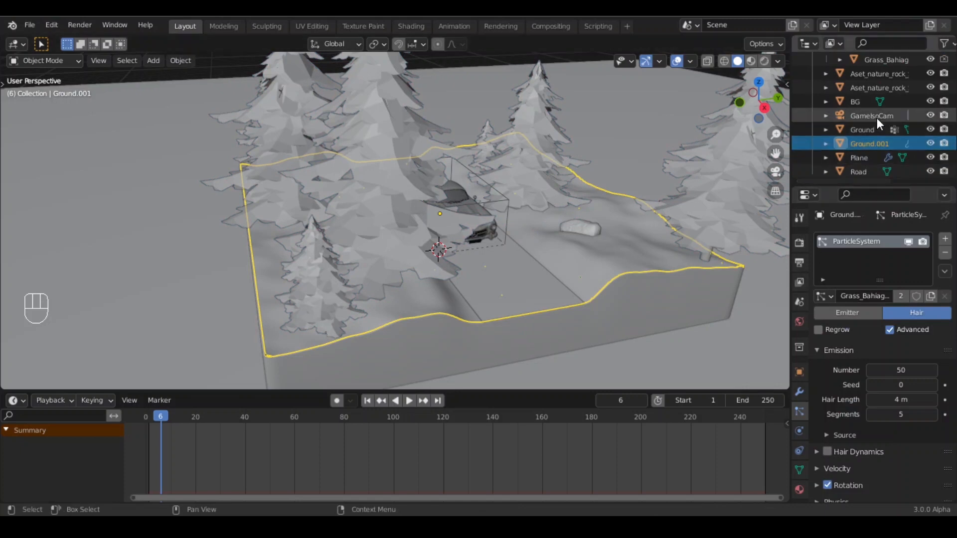
- Select the tree scatter Plane object and set its Shrinkwrap modifier target to the separated ground surface
{"action": "left_click", "coordinate": [362, 141]}
{"action": "left_click", "coordinate": [390, 134]}
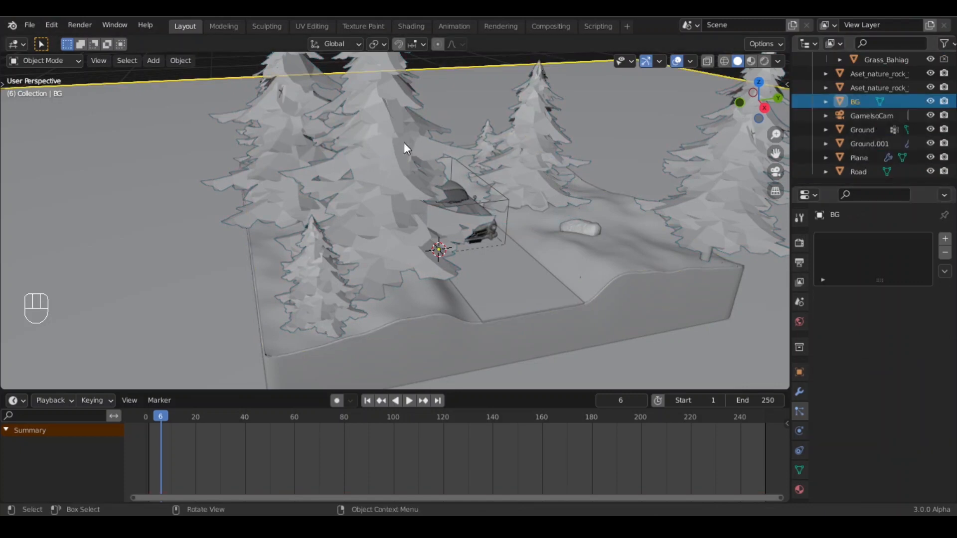
{"action": "left_click", "coordinate": [401, 133]}
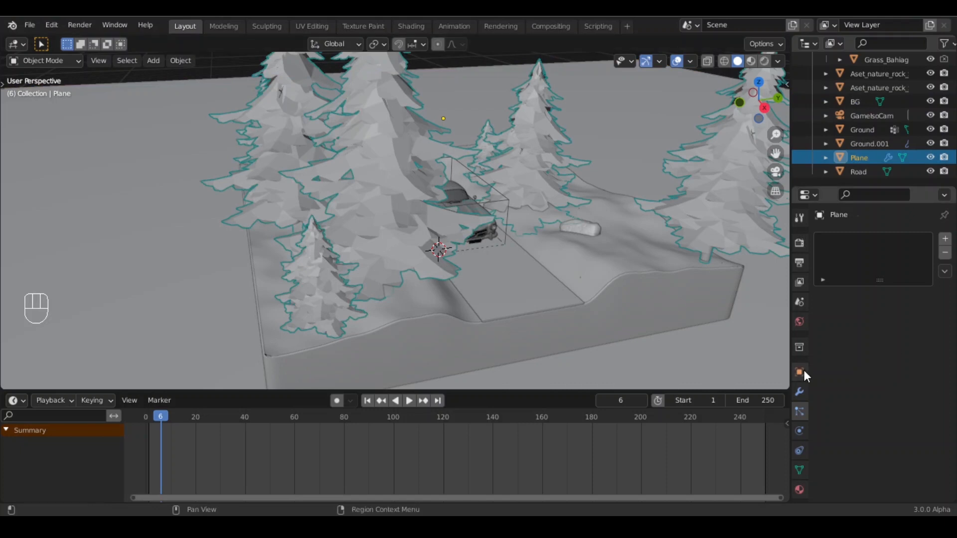
{"action": "left_click", "coordinate": [799, 391]}
{"action": "left_click", "coordinate": [818, 293]}
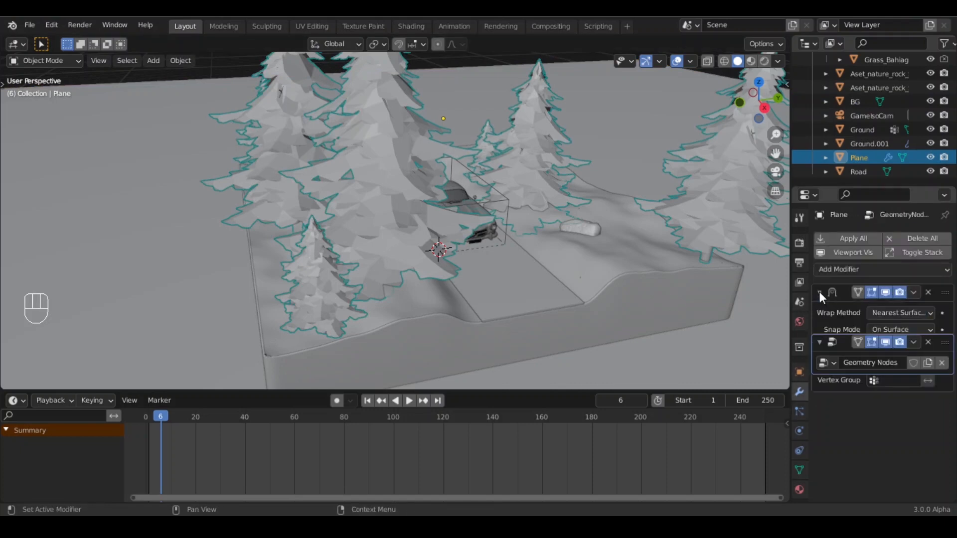
{"action": "left_click", "coordinate": [926, 346]}
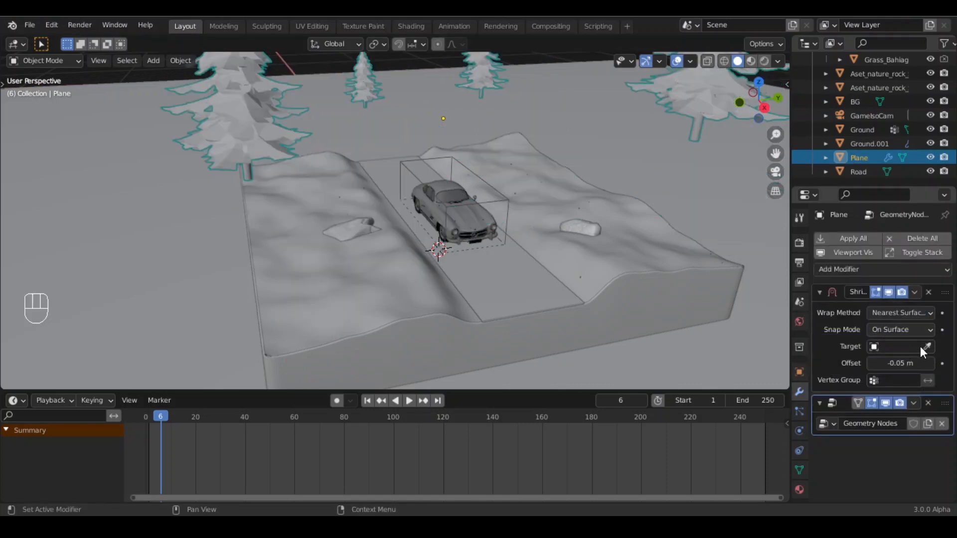
{"action": "left_click", "coordinate": [926, 346]}
{"action": "left_click", "coordinate": [649, 271]}
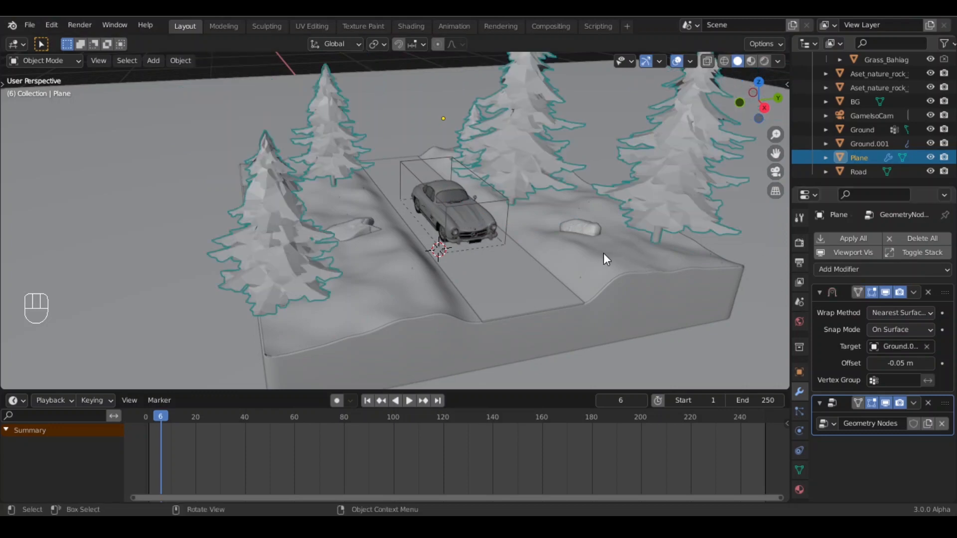
- Set the ground surface's grass particle emission number to 15000
{"action": "mouse_move", "coordinate": [620, 256]}
{"action": "middle_mouse_down"}
{"action": "mouse_move", "coordinate": [606, 265]}
{"action": "mouse_move", "coordinate": [624, 256]}
{"action": "middle_mouse_up"}
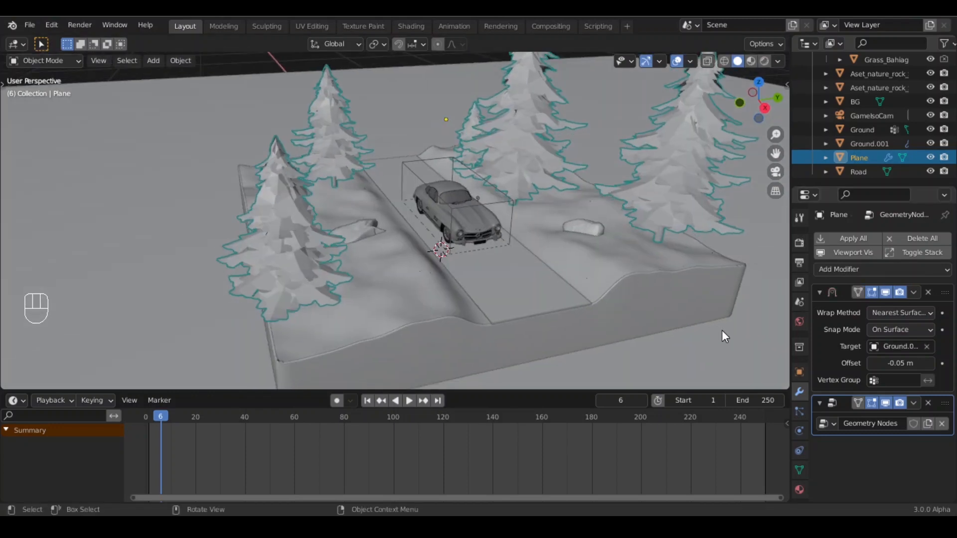
{"action": "left_click", "coordinate": [501, 249]}
{"action": "scroll", "coordinate": [483, 206], "scroll_direction": "up", "scroll_amount": 2}
{"action": "middle_click_drag", "start_coordinate": [503, 226], "coordinate": [474, 252], "text": "shift"}
{"action": "middle_click_drag", "start_coordinate": [468, 253], "coordinate": [460, 267]}
{"action": "middle_click_drag", "start_coordinate": [324, 253], "coordinate": [347, 183], "text": "shift"}
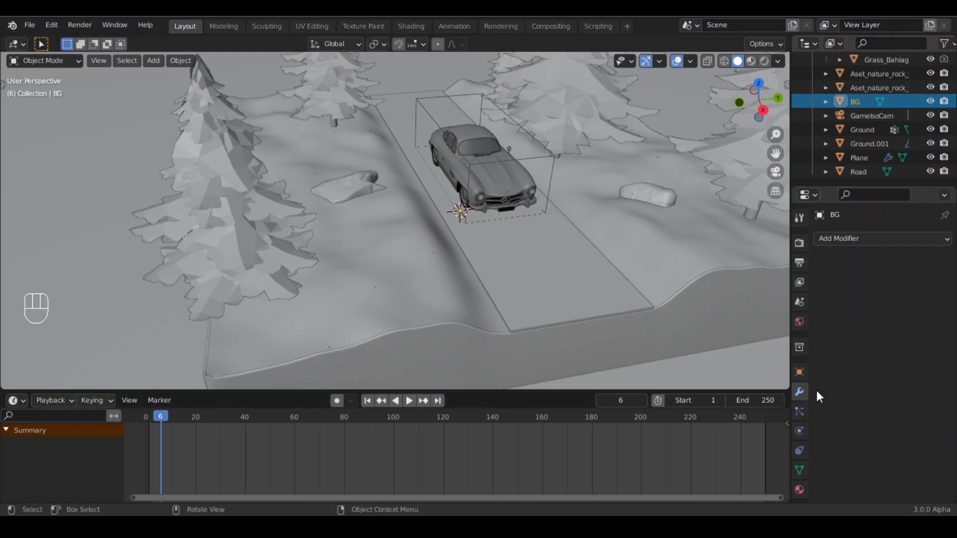
{"action": "left_click", "coordinate": [799, 411]}
{"action": "scroll", "coordinate": [854, 342], "scroll_direction": "down", "scroll_amount": 2}
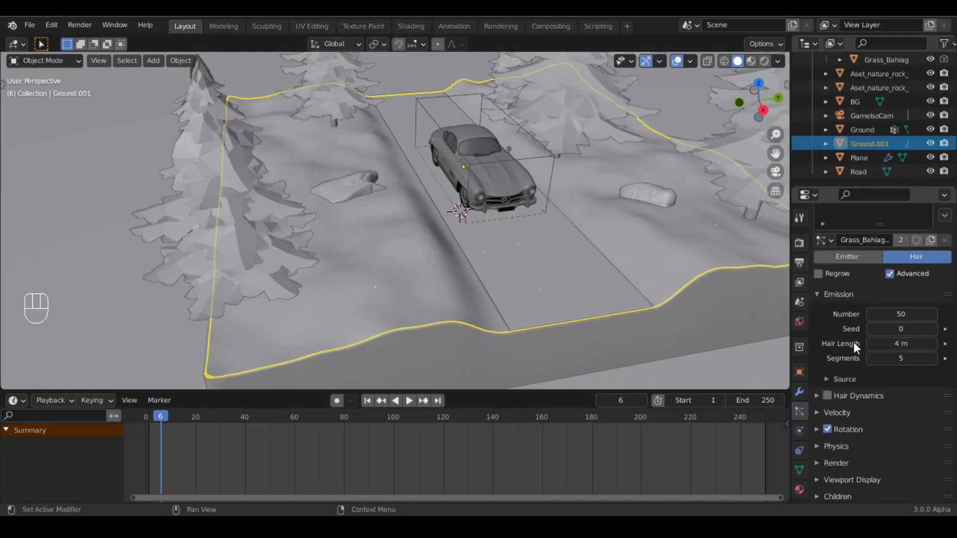
{"action": "left_click", "coordinate": [880, 314]}
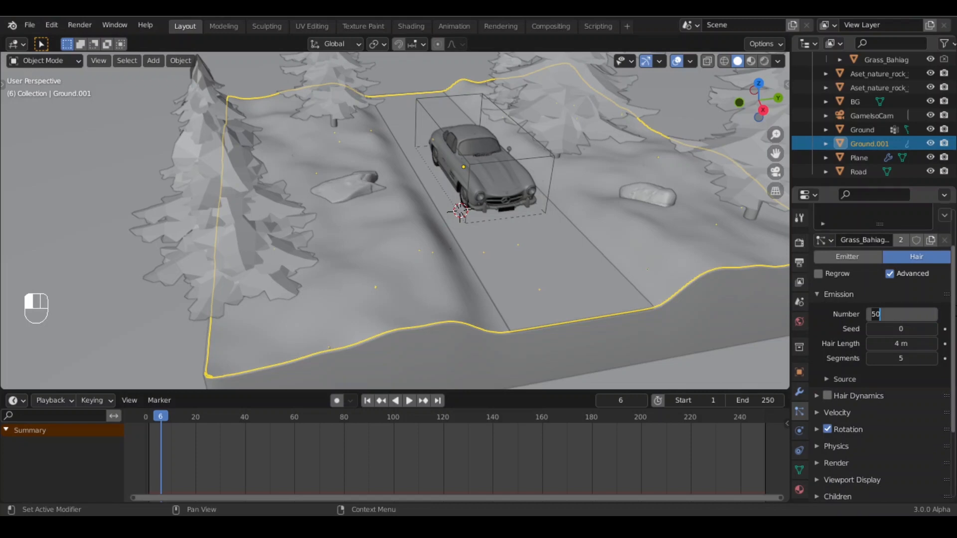
{"action": "type", "text": "15000"}
{"action": "key", "text": "Return"}
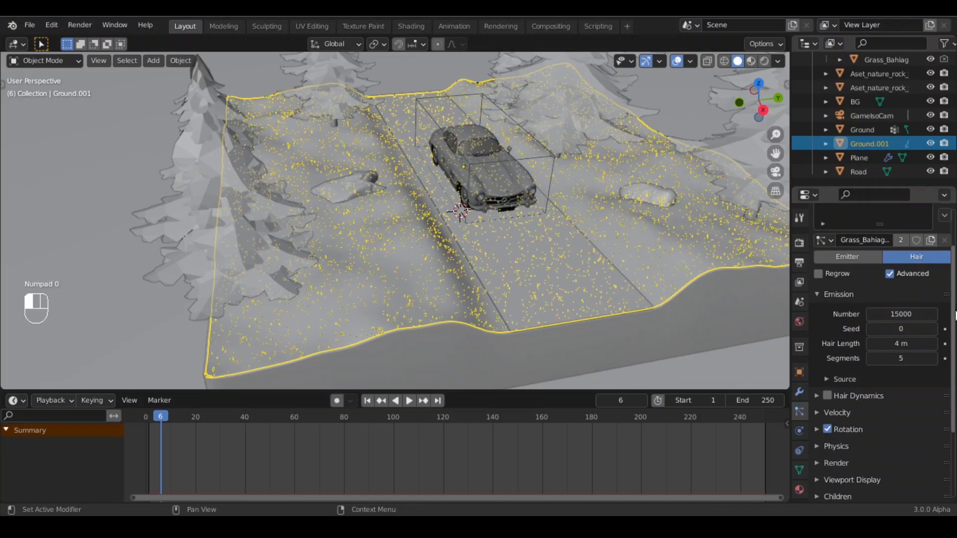
- Set the Bahiagrass particle render scale to 0.5
{"action": "middle_click_drag", "start_coordinate": [396, 261], "coordinate": [553, 299]}
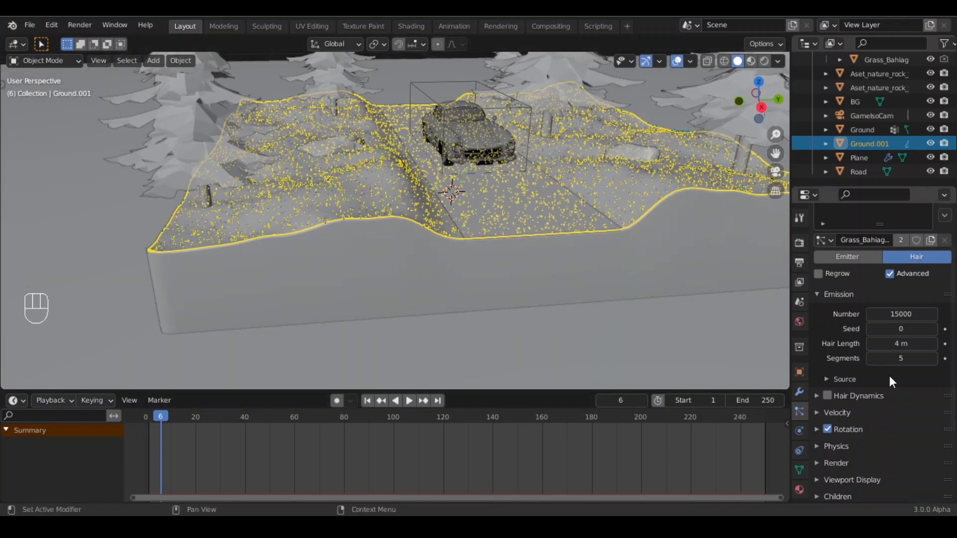
{"action": "scroll", "coordinate": [889, 377], "scroll_direction": "down", "scroll_amount": 3}
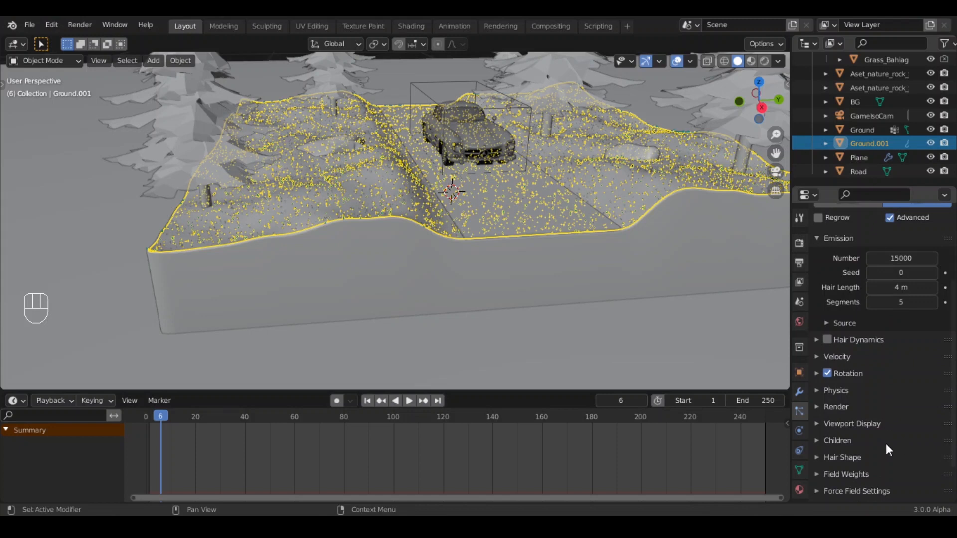
{"action": "left_click", "coordinate": [818, 407]}
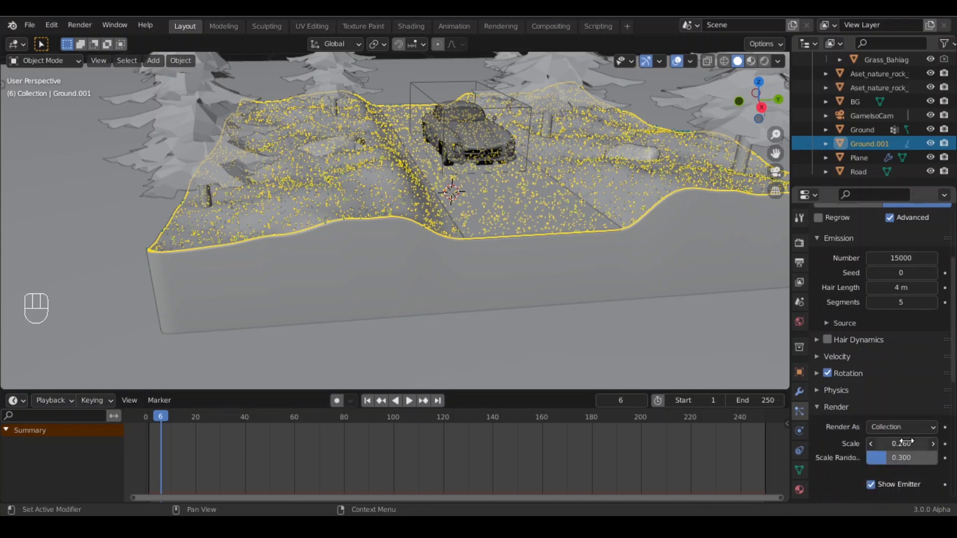
{"action": "left_click", "coordinate": [892, 444]}
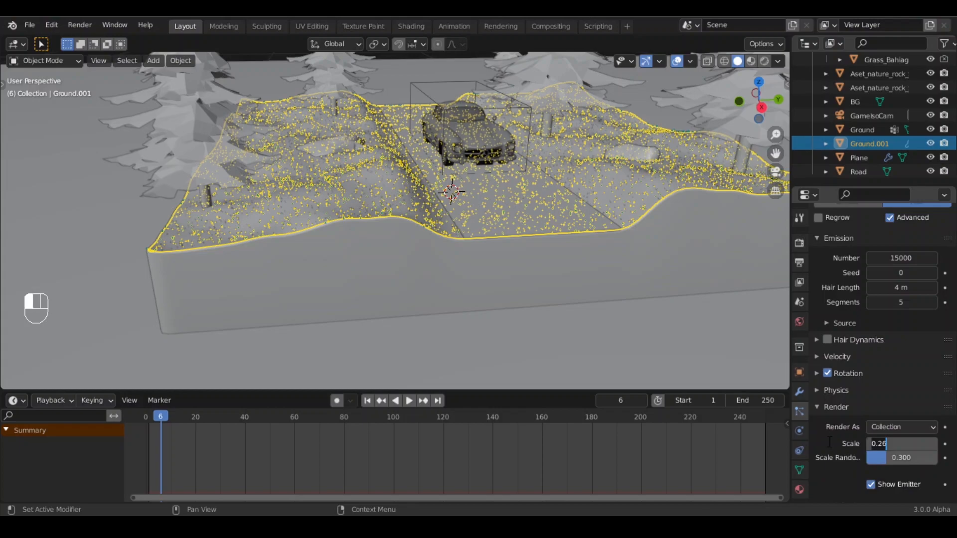
{"action": "type", "text": "0.5"}
{"action": "key", "text": "Return"}
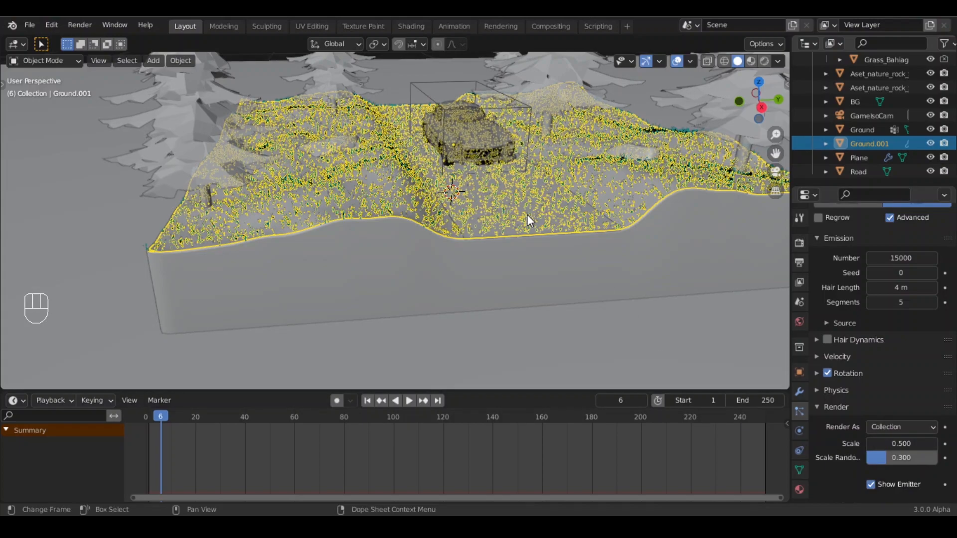
{"action": "mouse_move", "coordinate": [489, 253]}
{"action": "middle_mouse_down"}
{"action": "mouse_move", "coordinate": [473, 261]}
{"action": "mouse_move", "coordinate": [502, 242]}
{"action": "middle_mouse_up"}
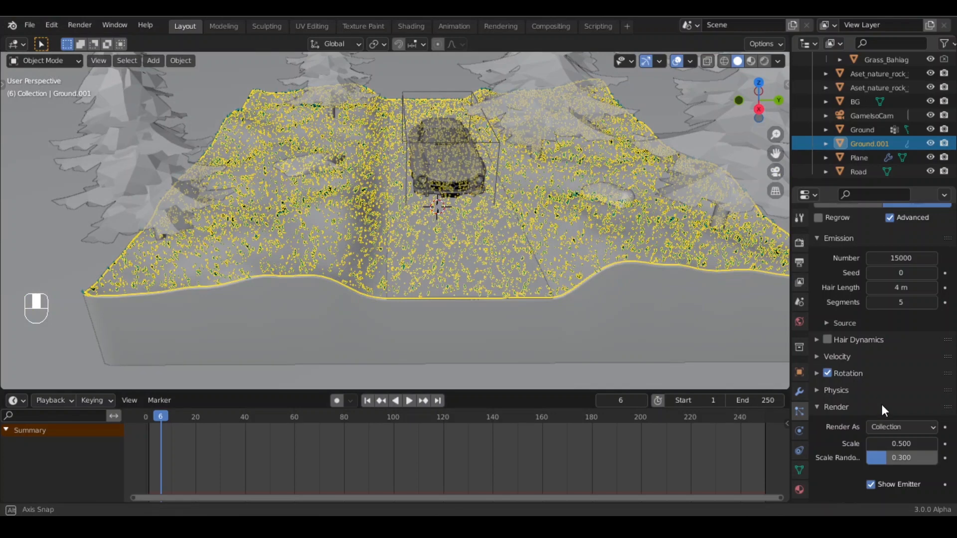
{"action": "left_click", "coordinate": [507, 230]}
{"action": "key", "text": "KP_7"}
{"action": "key", "text": "Tab"}
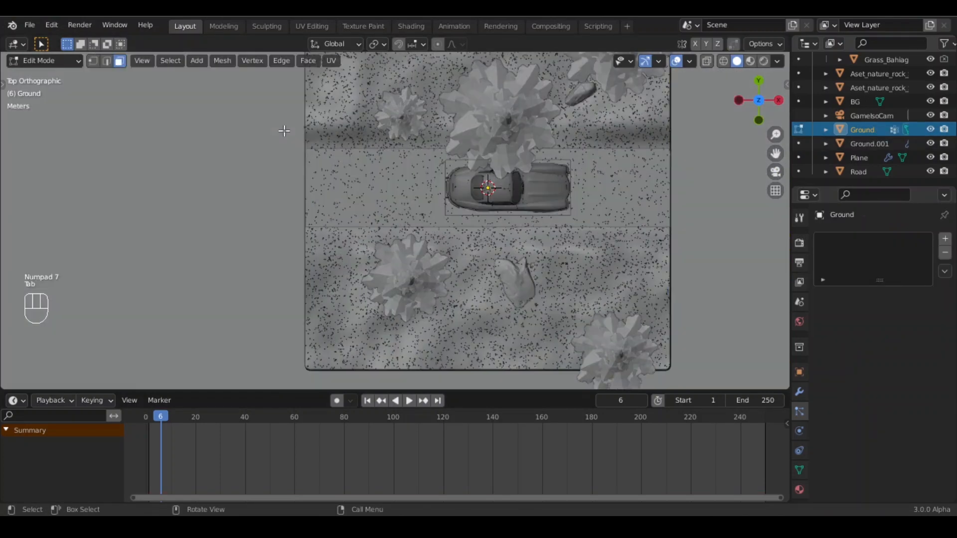
{"action": "key", "text": "Tab"}
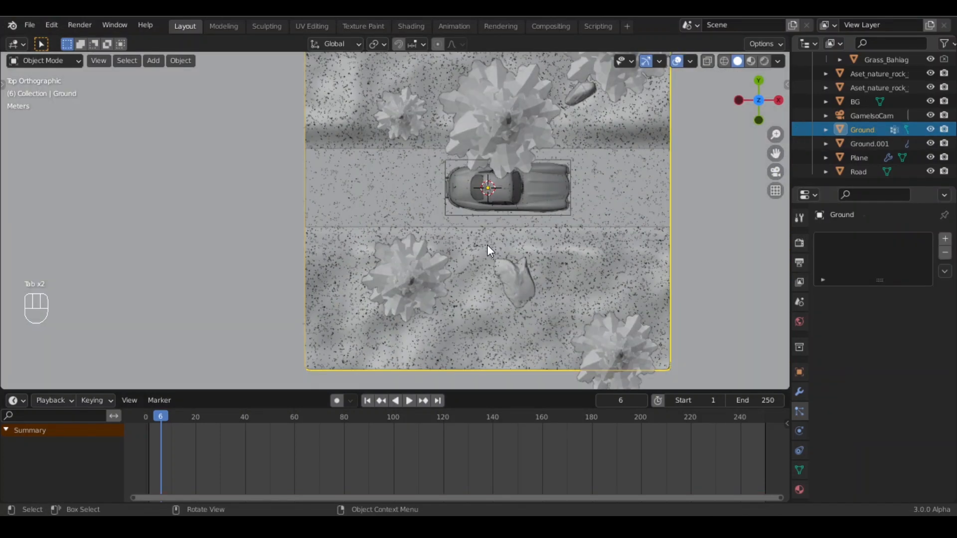
- Select the separated ground surface and, in Edit Mode from top view, select the faces of the road strip
{"action": "left_click", "coordinate": [388, 176]}
{"action": "middle_click_drag", "start_coordinate": [388, 176], "coordinate": [361, 168]}
{"action": "key", "text": "Tab"}
{"action": "middle_click_drag", "start_coordinate": [511, 178], "coordinate": [437, 176], "text": "shift"}
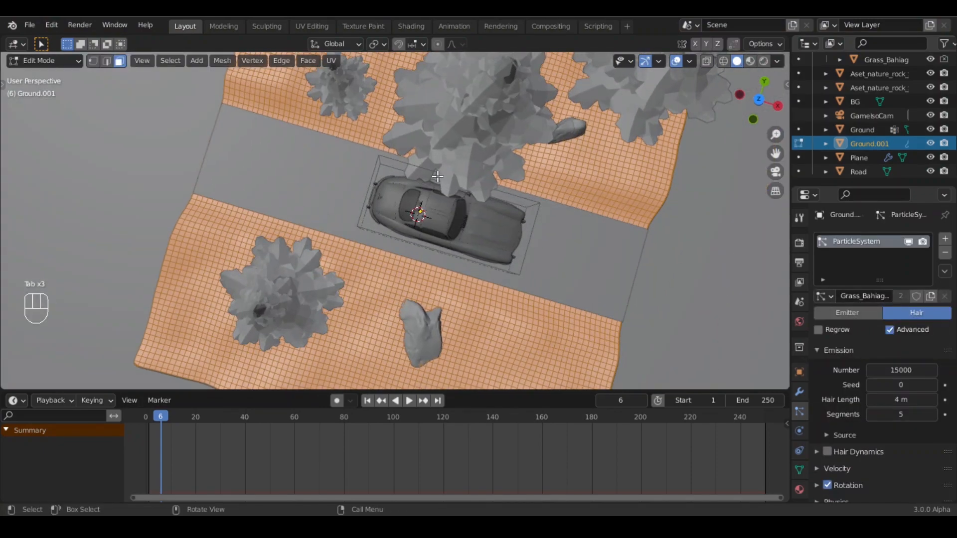
{"action": "key", "text": "KP_7"}
{"action": "key", "text": "alt+a"}
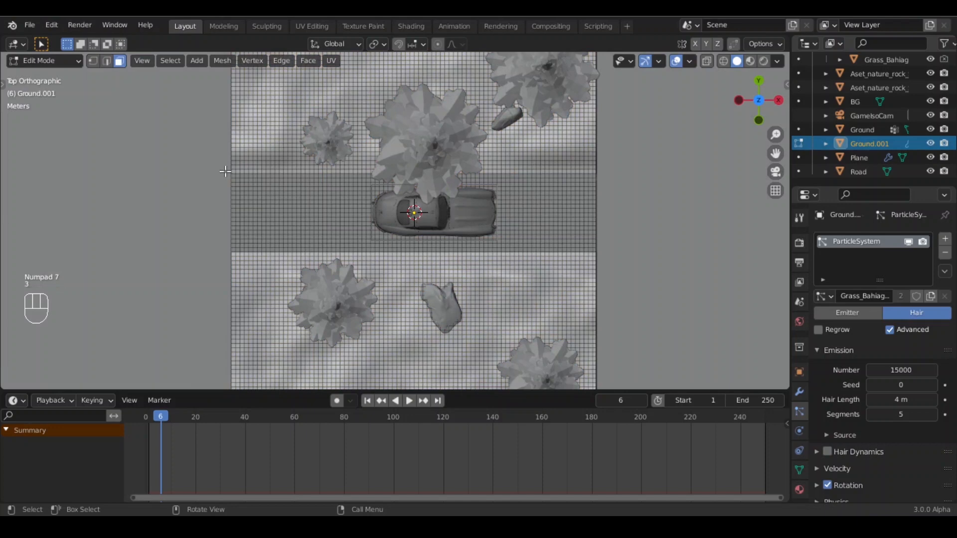
{"action": "left_click_drag", "start_coordinate": [226, 171], "coordinate": [611, 258]}
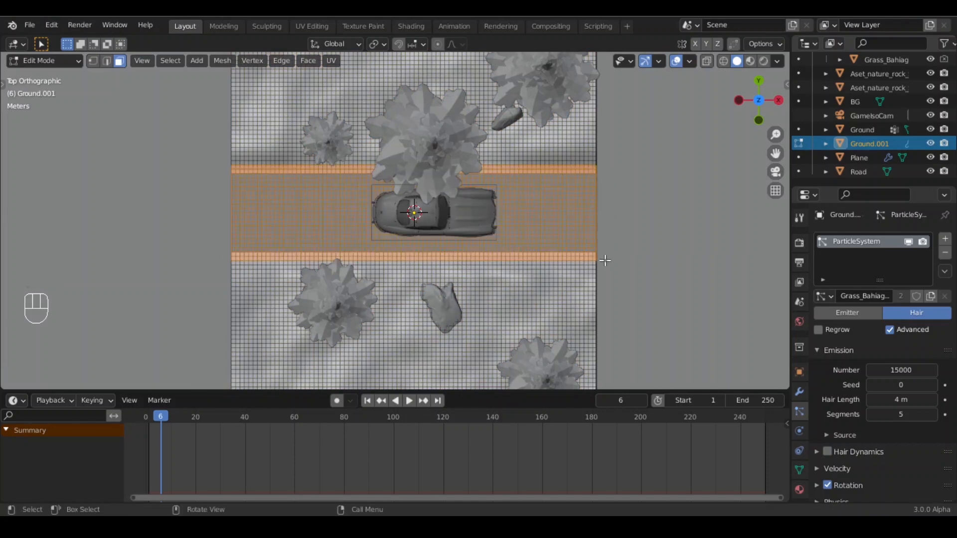
- Add a vertex group named Grass to the ground surface and assign the selected road faces to it
{"action": "left_click", "coordinate": [799, 470]}
{"action": "left_click", "coordinate": [945, 279]}
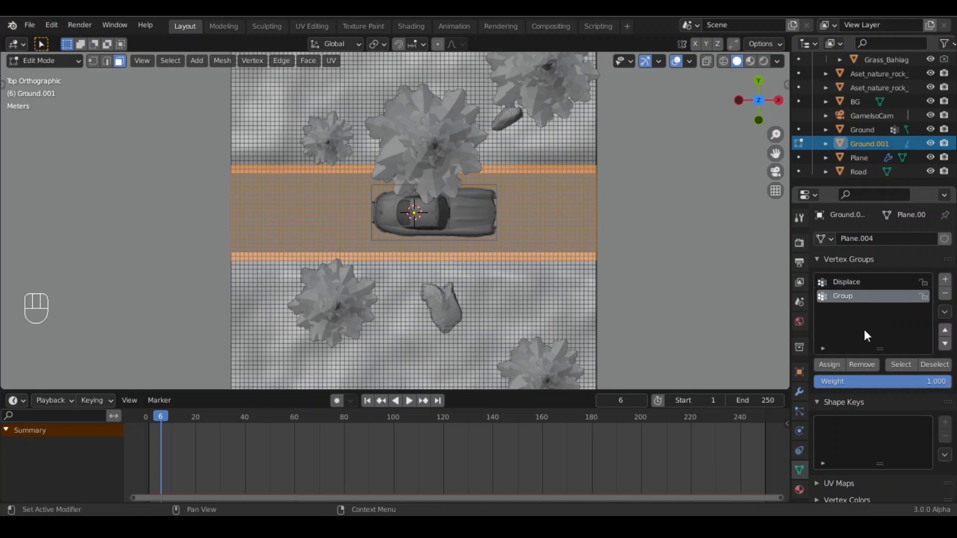
{"action": "double_click", "coordinate": [851, 296]}
{"action": "type", "text": "Grass"}
{"action": "left_click", "coordinate": [831, 348]}
{"action": "key", "text": "Tab"}
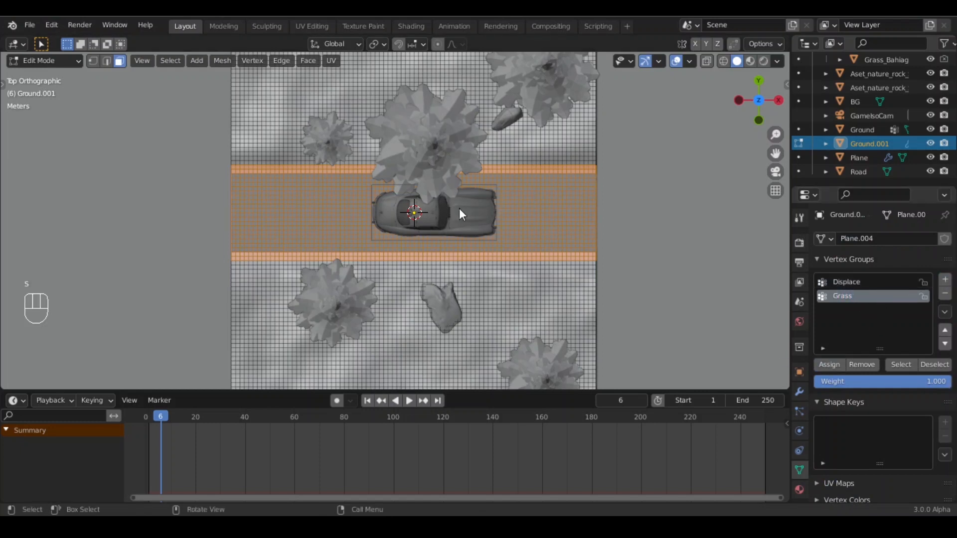
{"action": "middle_click_drag", "start_coordinate": [483, 220], "coordinate": [419, 179]}
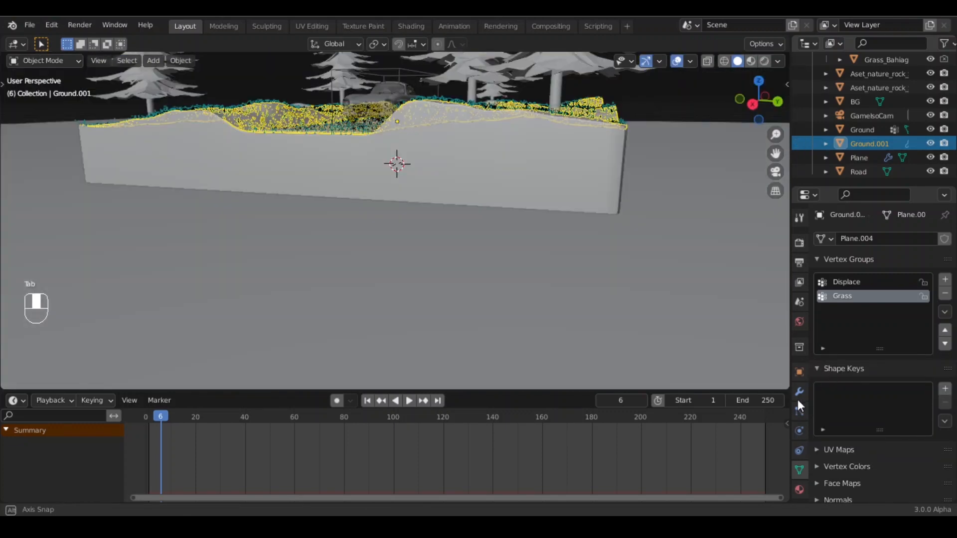
{"action": "left_click", "coordinate": [437, 125]}
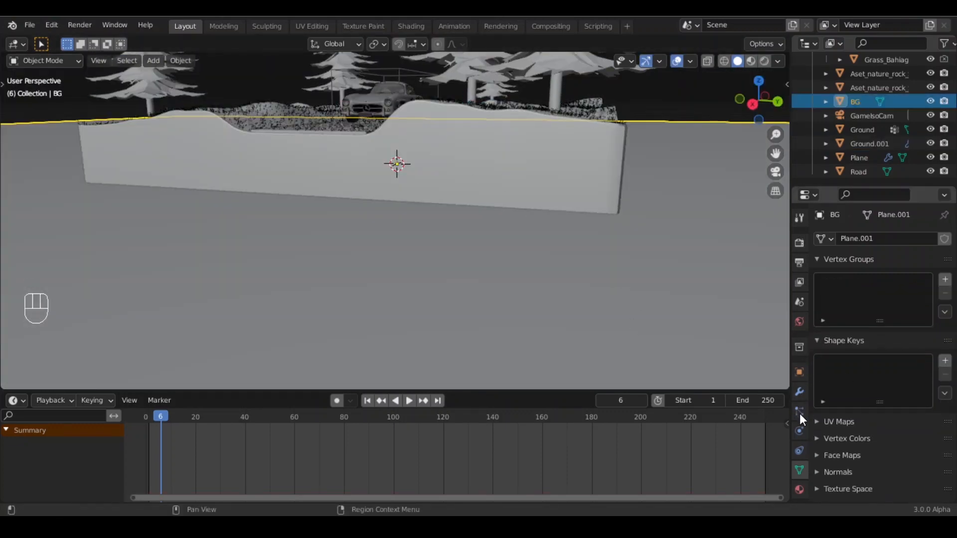
{"action": "left_click", "coordinate": [800, 411]}
{"action": "middle_click_drag", "start_coordinate": [454, 185], "coordinate": [477, 268]}
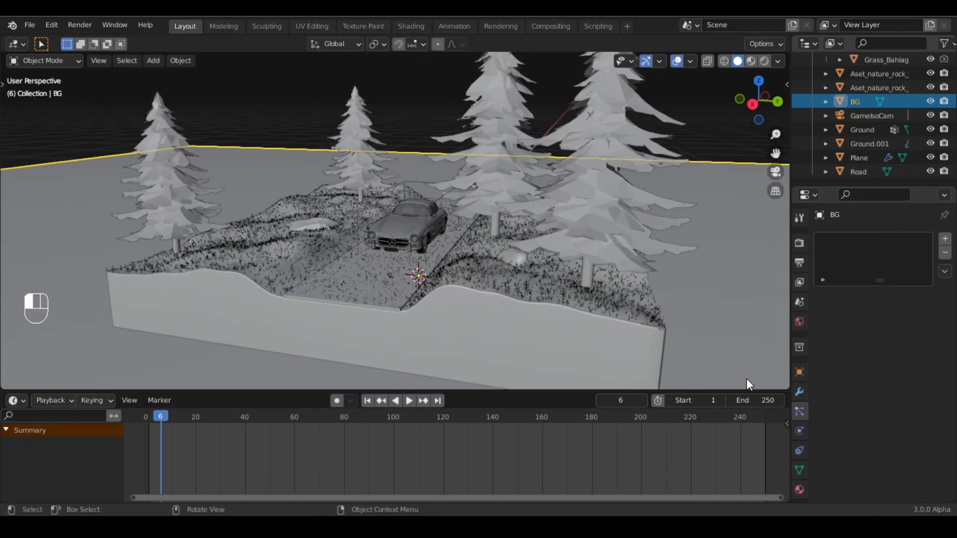
{"action": "scroll", "coordinate": [868, 453], "scroll_direction": "down", "scroll_amount": 15}
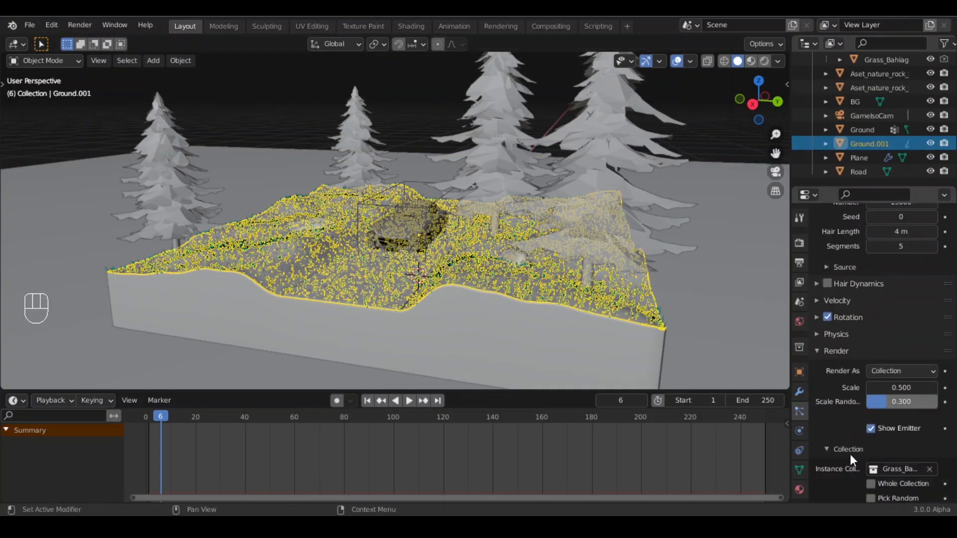
{"action": "scroll", "coordinate": [846, 457], "scroll_direction": "down", "scroll_amount": 3}
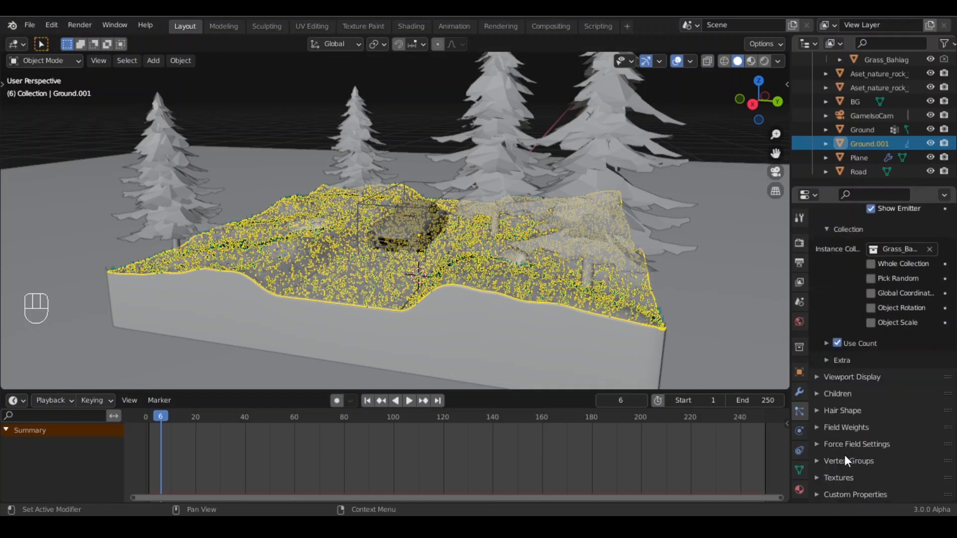
{"action": "left_click", "coordinate": [817, 427]}
{"action": "scroll", "coordinate": [827, 418], "scroll_direction": "down", "scroll_amount": 5}
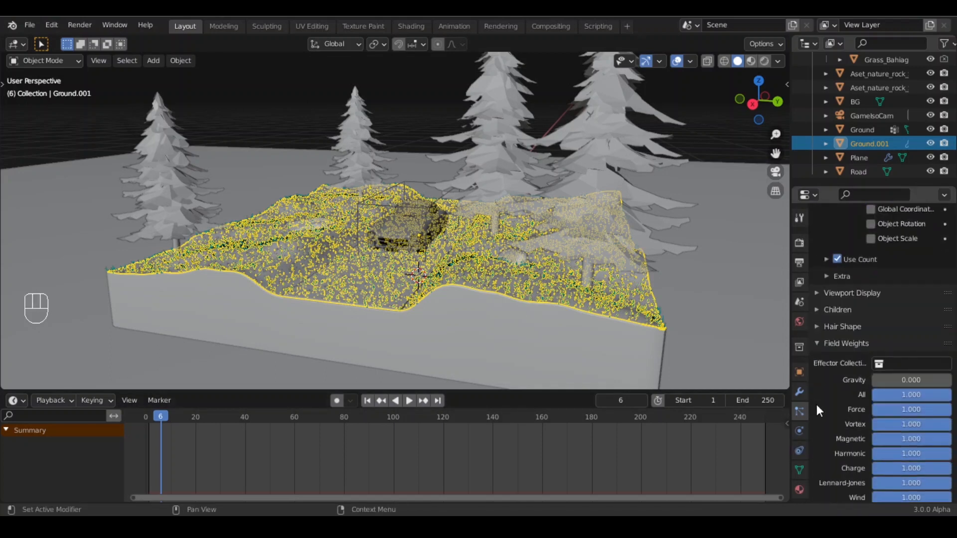
{"action": "left_click", "coordinate": [820, 346]}
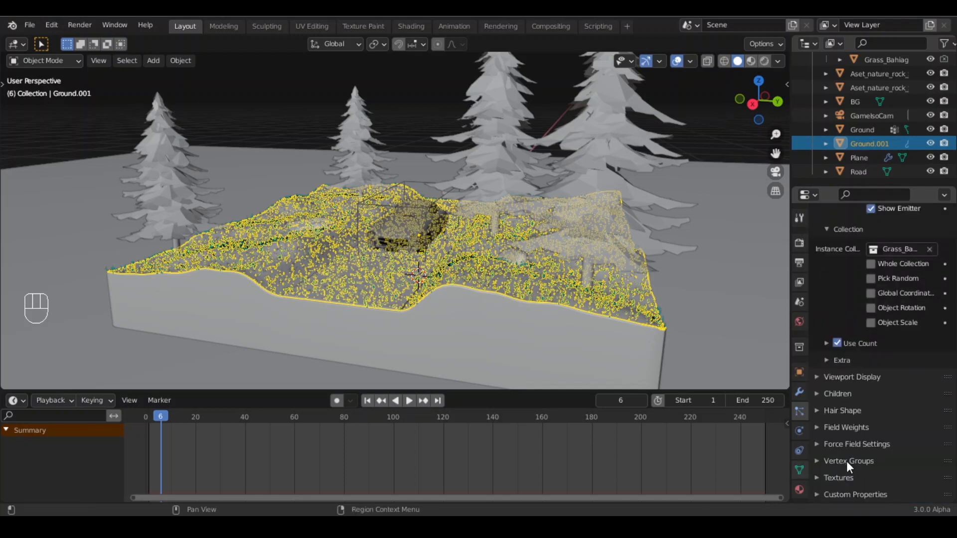
- Set the grass particle system's Density vertex group to Grass and invert its influence
{"action": "left_click", "coordinate": [817, 461]}
{"action": "scroll", "coordinate": [870, 418], "scroll_direction": "down", "scroll_amount": 5}
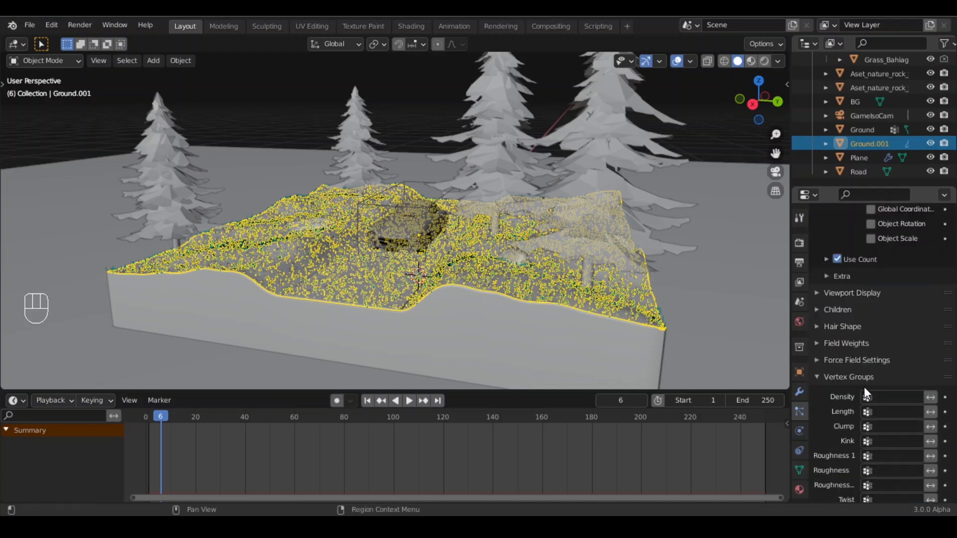
{"action": "left_click", "coordinate": [866, 397]}
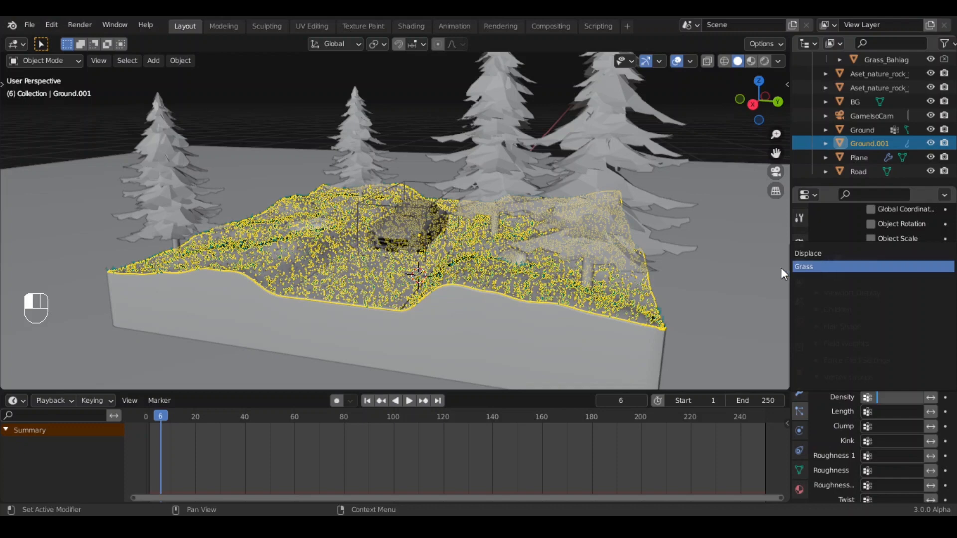
{"action": "left_click", "coordinate": [824, 266]}
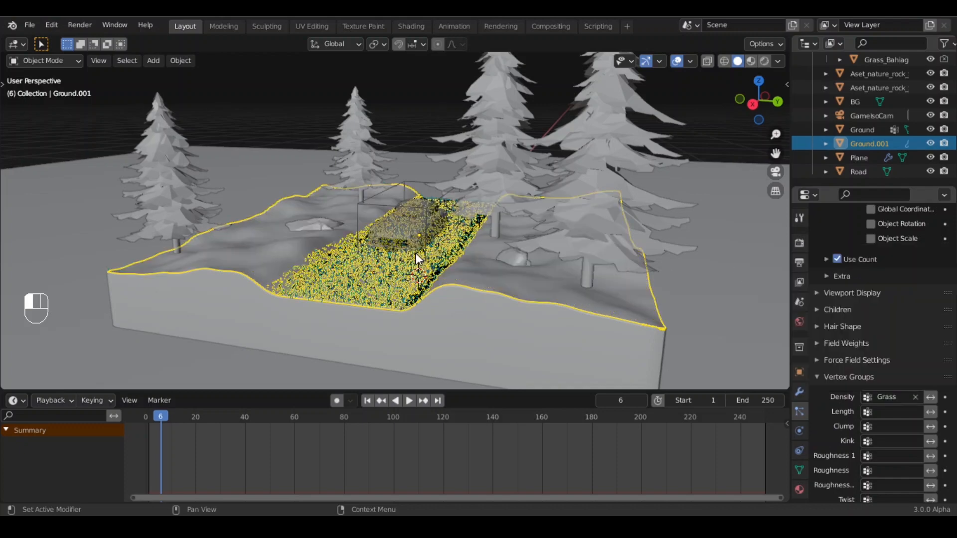
{"action": "left_click", "coordinate": [930, 397]}
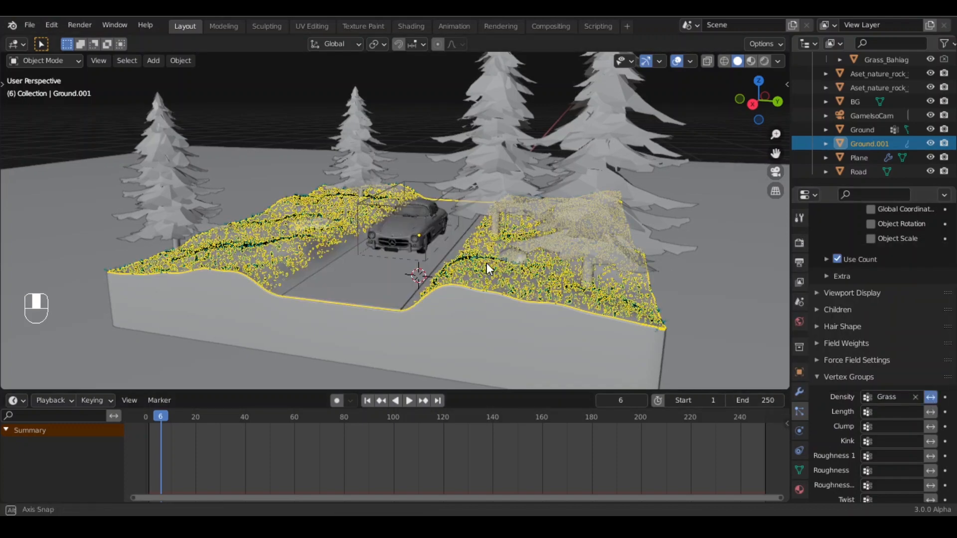
- Preview the grassy diorama through the camera in rendered view
{"action": "key", "text": "KP_0"}
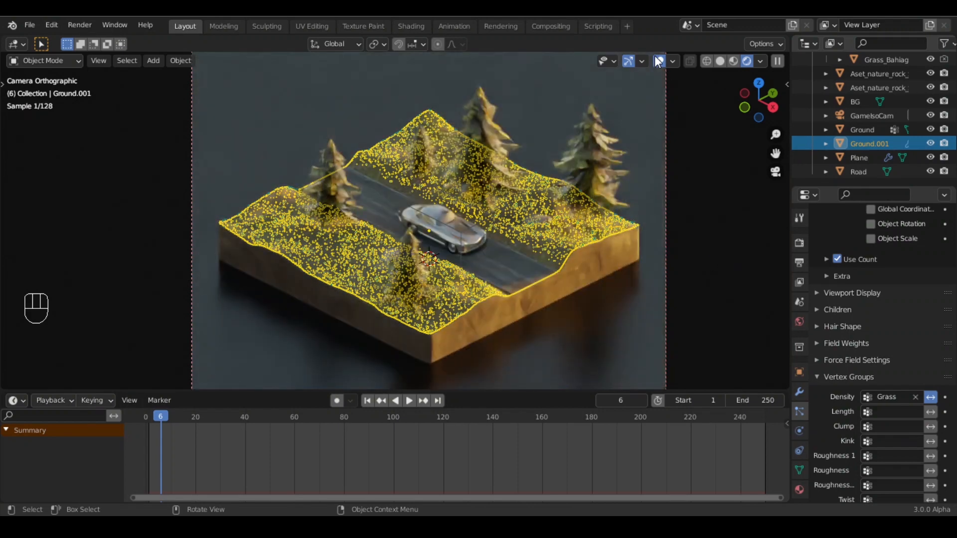
{"action": "left_click", "coordinate": [739, 268]}
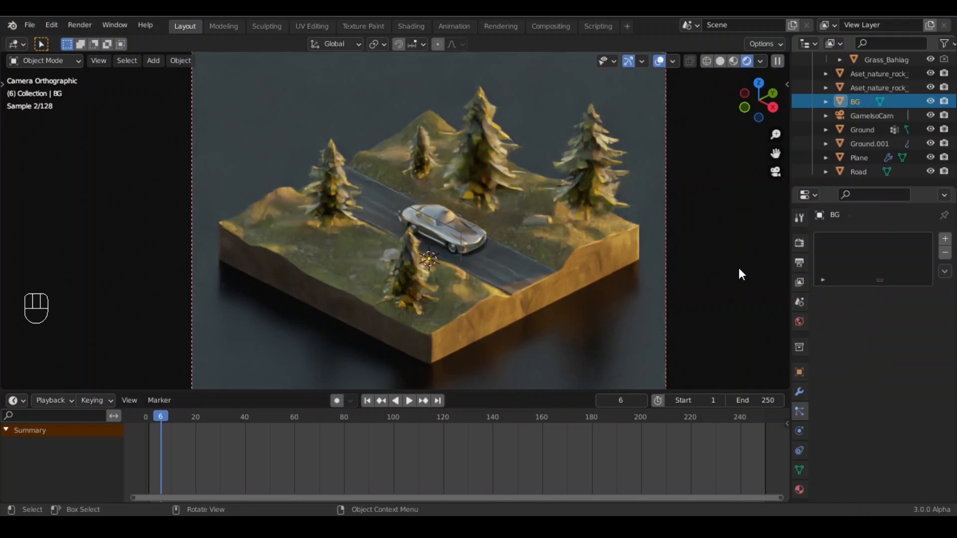